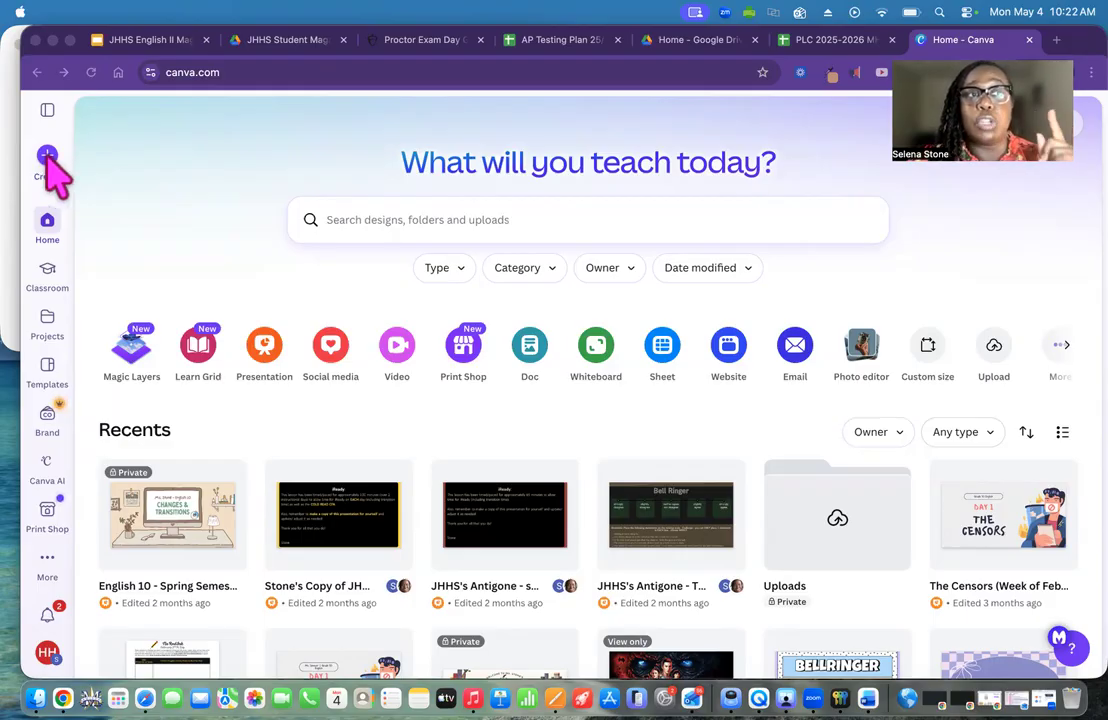
- Create a new blank design using the Document (A4 Portrait) format
click(50, 160)
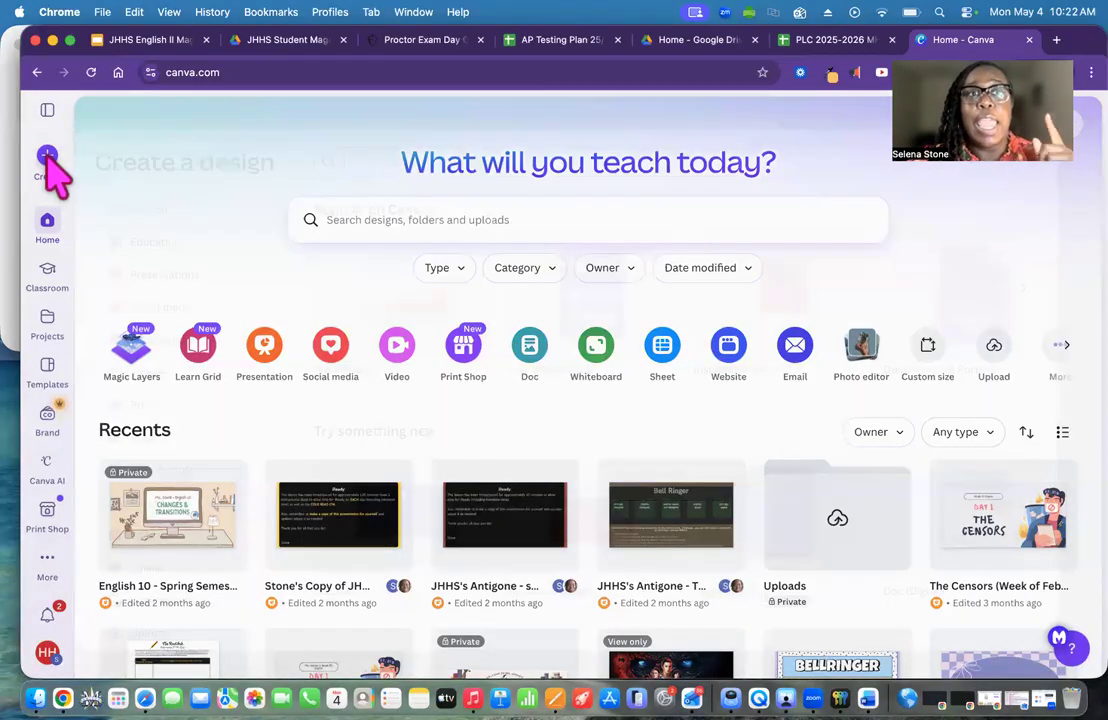
click(46, 160)
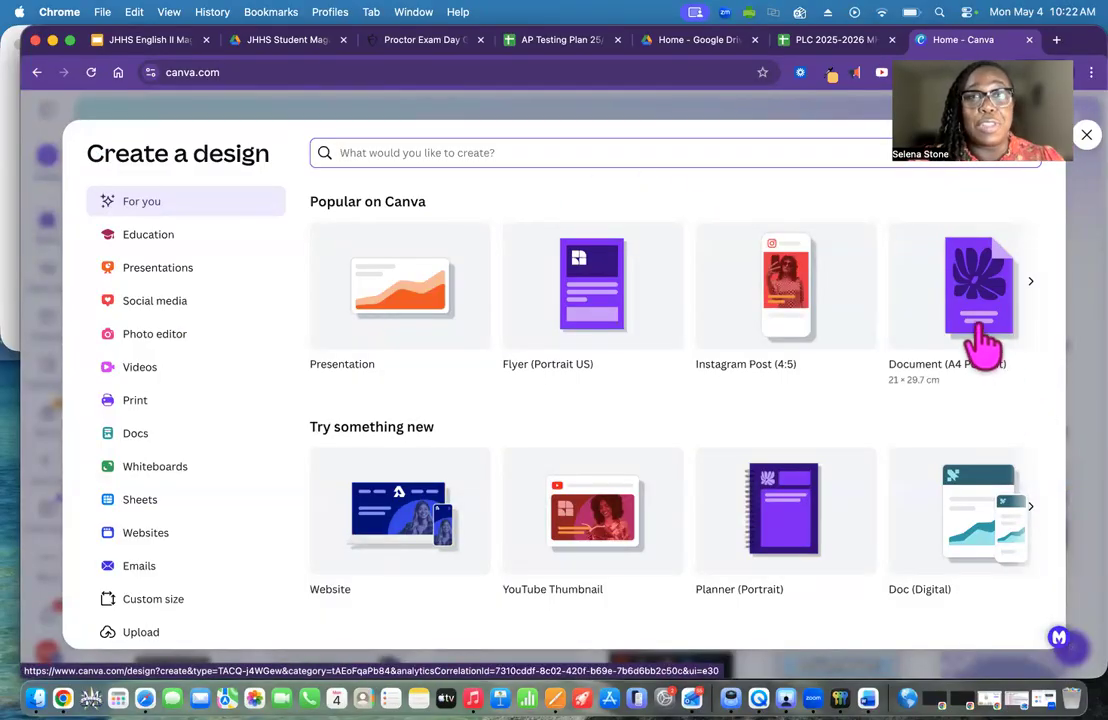
text(do)
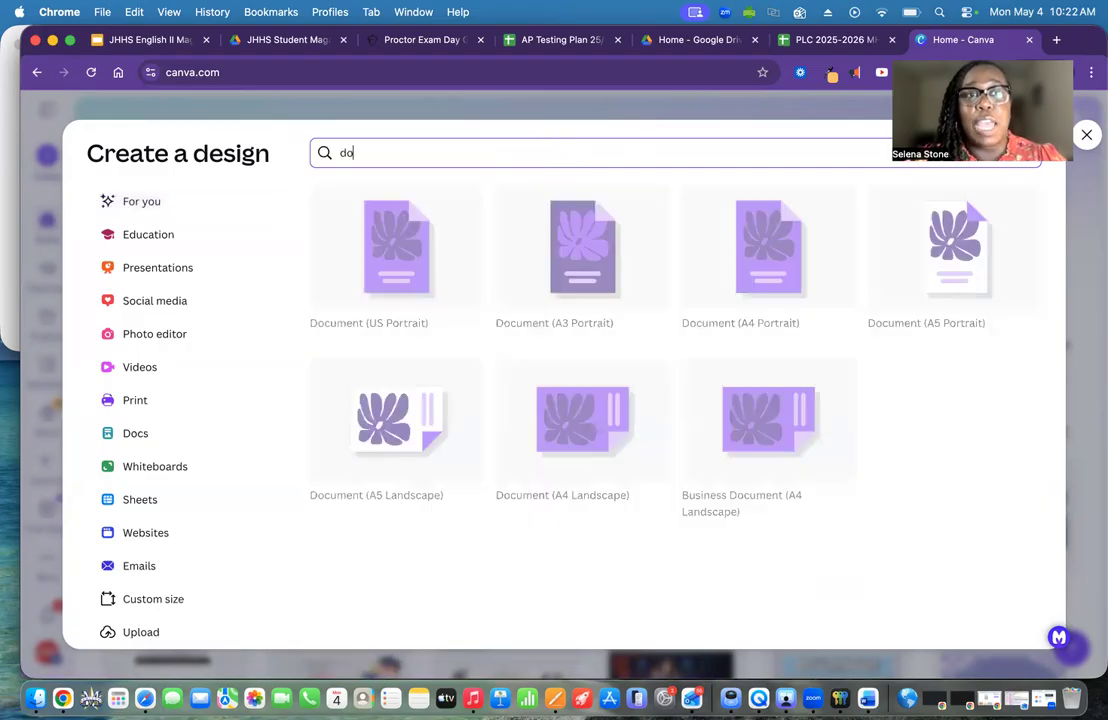
text(cument ()
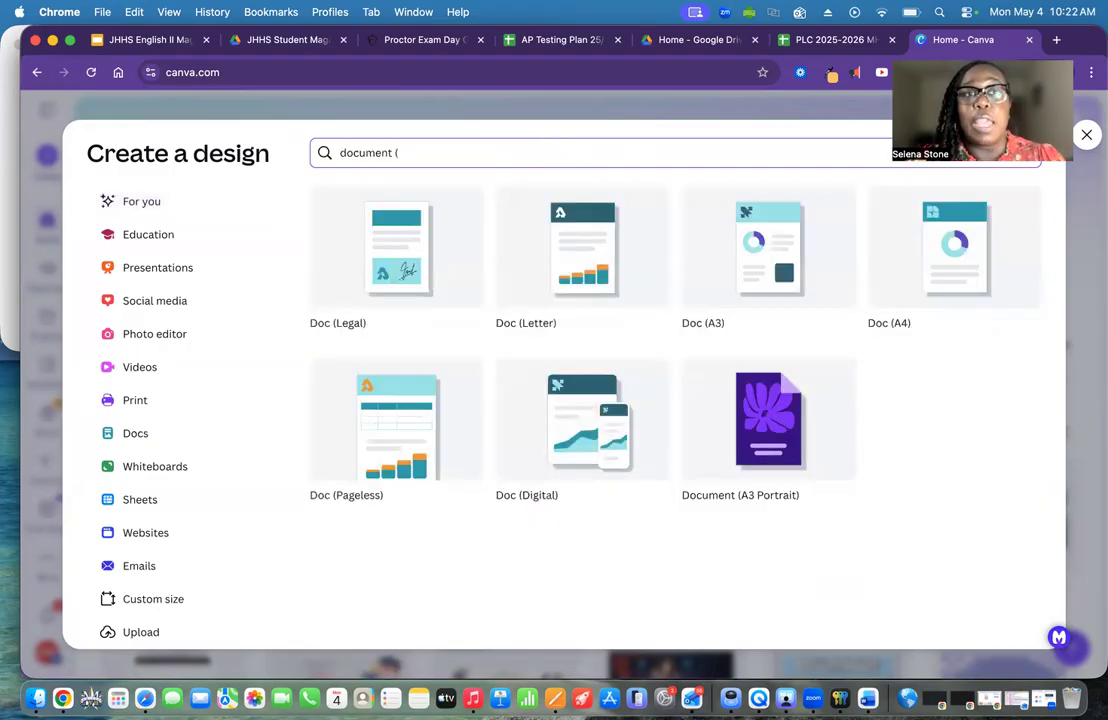
text(A)
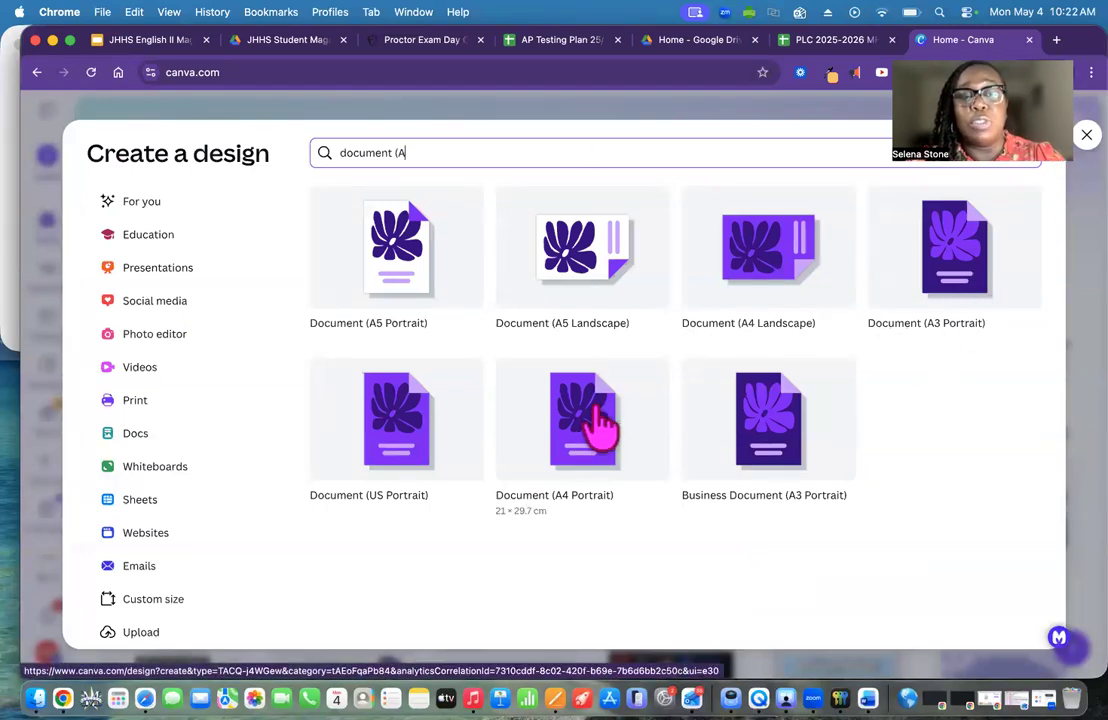
text(4)
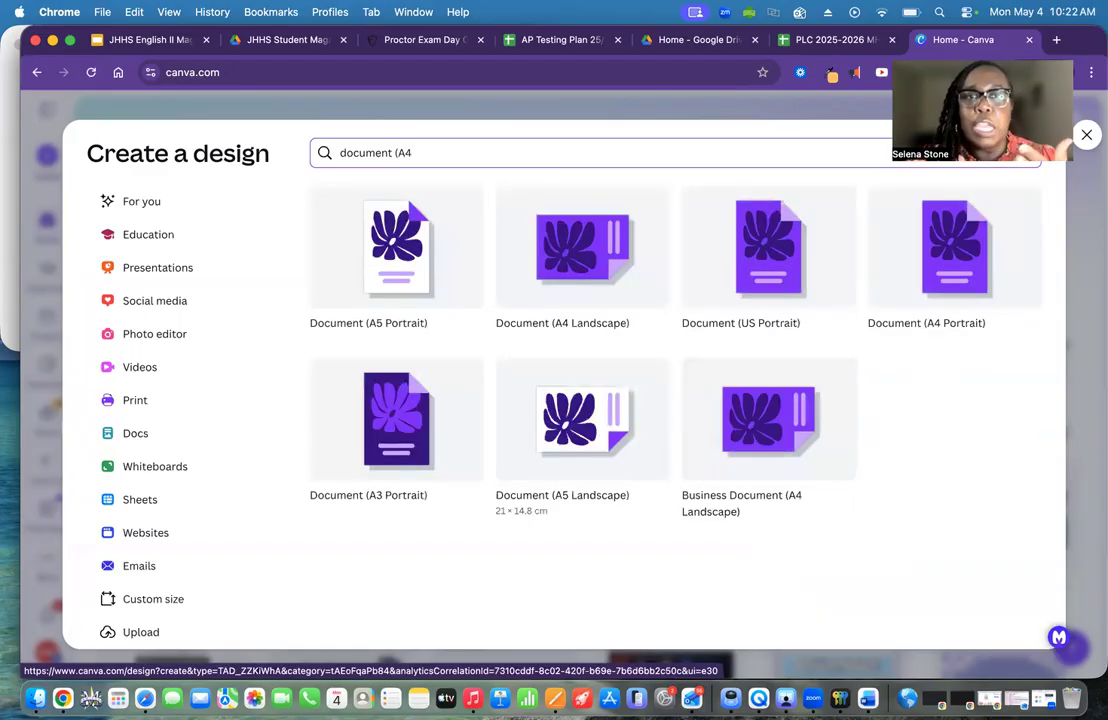
click(955, 258)
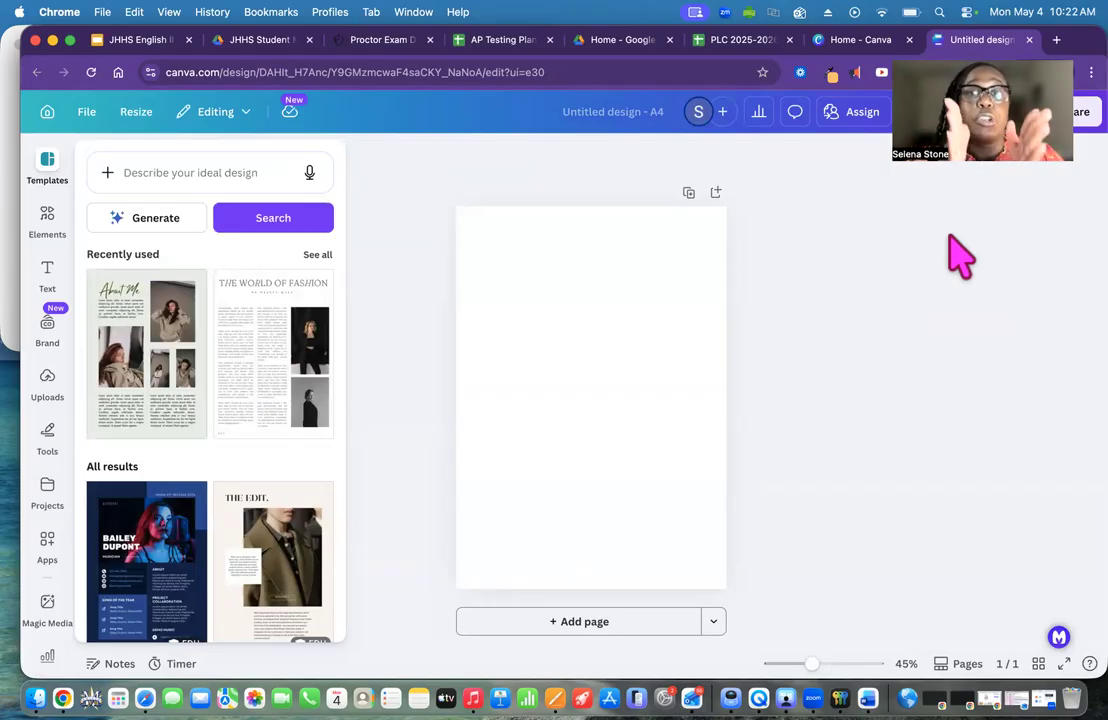
- Switch to the magazine article checklist in Preview, enlarge its window and review the requirements, then return to the Canva design
click(20, 247)
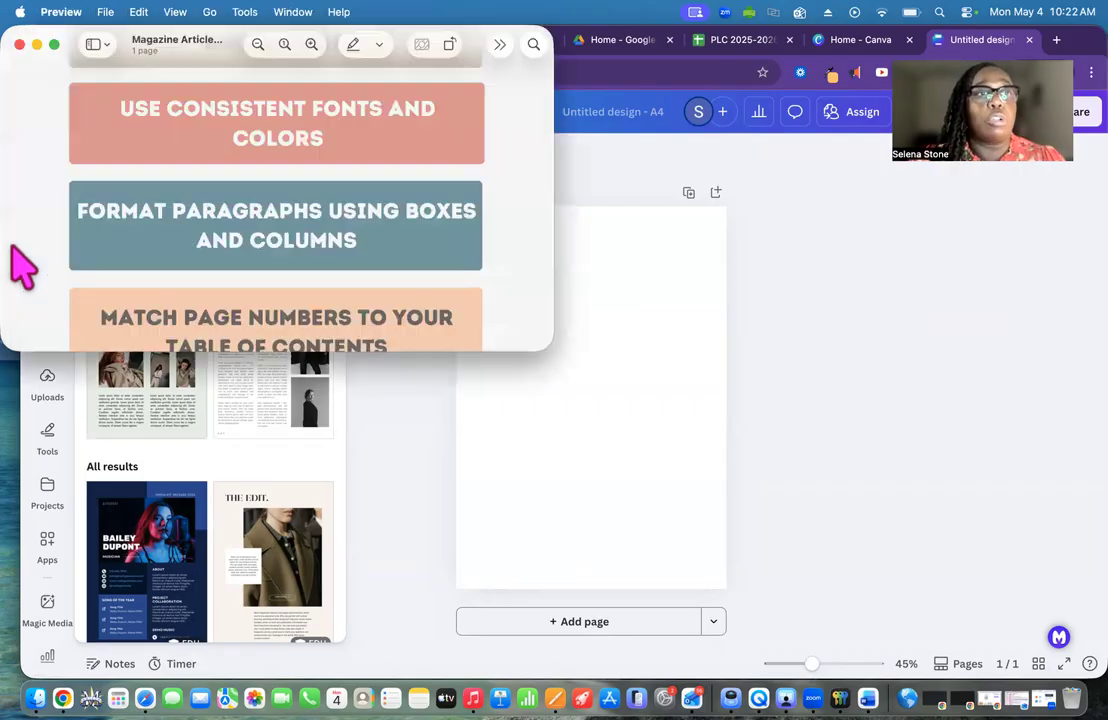
drag(309, 349, 311, 545)
scroll(311, 310, up, 2)
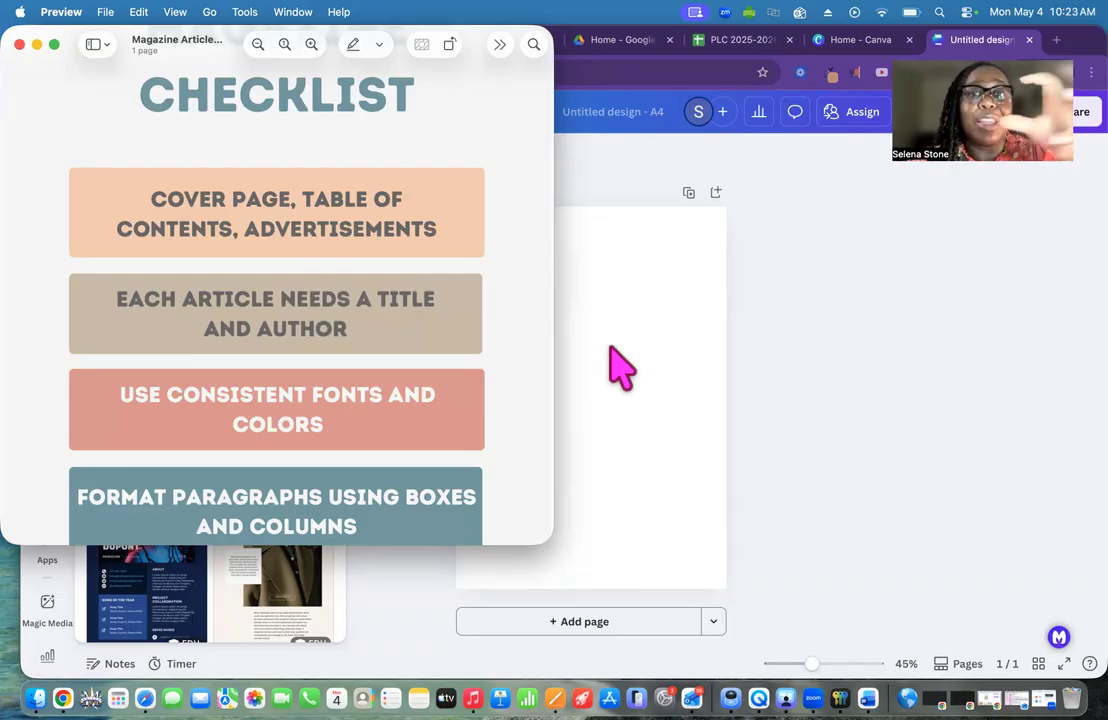
key(super+h)
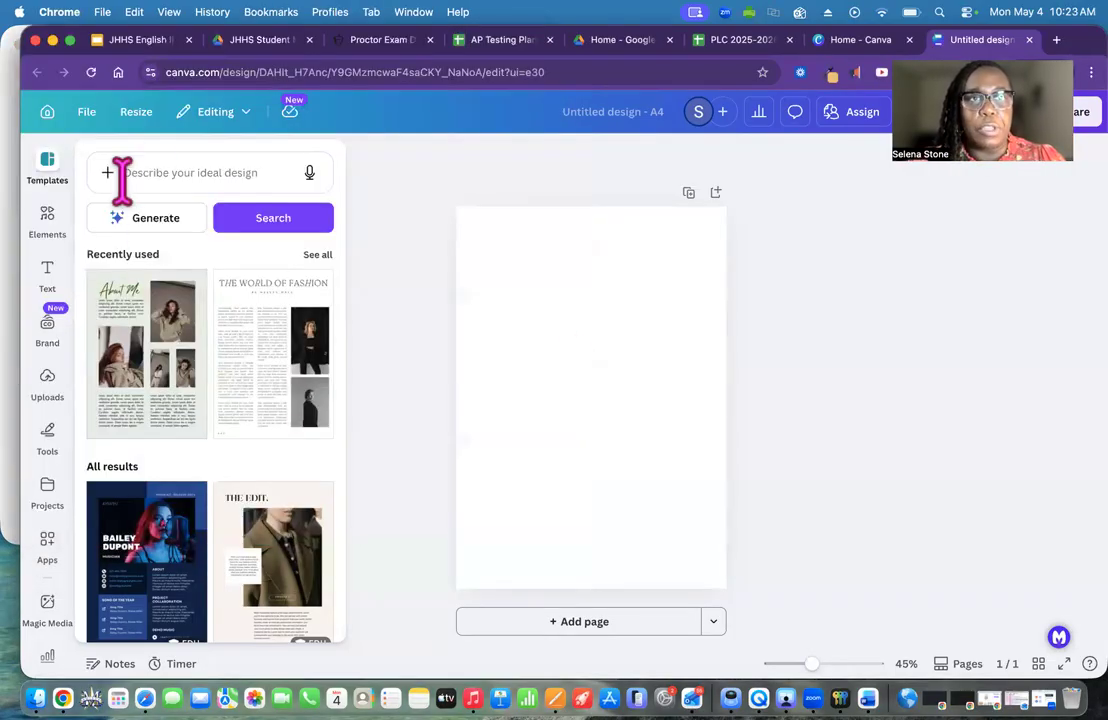
- Search the templates for "magazine cover for traveling"
click(228, 170)
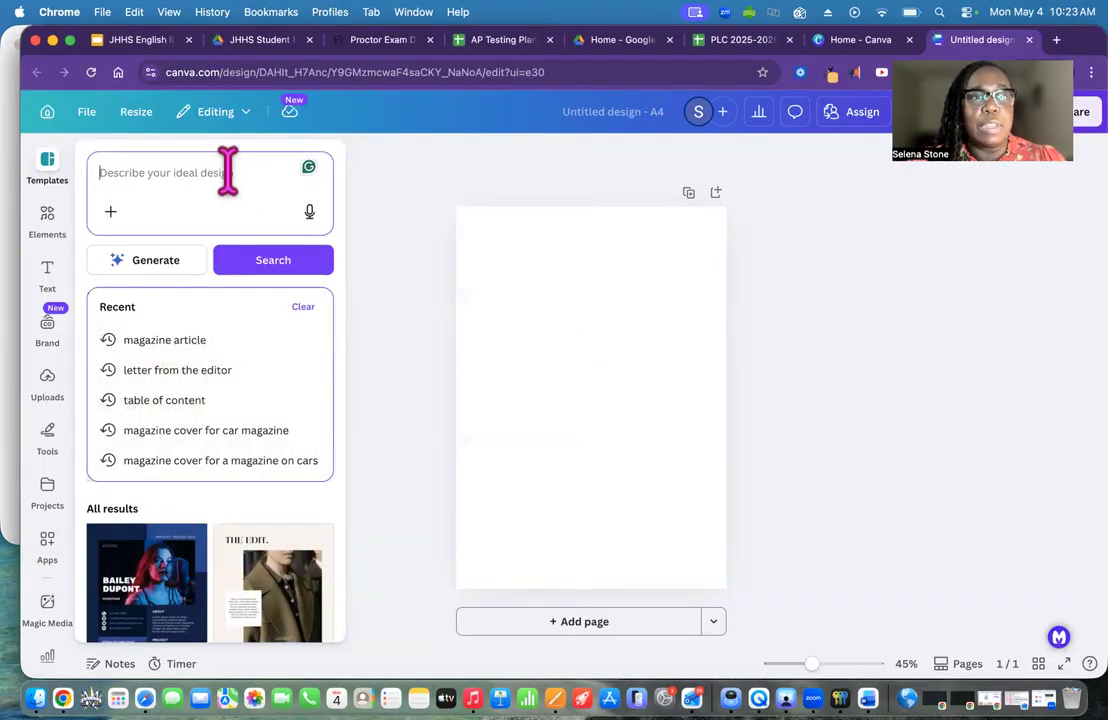
text(magai)
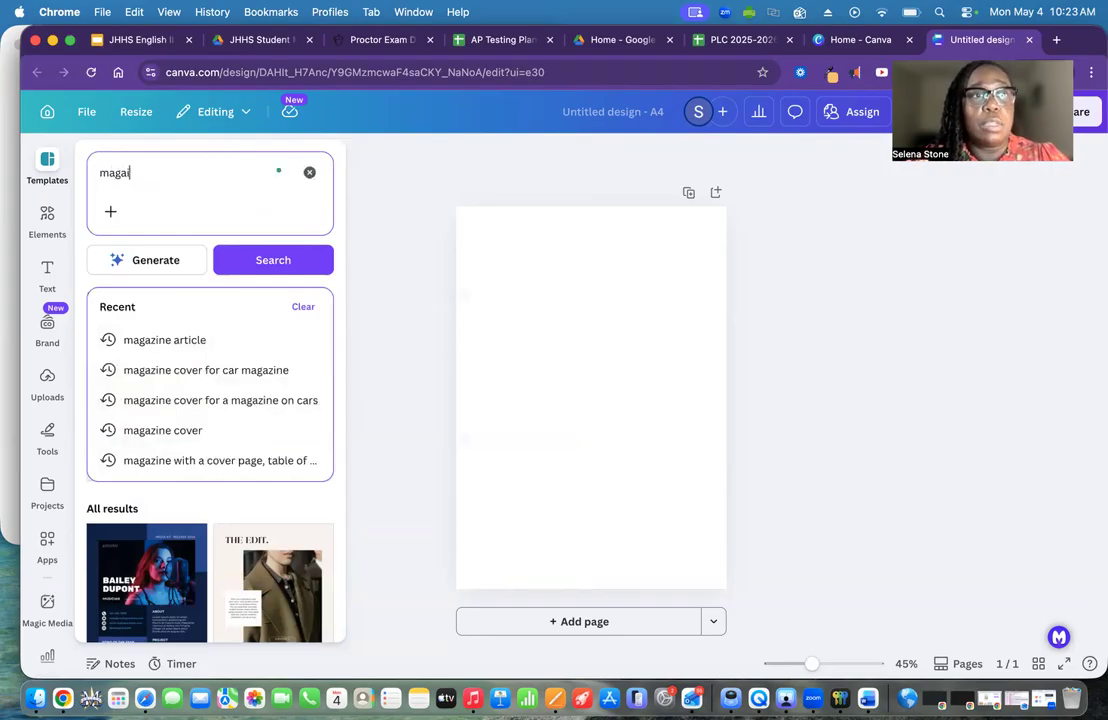
key(BackSpace)
text(zine voe)
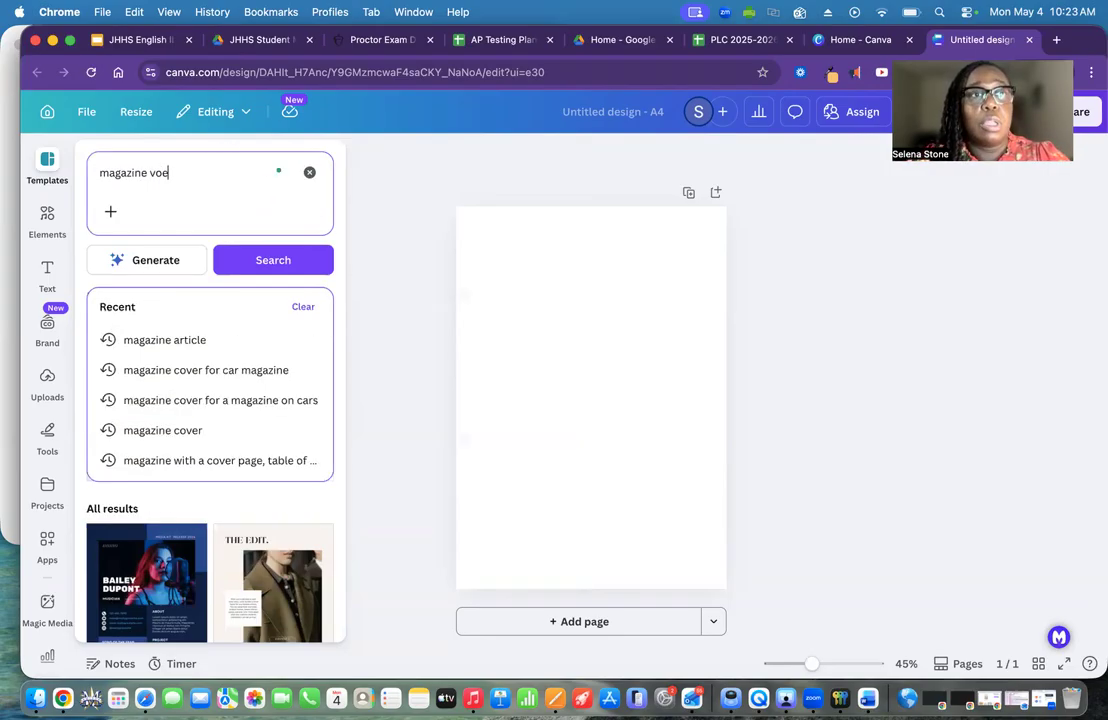
key(BackSpace)
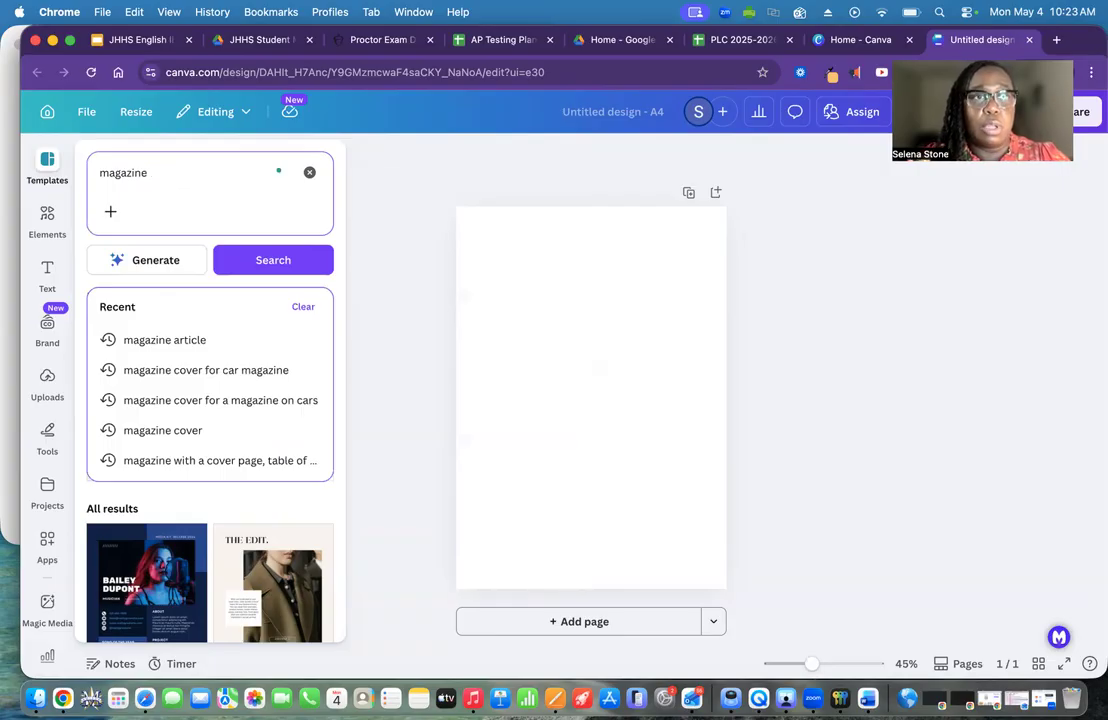
text(cover)
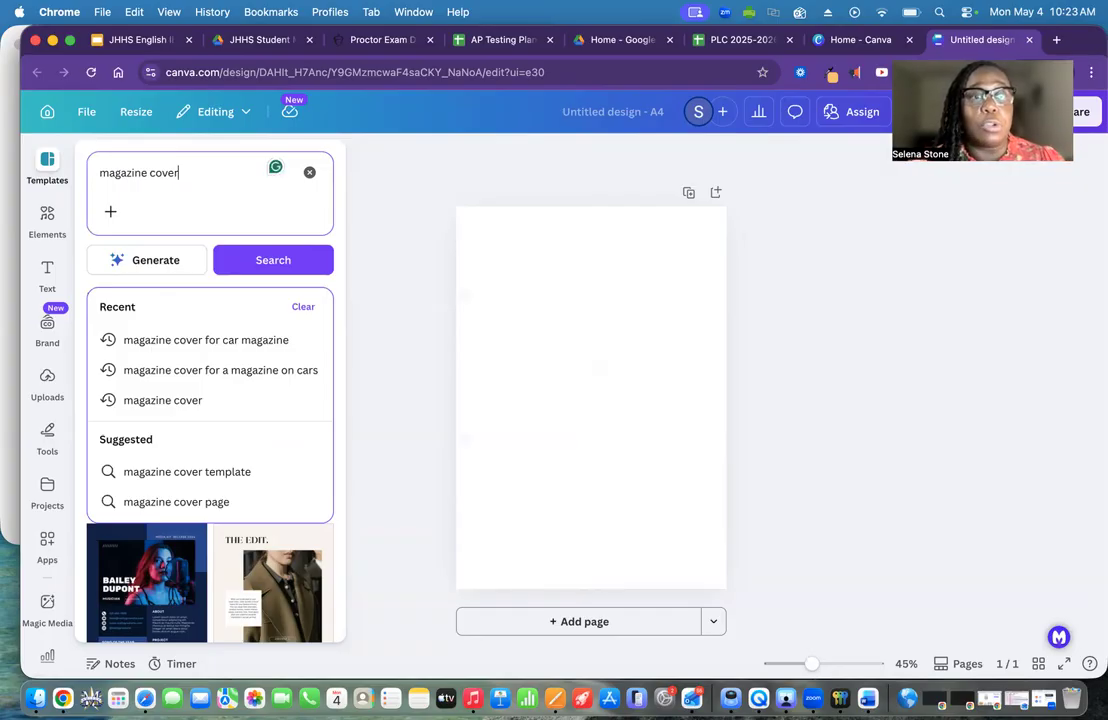
text(for)
key(BackSpace)
key(BackSpace)
text(for)
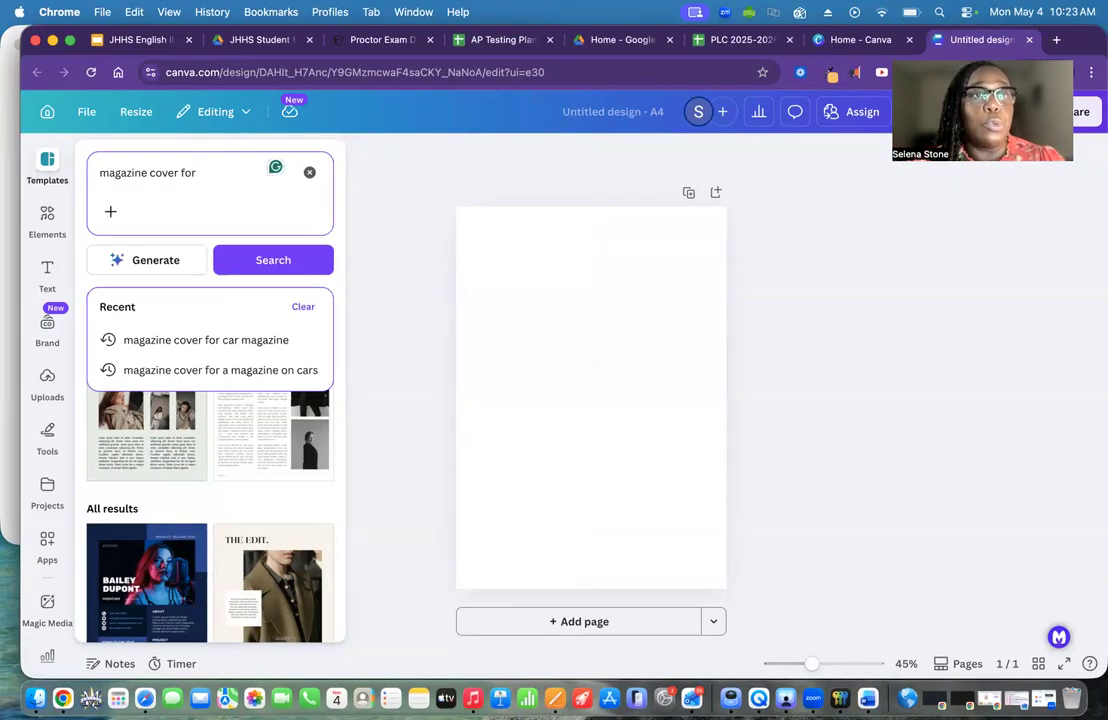
text(traveling)
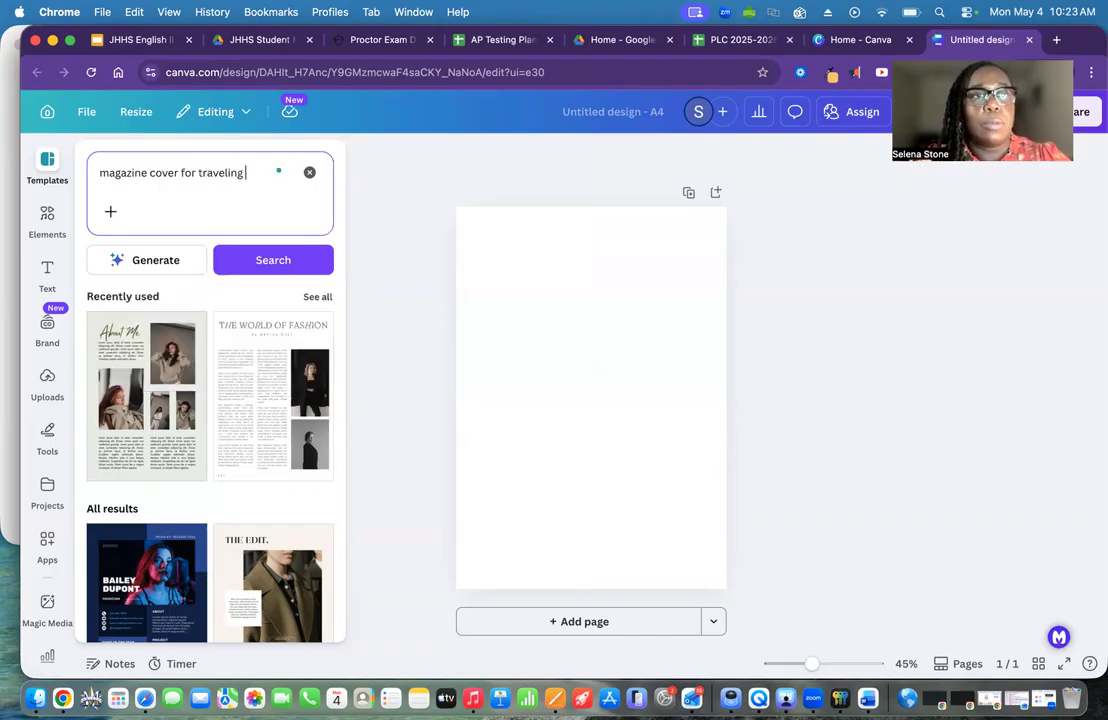
click(272, 268)
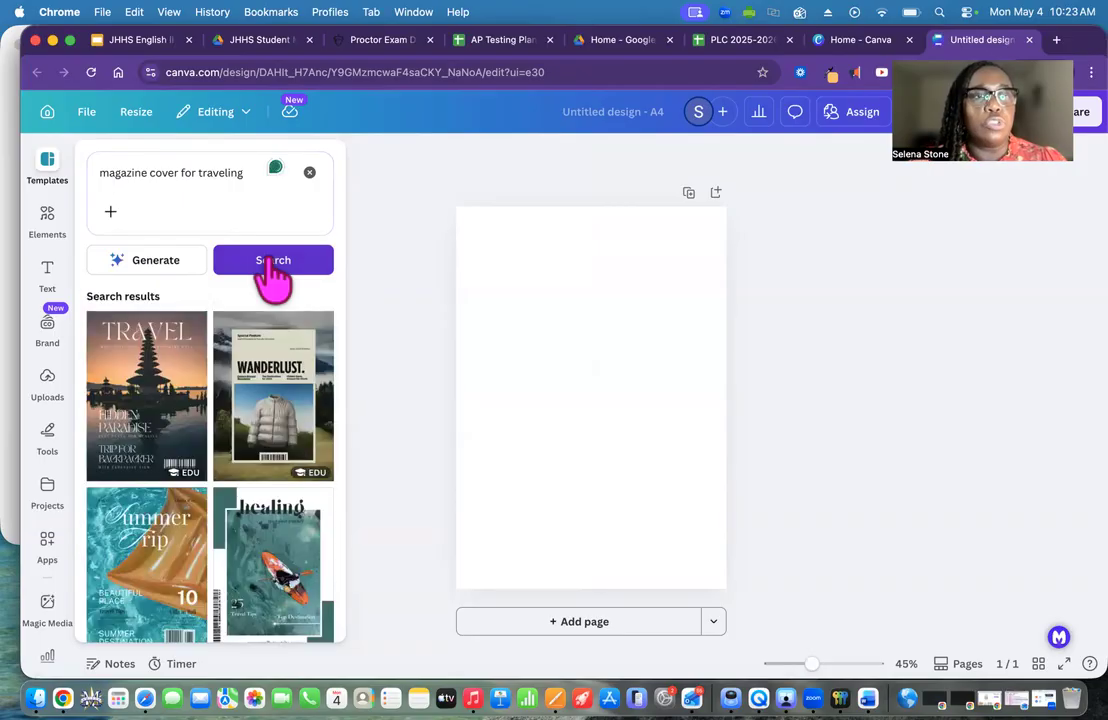
- Browse the travel magazine cover templates for a suitable design
scroll(260, 608, down, 10)
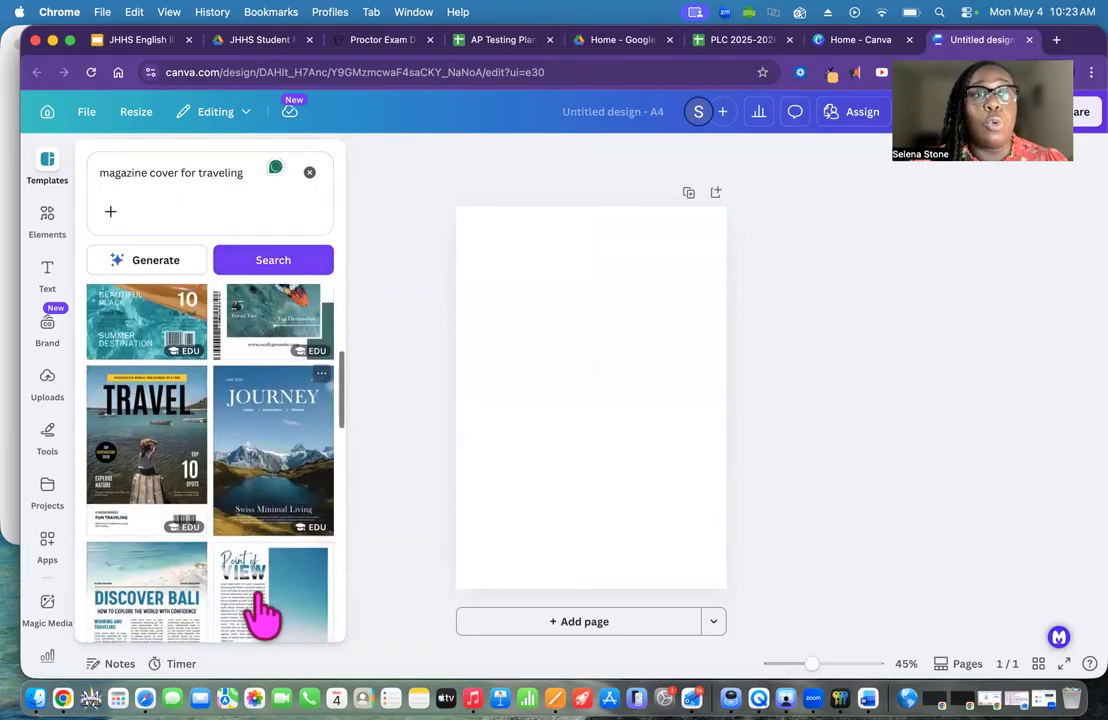
scroll(256, 596, down, 3)
scroll(256, 596, up, 2)
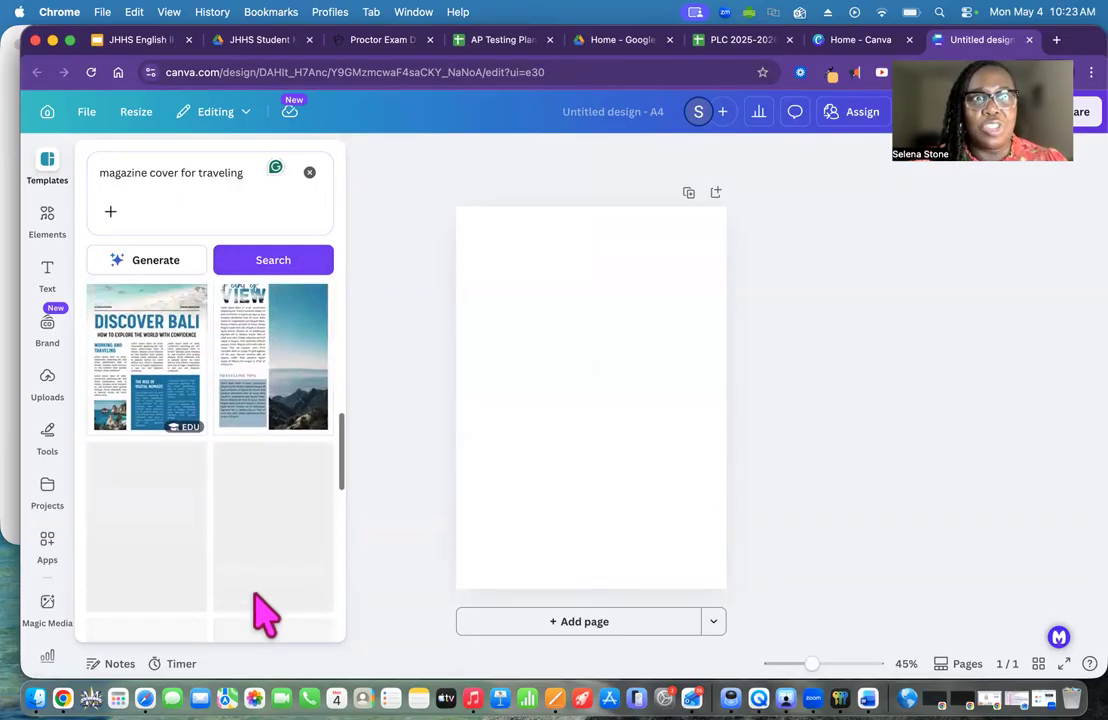
scroll(265, 612, down, 5)
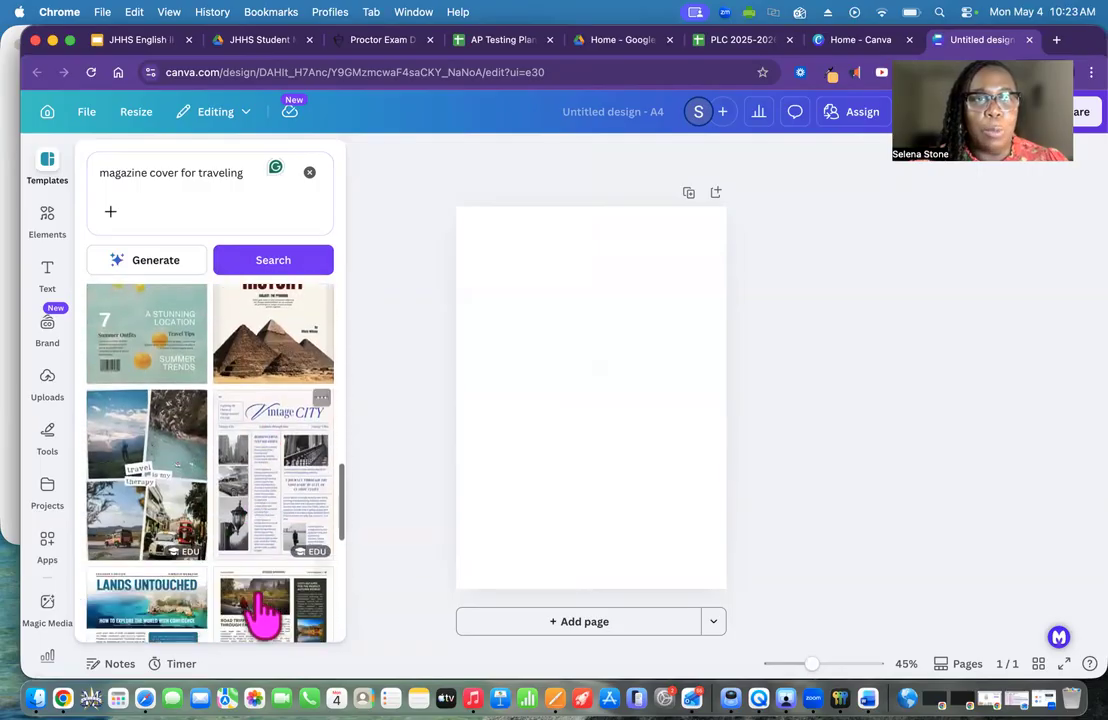
scroll(262, 610, down, 5)
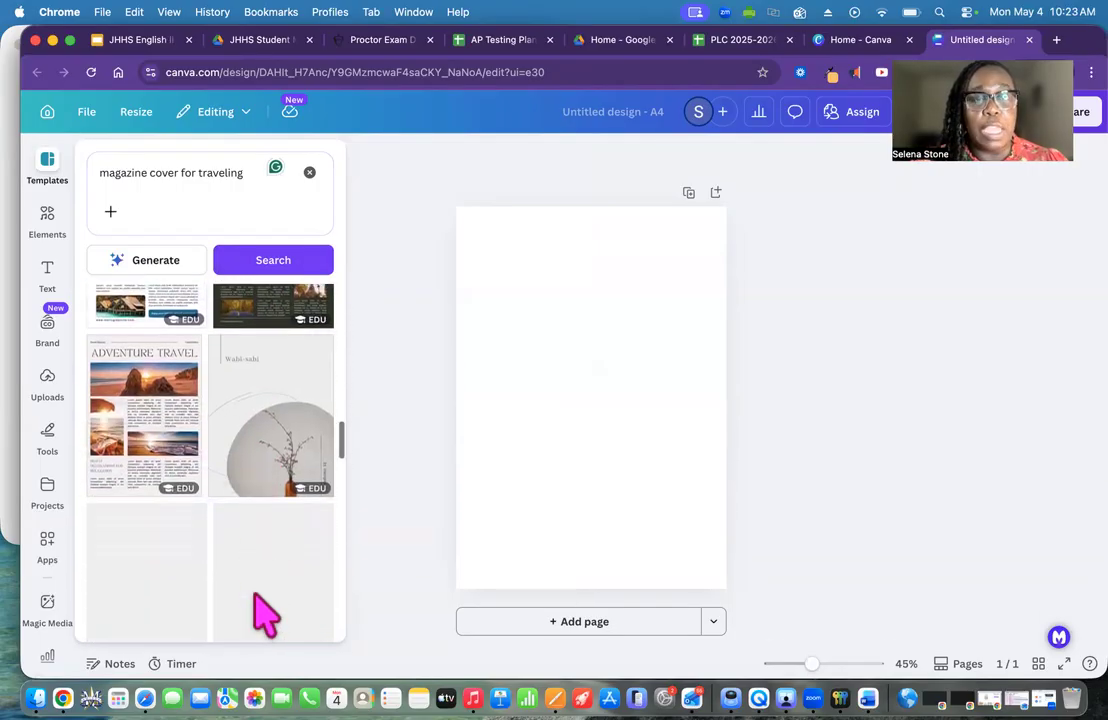
scroll(258, 535, down, 5)
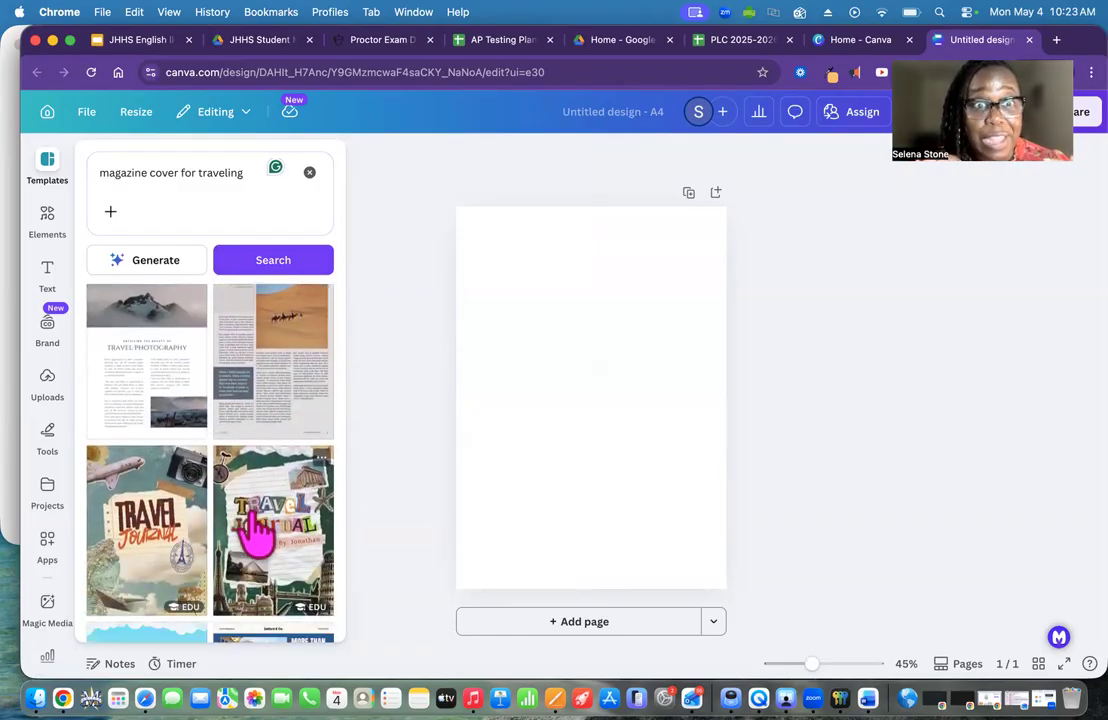
scroll(258, 535, down, 5)
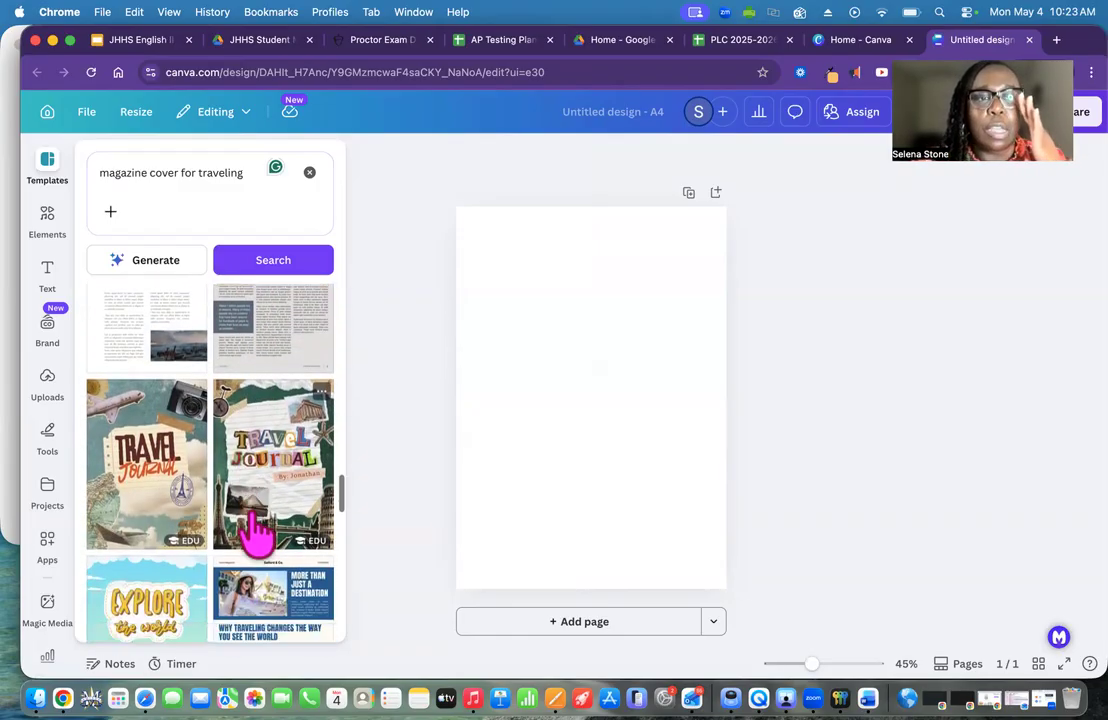
- Shorten the template search to "magazine cover" and look through the cover designs
drag(244, 175, 177, 173)
key(BackSpace)
key(Return)
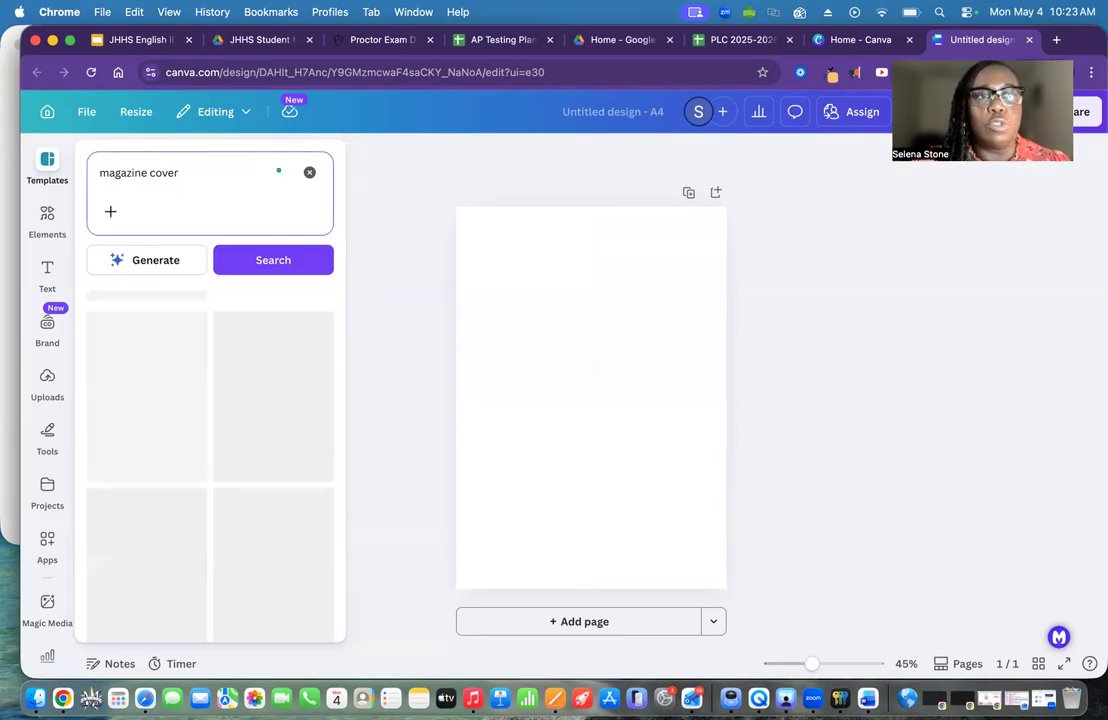
scroll(283, 412, down, 2)
scroll(283, 412, down, 10)
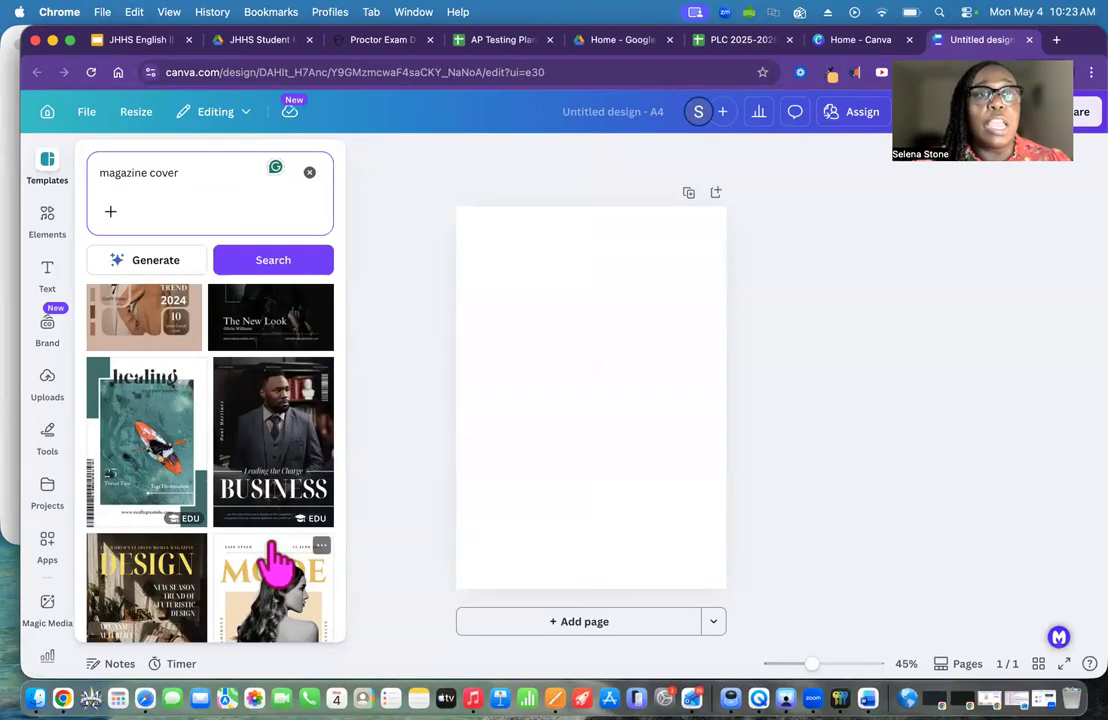
scroll(277, 565, down, 8)
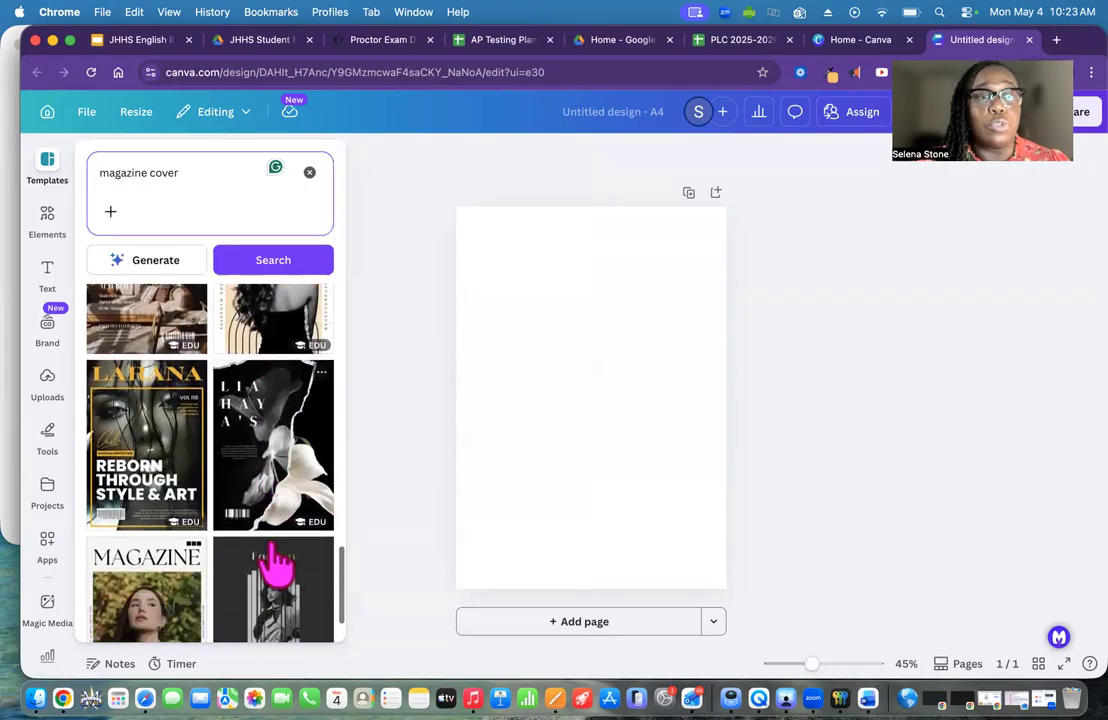
scroll(277, 565, down, 2)
scroll(277, 565, up, 2)
- Apply only the cover page of the White Yellow Green Summer Magazine Layout Ideas template to the blank first page
click(152, 452)
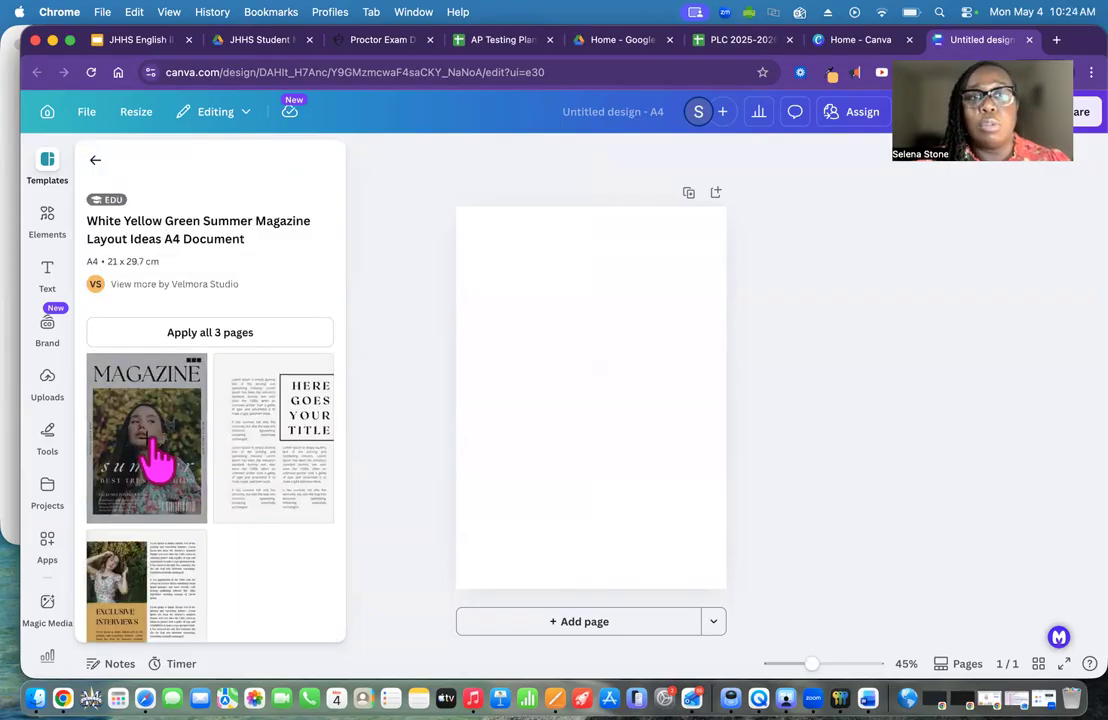
scroll(277, 576, down, 1)
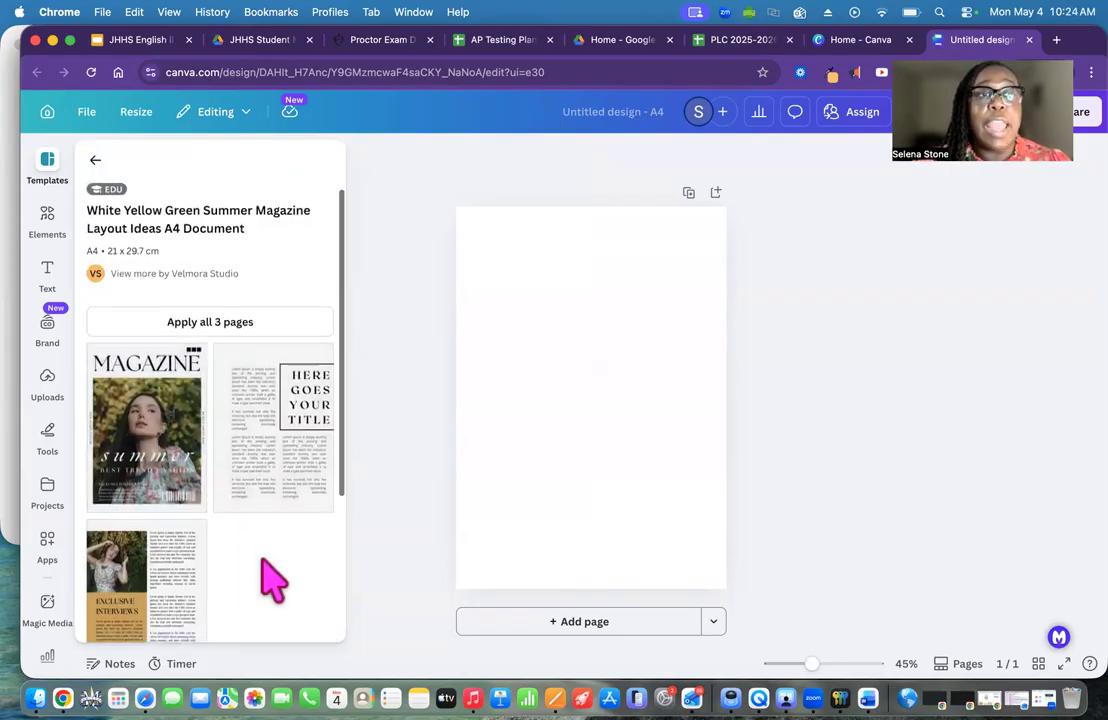
scroll(274, 580, down, 3)
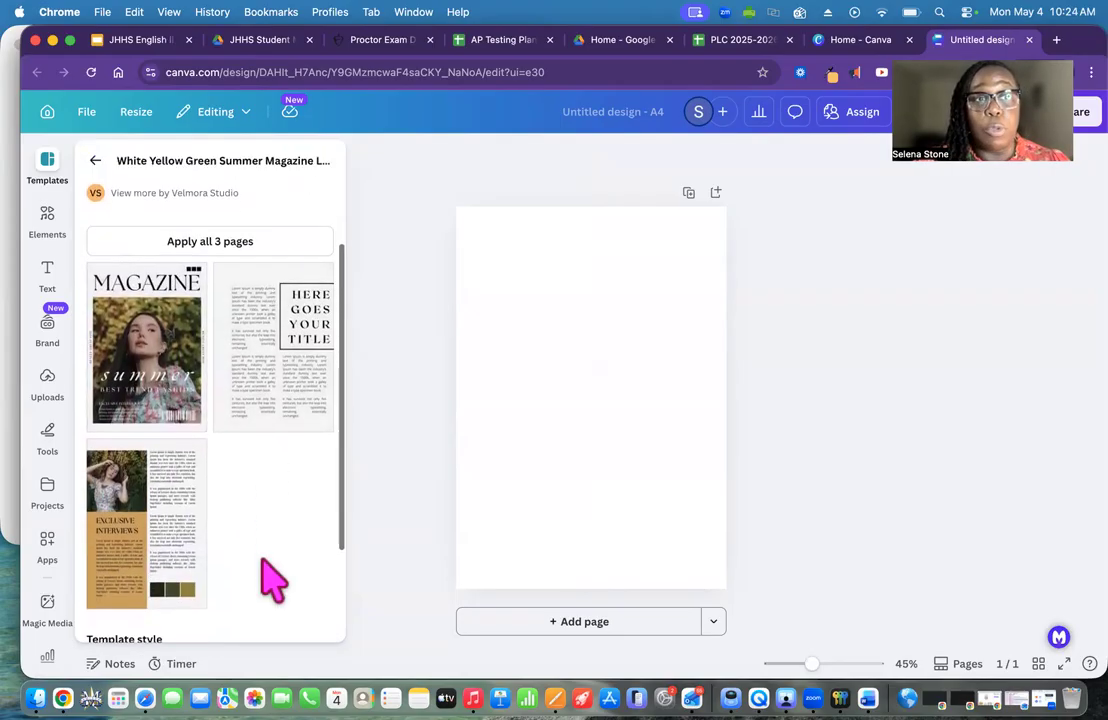
scroll(272, 578, up, 3)
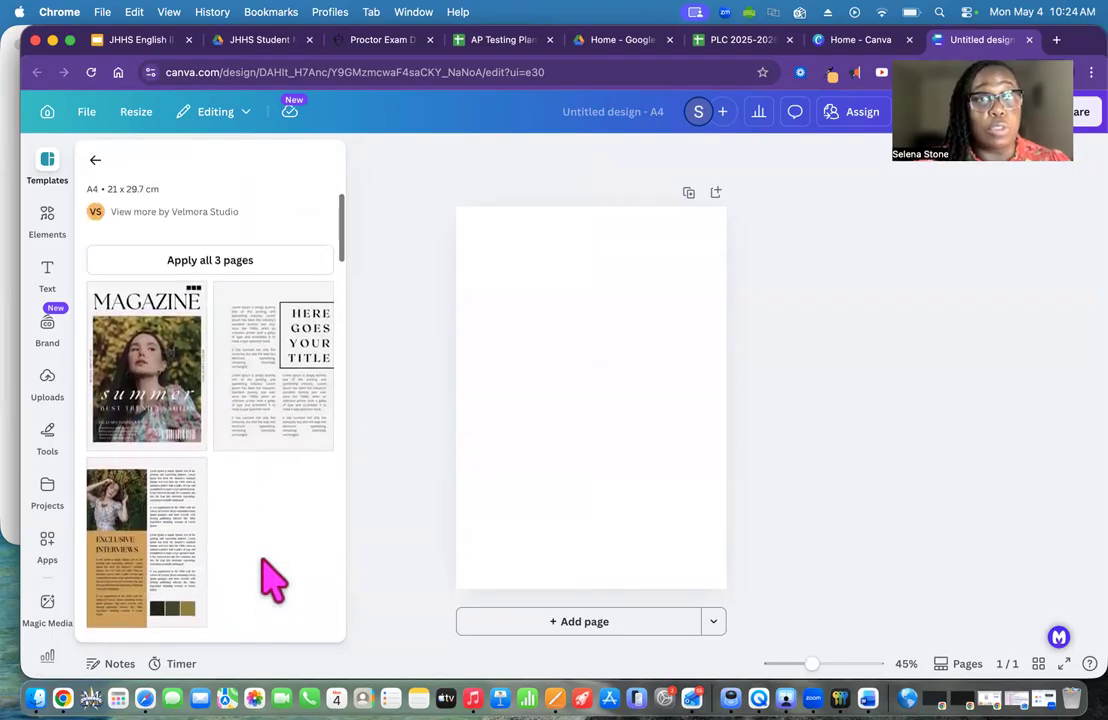
scroll(272, 578, up, 2)
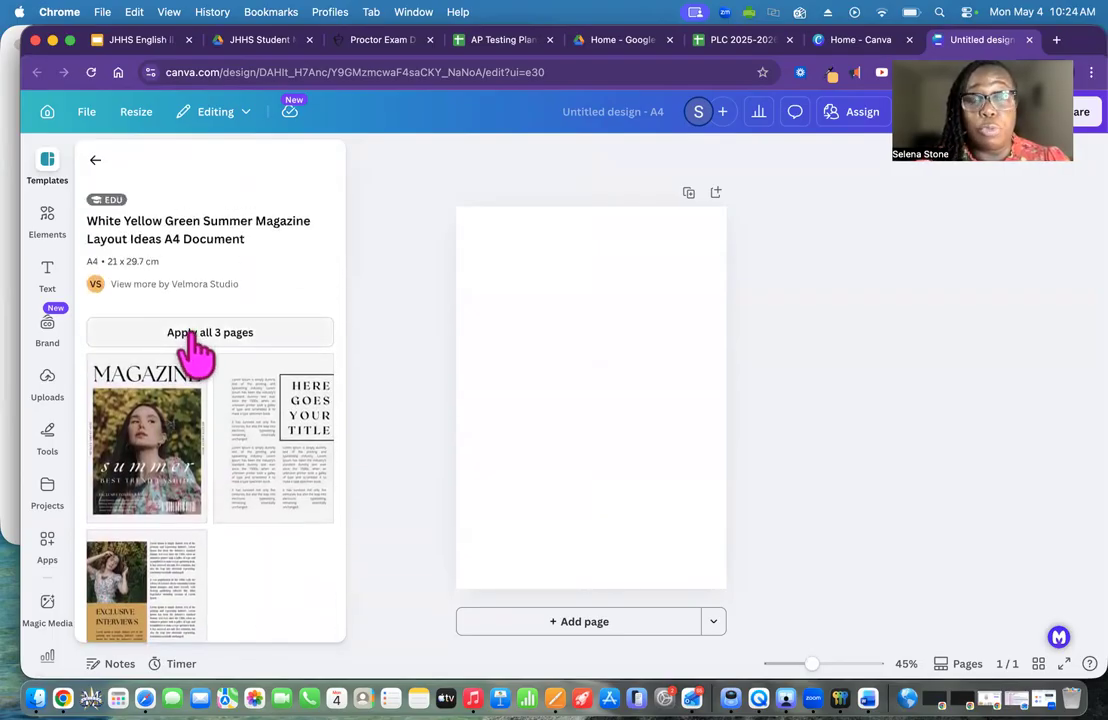
click(153, 425)
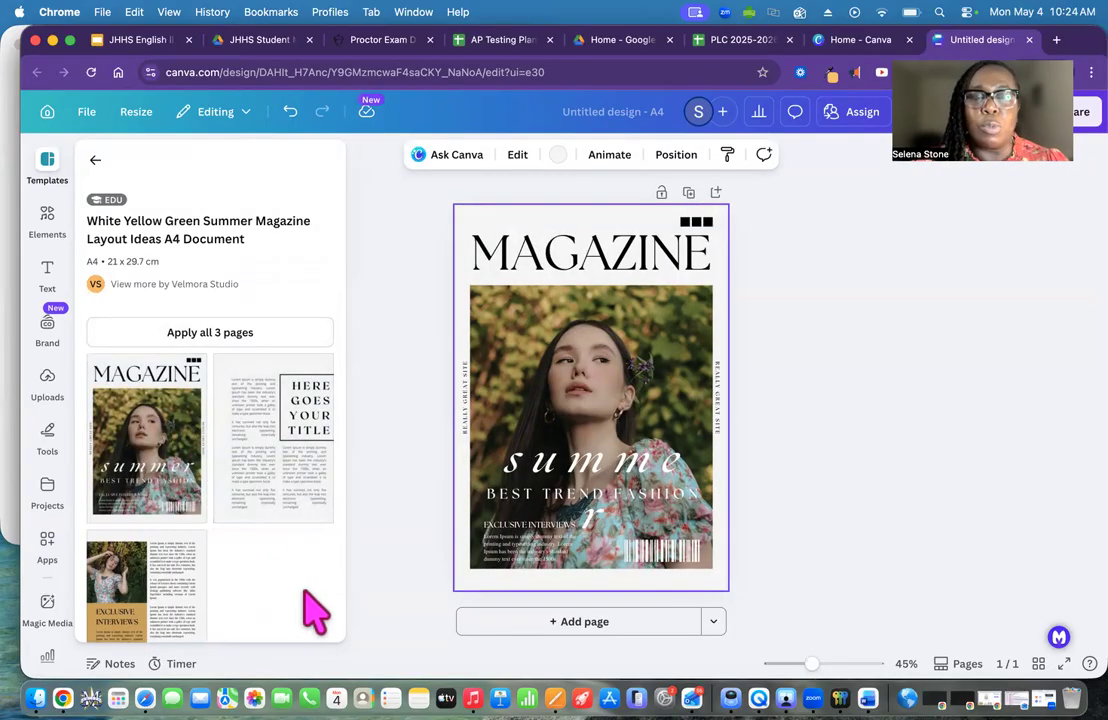
- Add two pages and apply the template's "Here Goes Your Title" layout to page 2 and its "Exclusive Interviews" layout to page 3
click(553, 622)
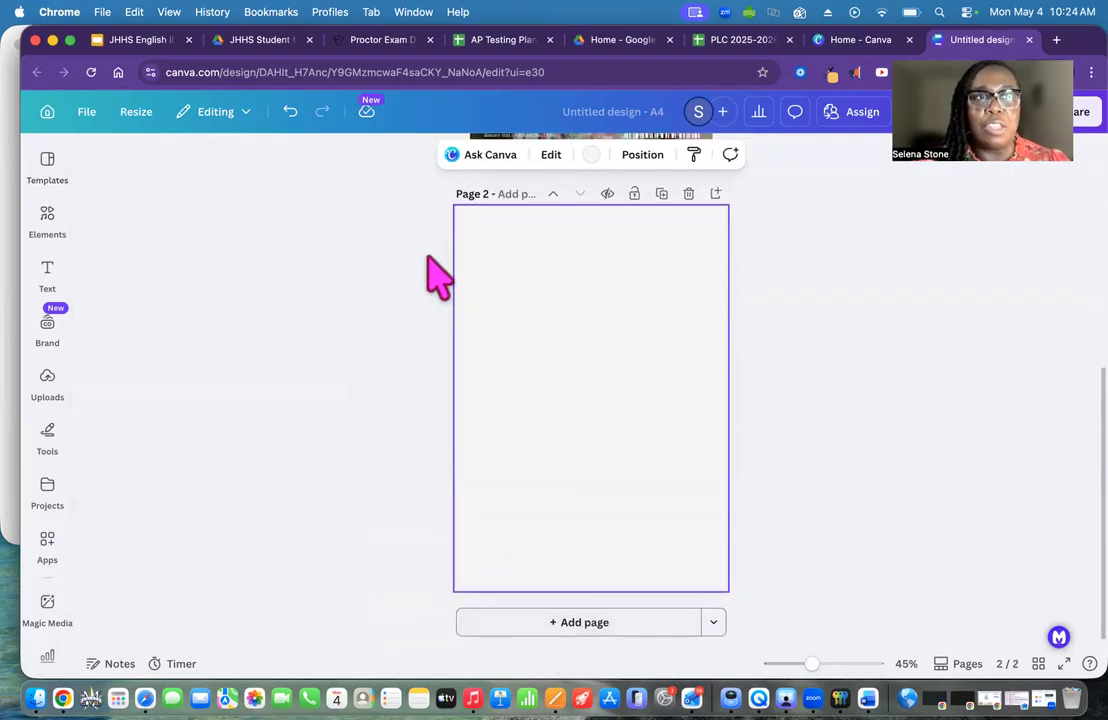
click(46, 165)
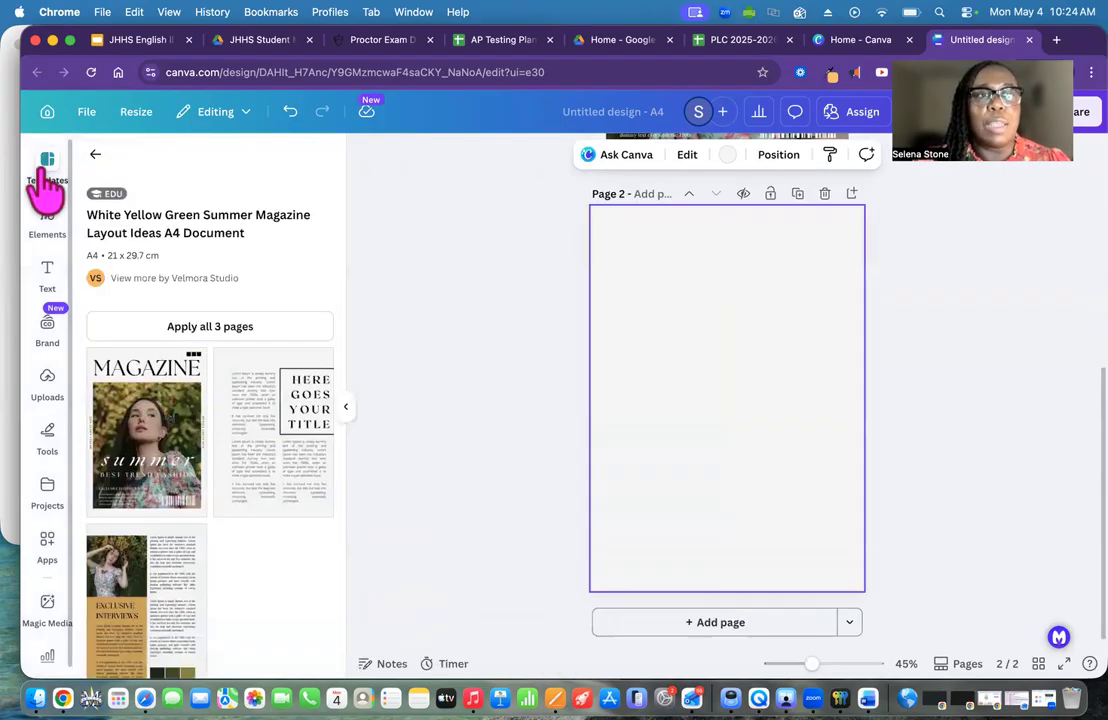
click(290, 483)
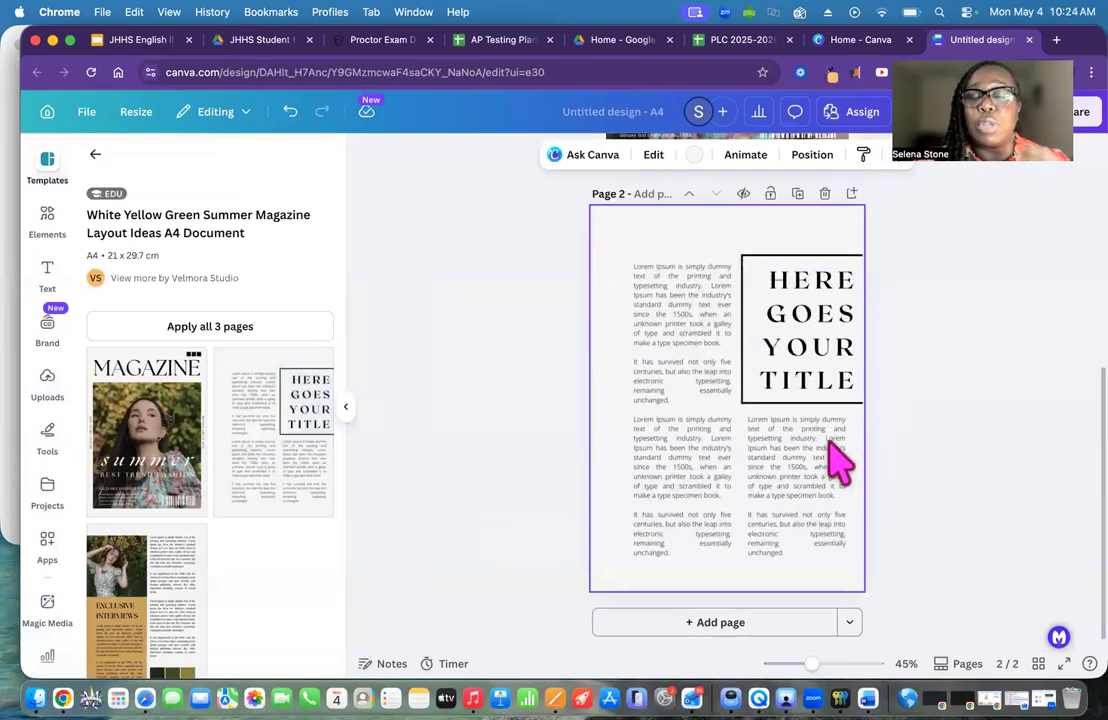
double_click(816, 321)
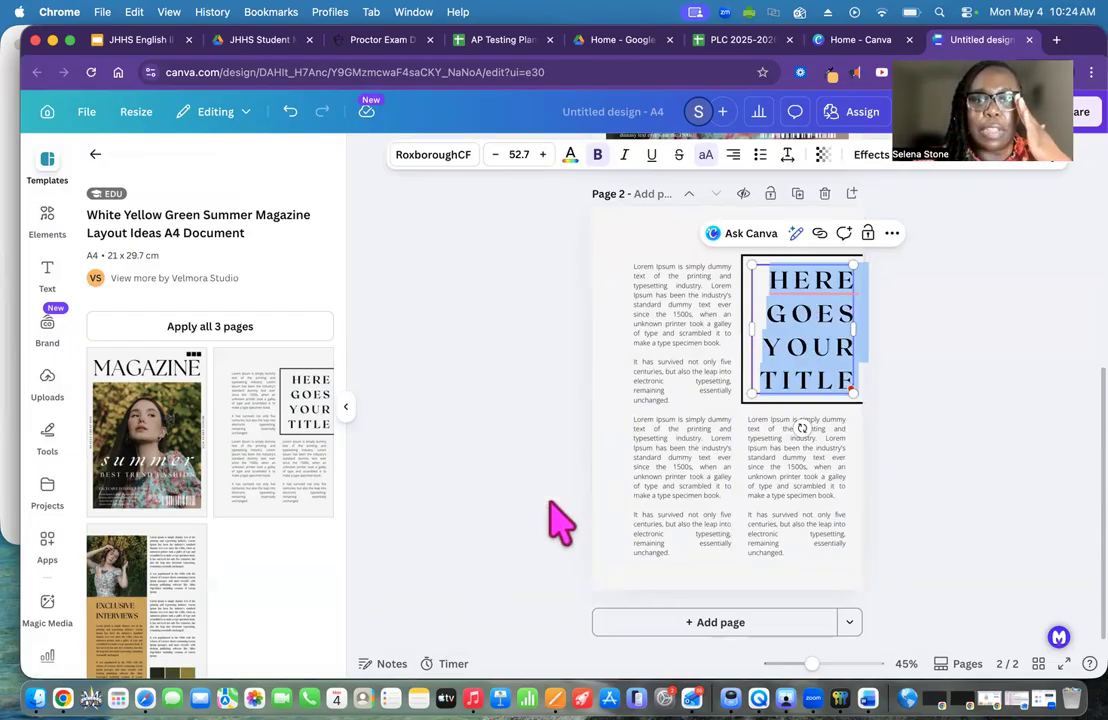
click(689, 624)
click(115, 630)
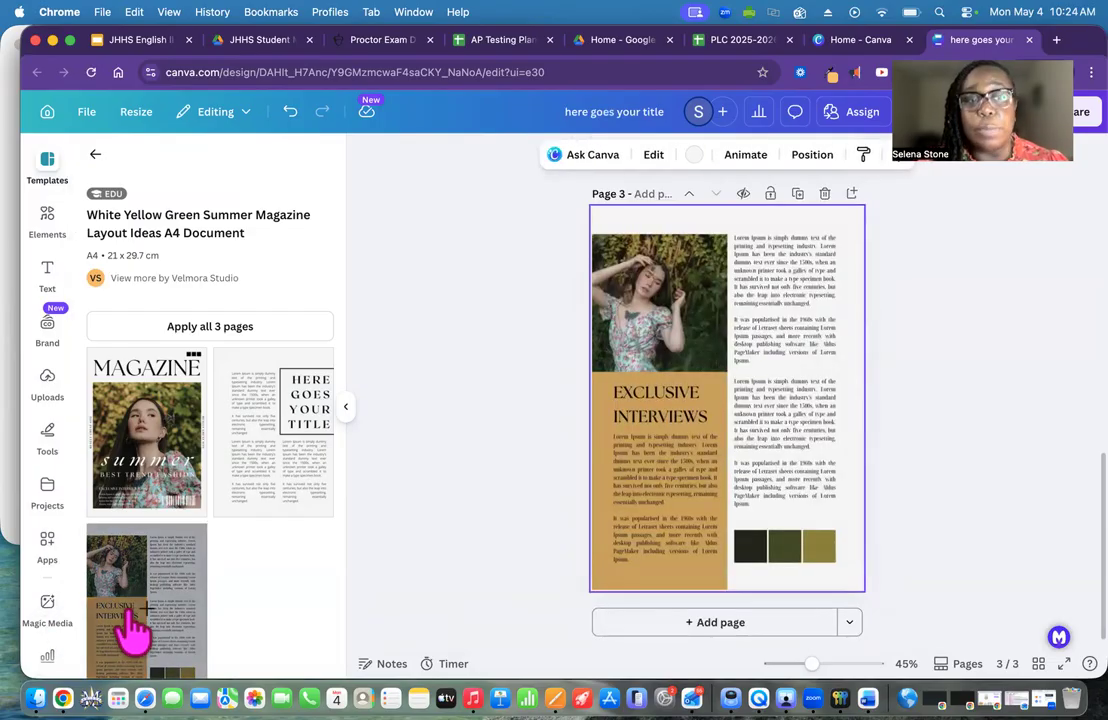
- Undo the two added article pages so only the cover page remains
key(super+z)
key(super+z)
key(super+z)
key(super+z)
key(super+z)
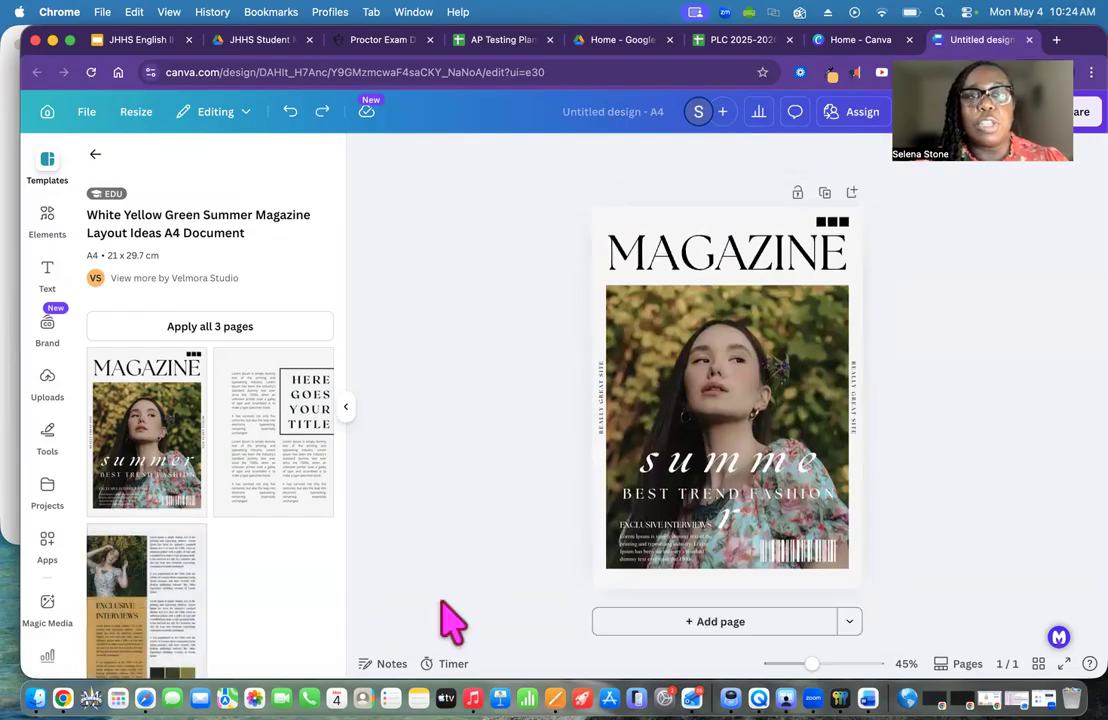
- Return to the magazine cover search results and add a blank second page after the cover
click(95, 155)
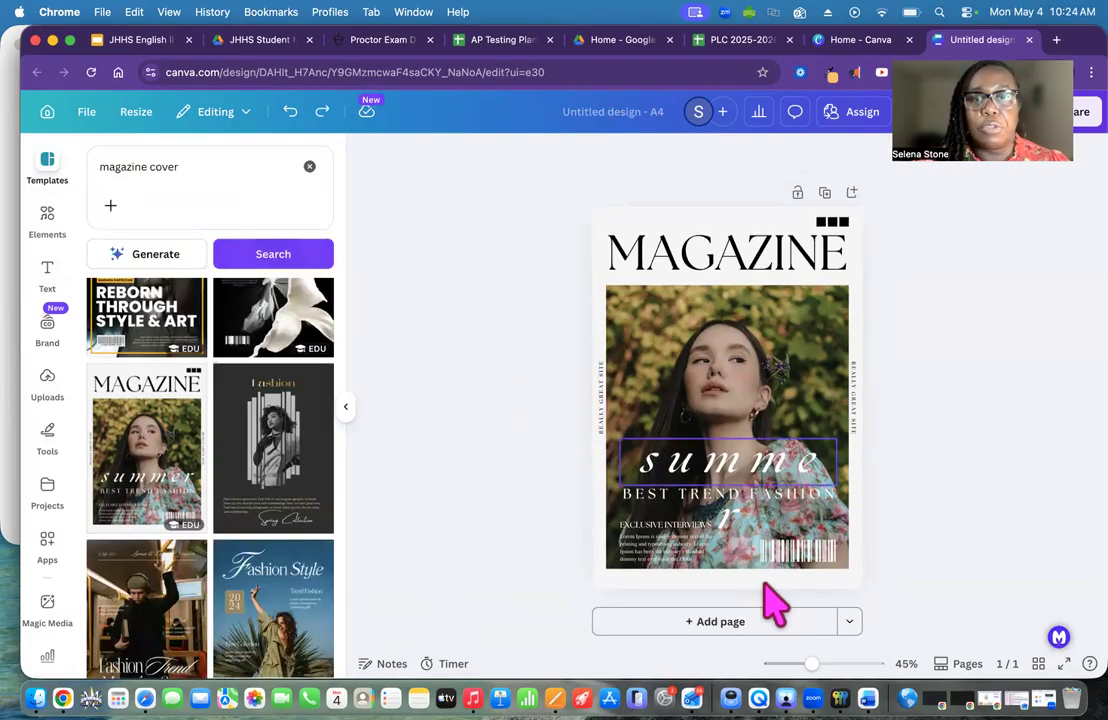
click(722, 622)
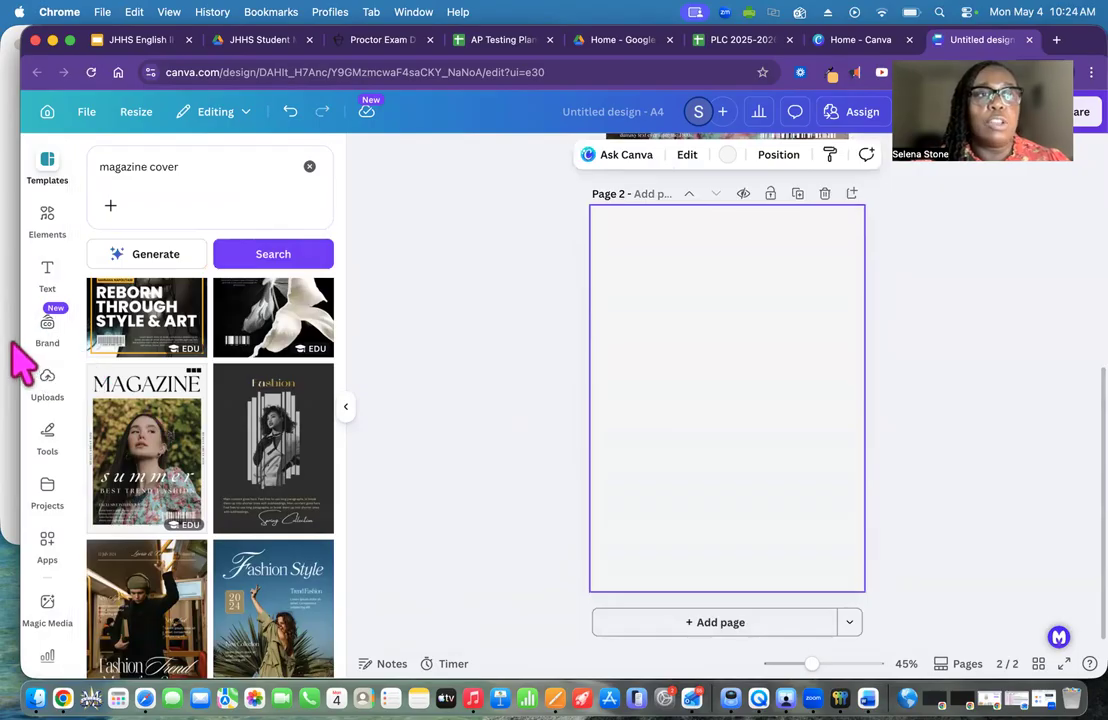
click(12, 345)
click(520, 606)
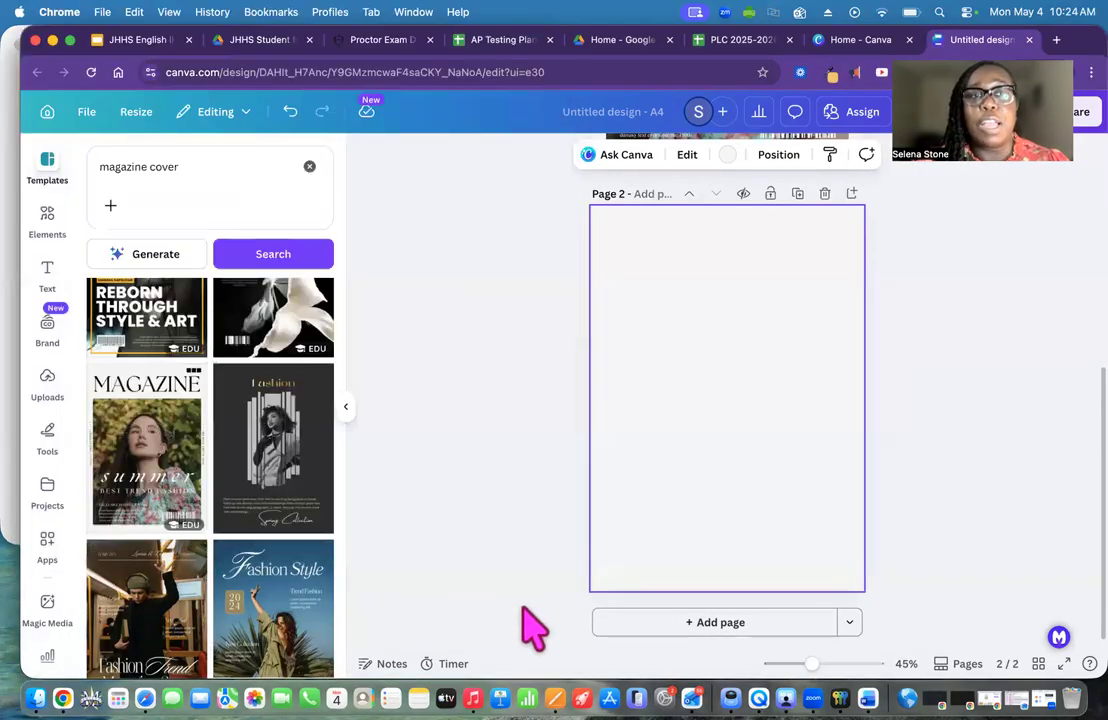
- Replace the template search with "table of content" and run it
click(233, 185)
triple_click(198, 166)
text(table of contn)
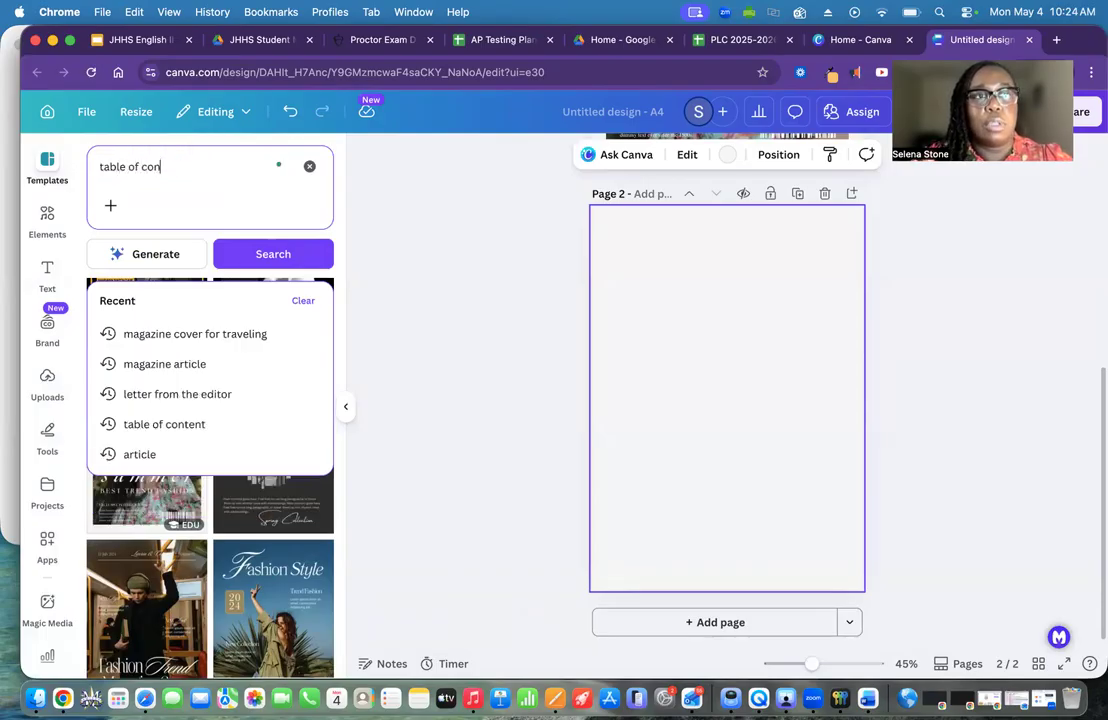
key(BackSpace)
text(ent)
key(Return)
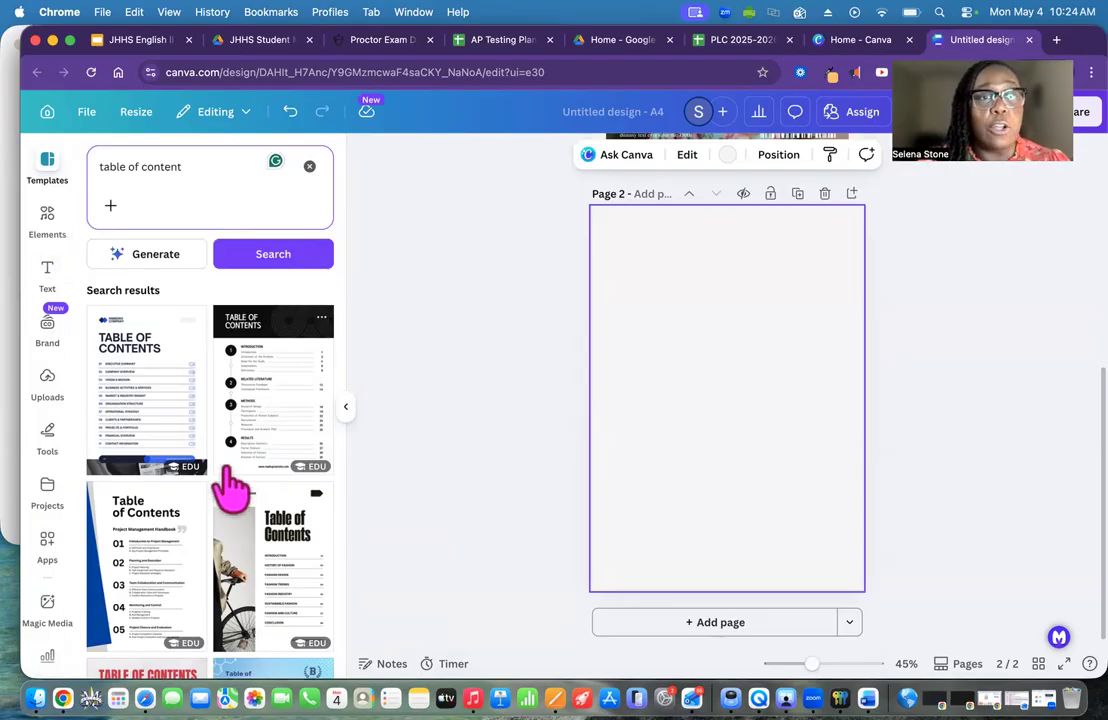
- Try the Blue and Black Modern Business Table of Contents template on page 2 and undo it
scroll(228, 490, down, 2)
scroll(215, 460, up, 1)
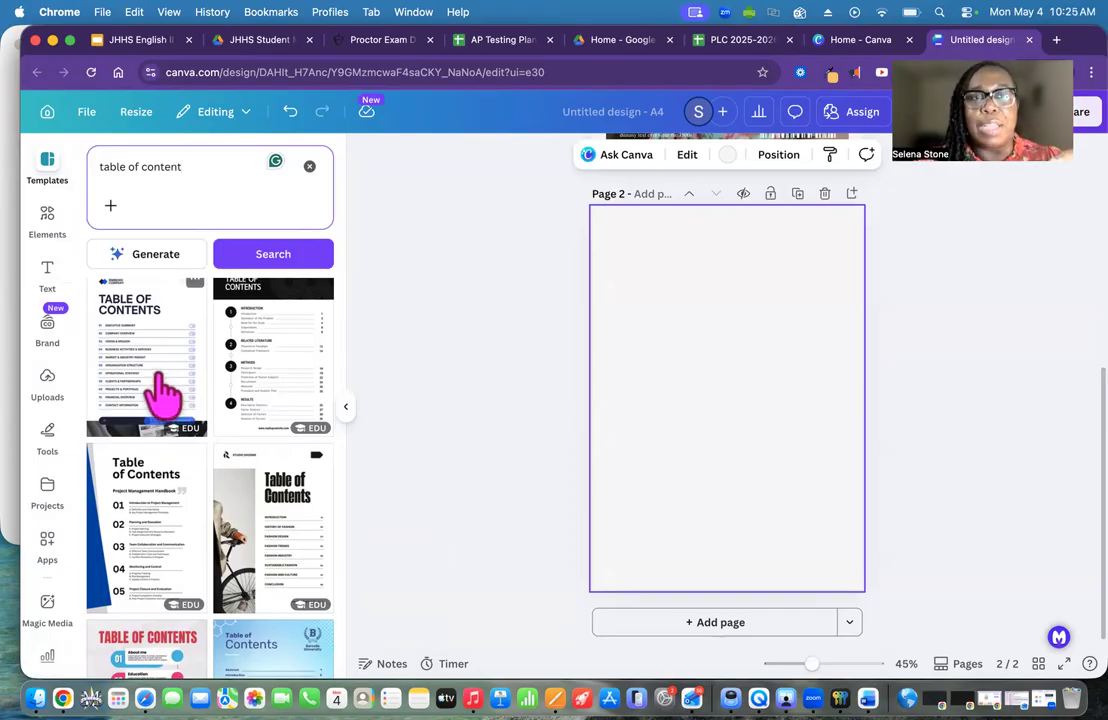
click(163, 393)
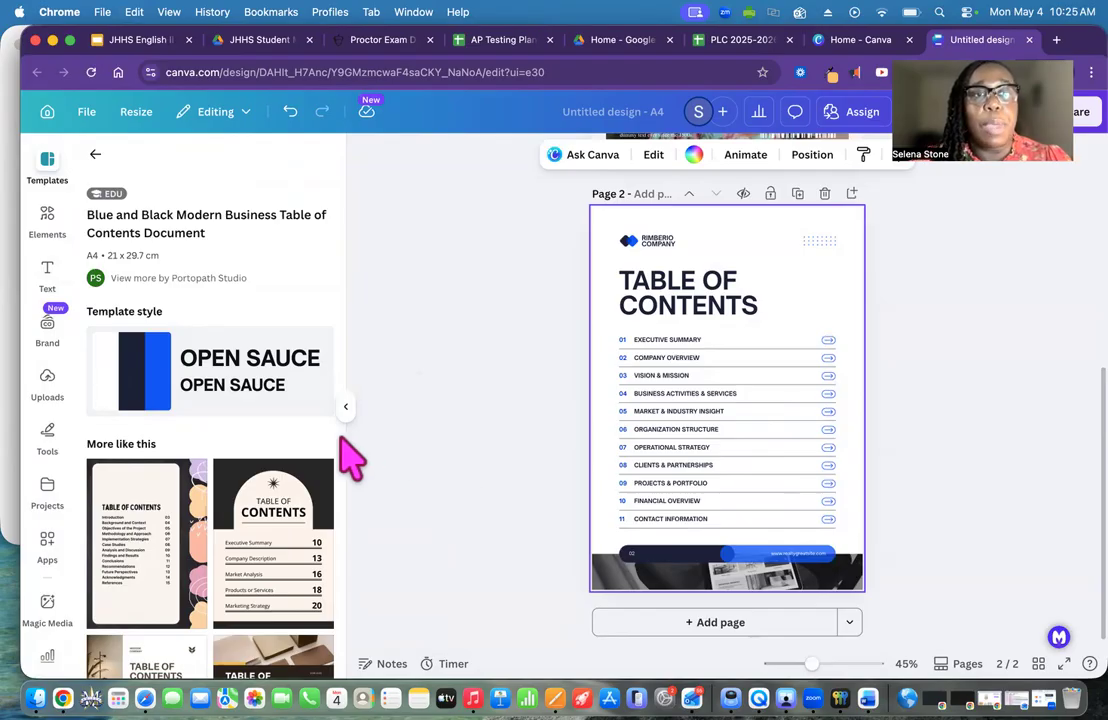
click(464, 440)
key(super+z)
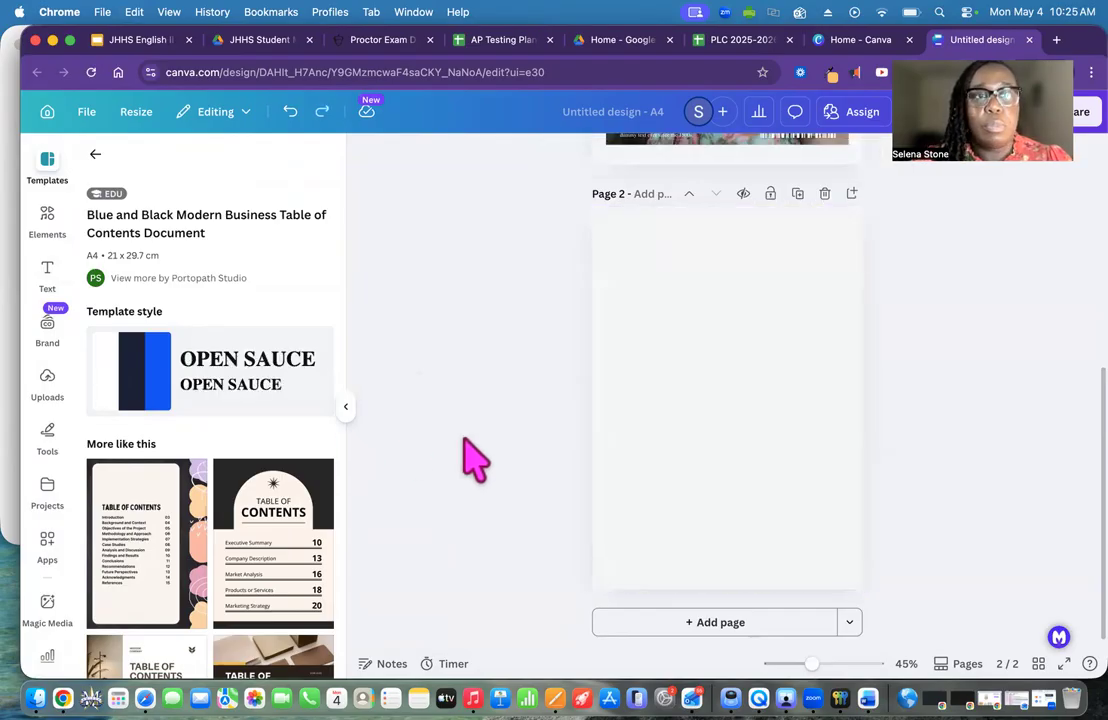
- Apply the similar Blue and Yellow Professional Modern Table Of Contents template to page 2
scroll(290, 540, down, 5)
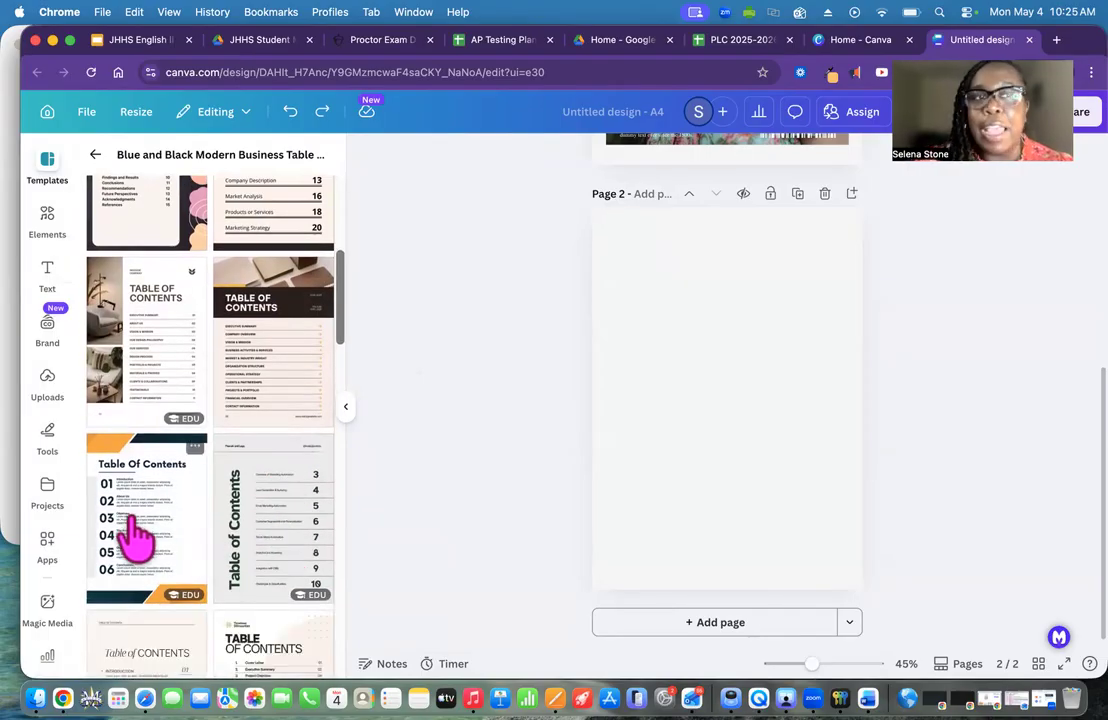
click(133, 537)
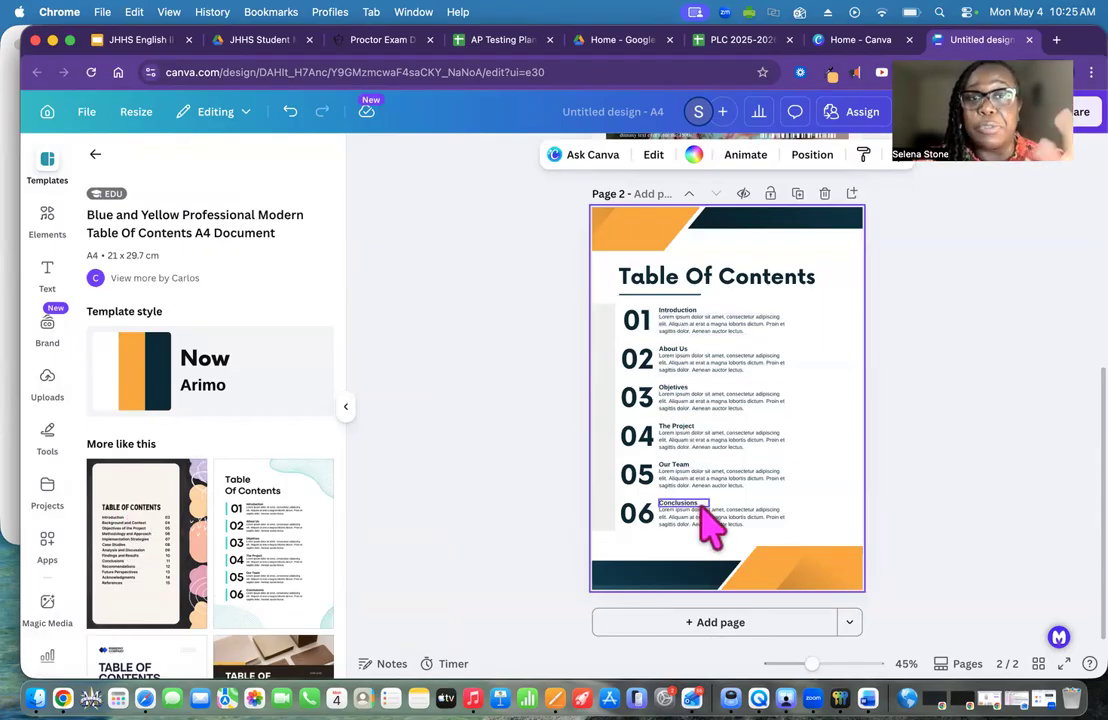
scroll(710, 525, up, 5)
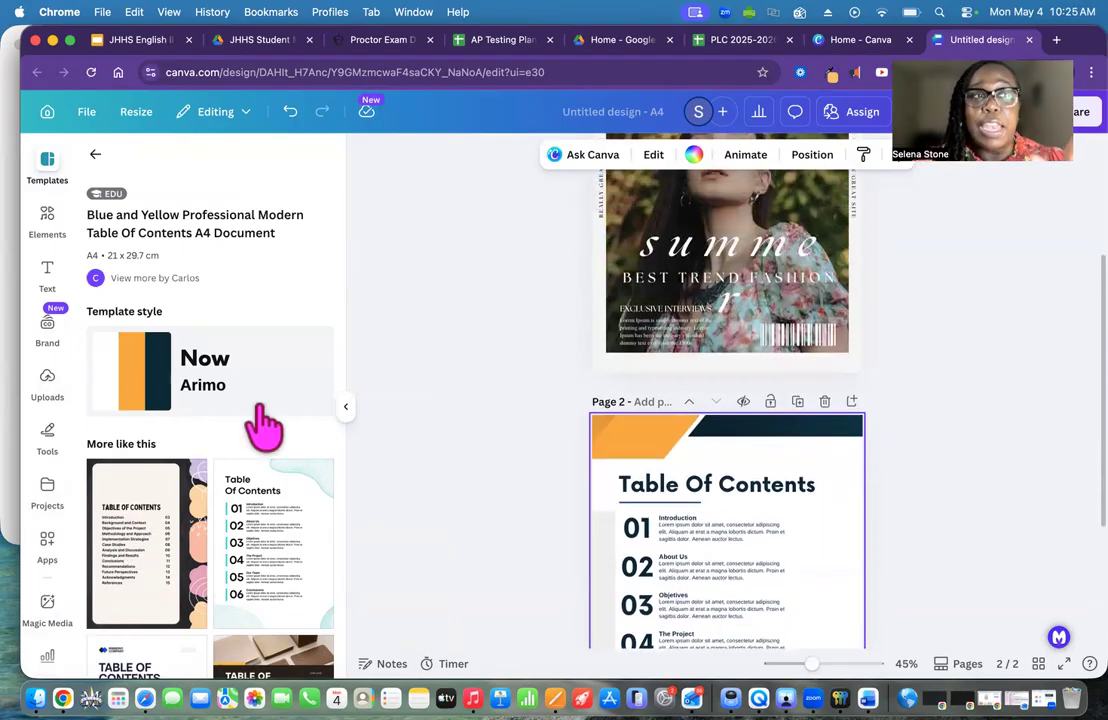
- Switch to the magazine article checklist in Preview to check the required pages, and return to the Canva design in Chrome
click(20, 359)
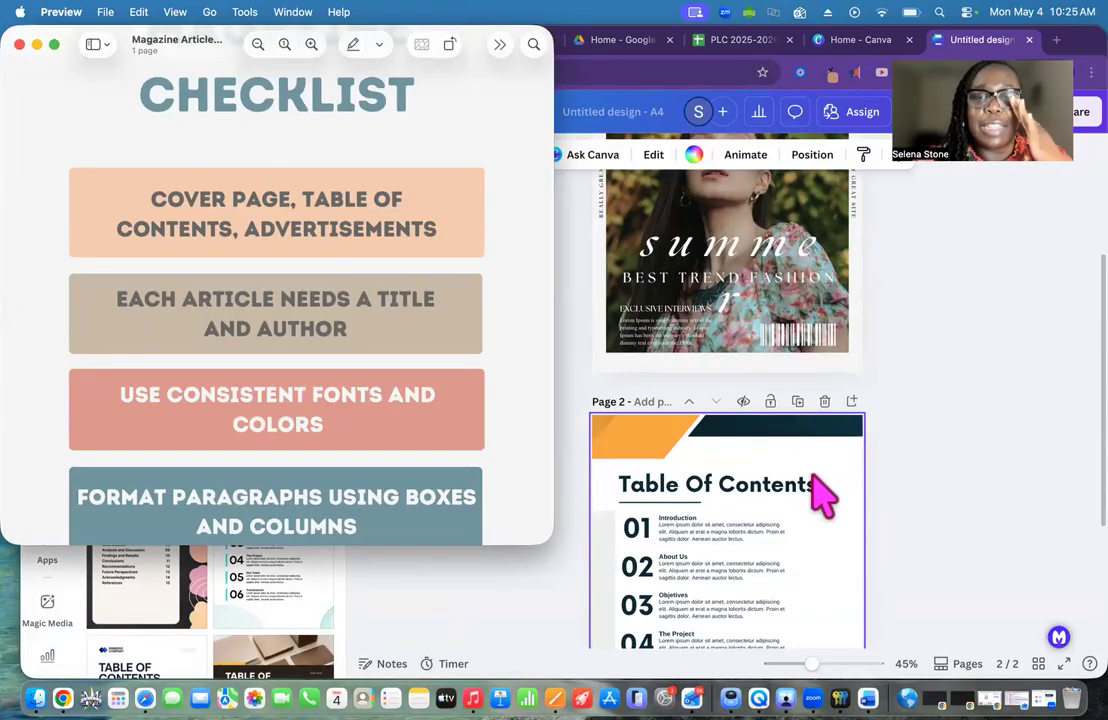
scroll(734, 519, down, 3)
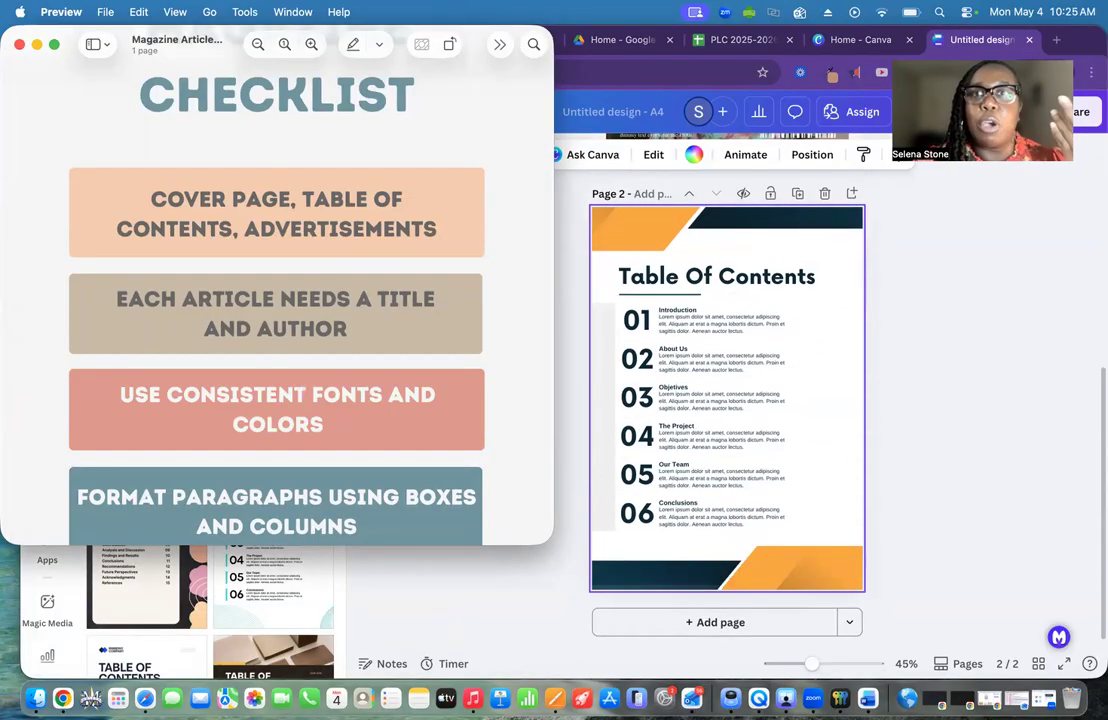
click(733, 632)
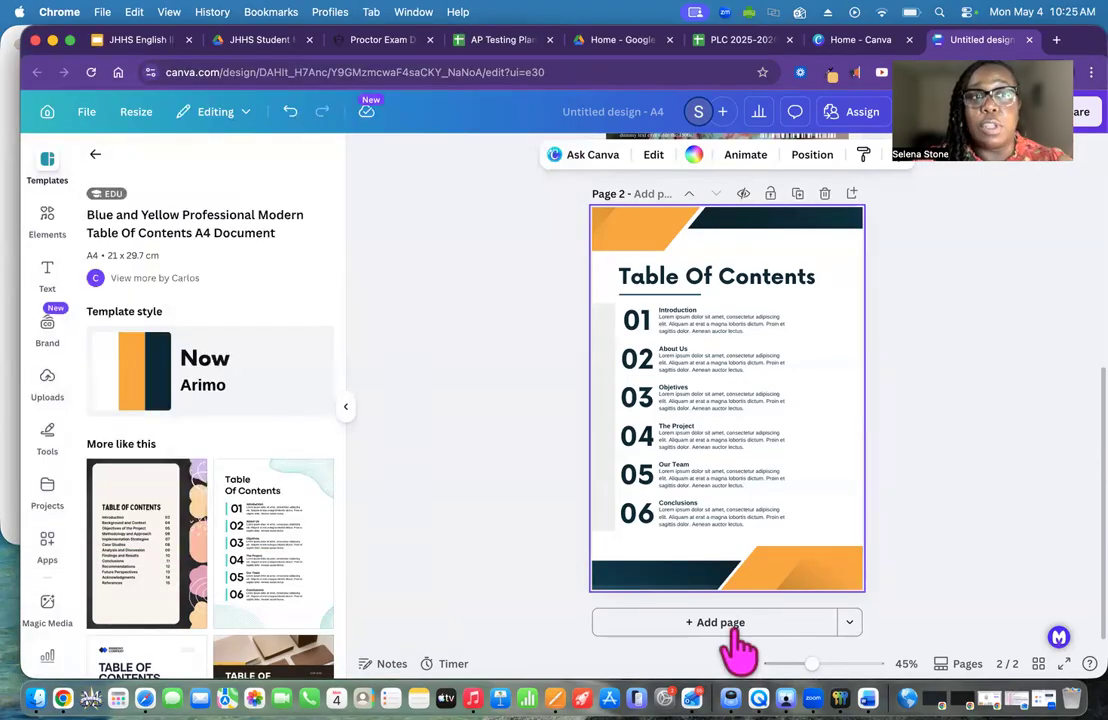
- Add a blank third page and search the templates for "magazine articles"
click(728, 630)
click(95, 154)
click(207, 168)
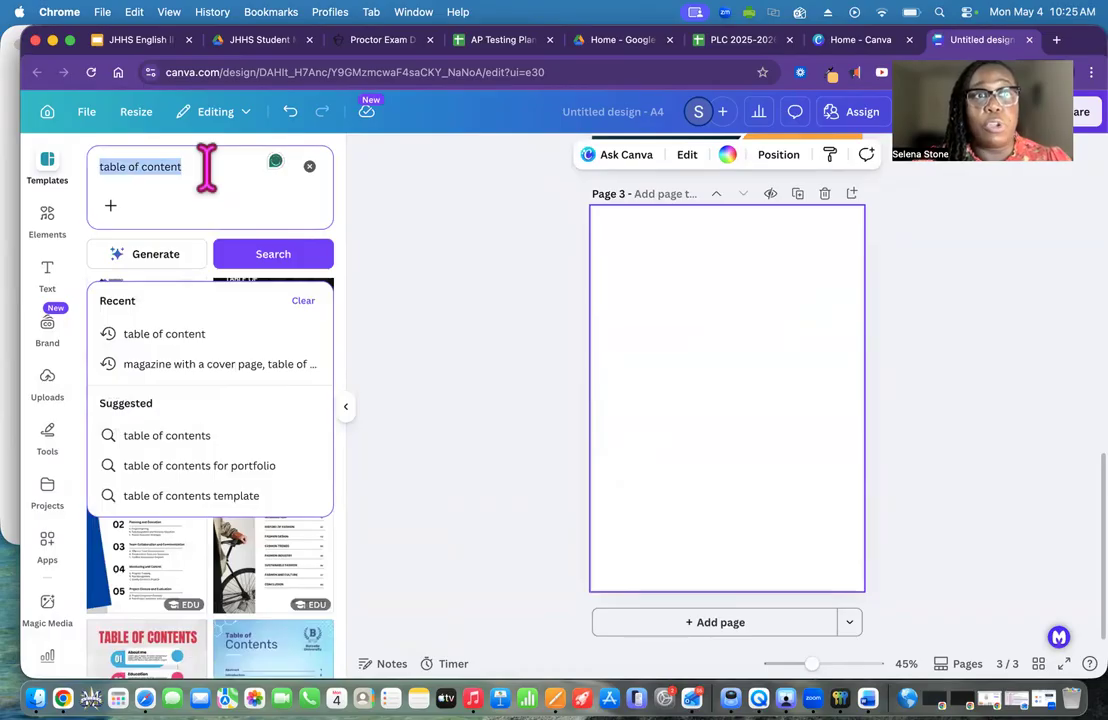
text(mag)
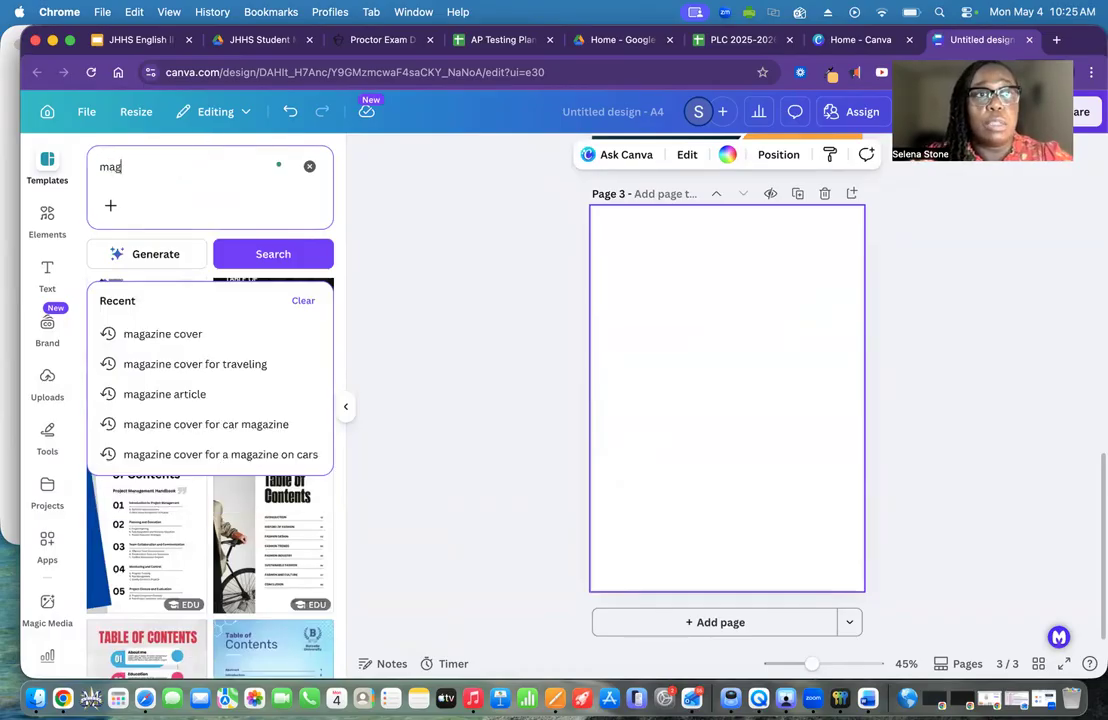
text(azine articl)
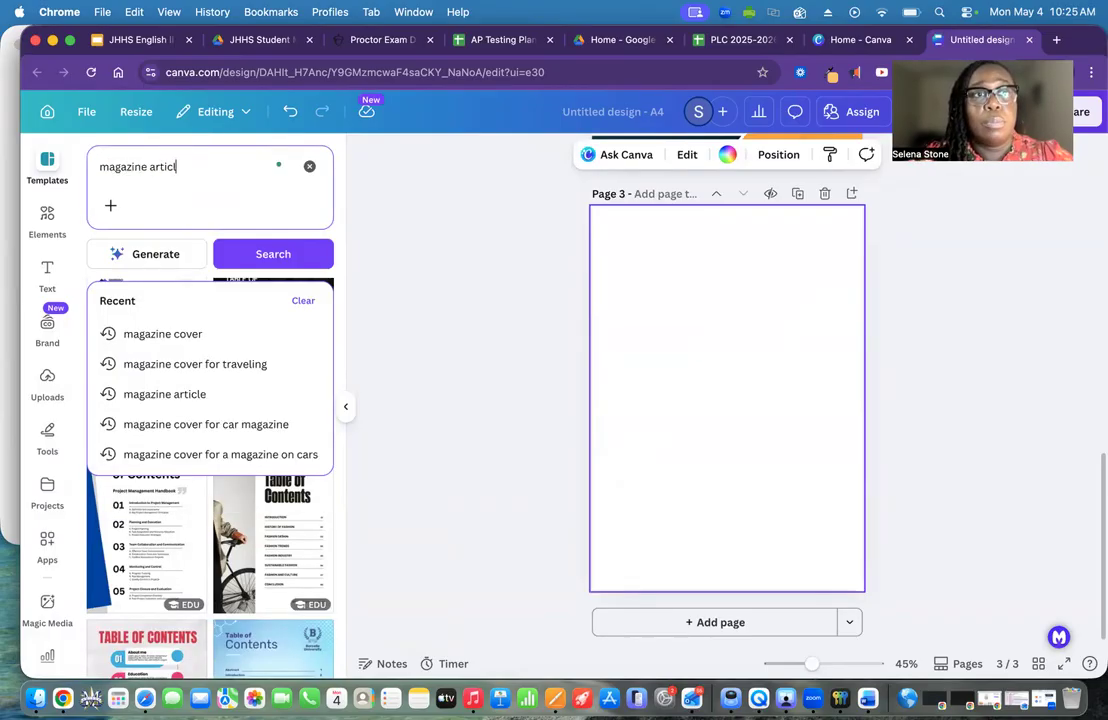
text(es)
key(Return)
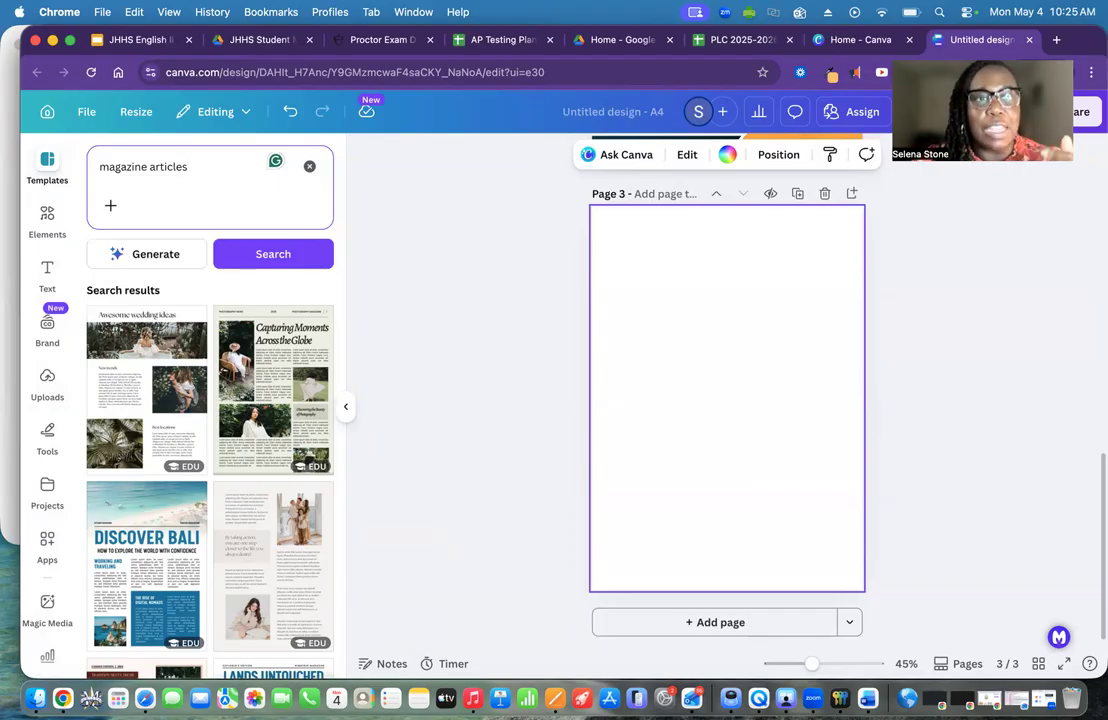
- Browse the magazine article templates for a suitable page layout
scroll(235, 509, down, 5)
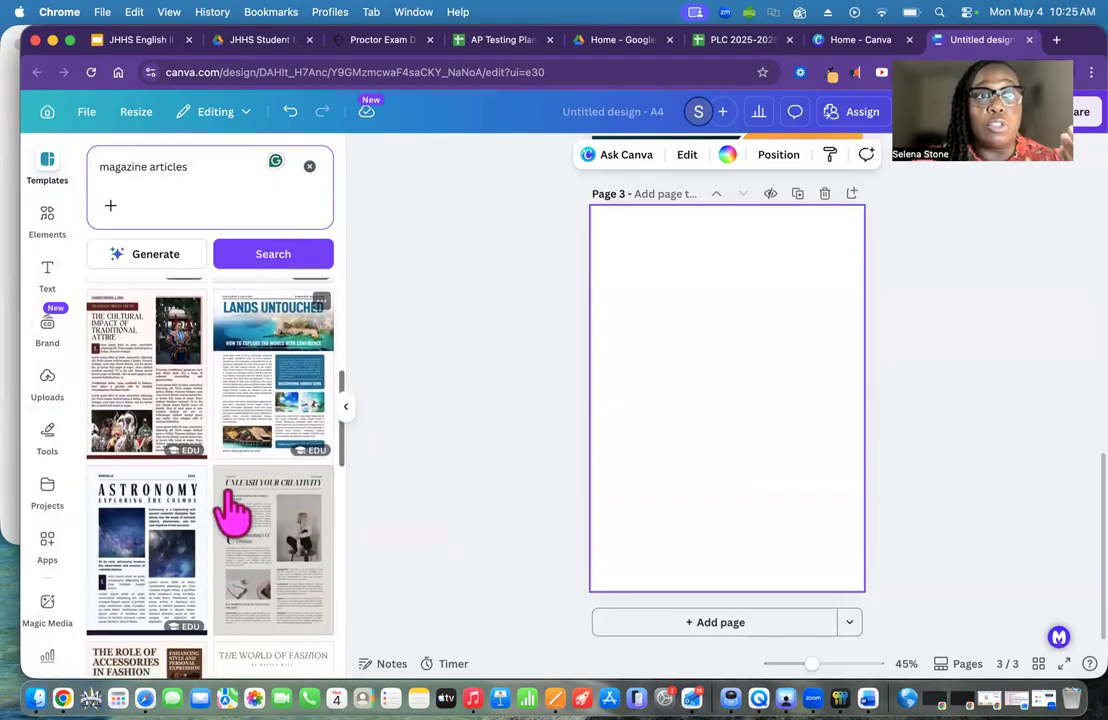
scroll(229, 494, down, 1)
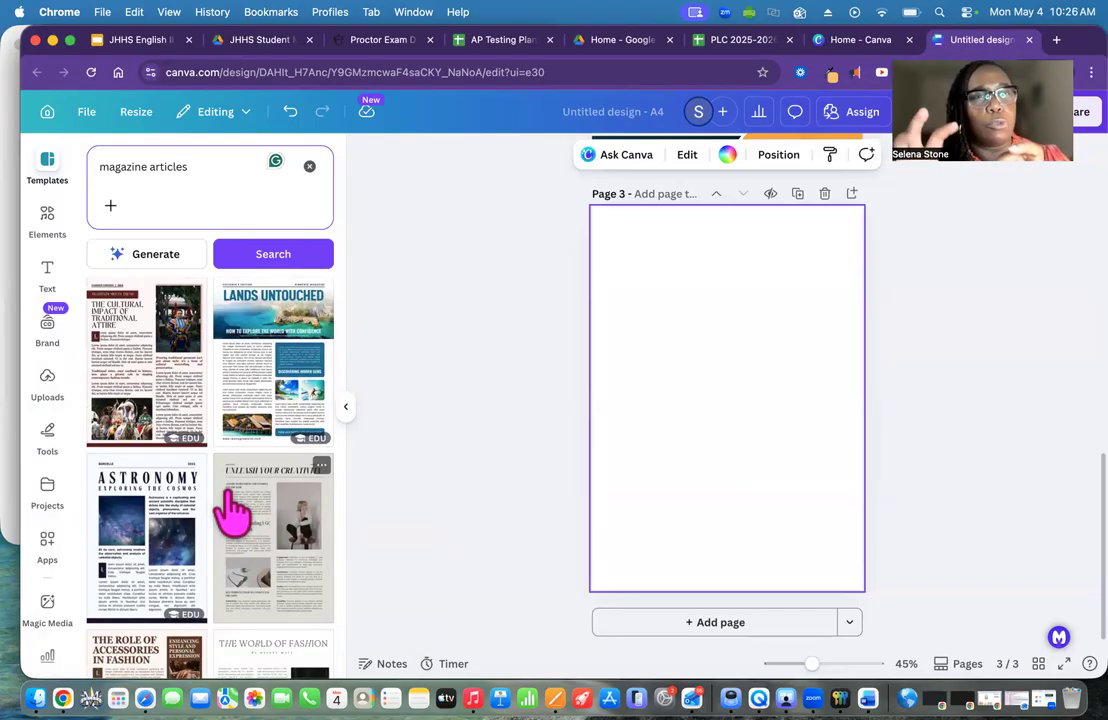
scroll(235, 509, down, 8)
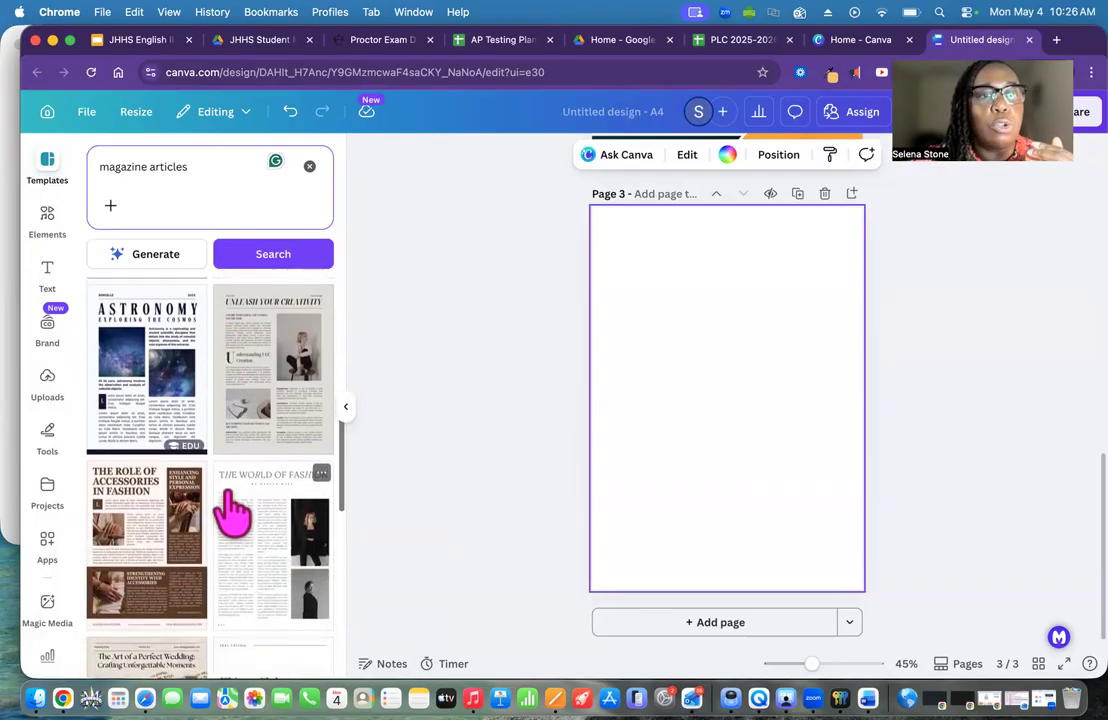
scroll(235, 512, down, 5)
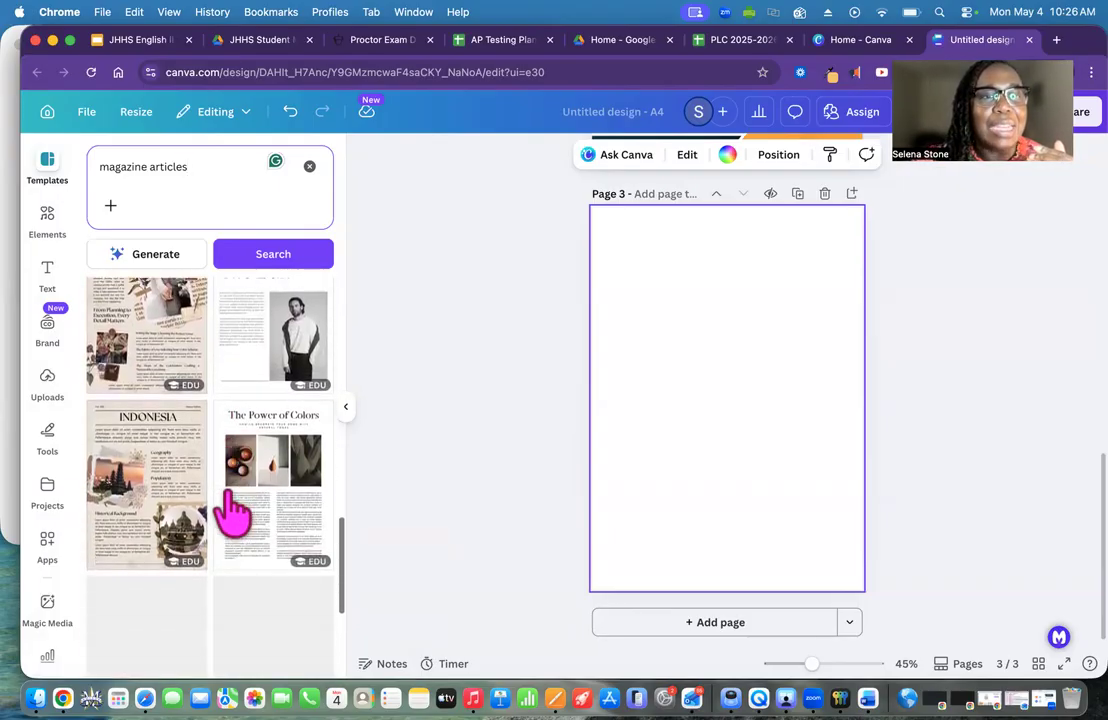
scroll(233, 512, up, 3)
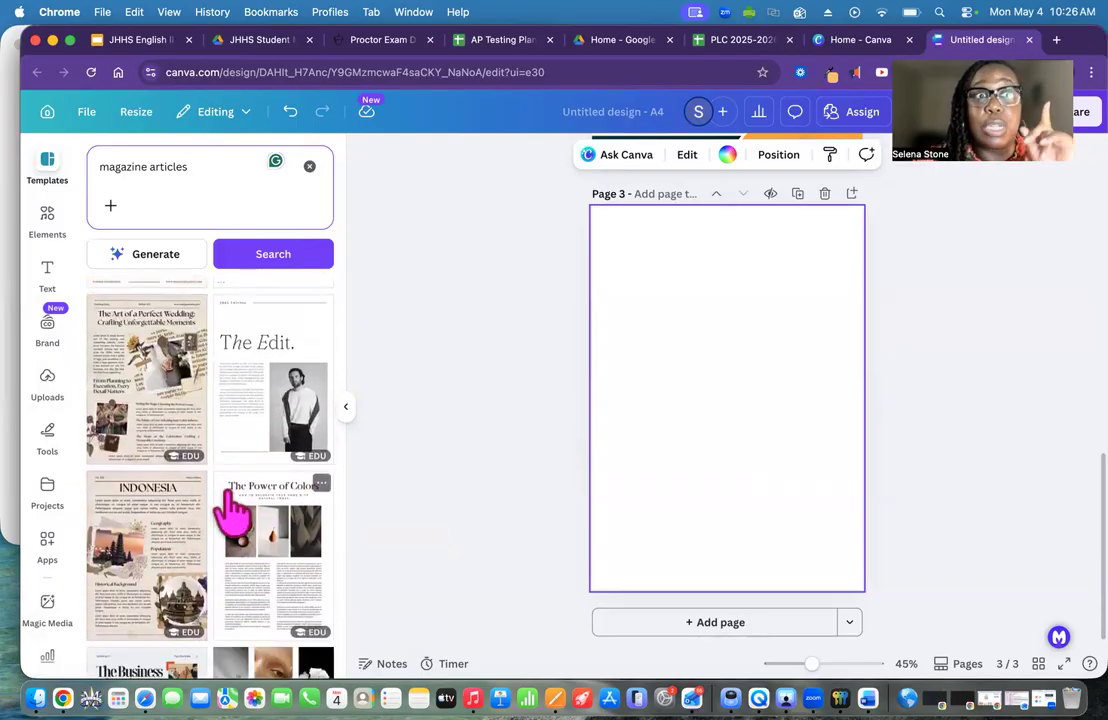
- Search the templates for "letter from the editor" and look through the designs
click(195, 161)
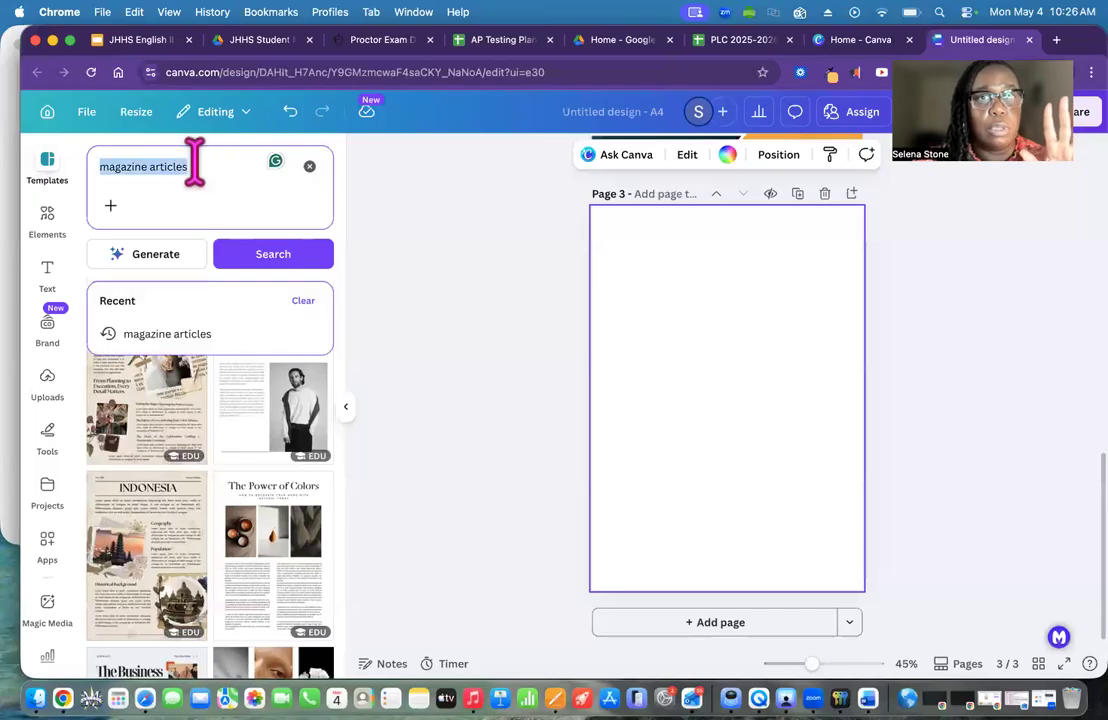
text(letter from)
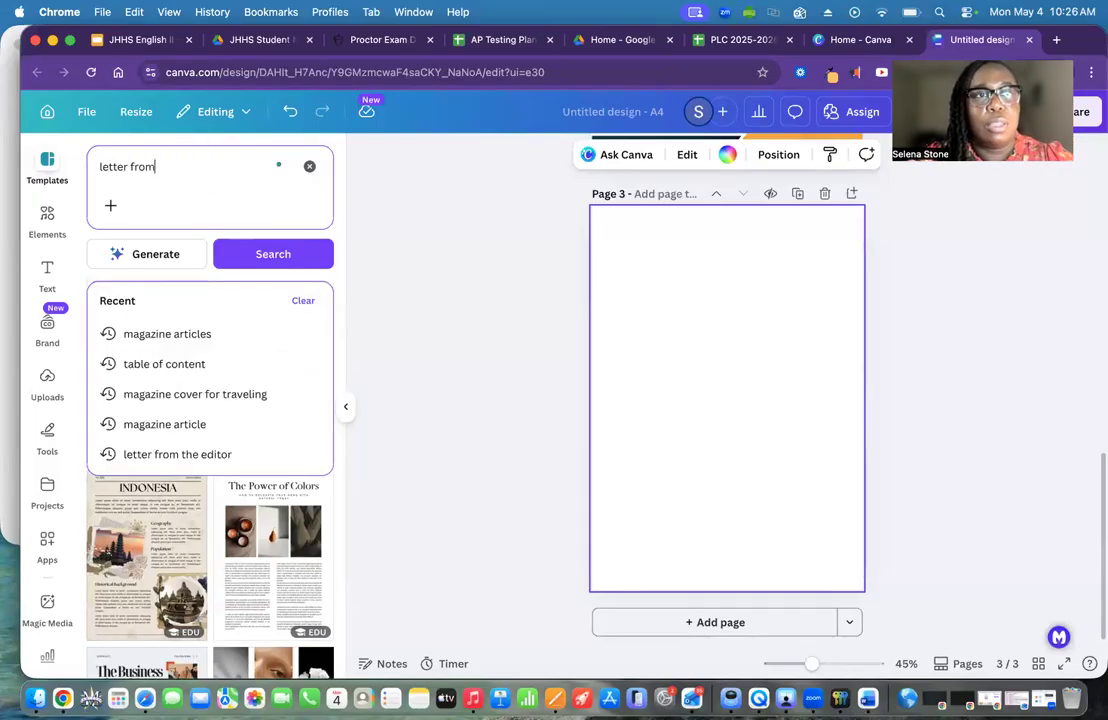
text( the editor)
key(Return)
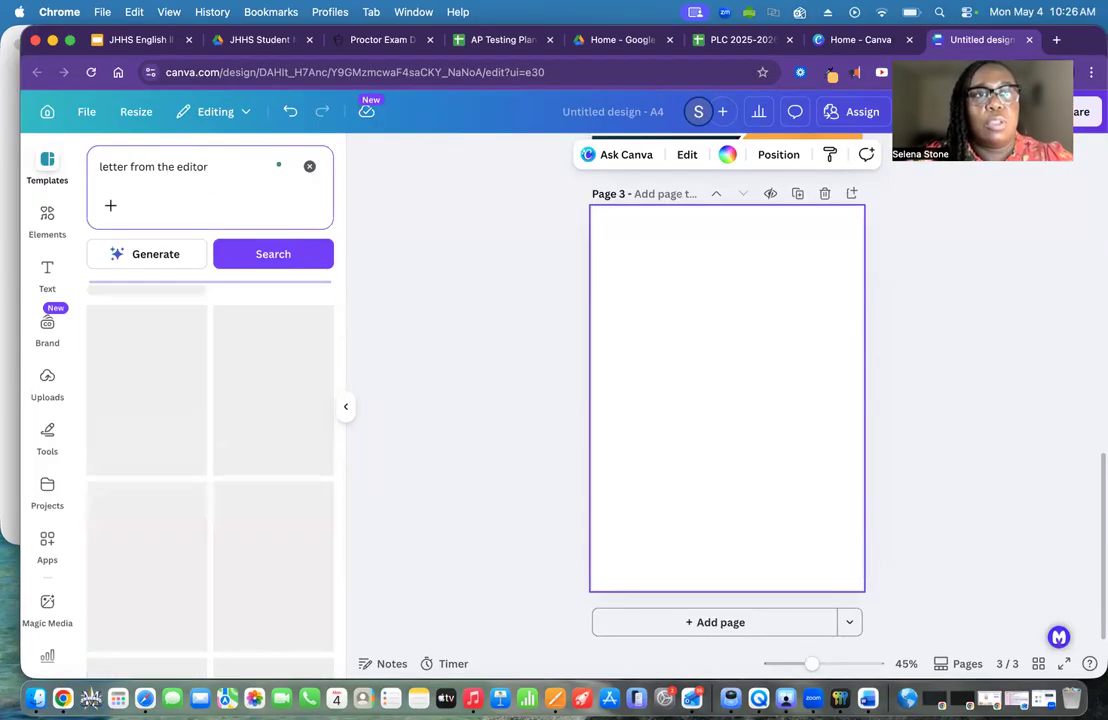
scroll(240, 460, down, 10)
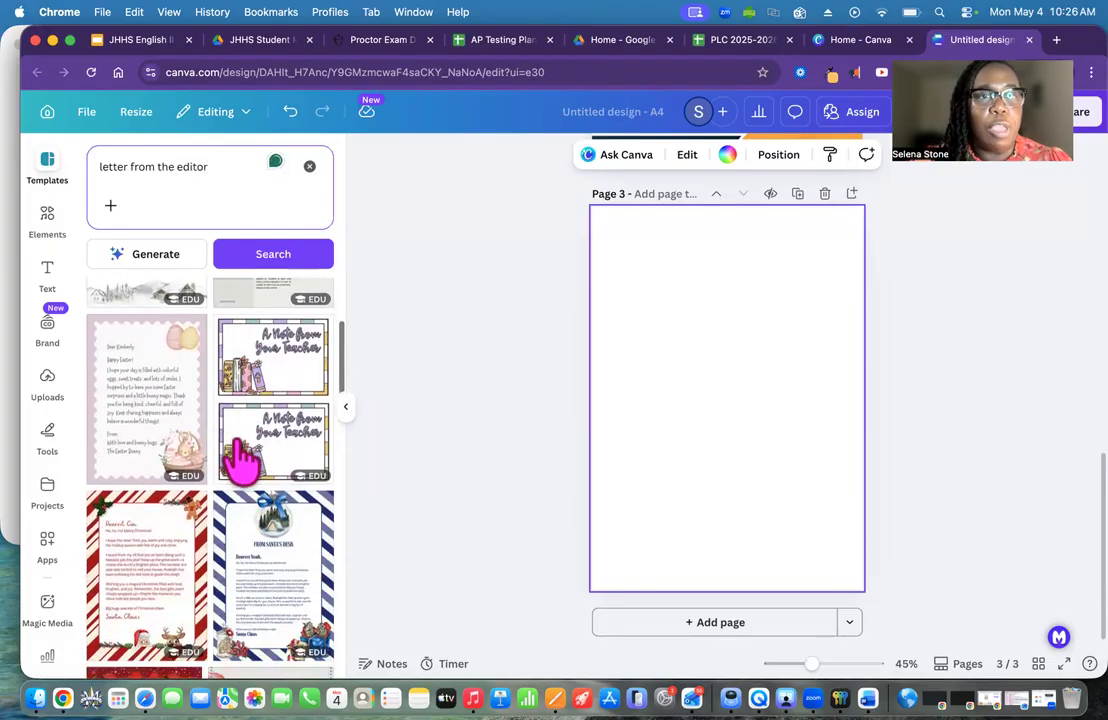
scroll(240, 460, down, 8)
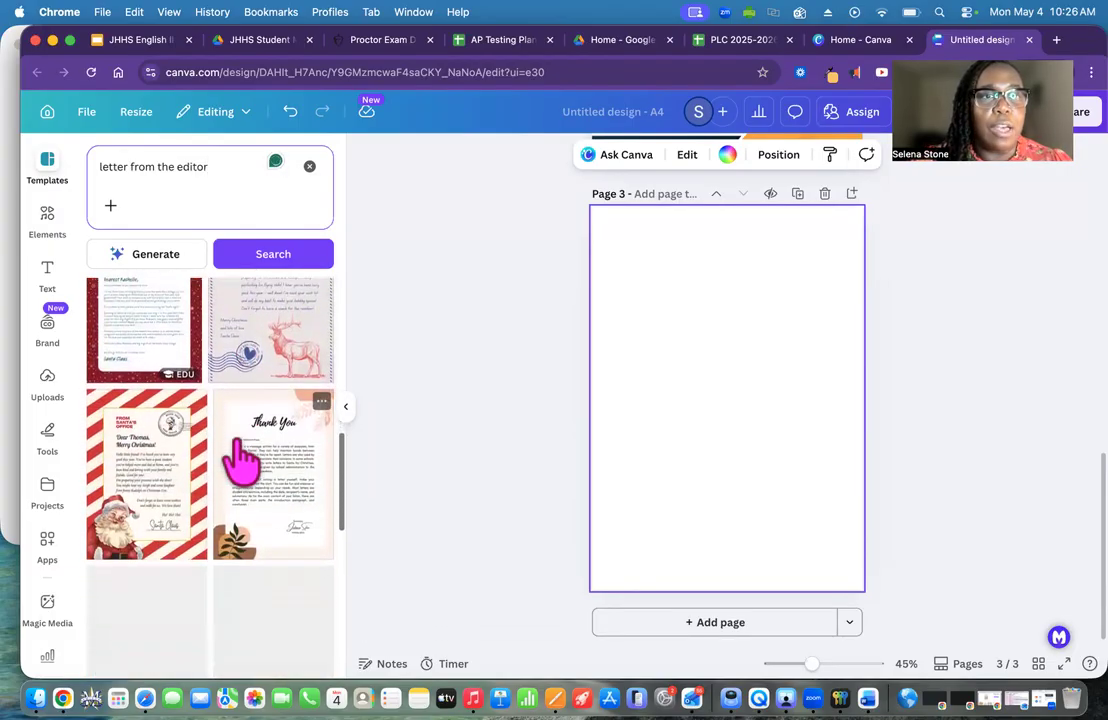
scroll(240, 462, down, 6)
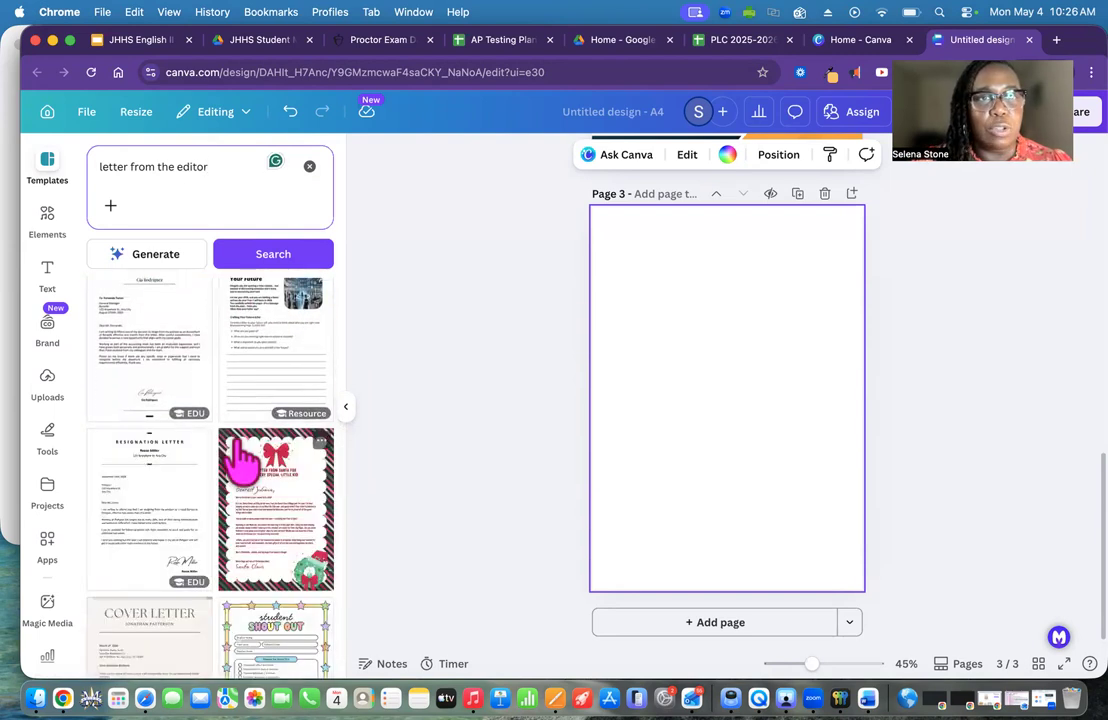
- Search the templates for "magazine letter from the editor"
scroll(257, 567, down, 1)
click(99, 167)
text(maga)
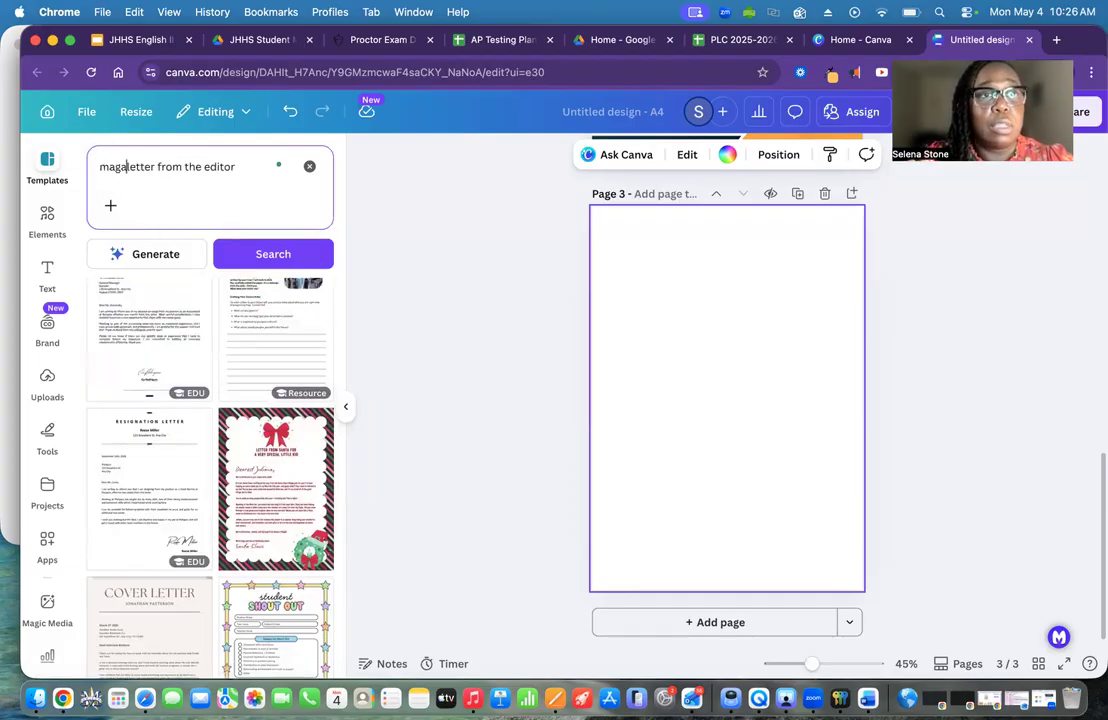
key(Return)
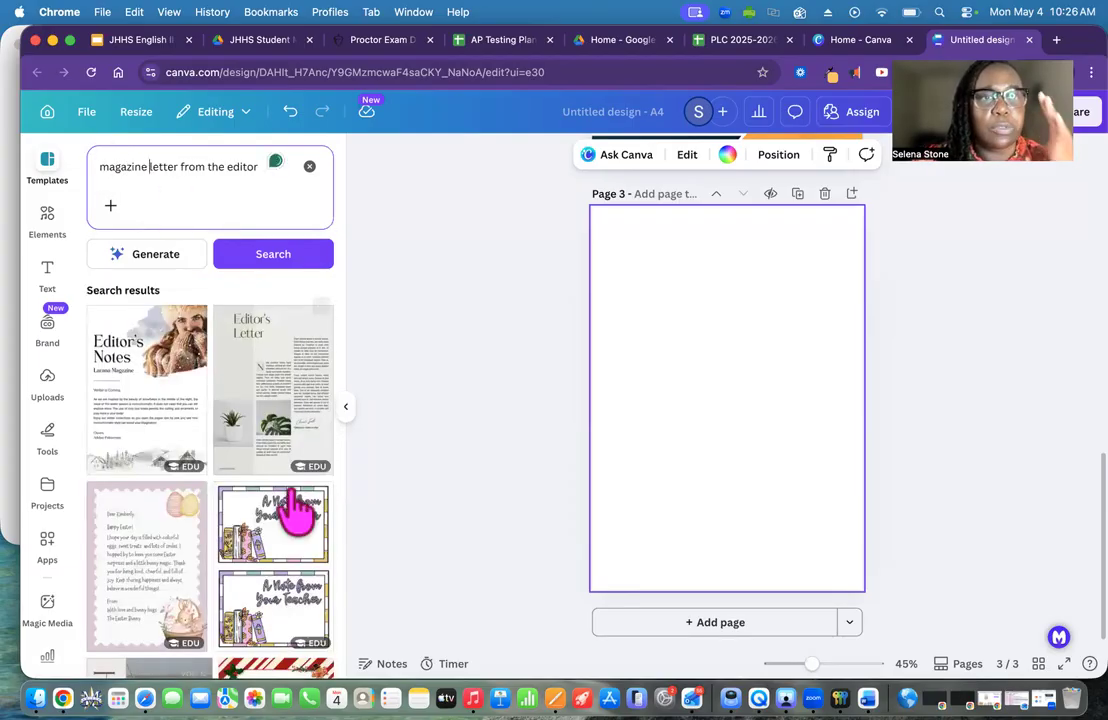
- Look through the editor's letter designs and apply the White Brown Collage Editor's Notes Magazine template to page 3
scroll(292, 520, down, 5)
scroll(297, 518, down, 4)
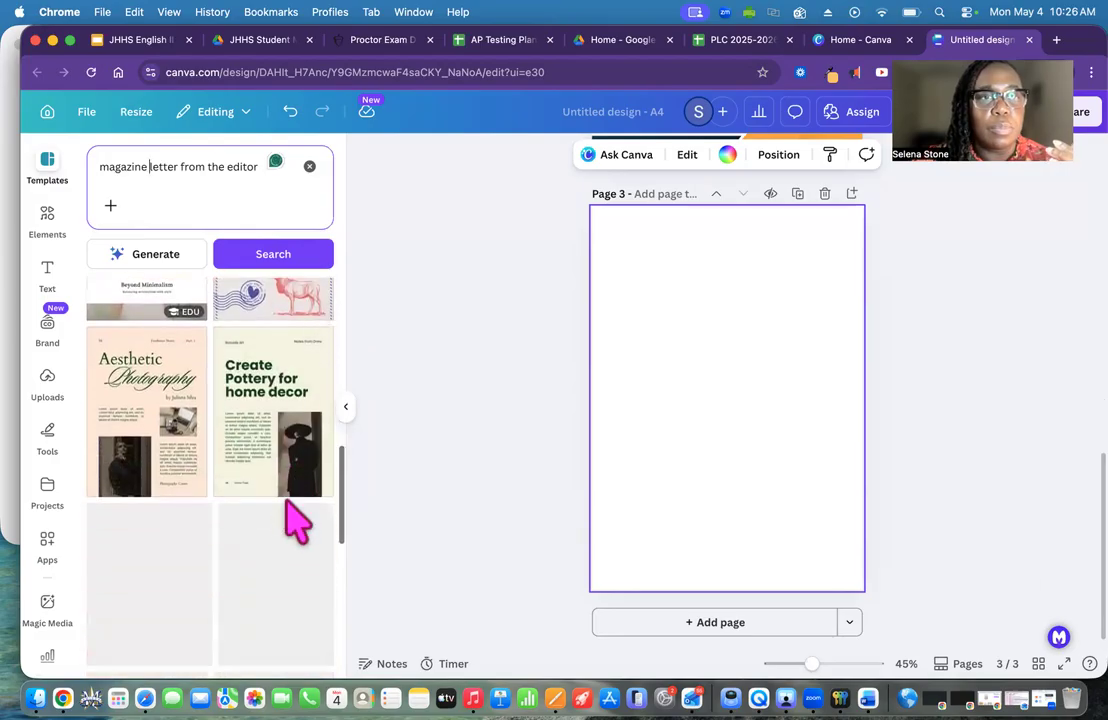
scroll(278, 543, down, 8)
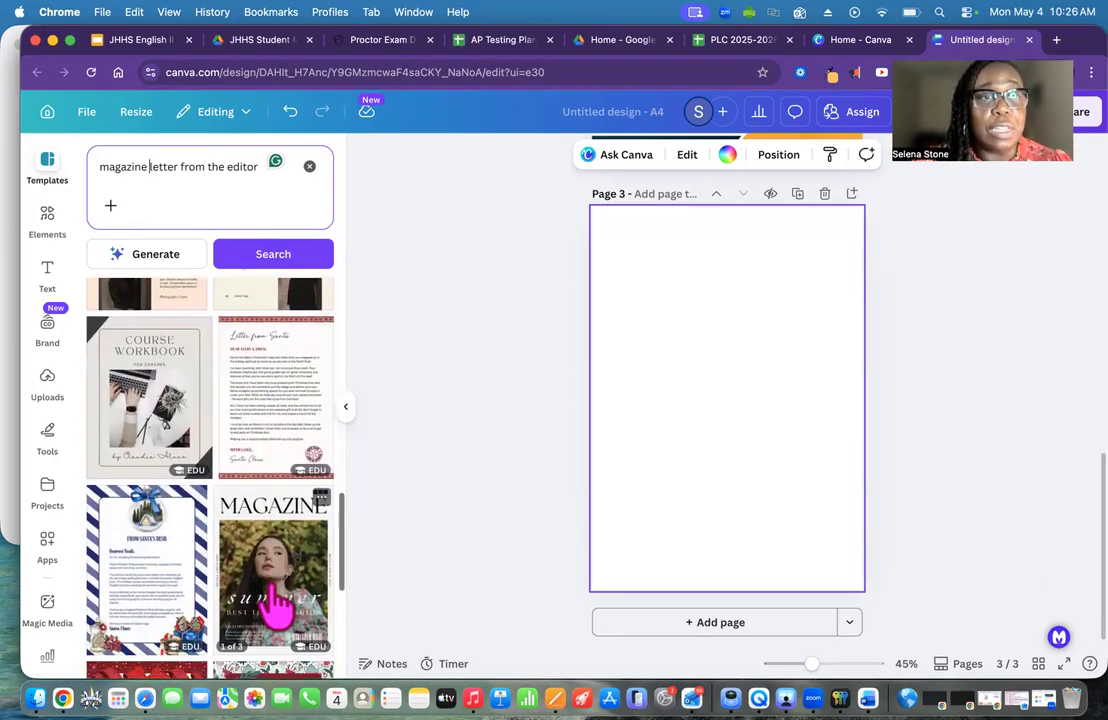
scroll(275, 600, down, 10)
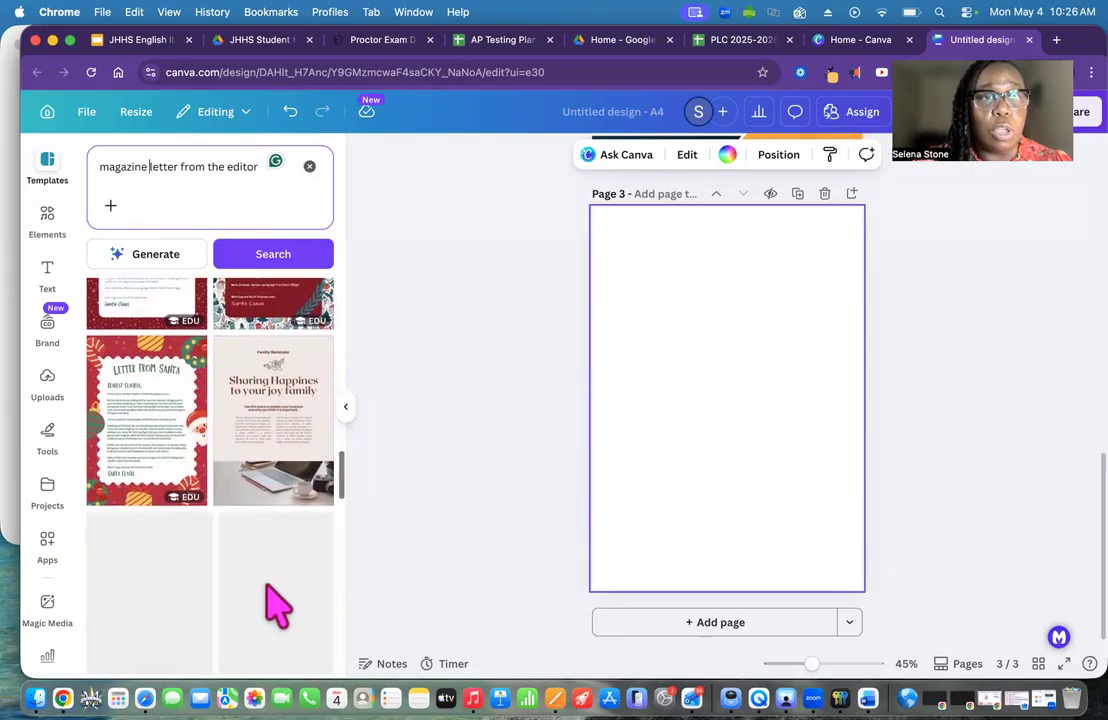
scroll(277, 603, up, 20)
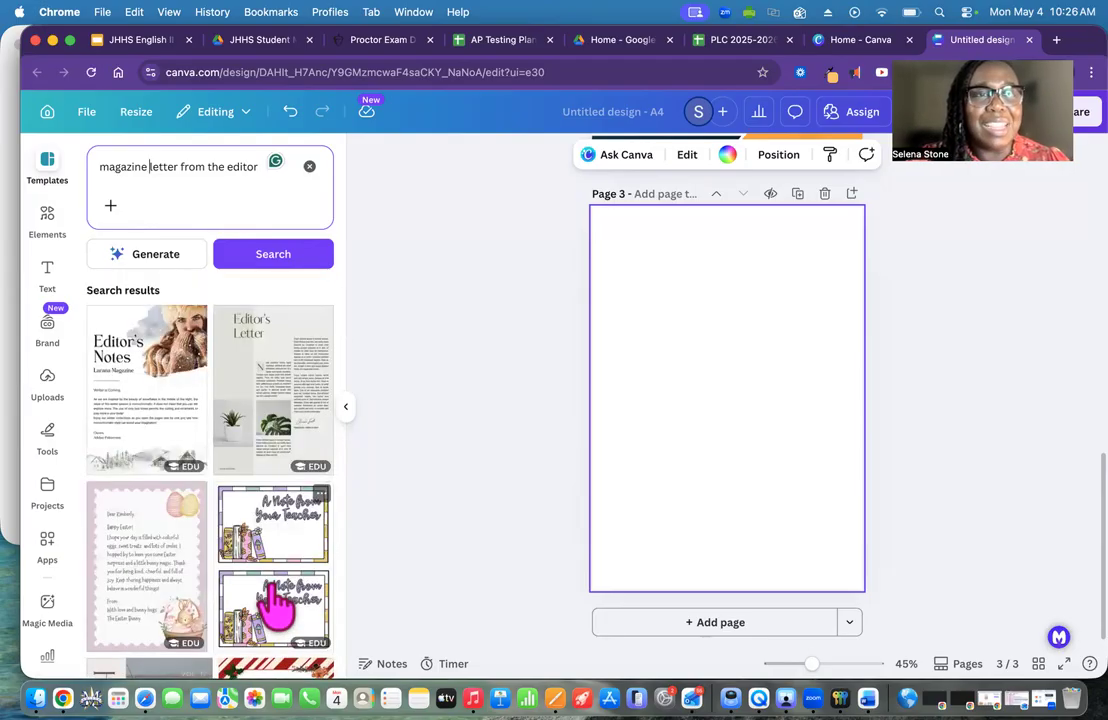
click(161, 433)
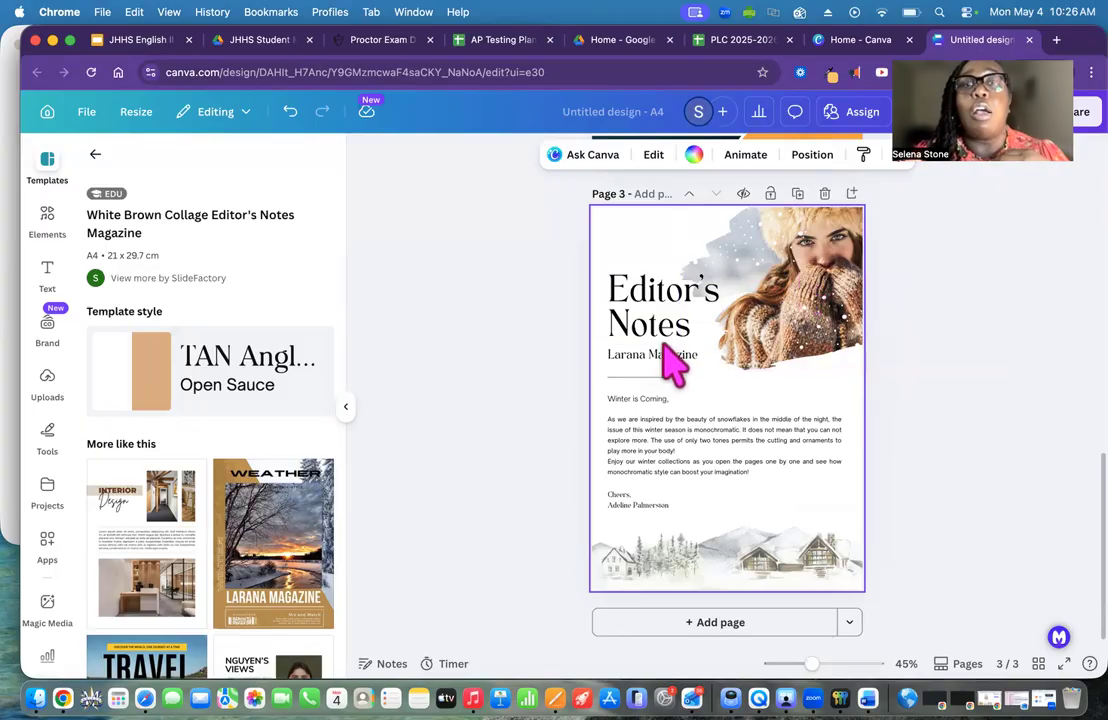
- Review the magazine pages made so far, compare them with the checklist in Preview, and return to the Canva design in Chrome
scroll(700, 485, up, 15)
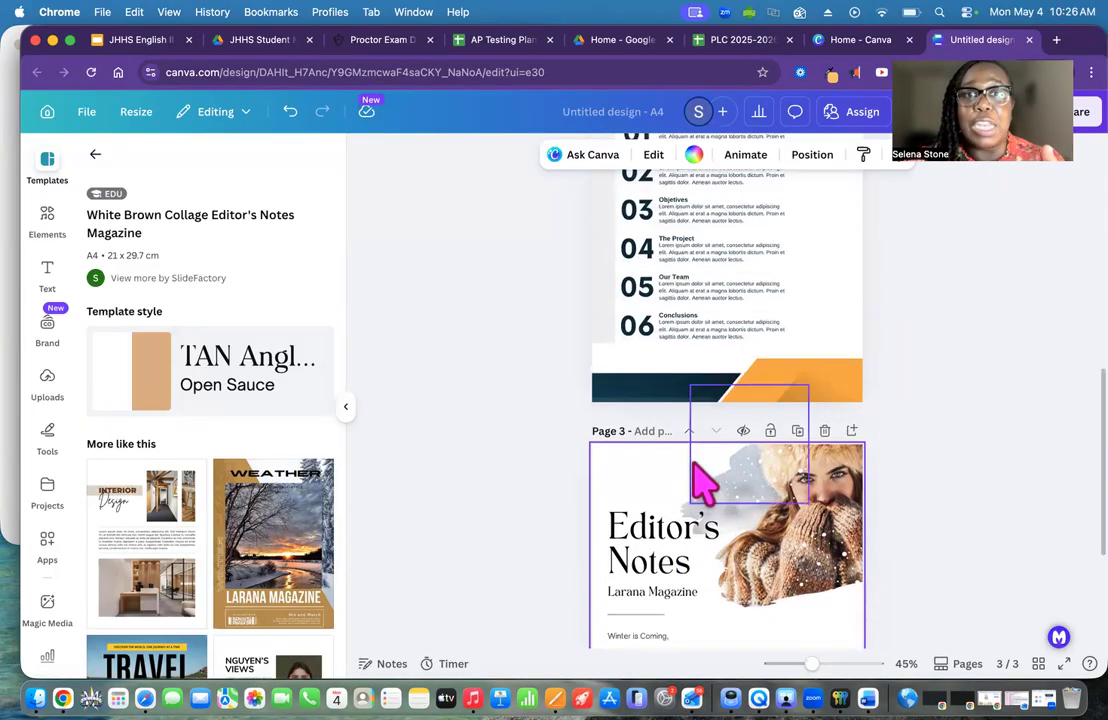
key(super+Tab)
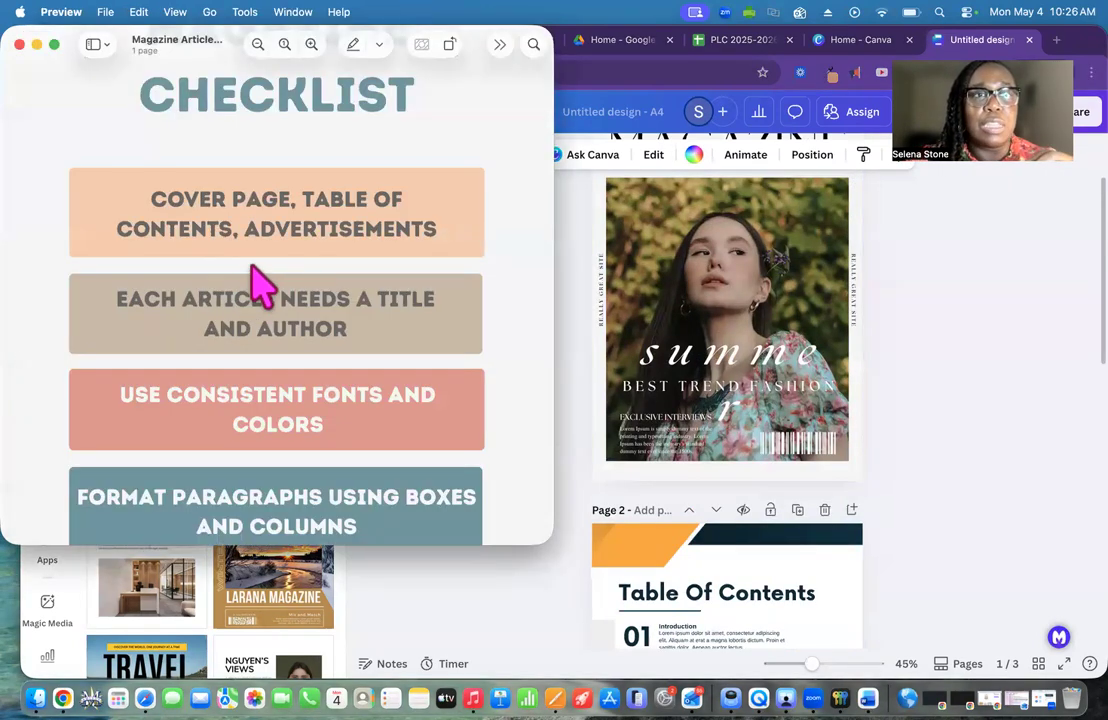
scroll(305, 237, down, 3)
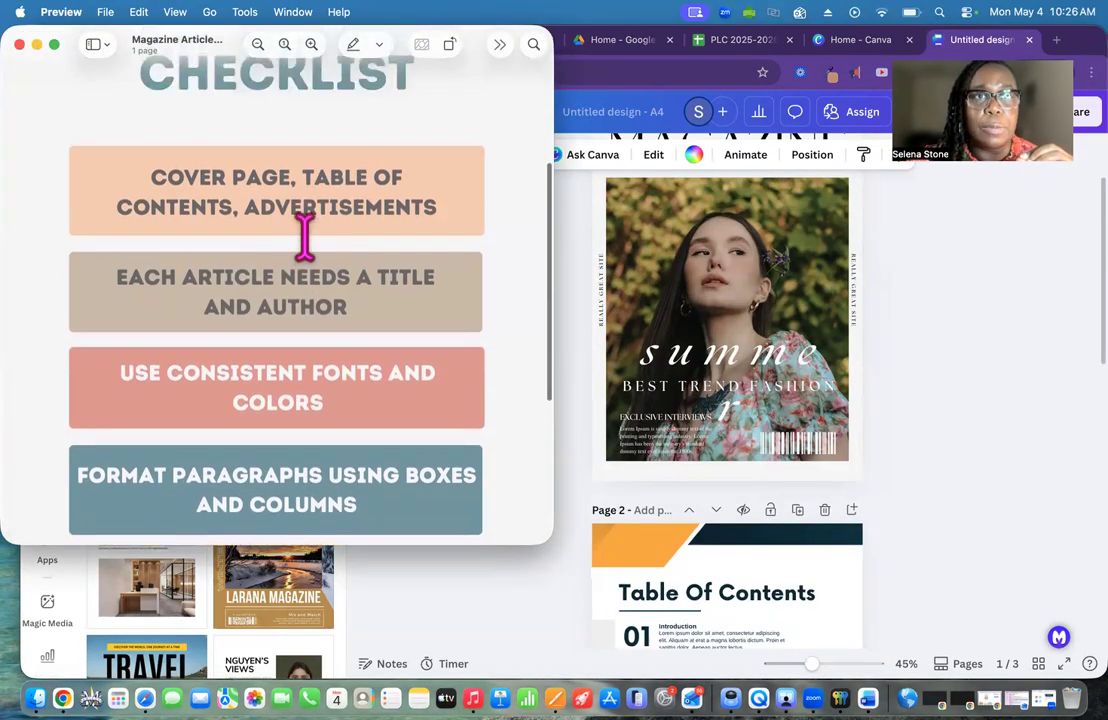
click(935, 460)
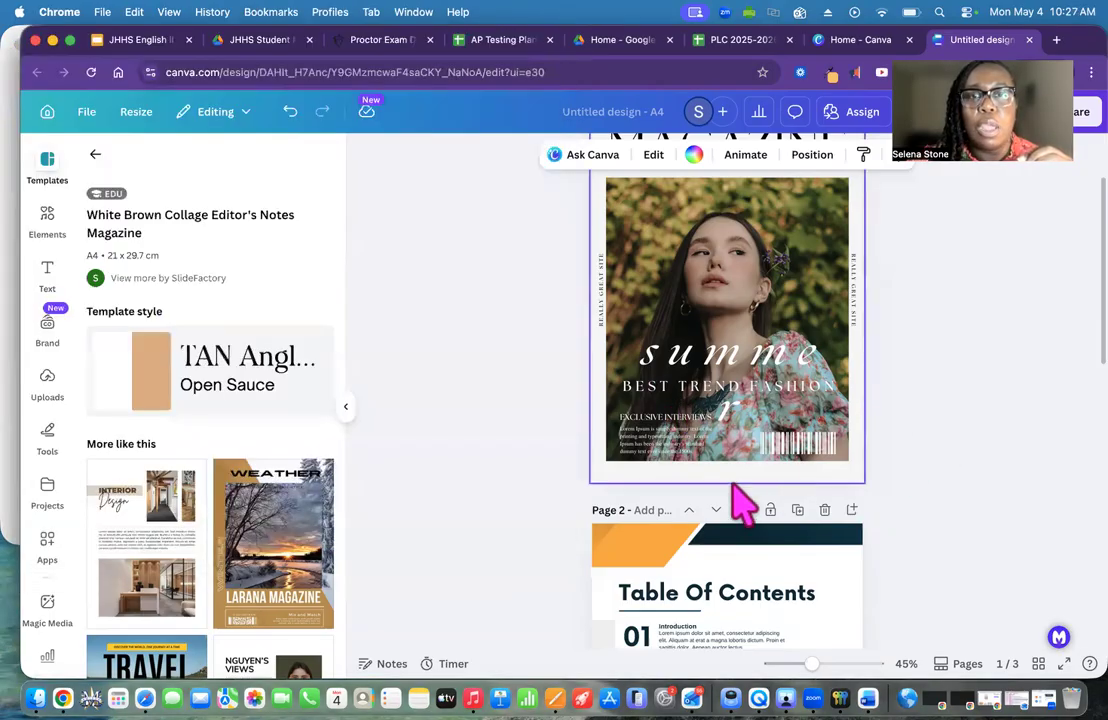
- Add a blank fourth page after the Editor's Notes page and search the templates for "magazine articles"
scroll(742, 502, down, 10)
scroll(742, 502, down, 3)
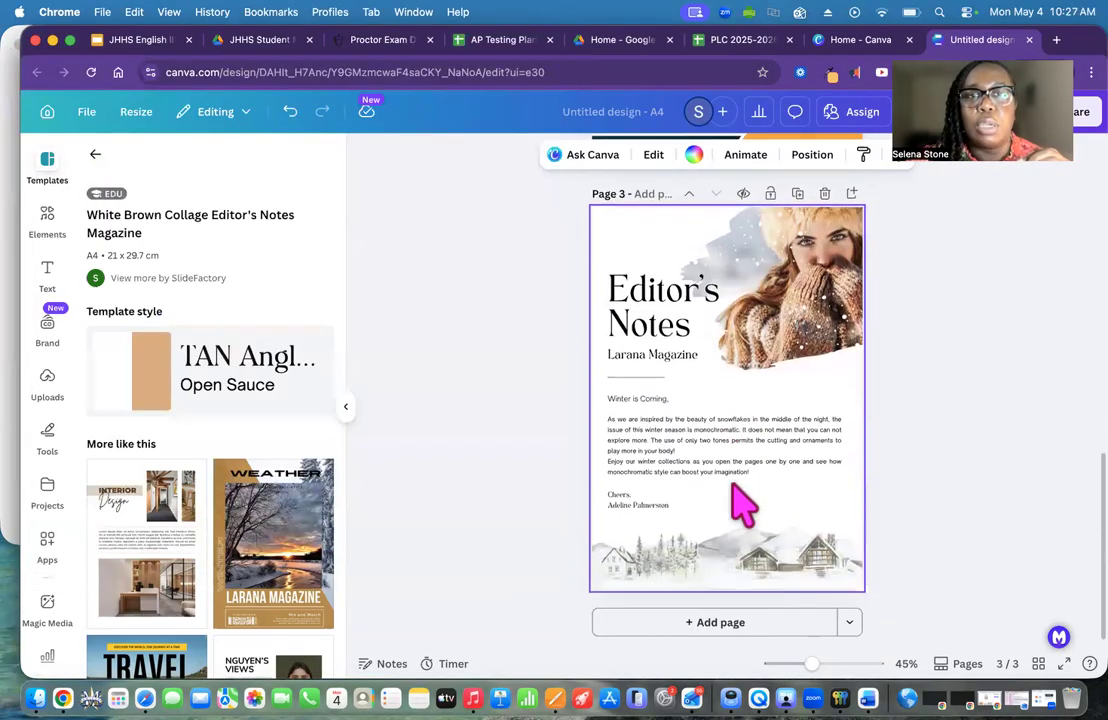
click(720, 638)
click(95, 154)
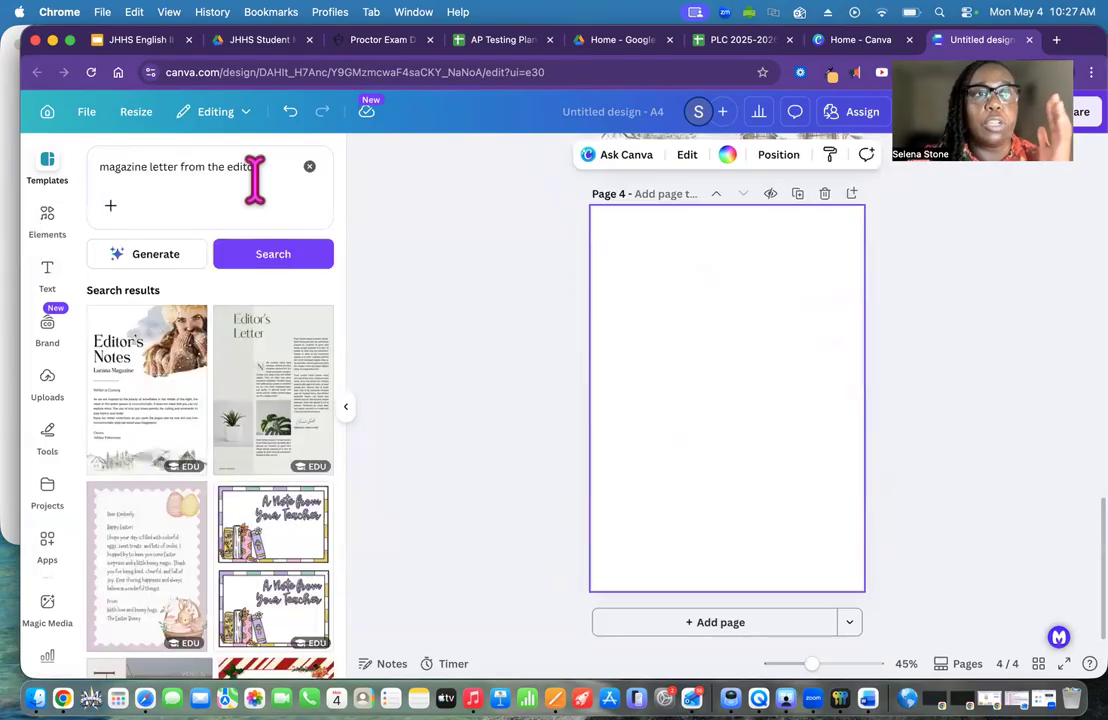
click(214, 166)
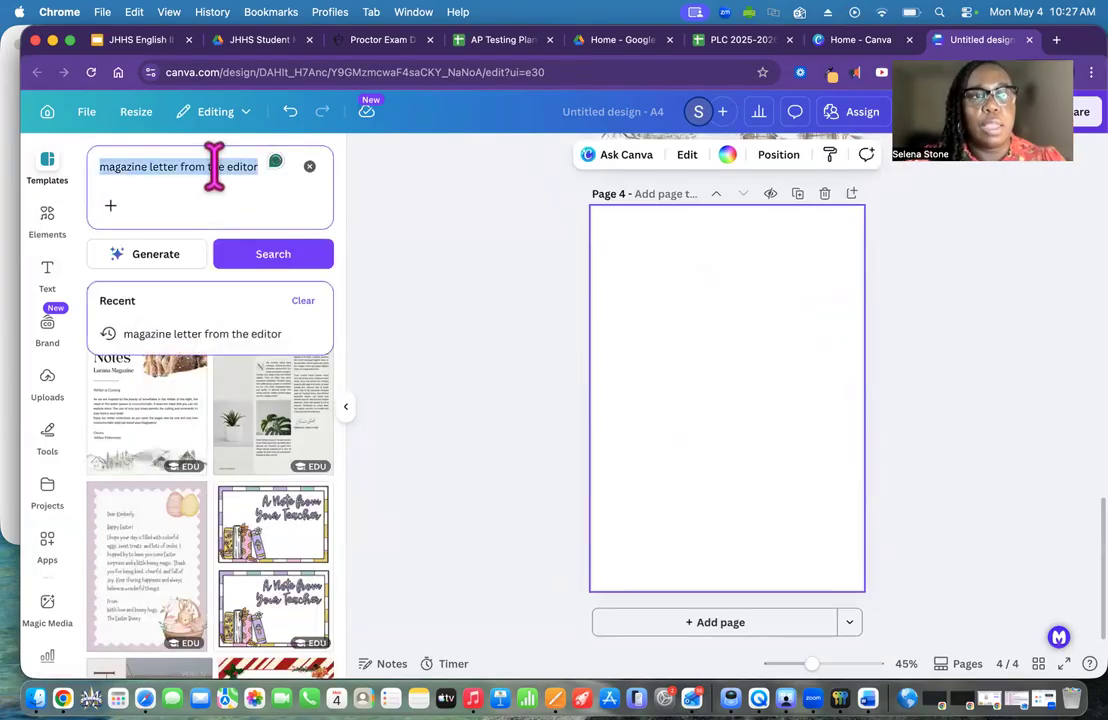
key(BackSpace)
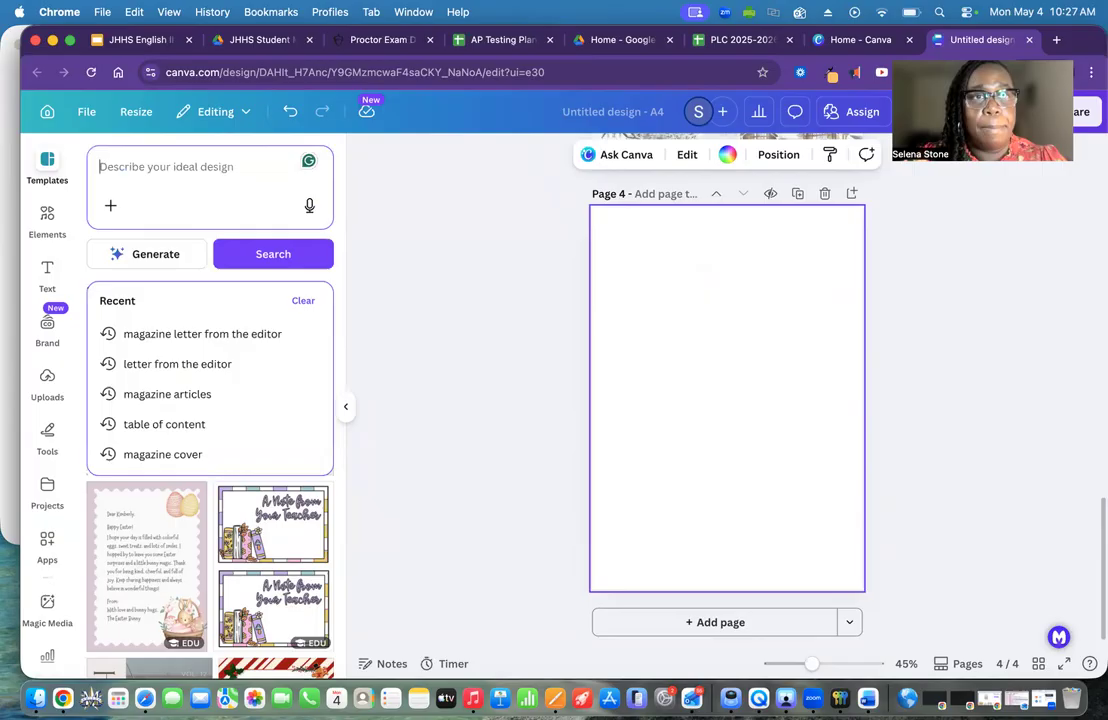
text(magazine)
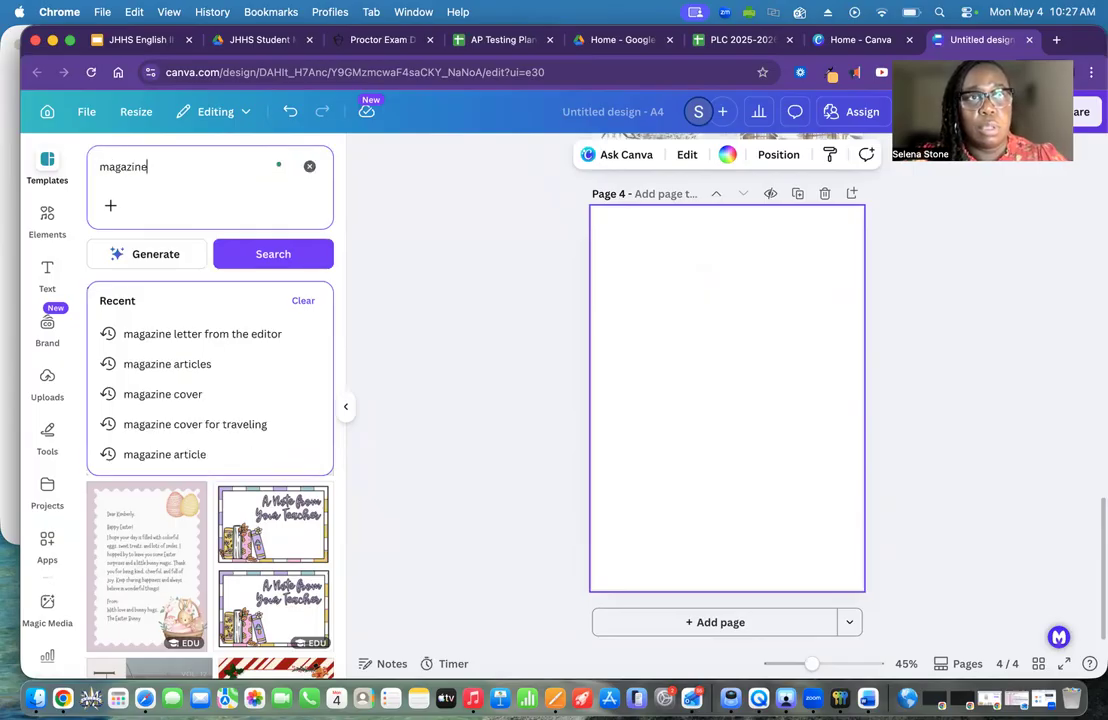
text( articles)
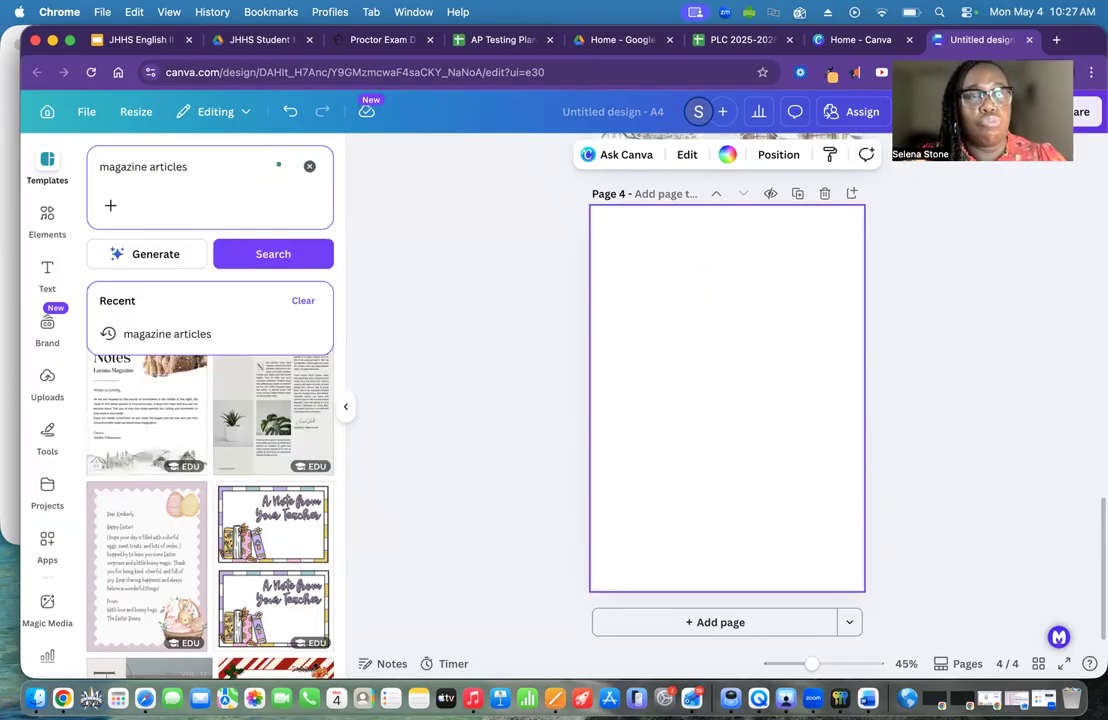
key(Return)
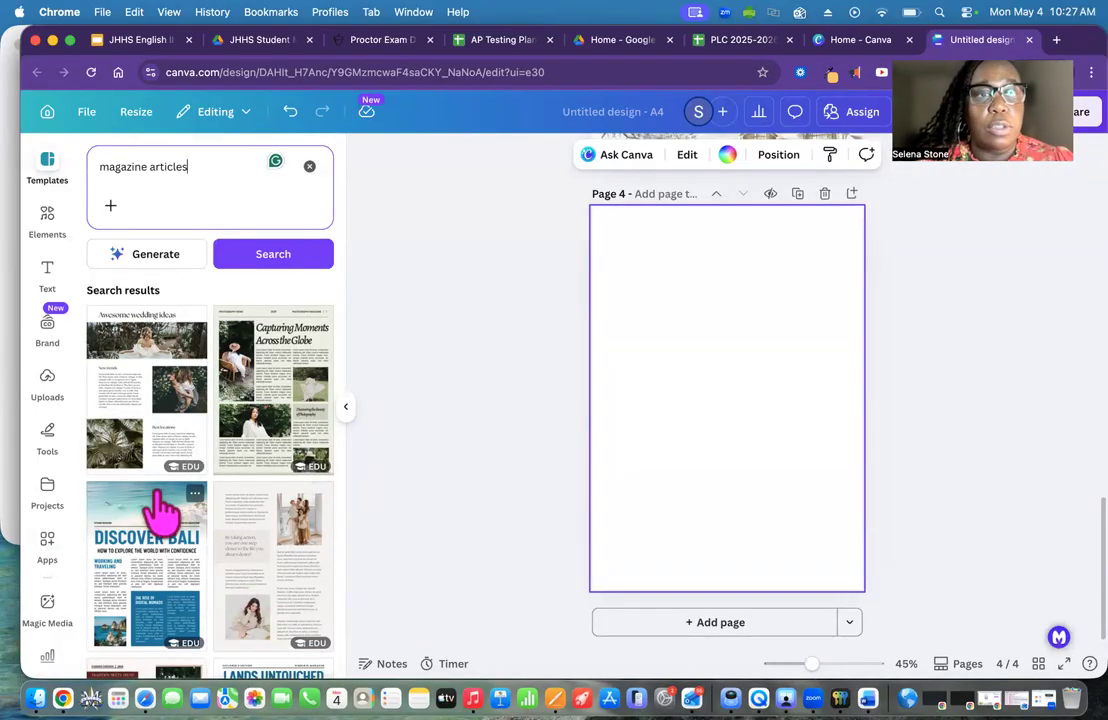
- Apply the Beige Neutral Elegant Minimal Magazine Article Page template to page 4
scroll(158, 500, down, 2)
scroll(160, 510, down, 2)
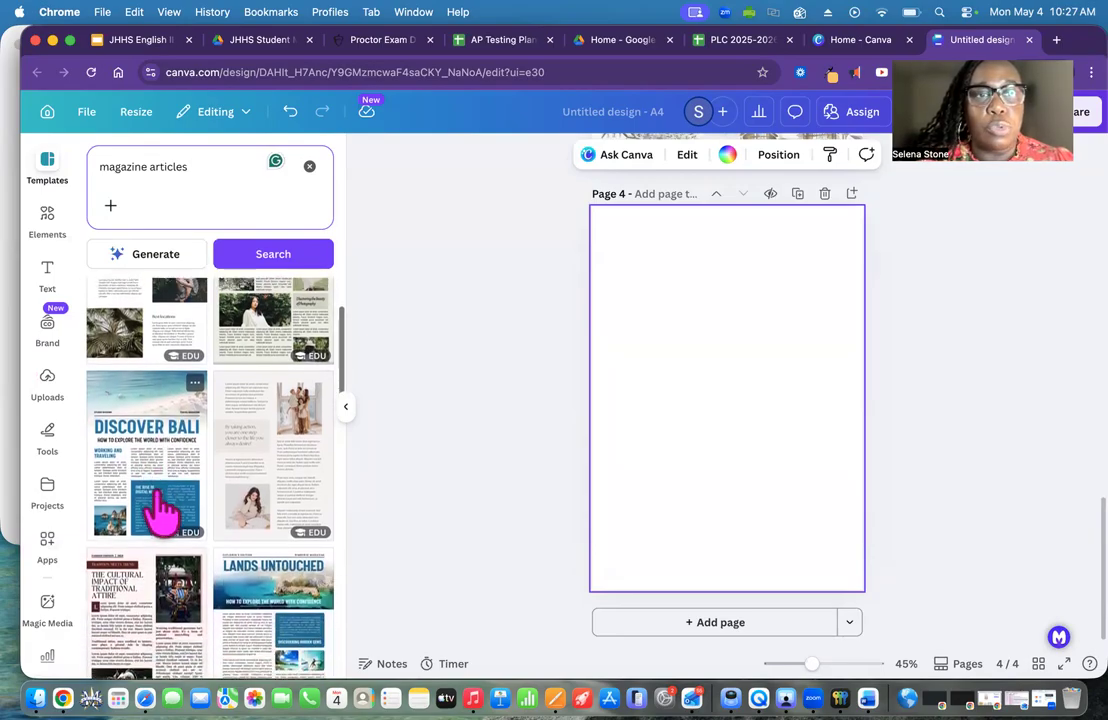
click(283, 490)
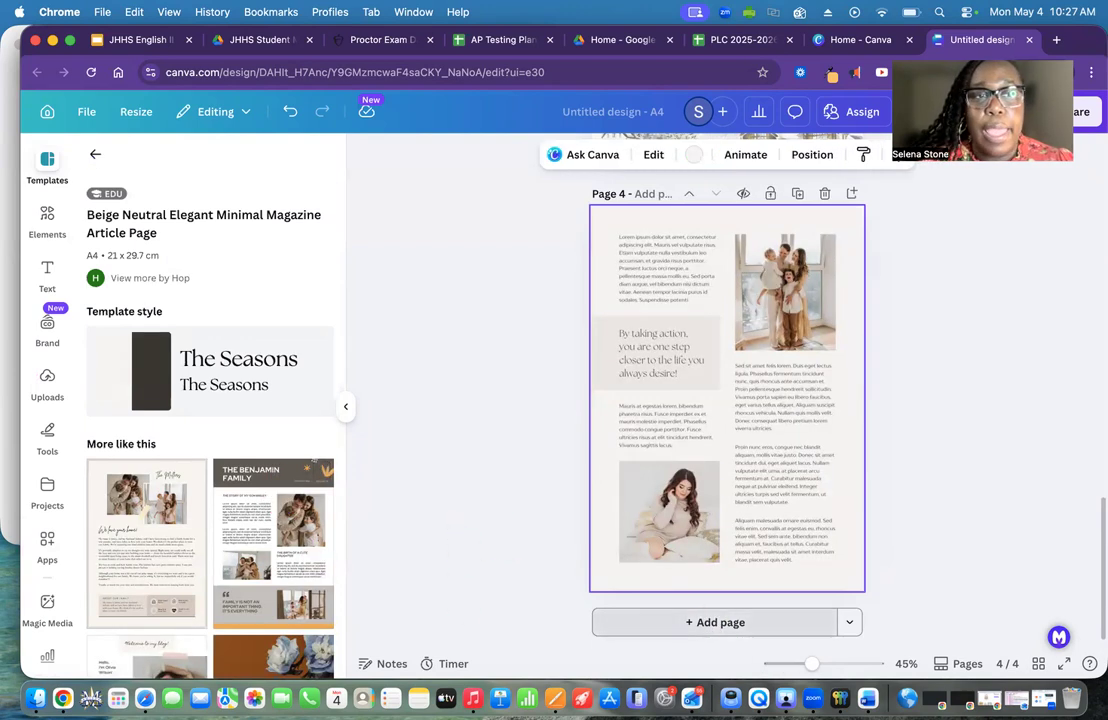
- Add a fifth page with the Brown and Yellow Simple Family Newsletter template and move it ahead of the beige article page
click(785, 628)
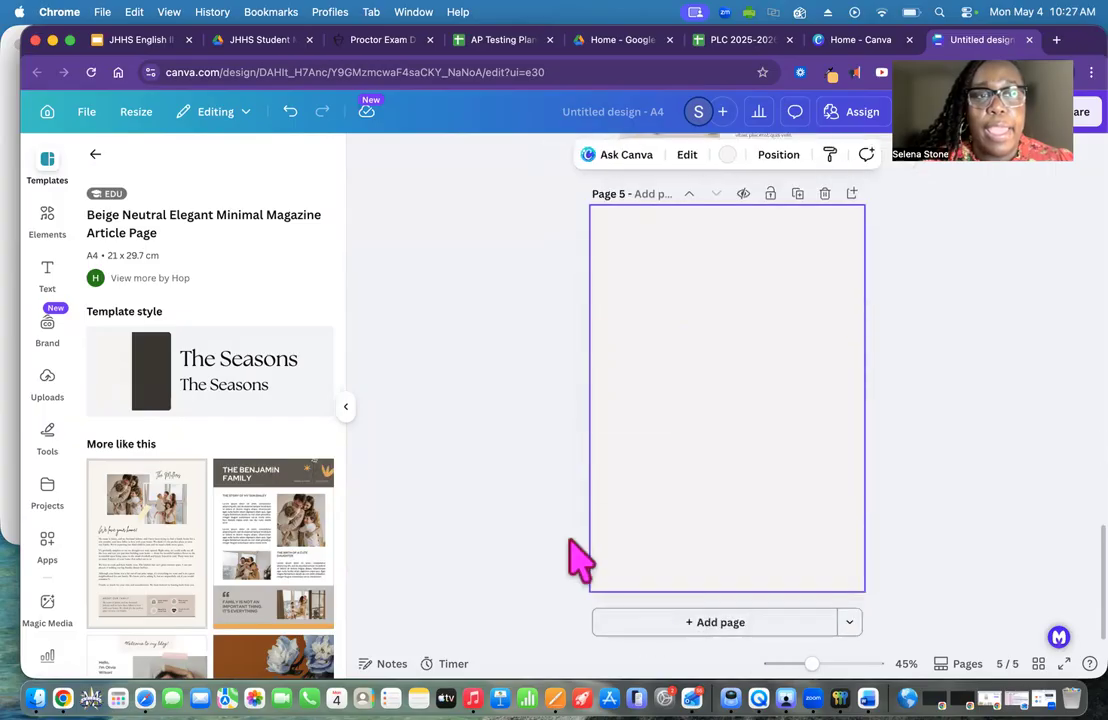
click(310, 548)
scroll(935, 524, up, 3)
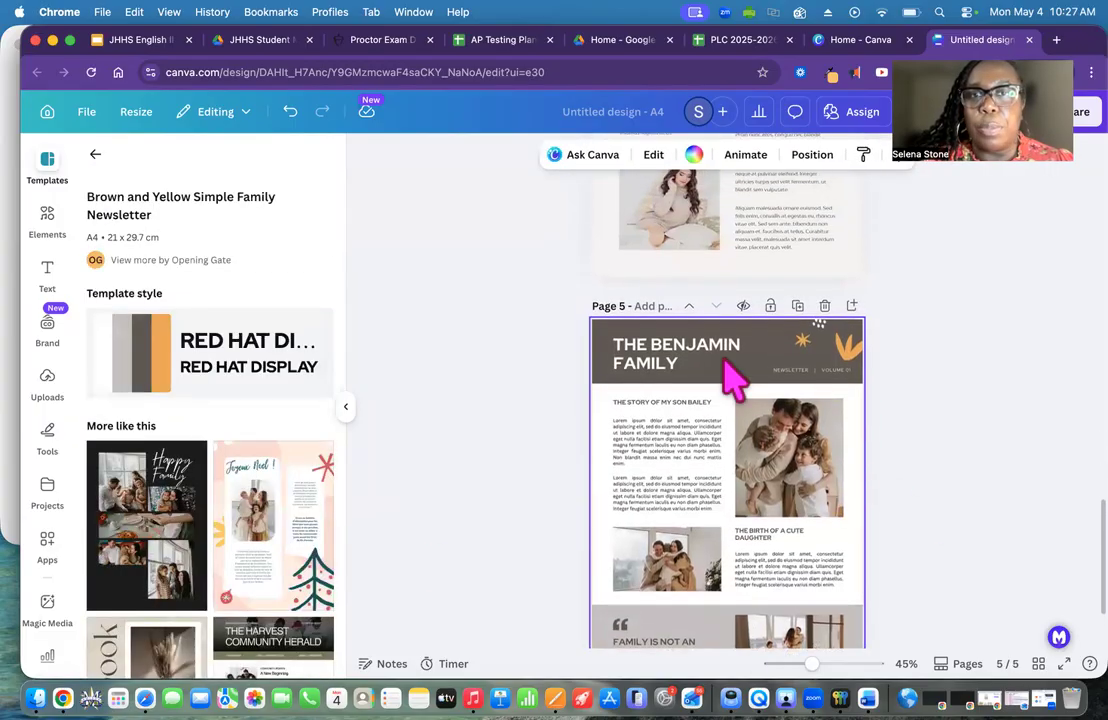
click(690, 307)
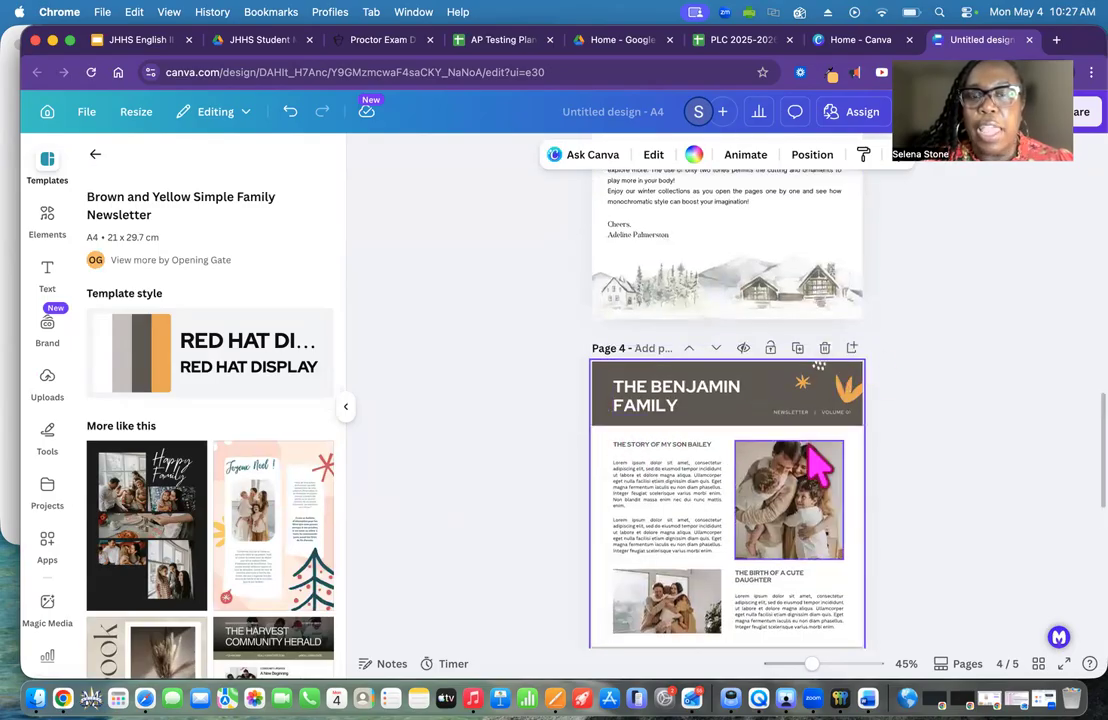
- Delete the family newsletter page and the beige article page
click(824, 348)
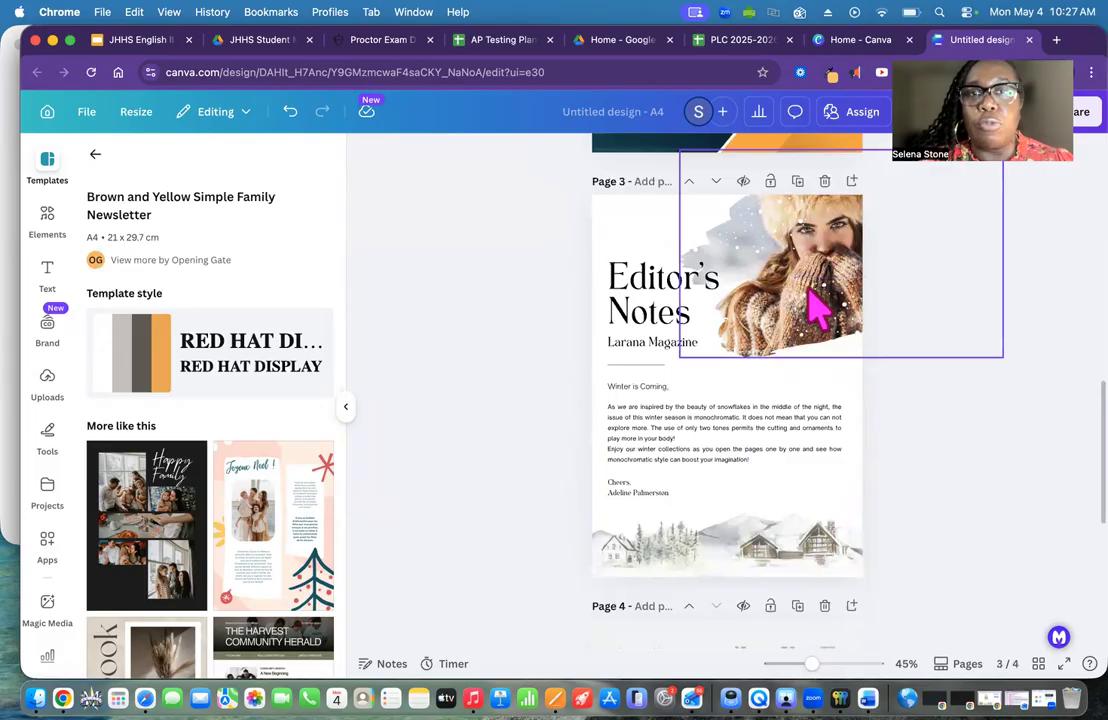
scroll(753, 437, down, 1)
scroll(762, 457, down, 5)
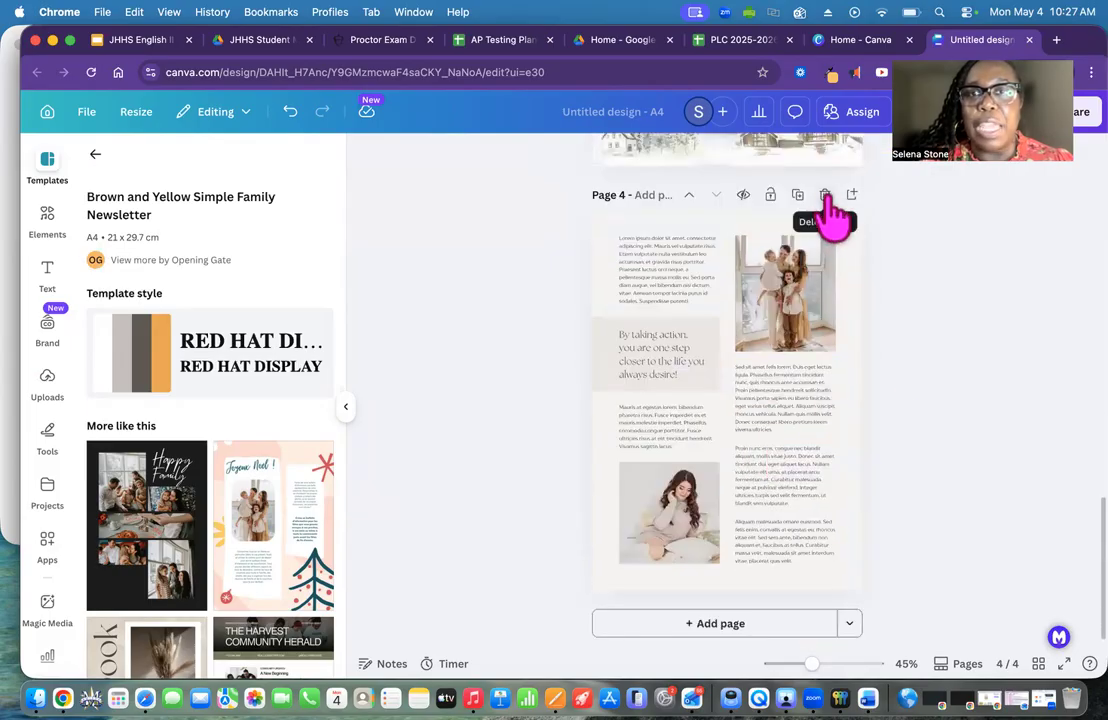
click(825, 196)
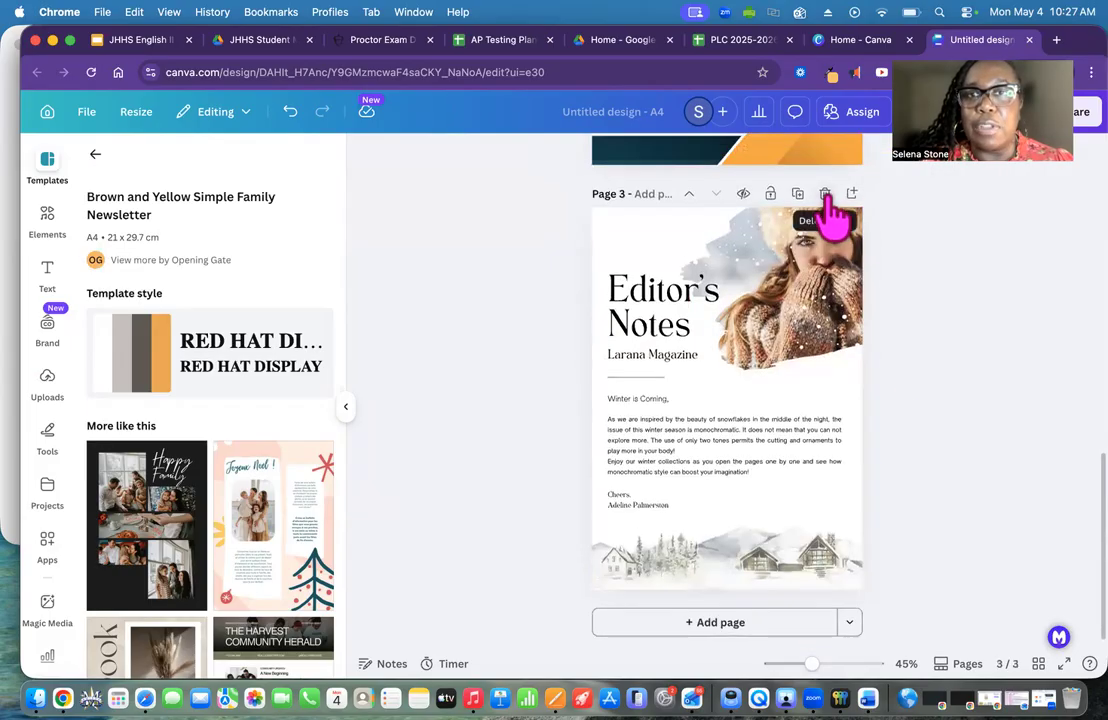
- Undo the last page deletion, and delete the beige article page again
click(290, 115)
scroll(800, 425, down, 3)
scroll(810, 432, down, 2)
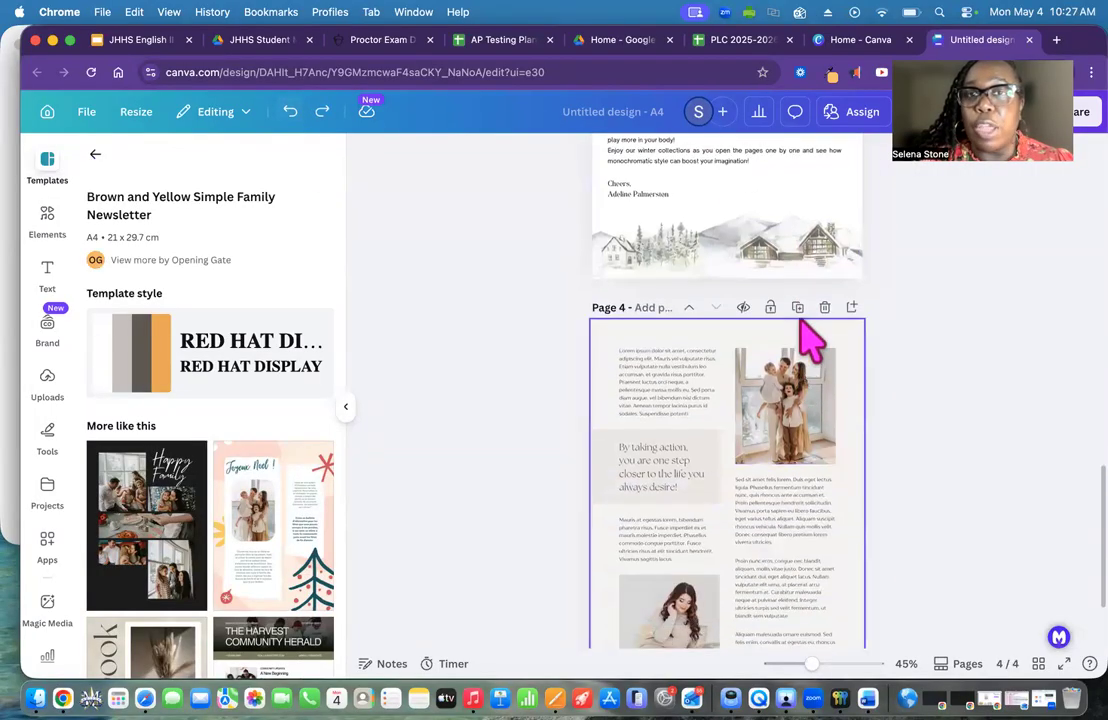
click(824, 310)
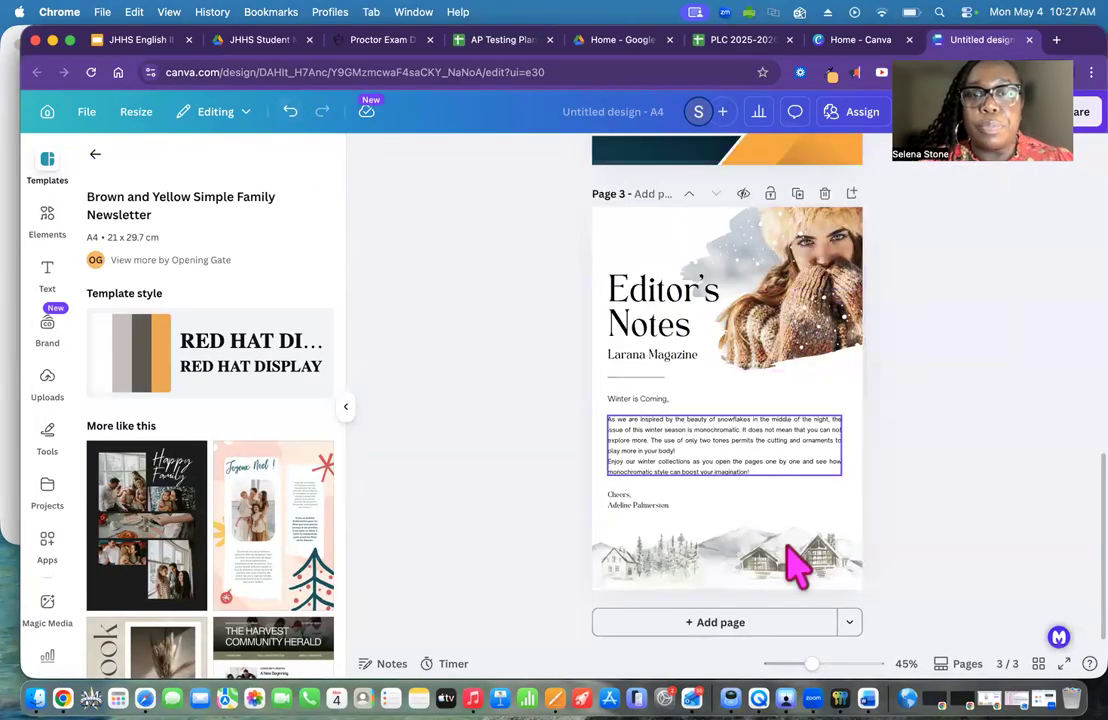
- Add a new blank fourth page, repeat the "magazine articles" search, and apply the White minimalist fashion magazine article template titled "The World of Fashion"
click(712, 622)
click(95, 154)
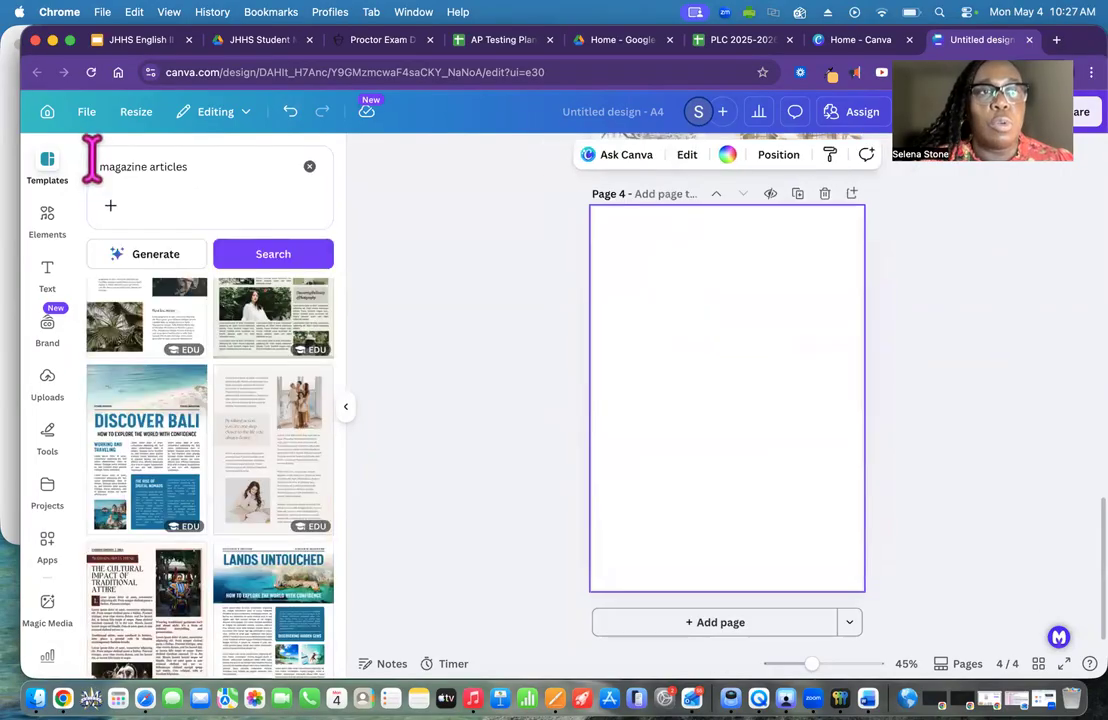
click(194, 172)
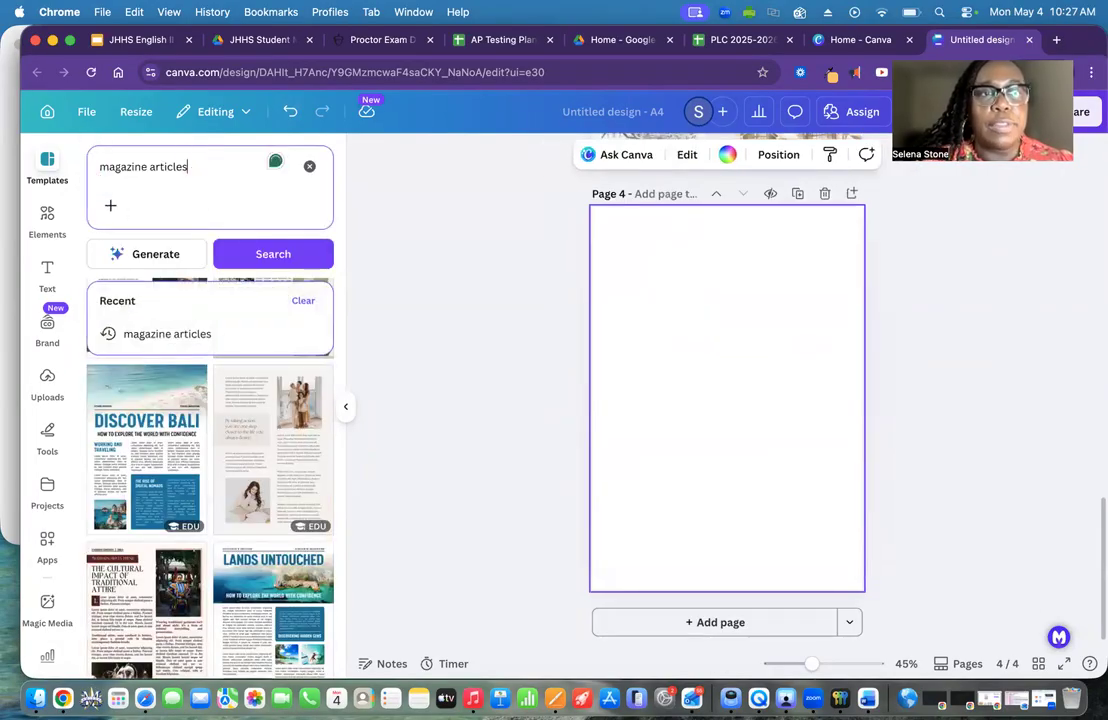
click(256, 260)
scroll(246, 530, down, 3)
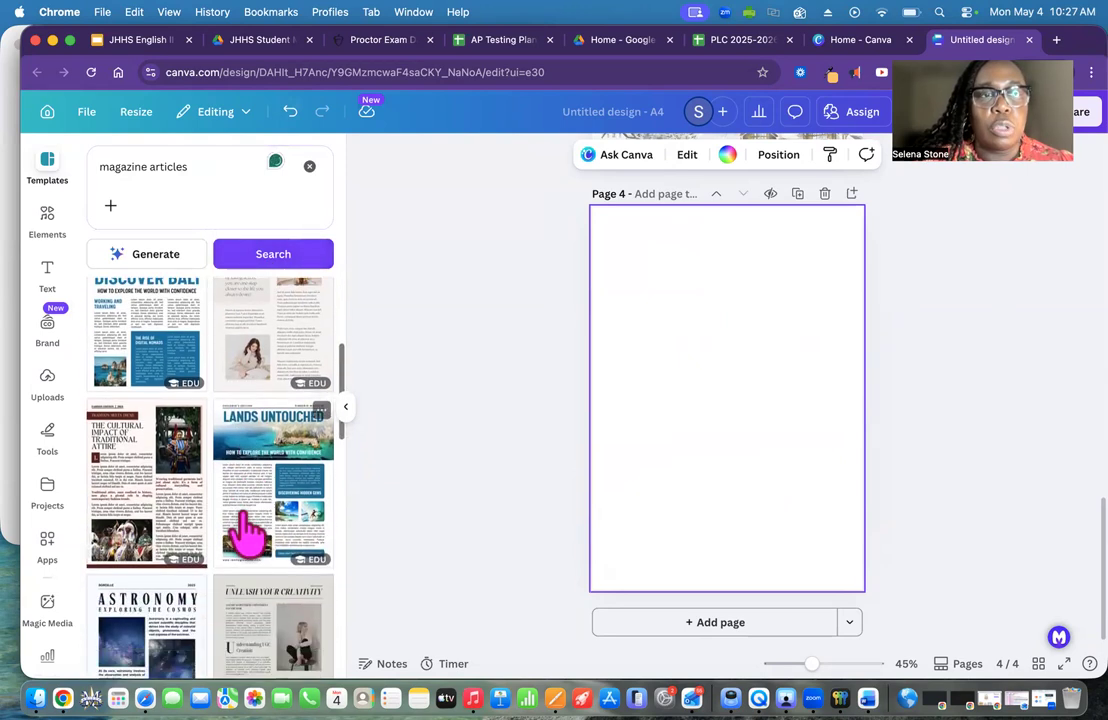
scroll(246, 530, down, 5)
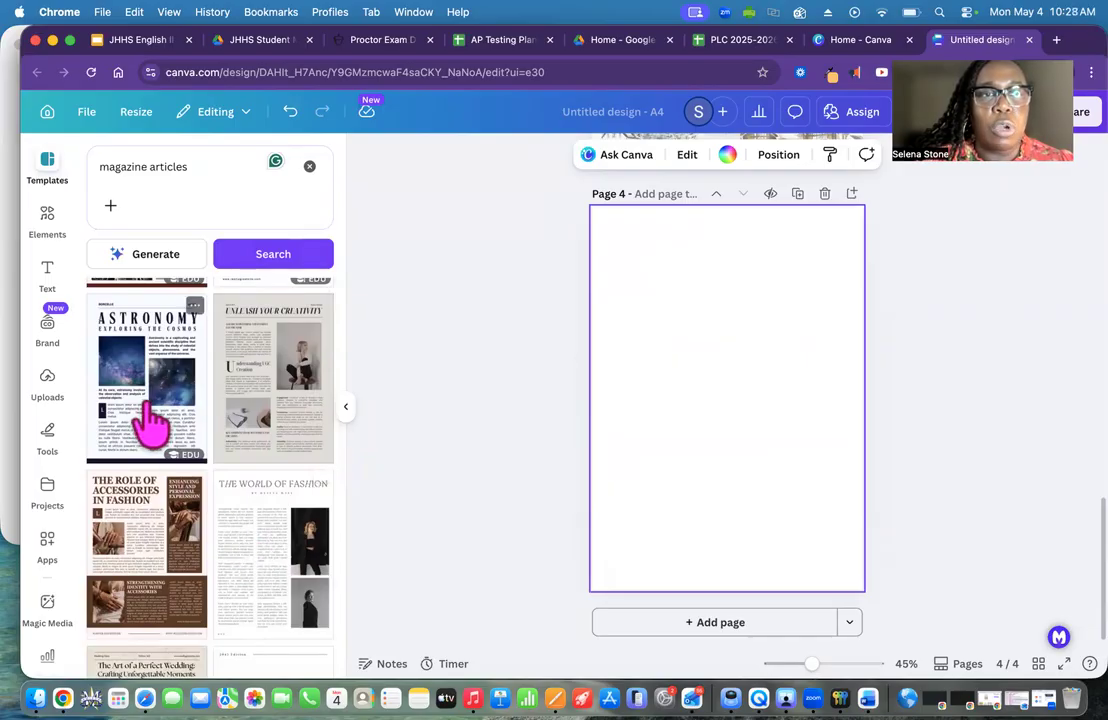
click(262, 553)
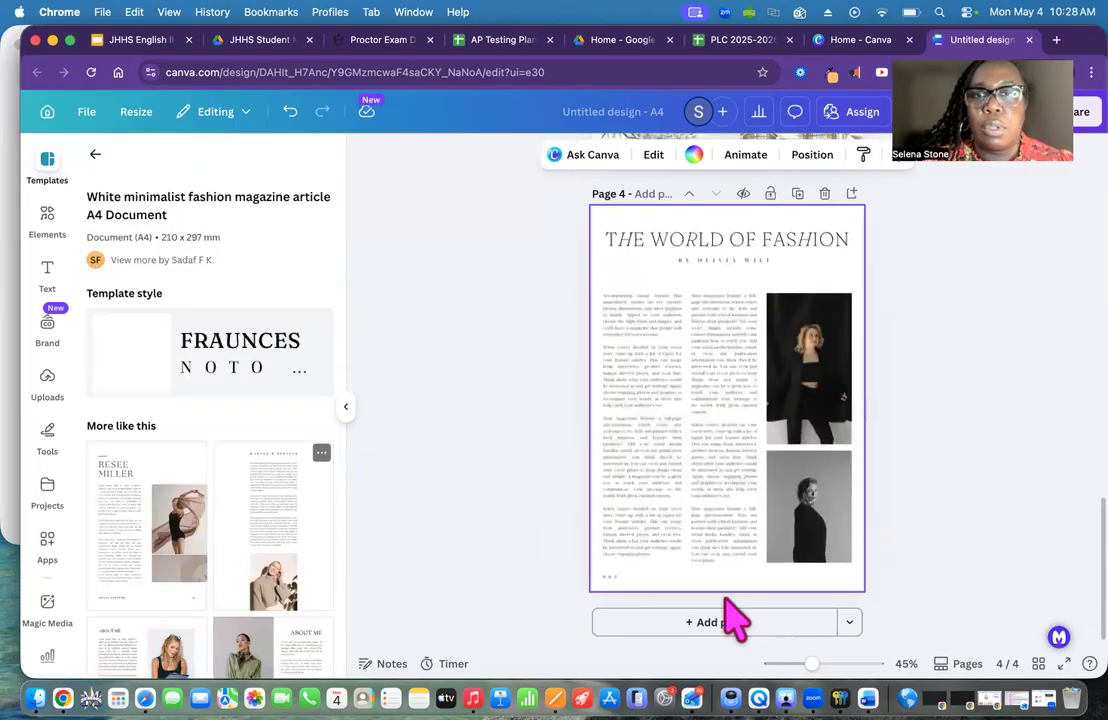
- Add a fifth page and apply the White Minimalist Editorial Article Page Layout template titled "Relax and Recharge"
scroll(247, 549, down, 3)
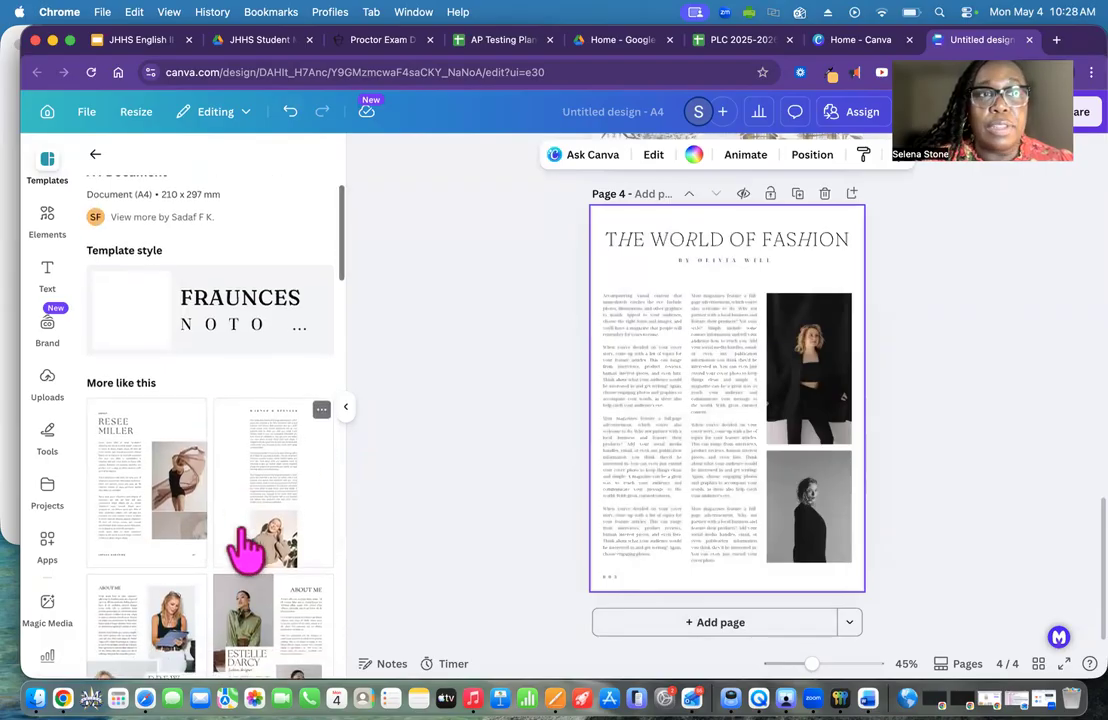
scroll(247, 549, down, 5)
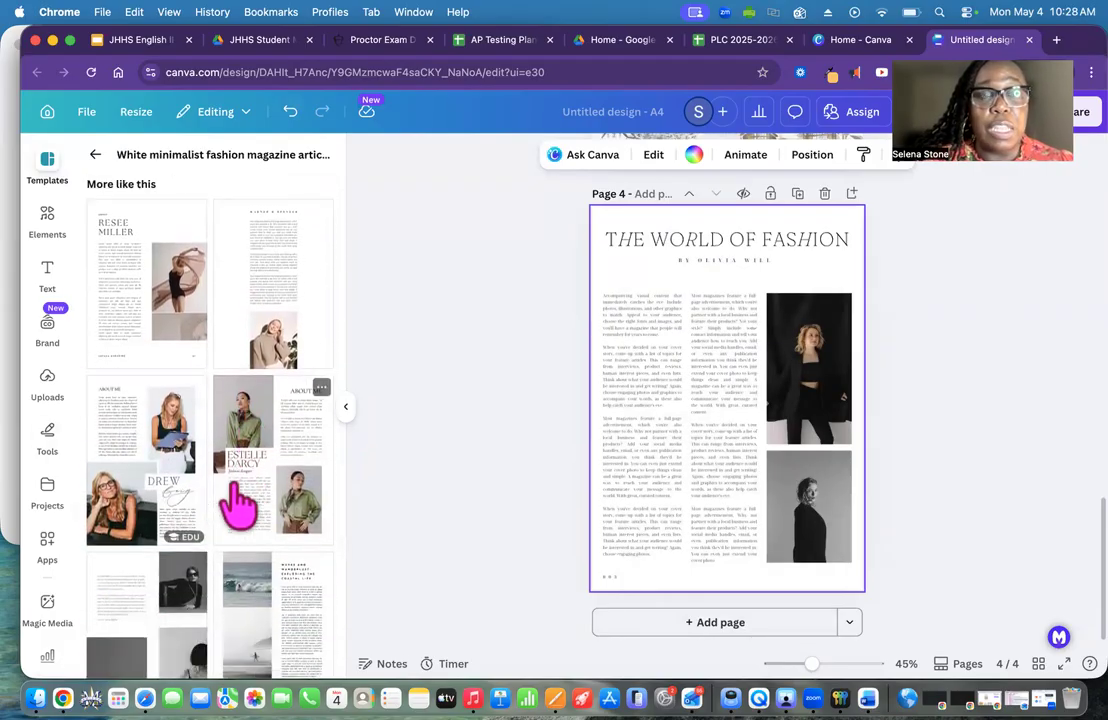
scroll(118, 515, down, 6)
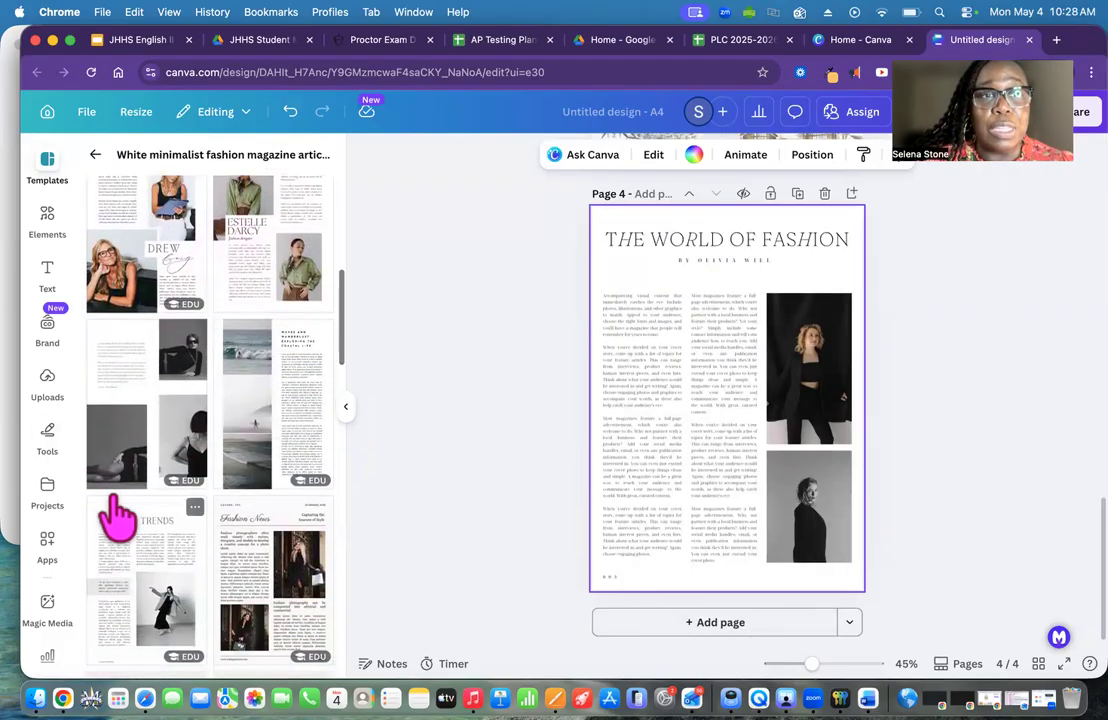
scroll(262, 495, down, 4)
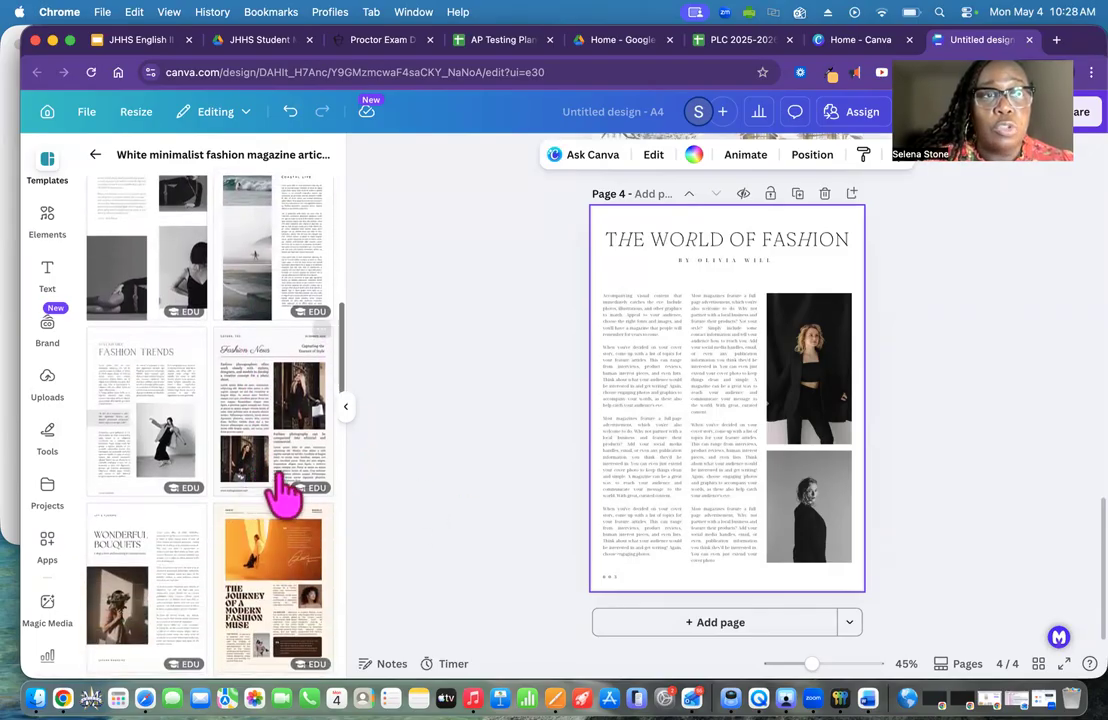
click(690, 624)
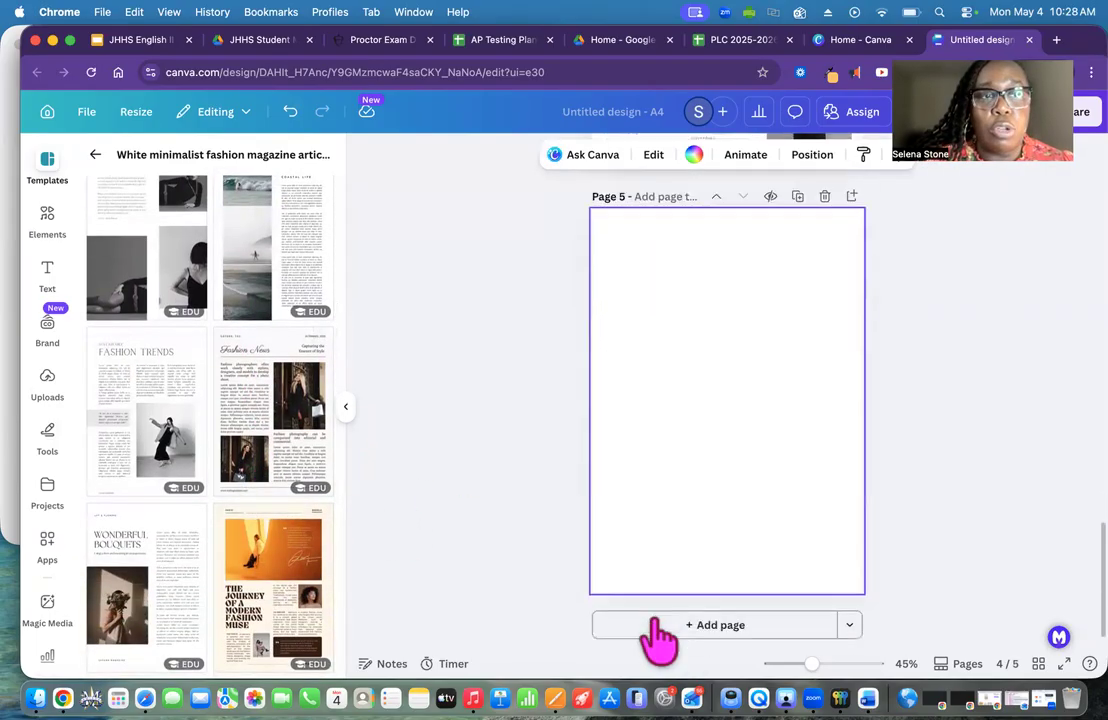
scroll(210, 550, down, 7)
scroll(212, 552, down, 8)
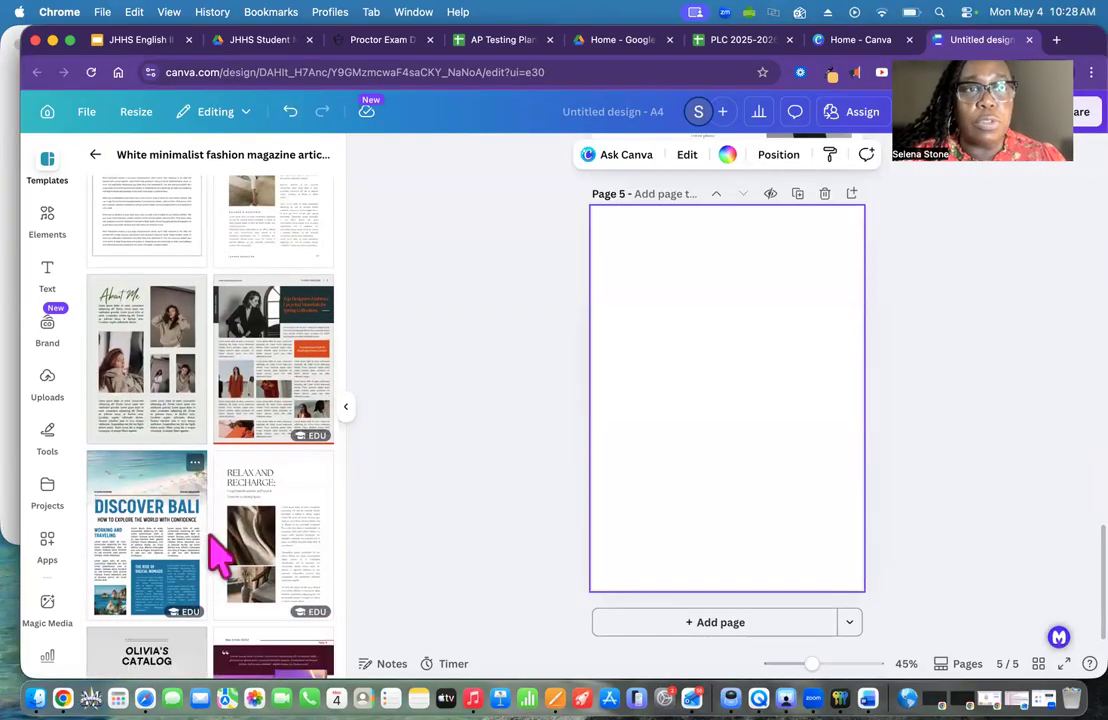
click(284, 548)
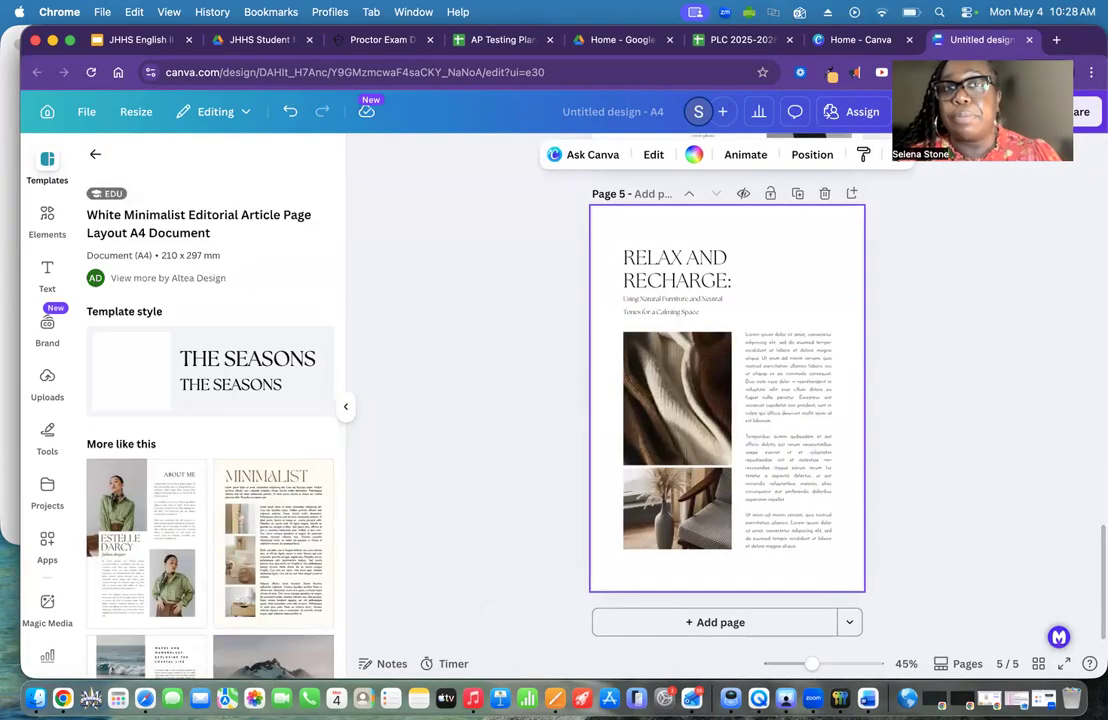
- Duplicate the "Relax and Recharge" article page twice
scroll(1026, 487, up, 5)
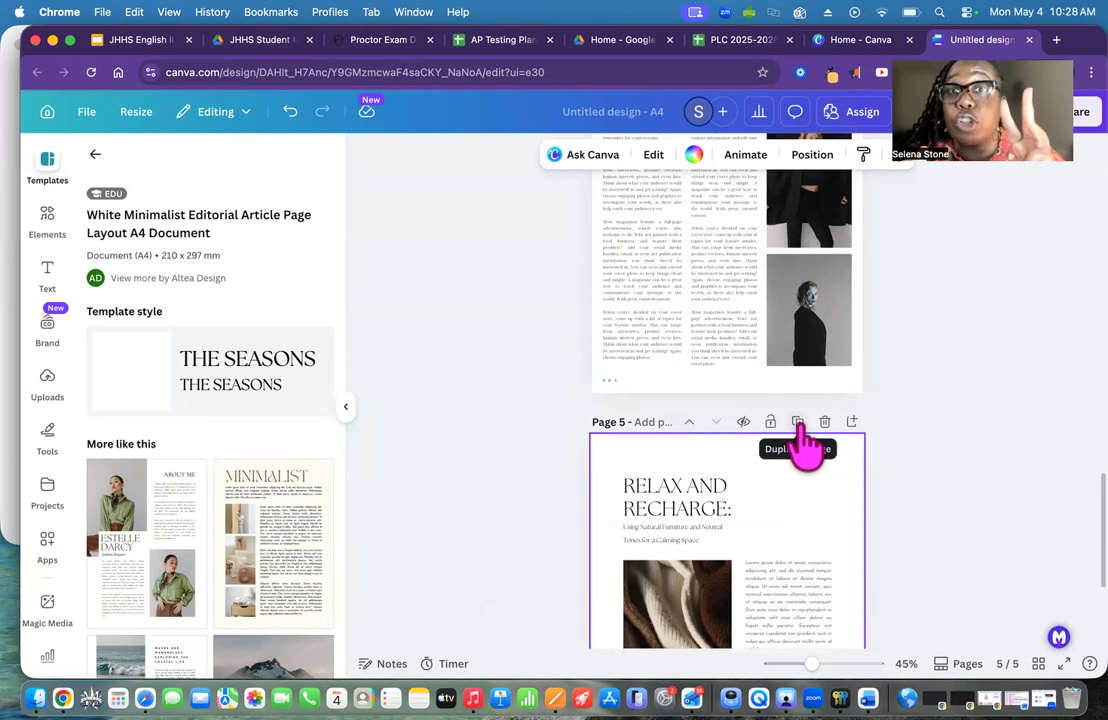
scroll(811, 556, down, 2)
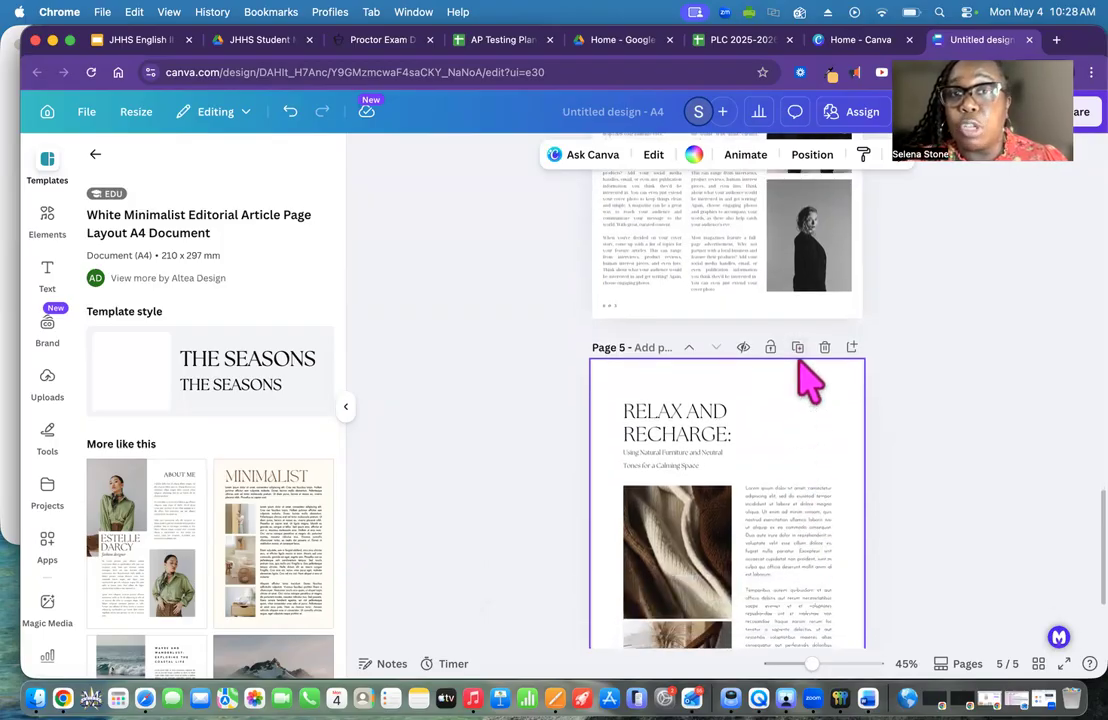
click(798, 348)
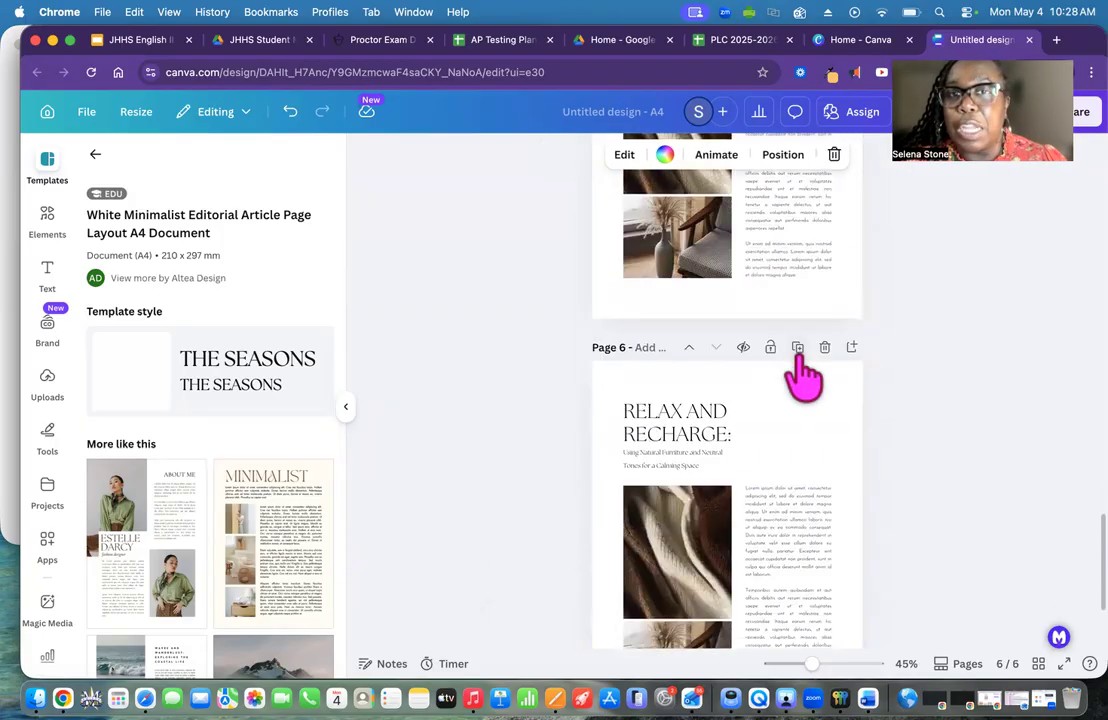
click(798, 350)
- Duplicate "The World of Fashion" page and move the copy down two positions, ahead of the last "Relax and Recharge" page
scroll(868, 432, up, 3)
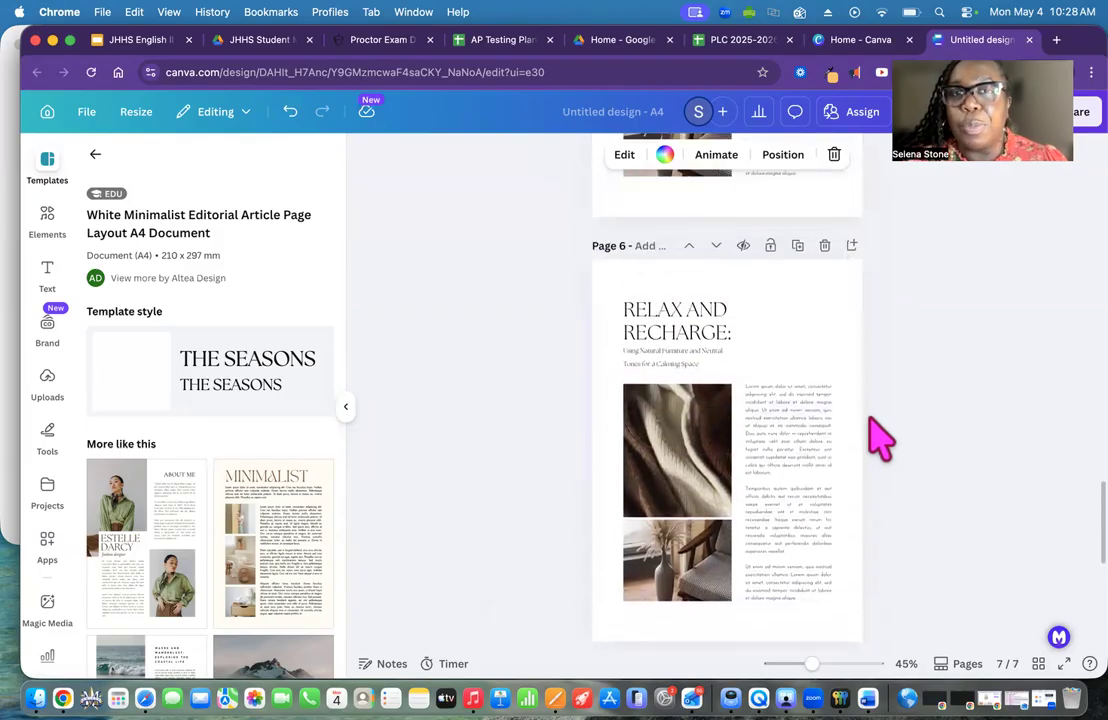
scroll(870, 425, up, 10)
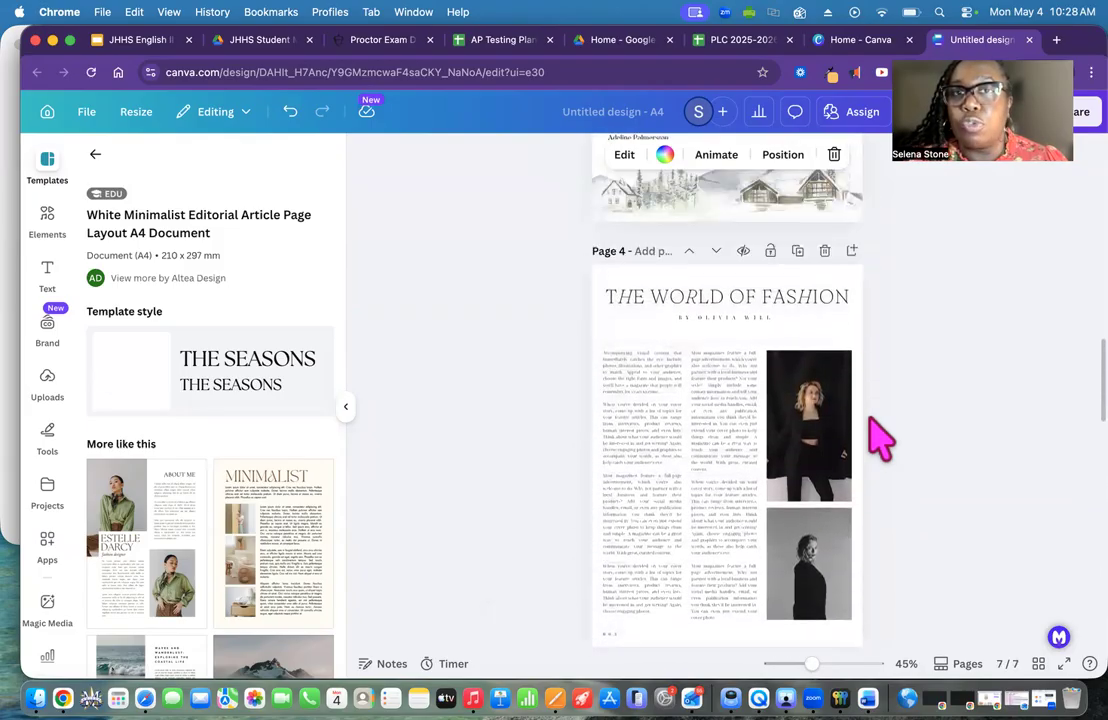
scroll(880, 437, up, 5)
scroll(880, 437, down, 12)
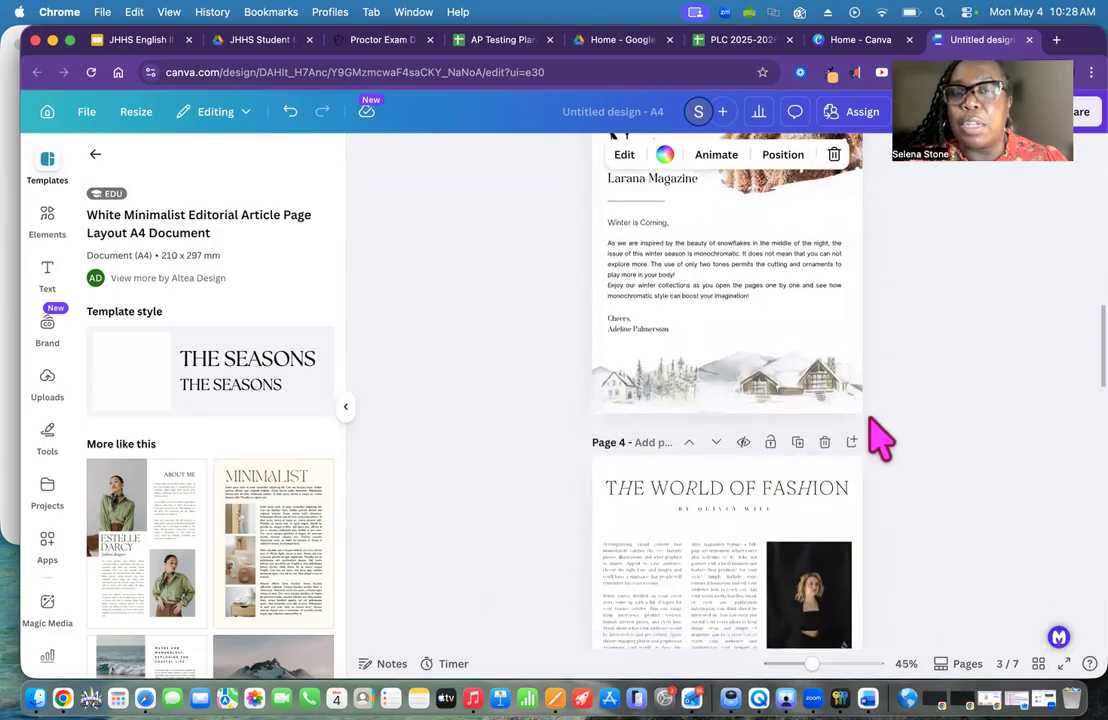
scroll(880, 437, down, 3)
scroll(880, 437, up, 8)
scroll(830, 400, down, 1)
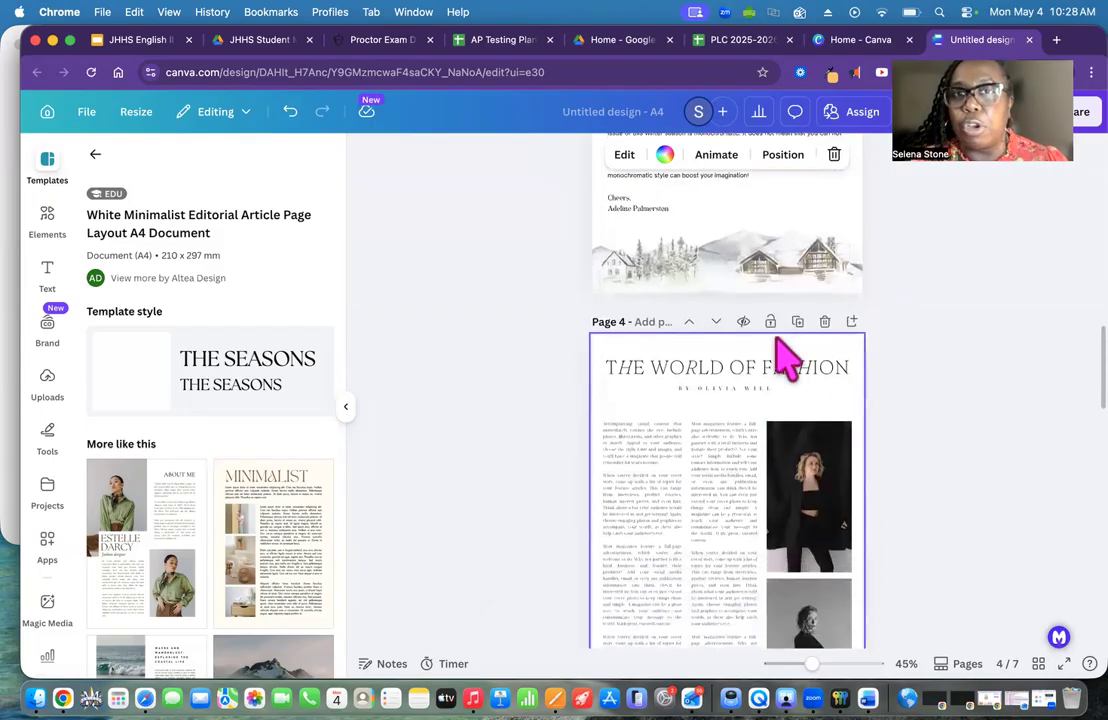
click(798, 321)
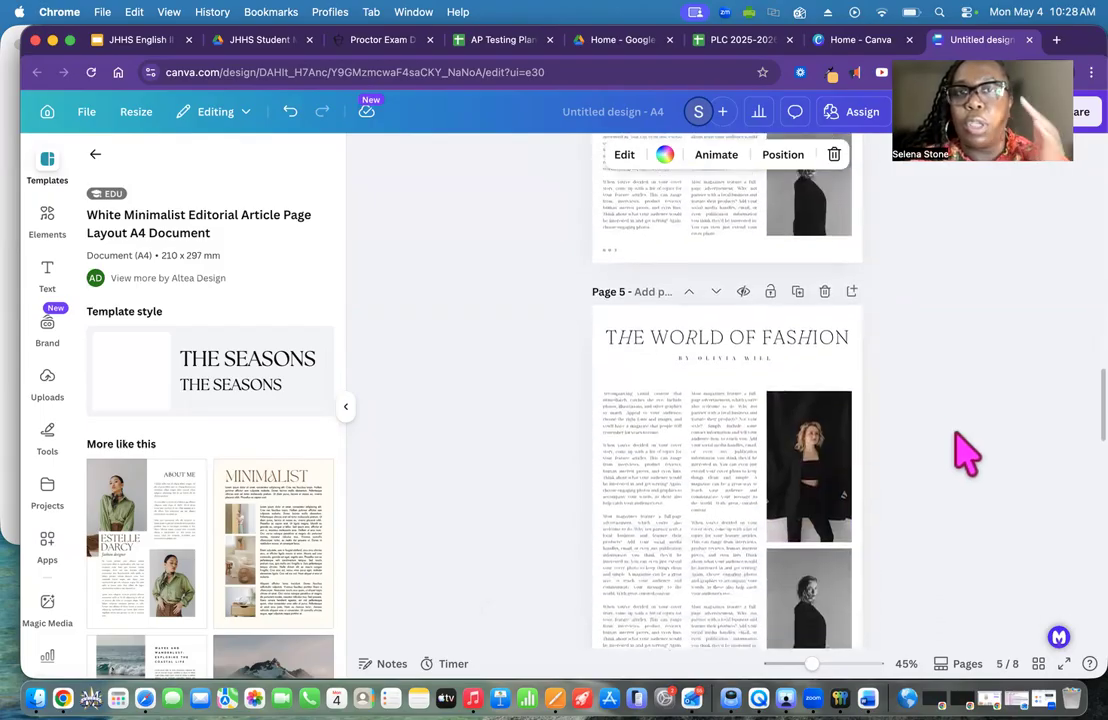
click(716, 292)
click(717, 293)
- Review the order of the article pages and consult the magazine article checklist in Preview
scroll(781, 559, up, 10)
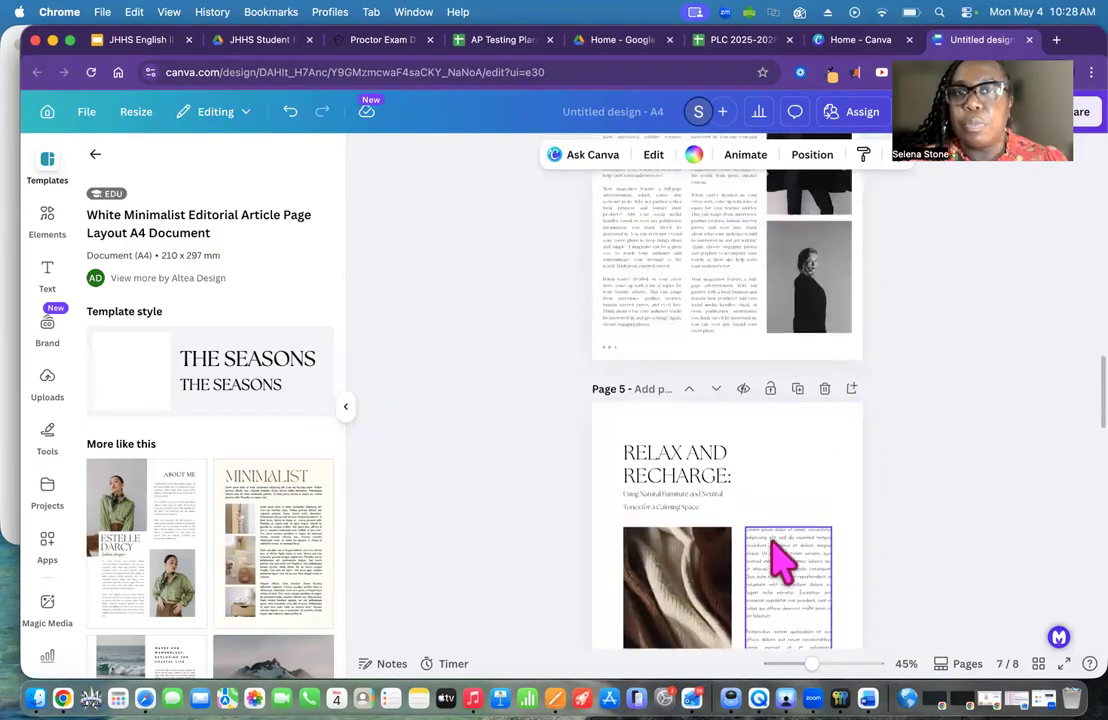
scroll(690, 532, down, 10)
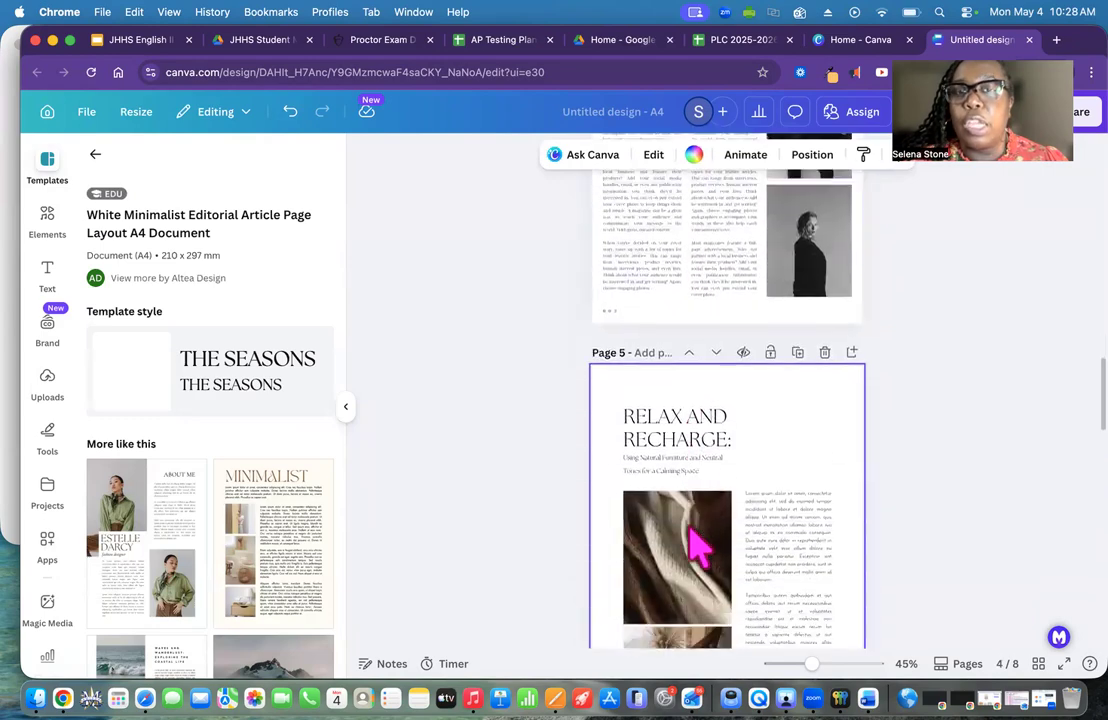
scroll(697, 545, down, 10)
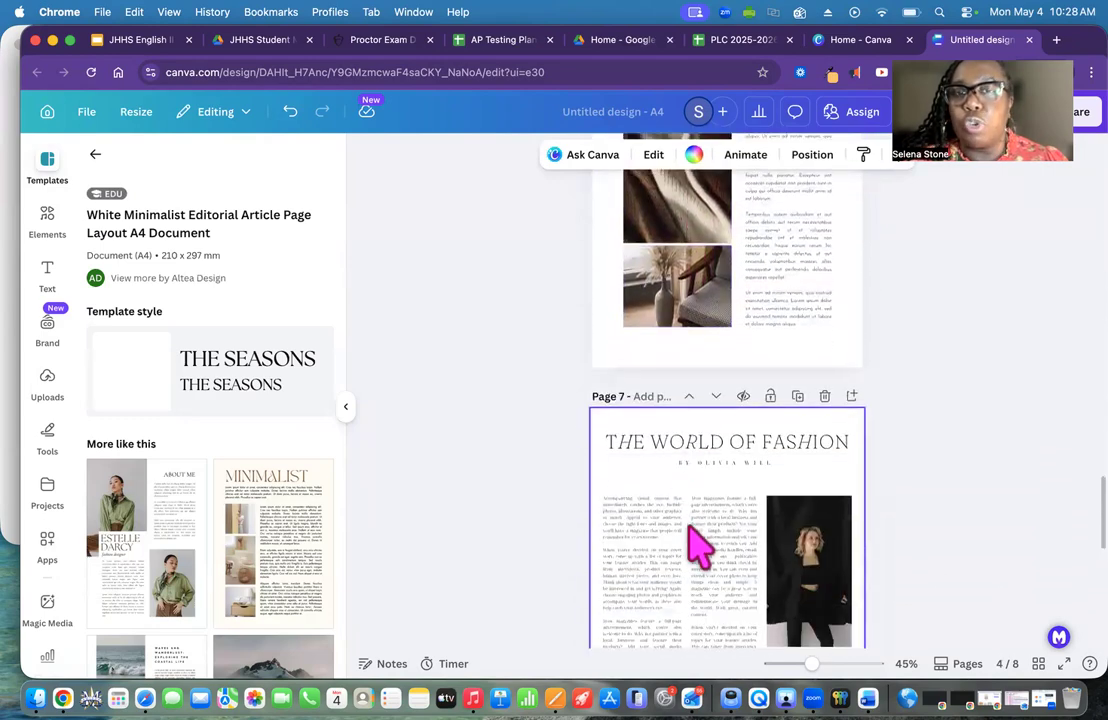
scroll(700, 545, down, 5)
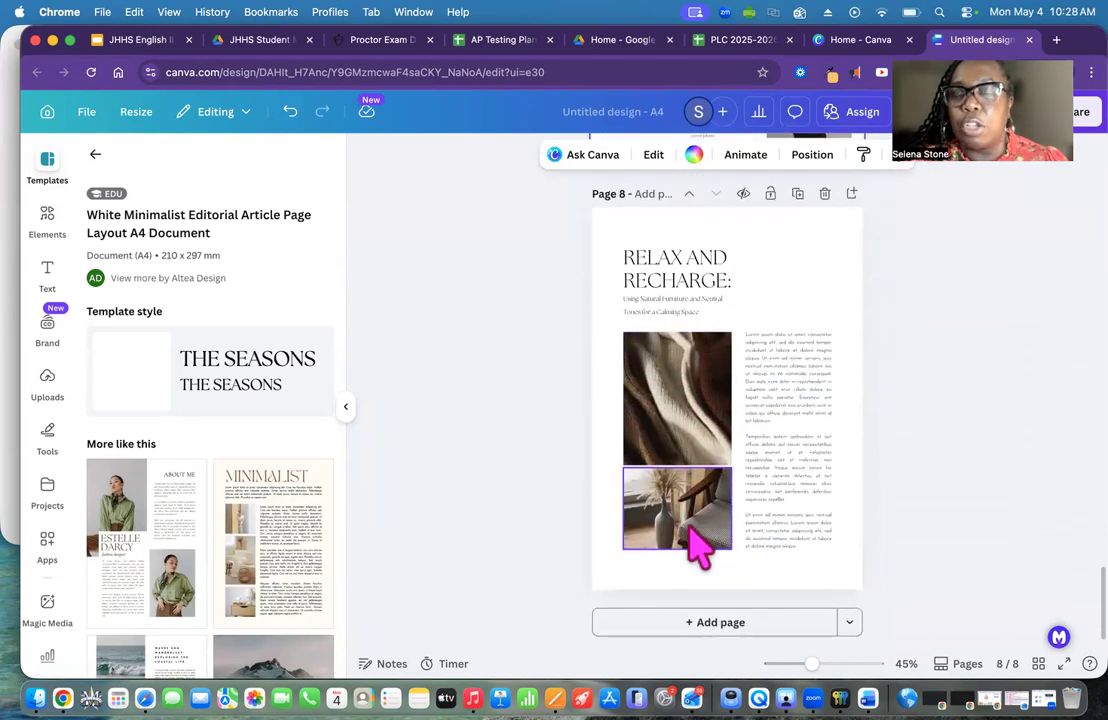
scroll(995, 542, up, 10)
scroll(1000, 545, up, 12)
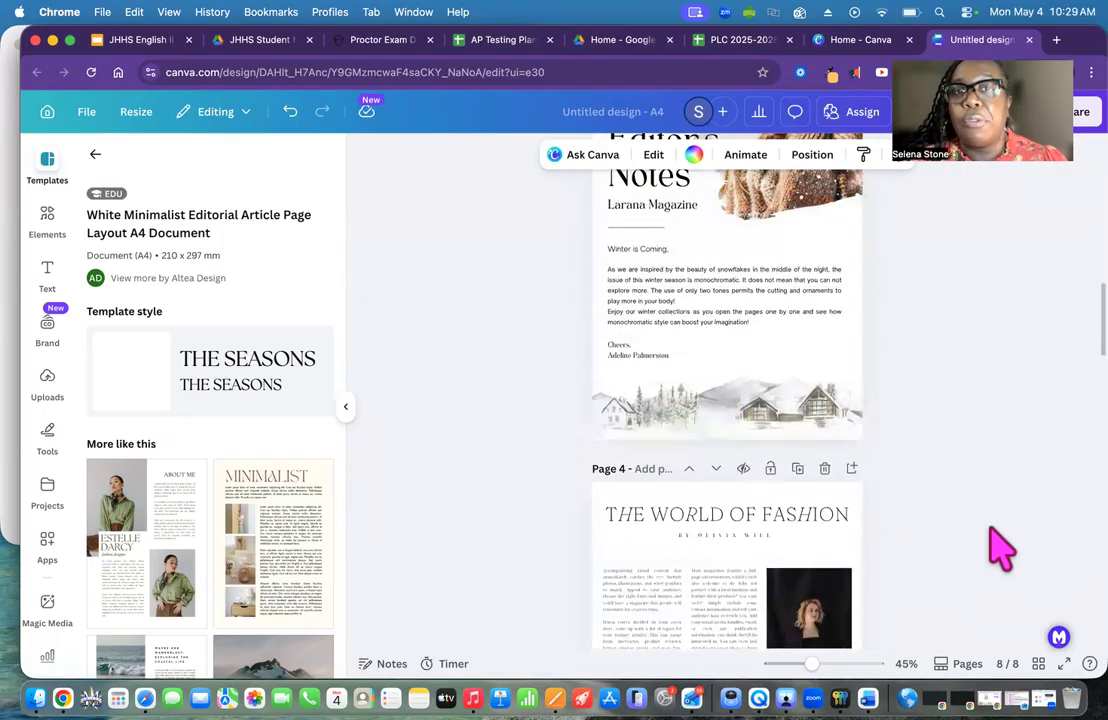
scroll(1000, 545, up, 2)
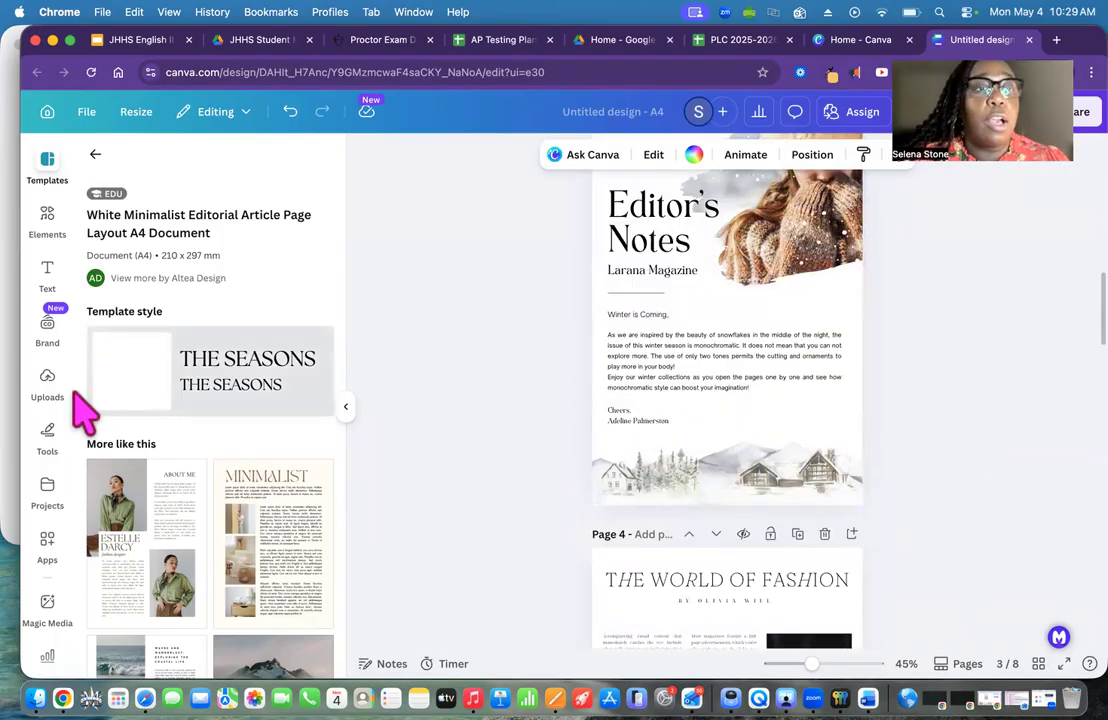
click(20, 385)
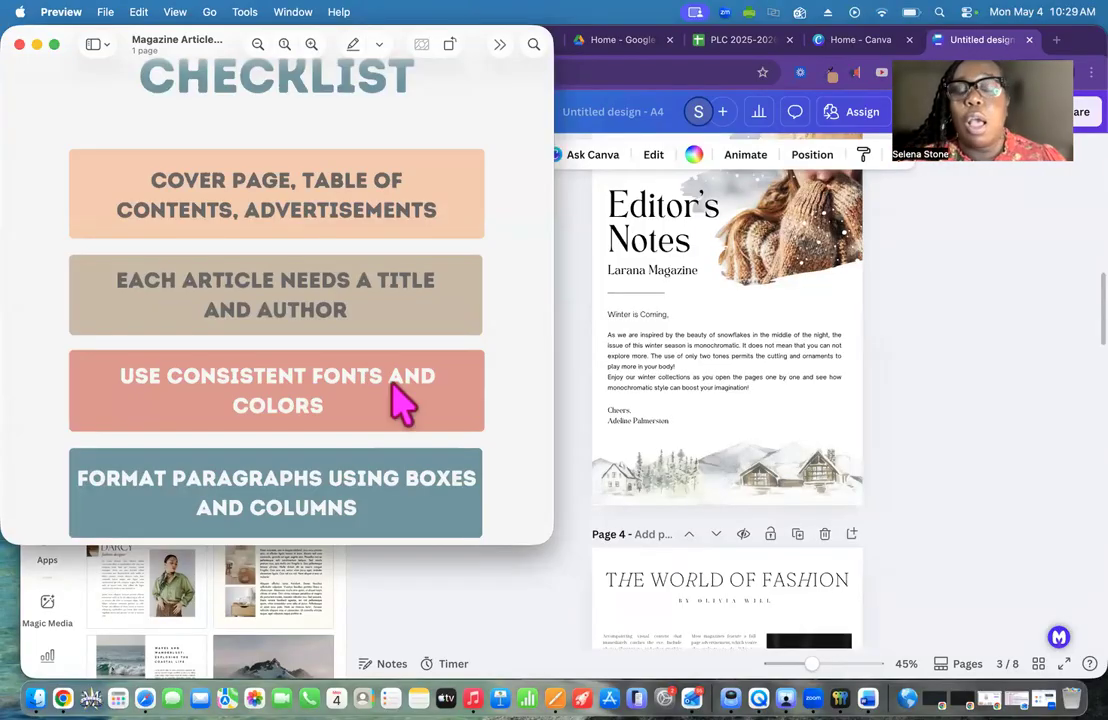
click(1020, 493)
- Add a blank page after the first "Relax and Recharge" page and move it up to directly follow the first "The World of Fashion" page
scroll(1020, 490, down, 2)
scroll(1020, 493, down, 6)
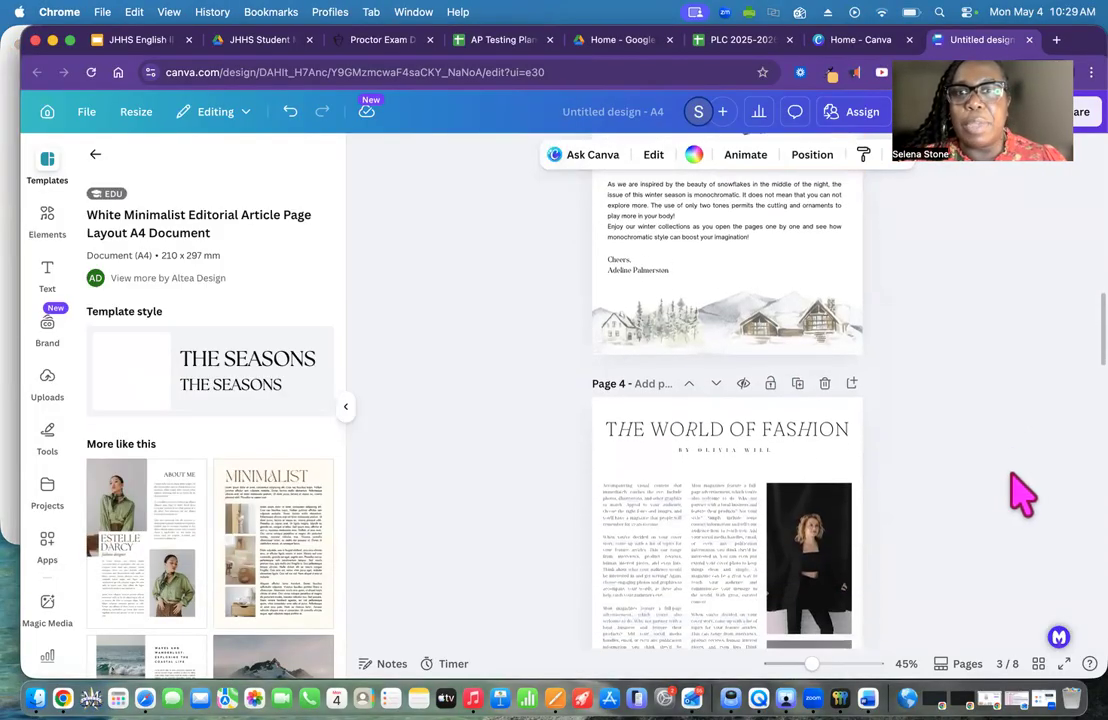
scroll(1020, 493, down, 2)
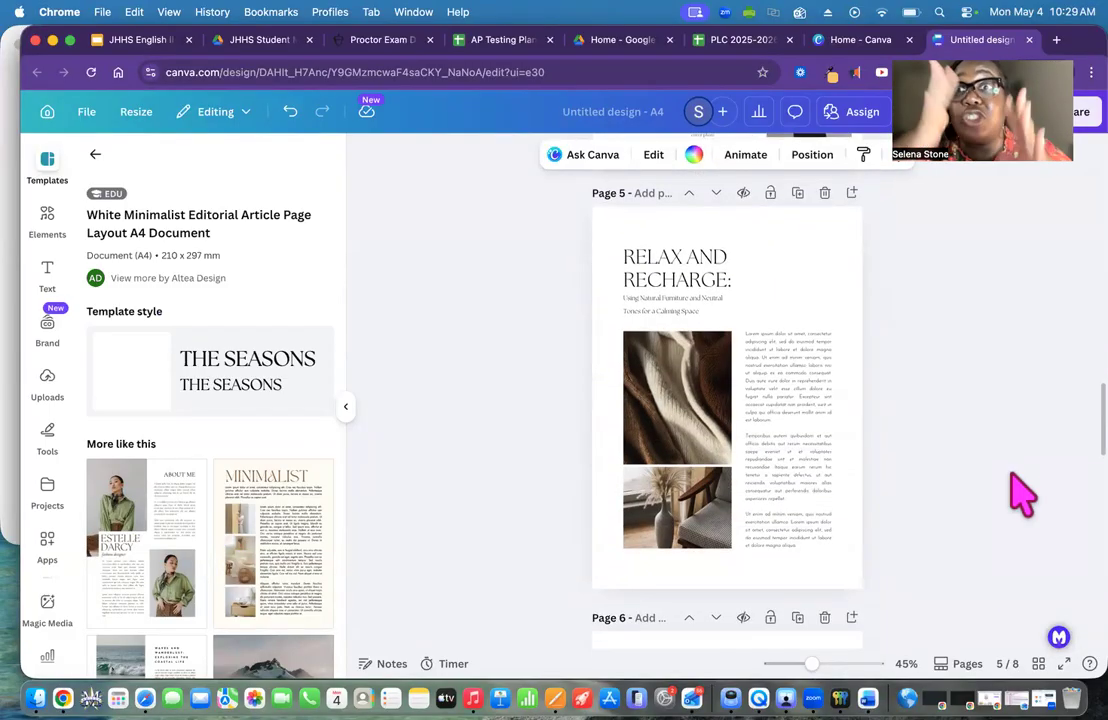
scroll(1020, 493, up, 10)
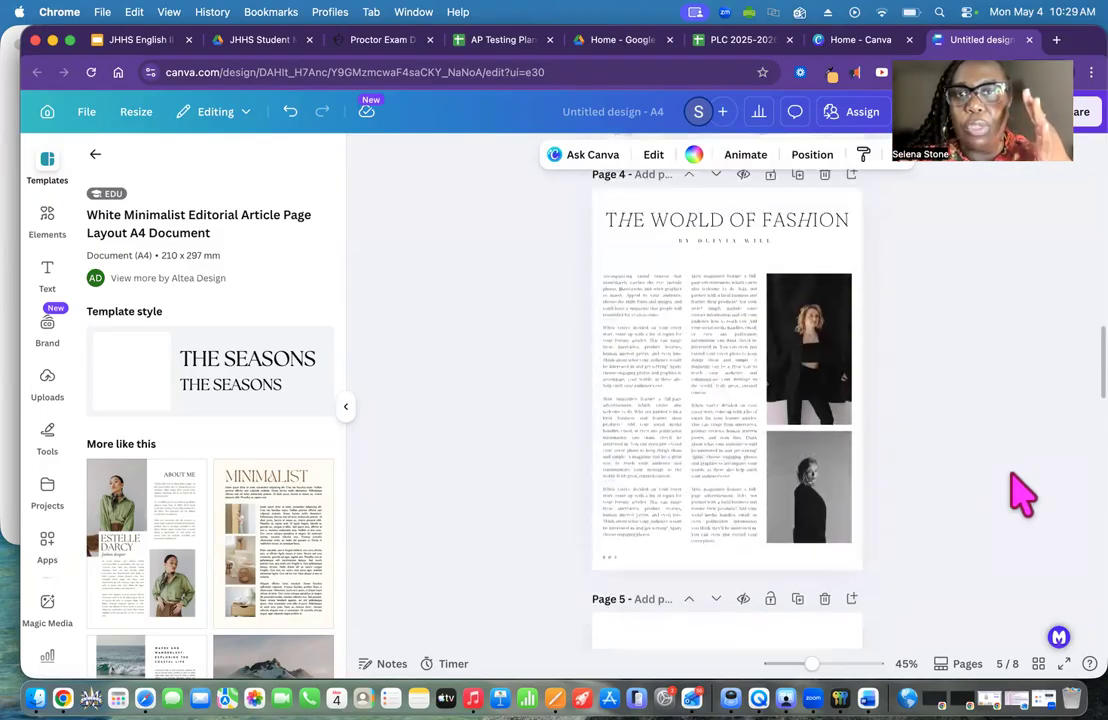
scroll(1020, 493, down, 5)
scroll(1020, 493, down, 4)
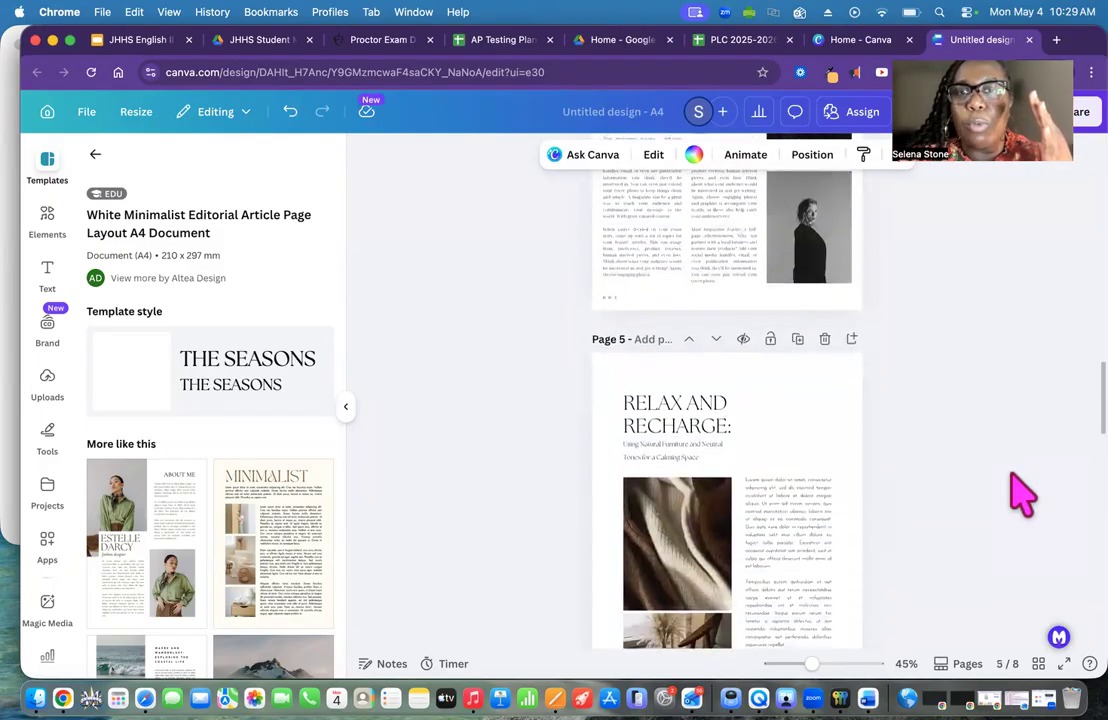
click(852, 340)
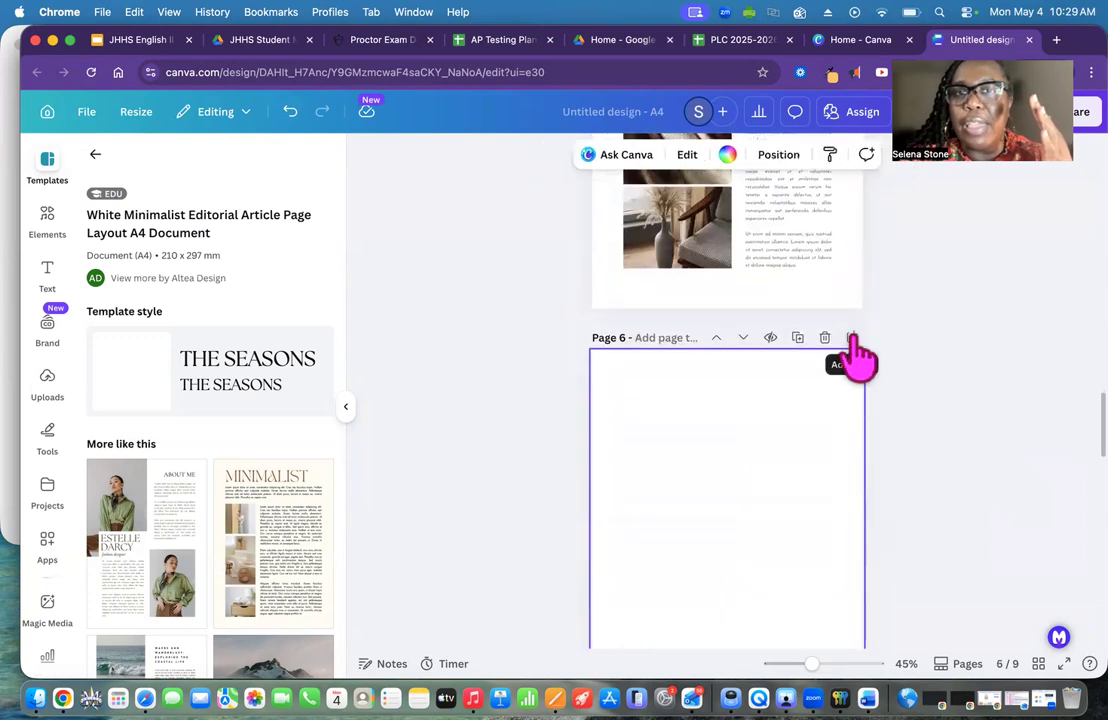
scroll(856, 356, up, 5)
scroll(878, 435, down, 5)
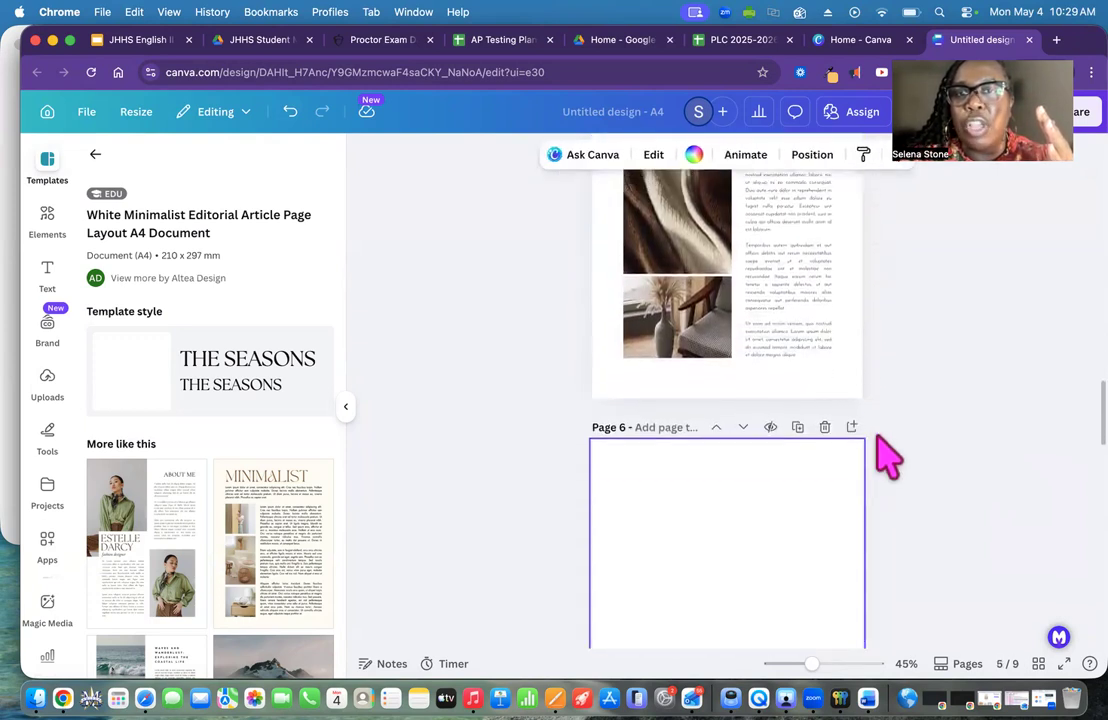
click(717, 383)
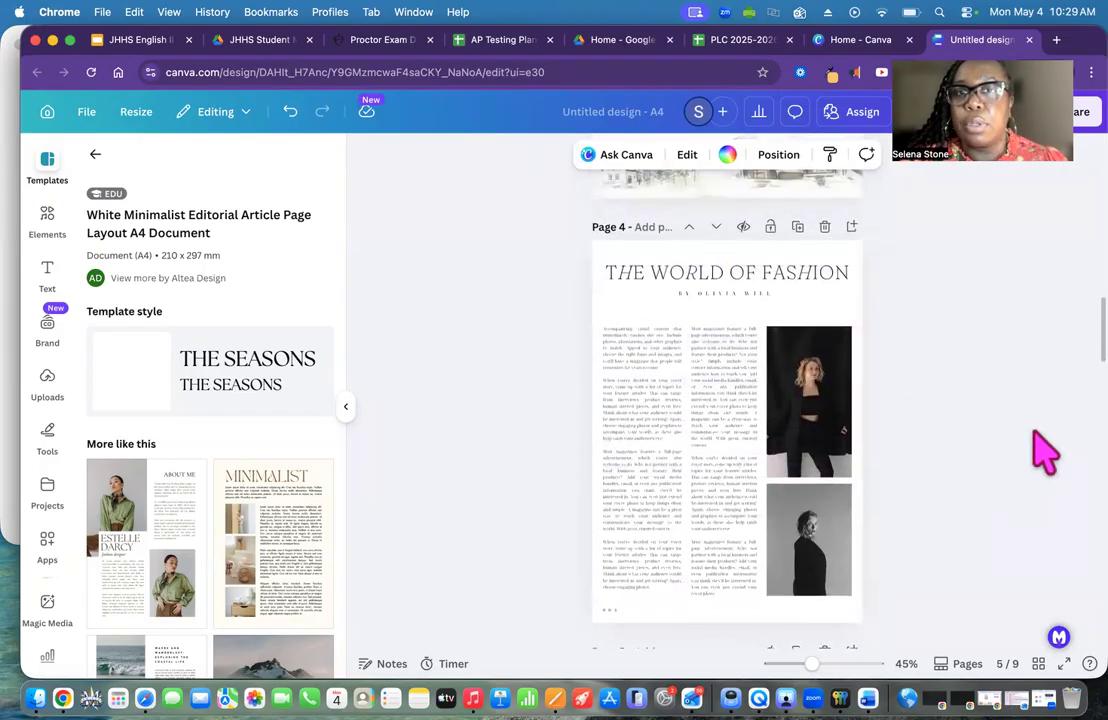
- Add a blank page after the second "The World of Fashion" page and another at the end of the document
scroll(1045, 455, down, 10)
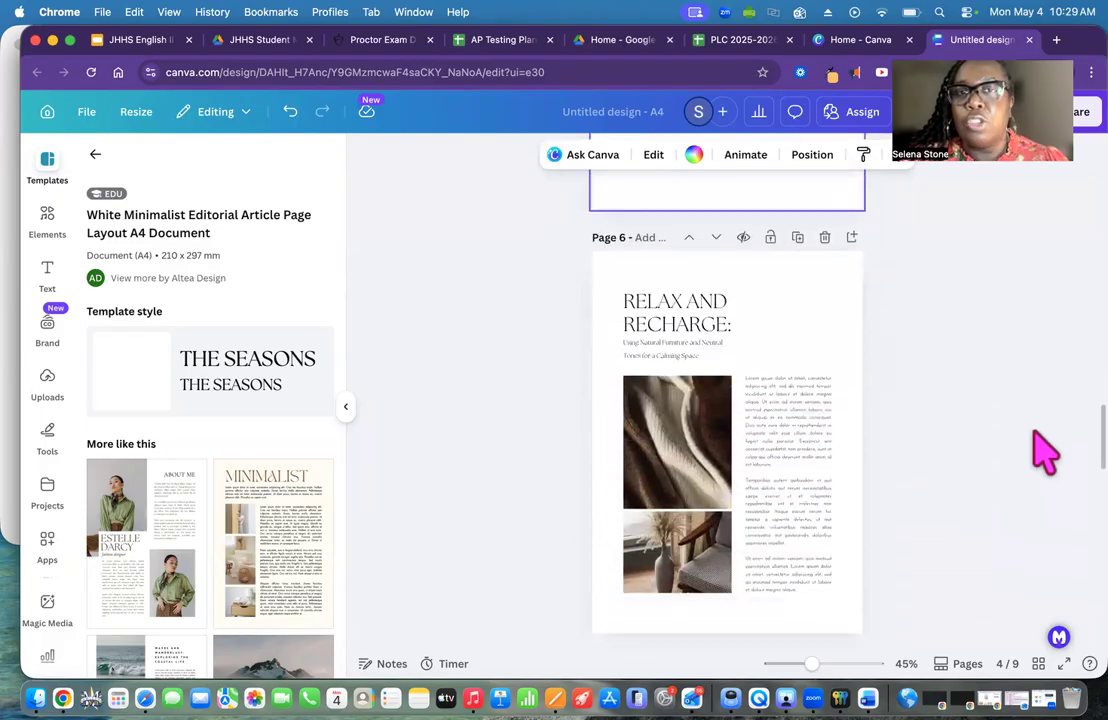
scroll(1045, 455, down, 3)
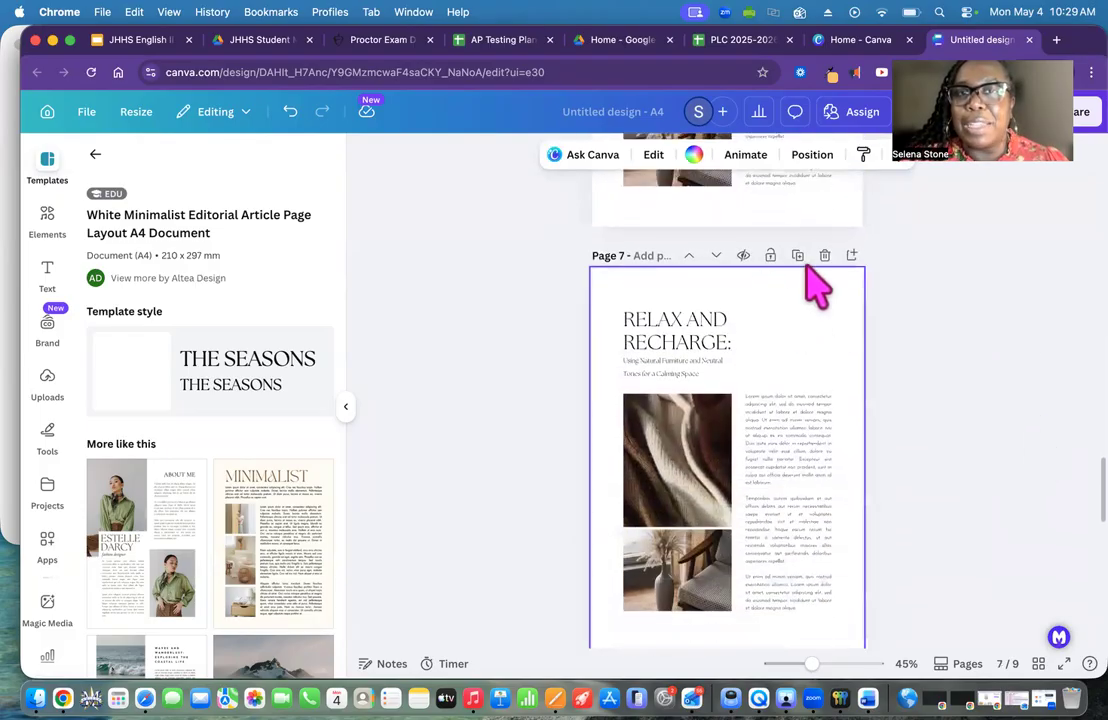
scroll(836, 334, down, 5)
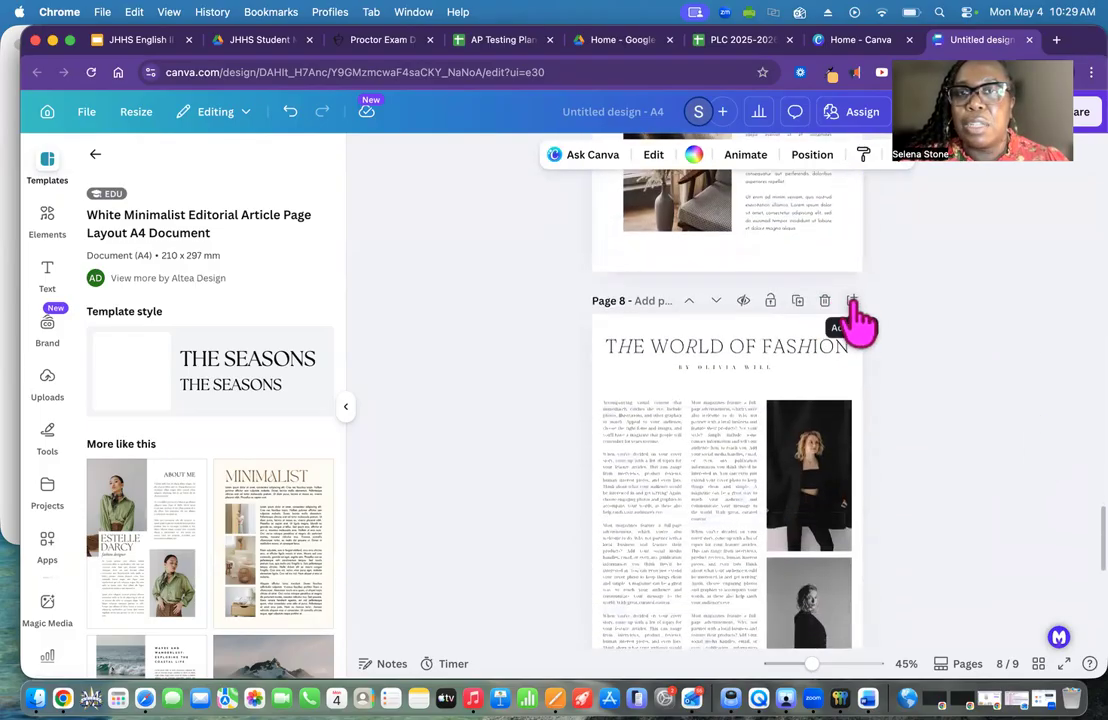
click(851, 301)
scroll(890, 420, down, 2)
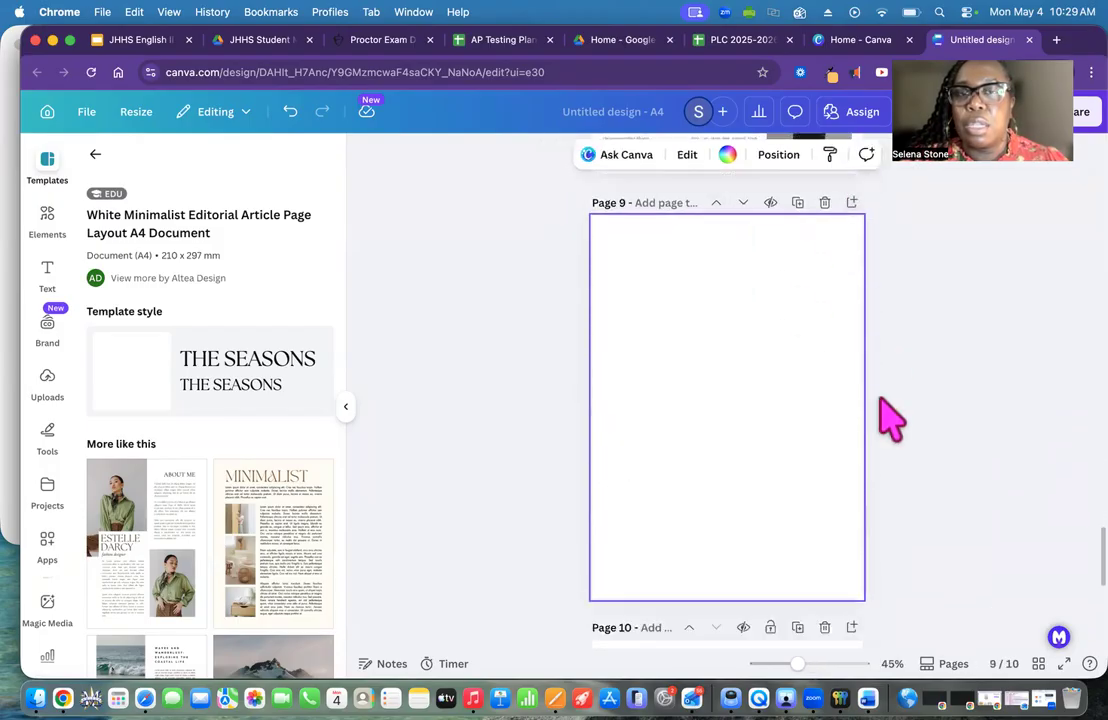
scroll(890, 420, down, 4)
click(750, 620)
- Review the magazine pages from the cover to the first article against the magazine article checklist in Preview
scroll(989, 544, up, 6)
scroll(995, 548, up, 12)
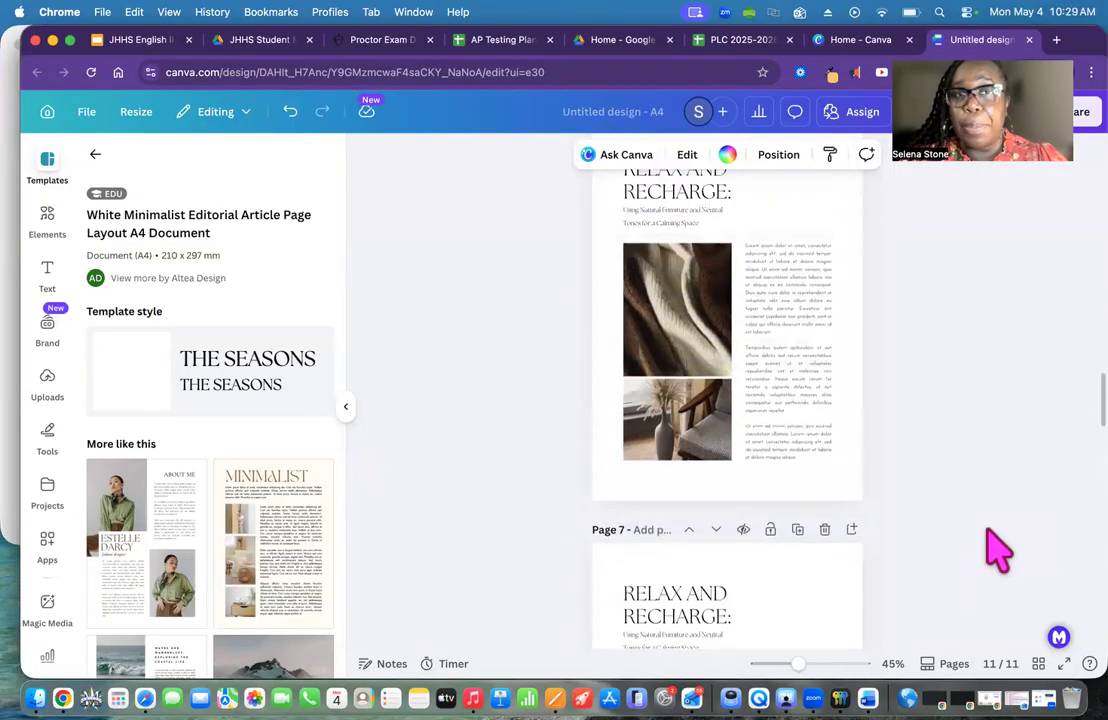
scroll(997, 548, up, 10)
scroll(997, 548, up, 15)
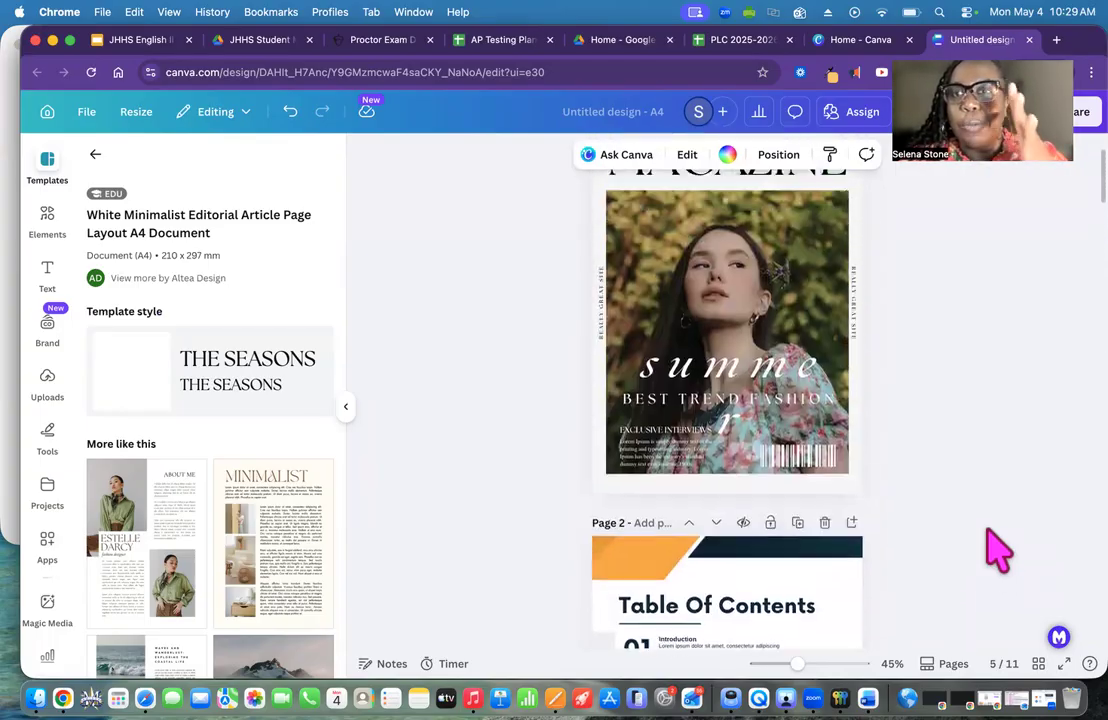
scroll(997, 548, up, 2)
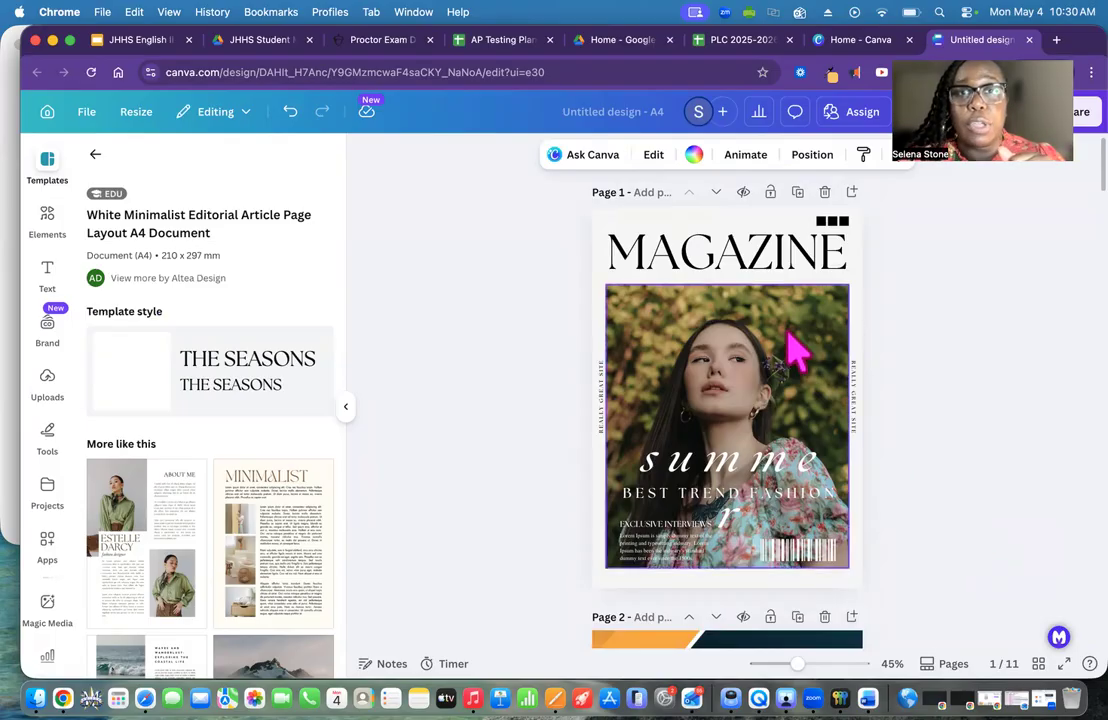
click(14, 205)
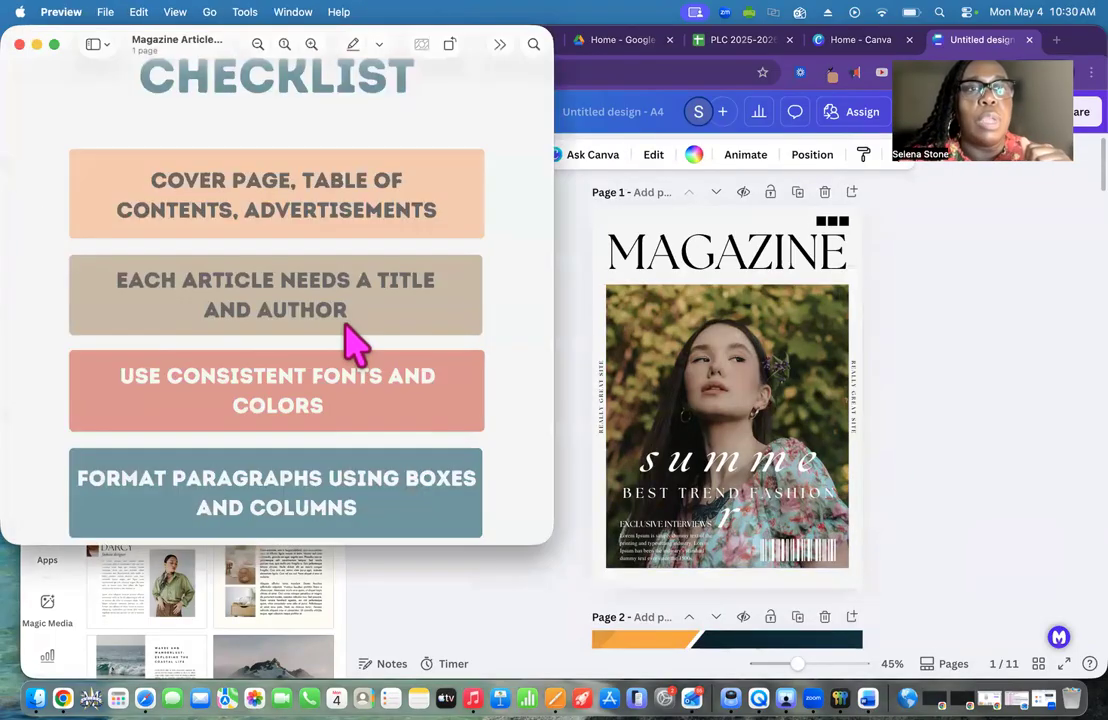
scroll(351, 344, down, 3)
scroll(848, 432, down, 20)
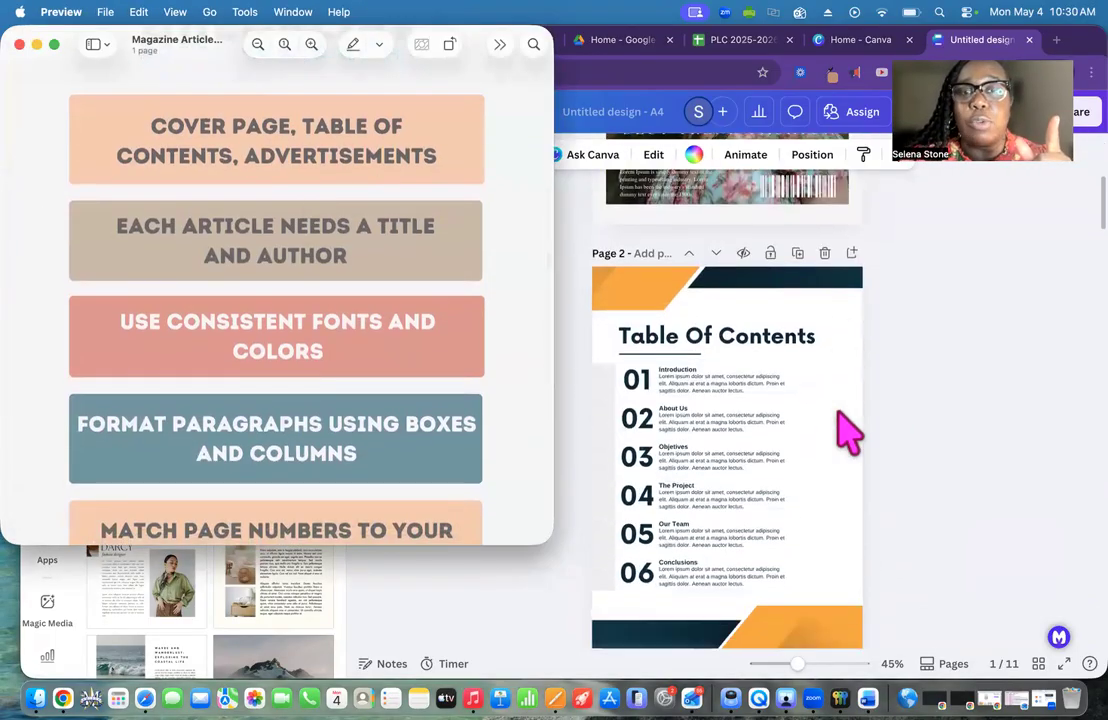
scroll(848, 432, down, 2)
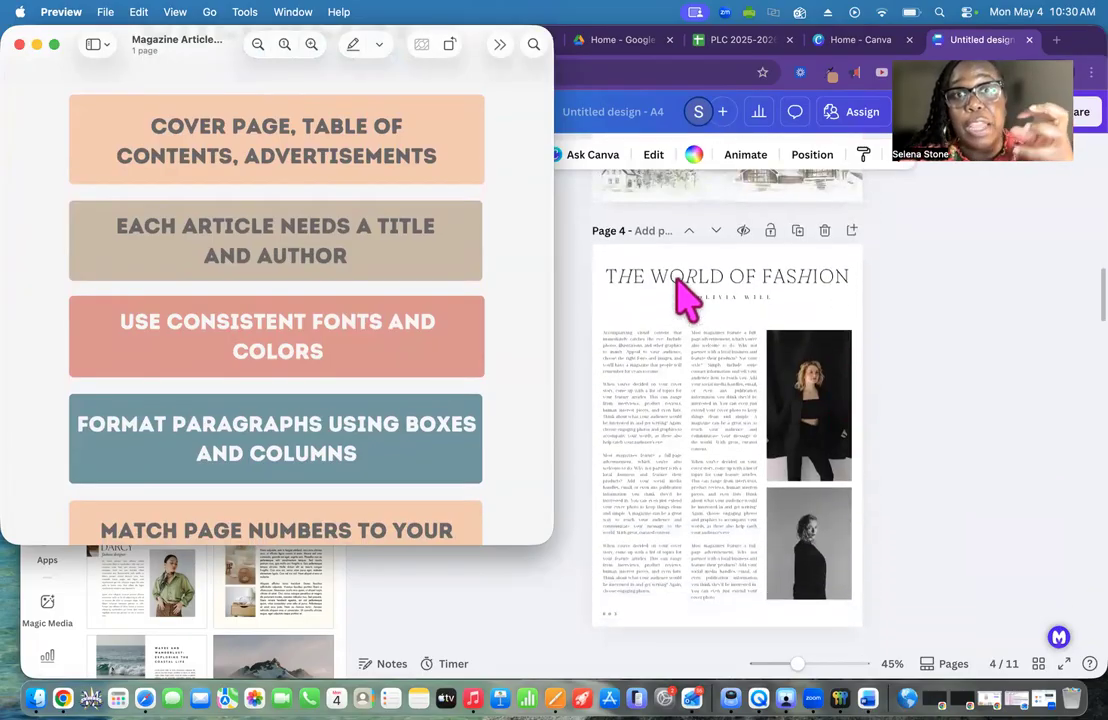
- Examine the title and byline or subtitle on the first two article pages, and read the remaining checklist items in Preview
click(660, 280)
double_click(660, 278)
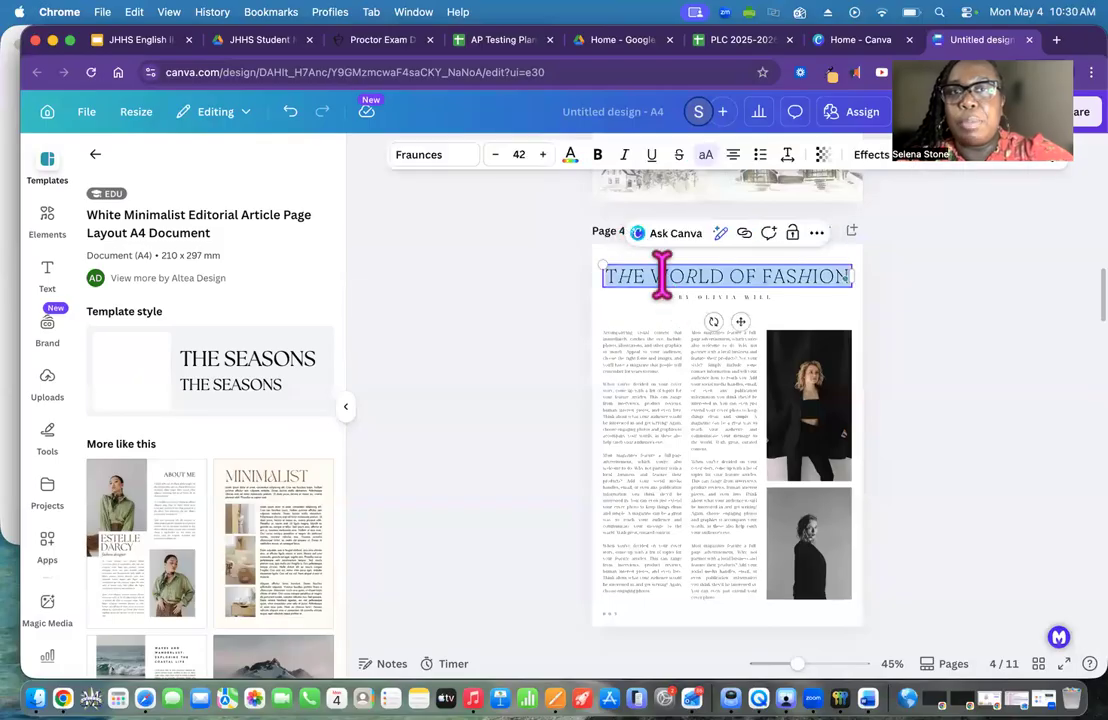
click(700, 294)
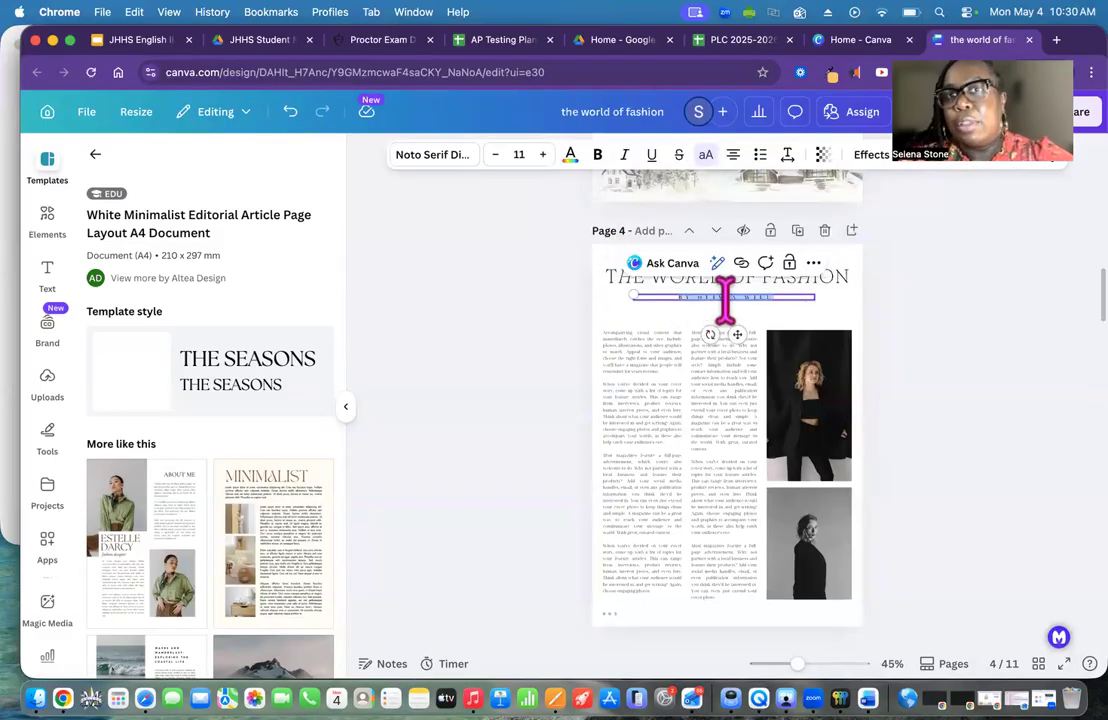
click(932, 433)
scroll(930, 430, down, 4)
scroll(930, 430, down, 10)
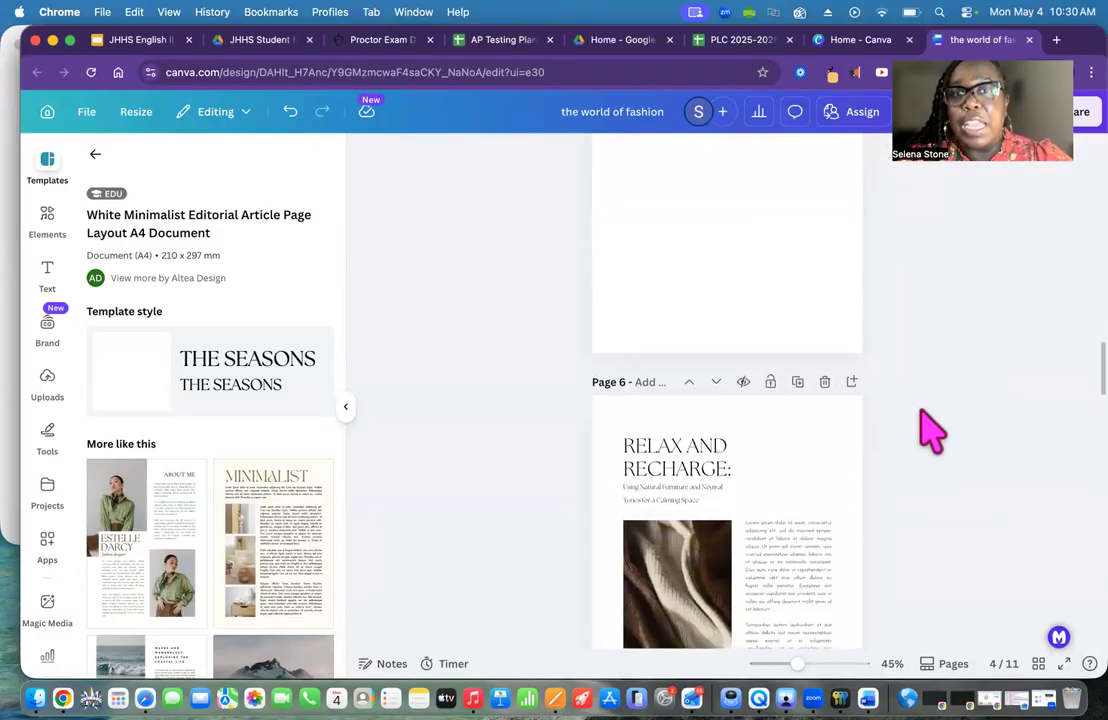
double_click(656, 314)
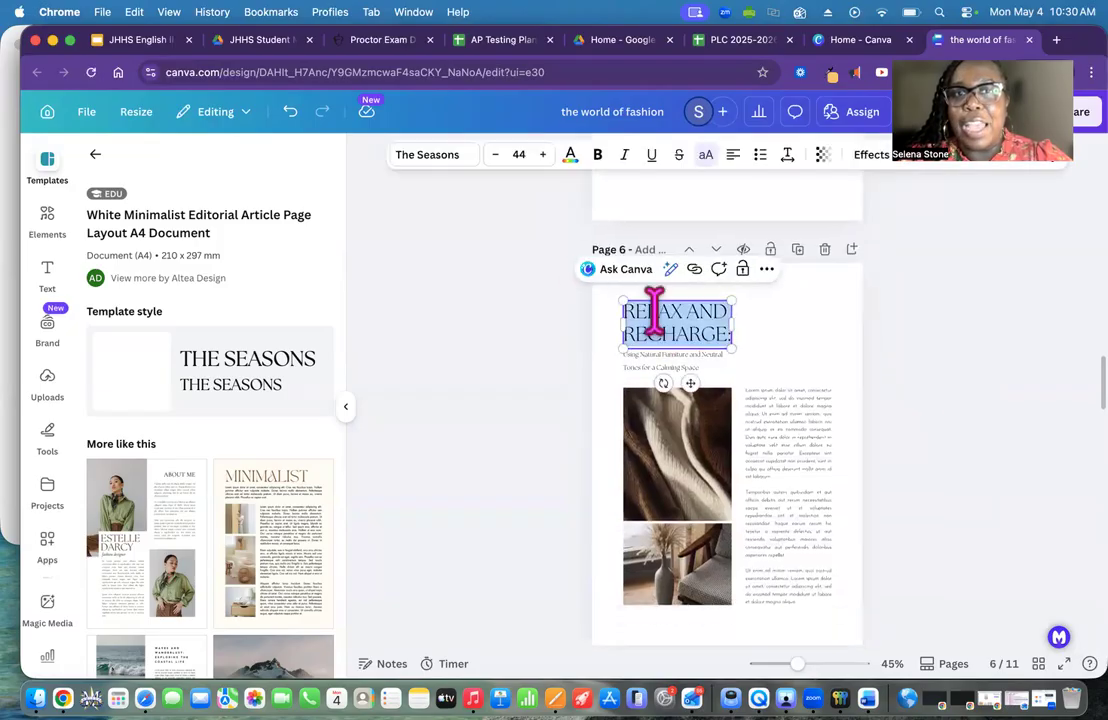
double_click(655, 358)
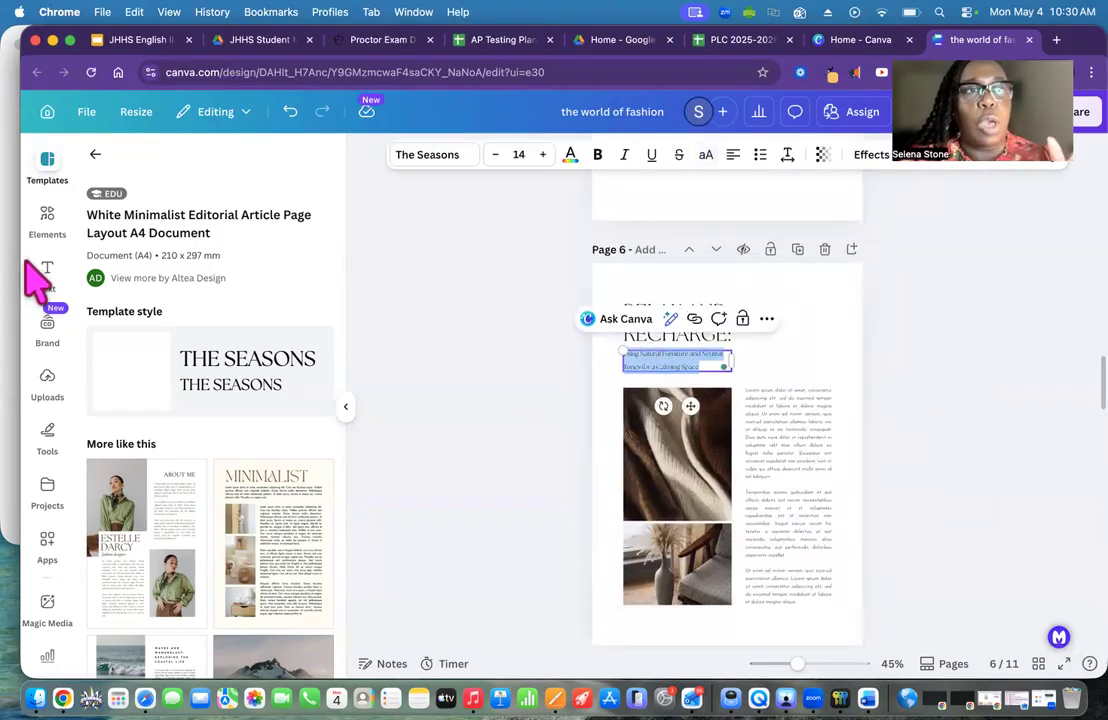
click(15, 254)
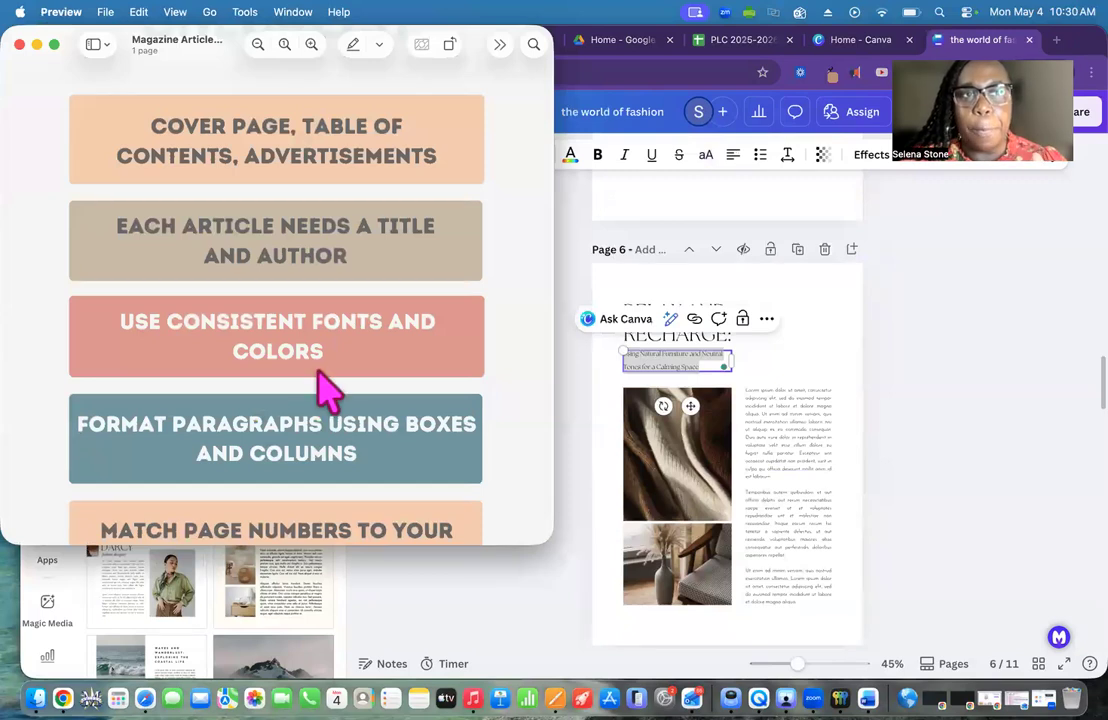
scroll(320, 383, down, 5)
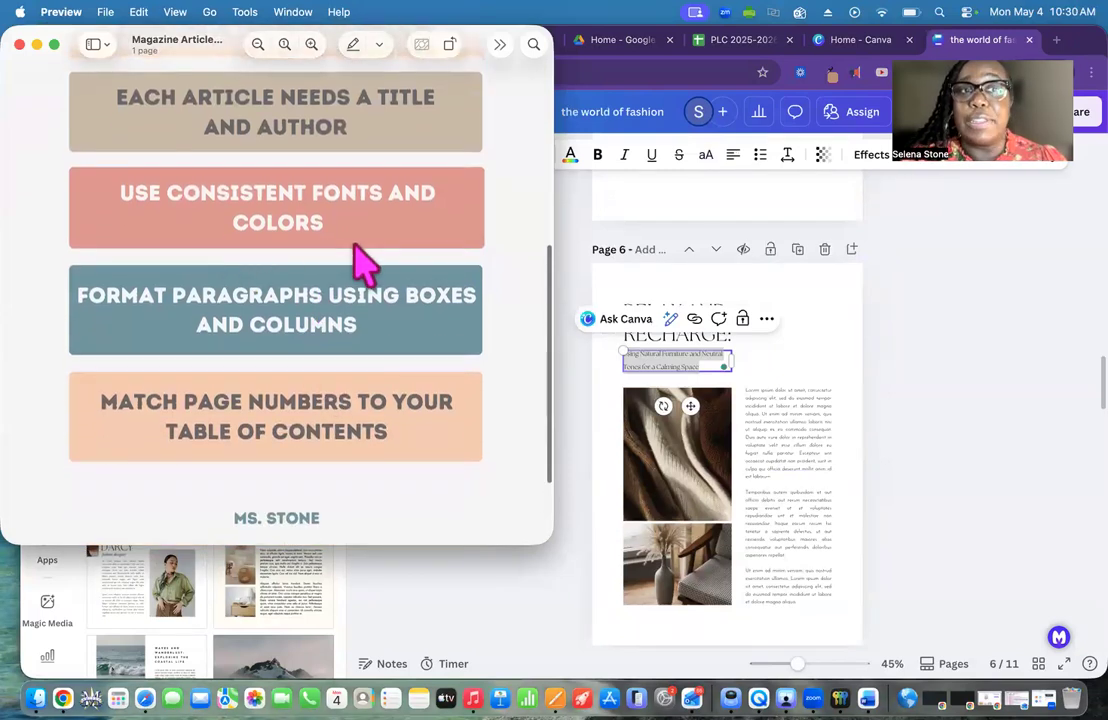
click(877, 443)
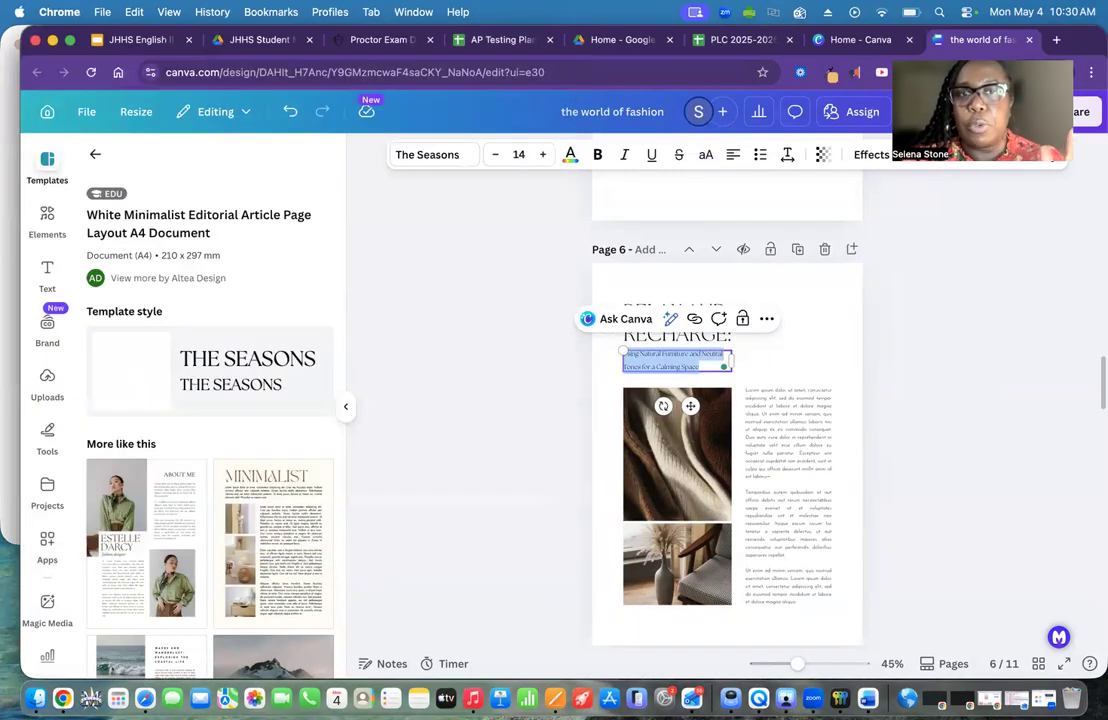
click(856, 447)
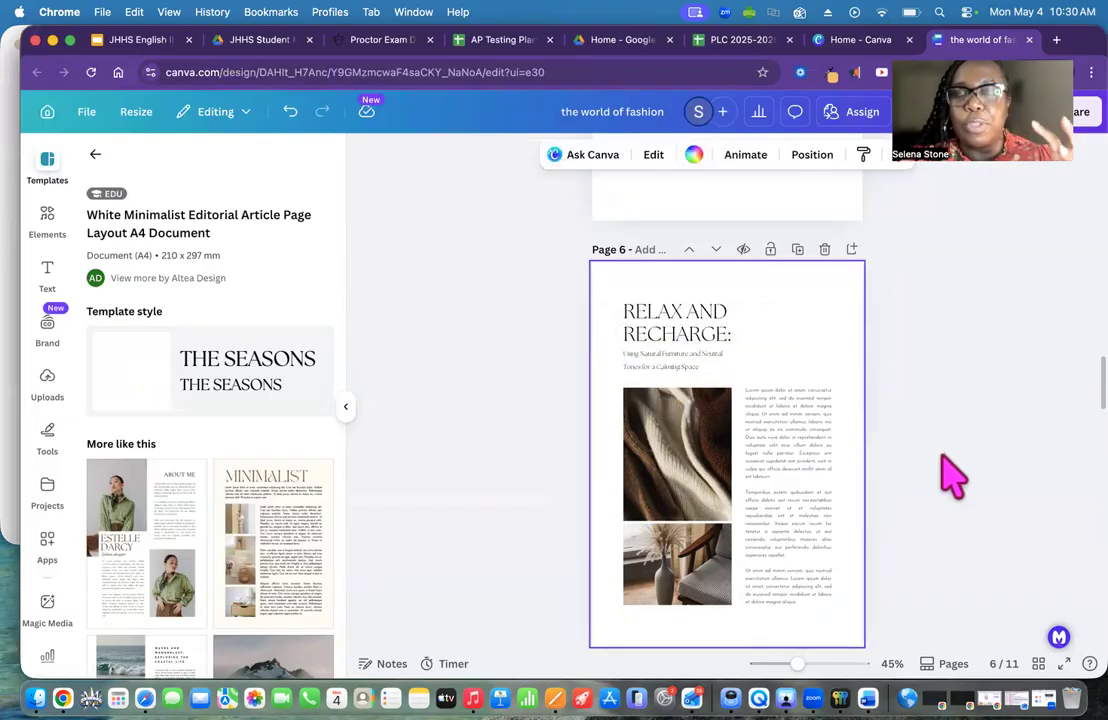
- Check which font the "MAGAZINE" title on the cover page uses, with the font list open
scroll(950, 478, up, 20)
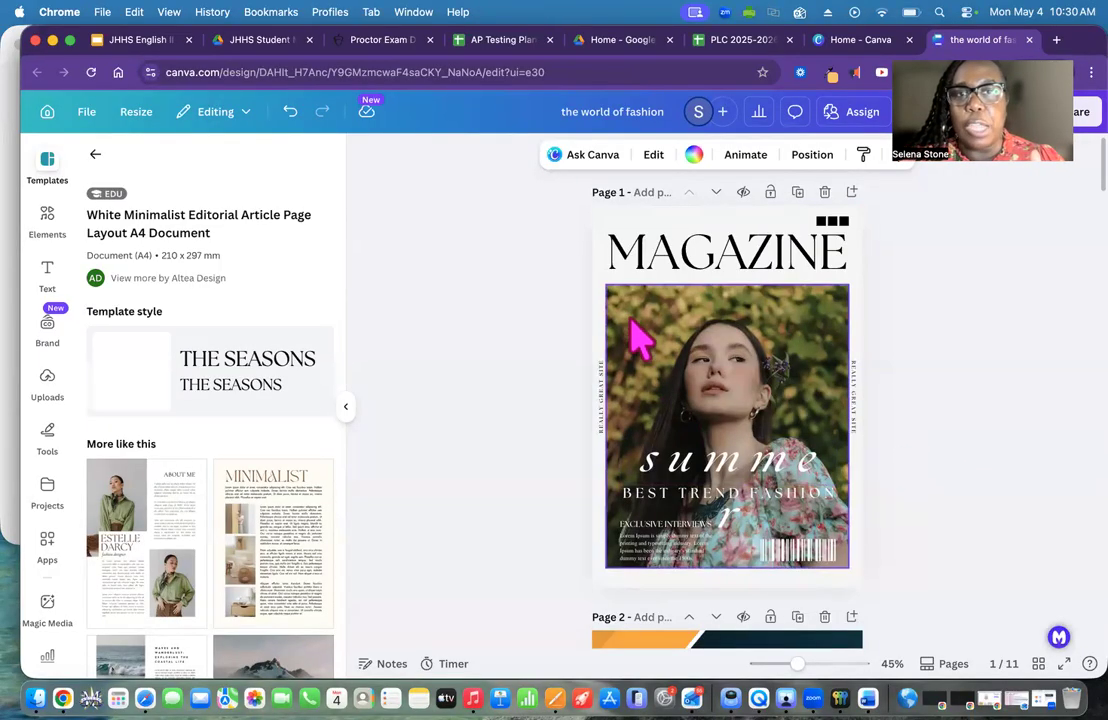
click(658, 262)
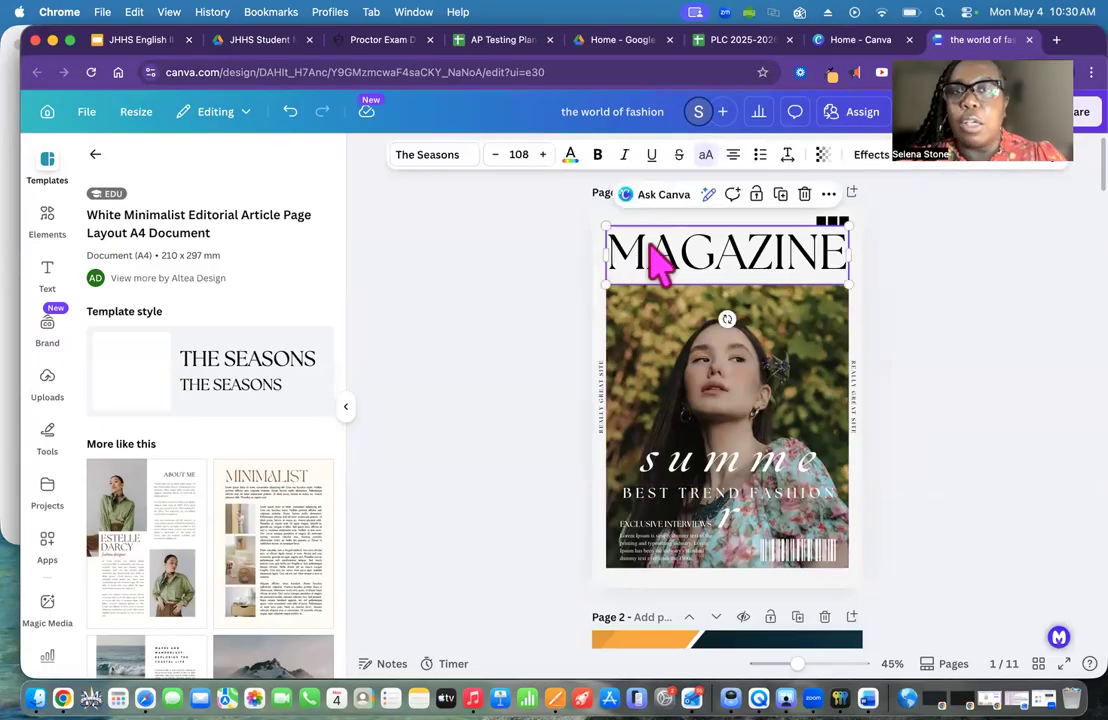
double_click(690, 252)
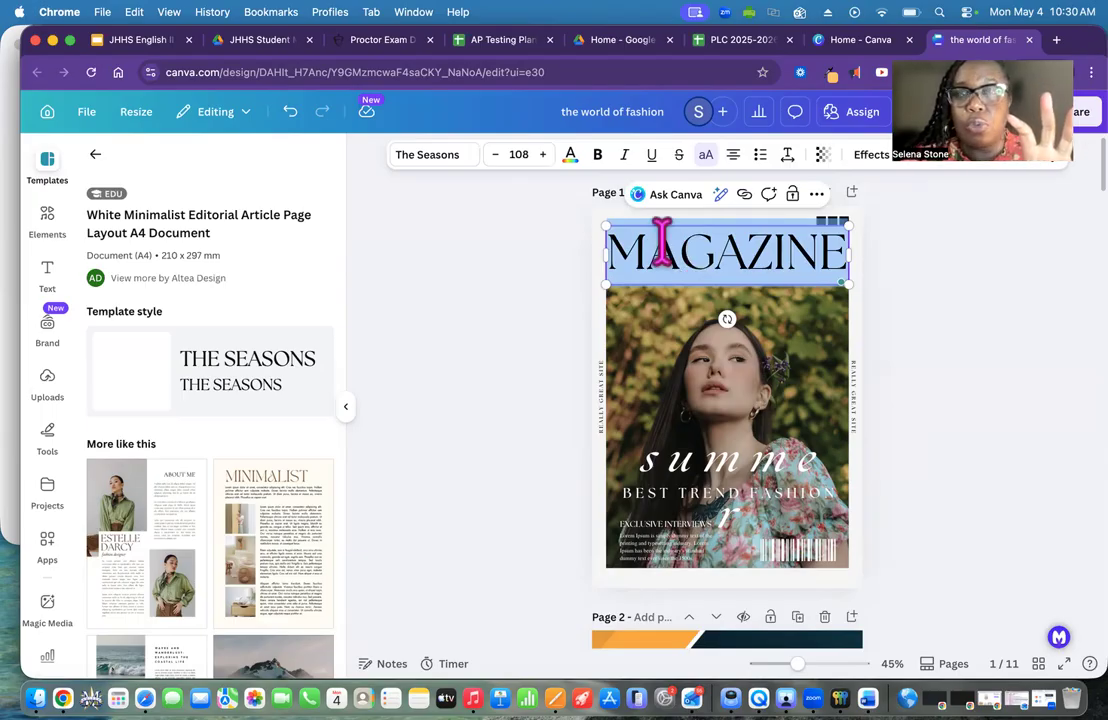
click(456, 160)
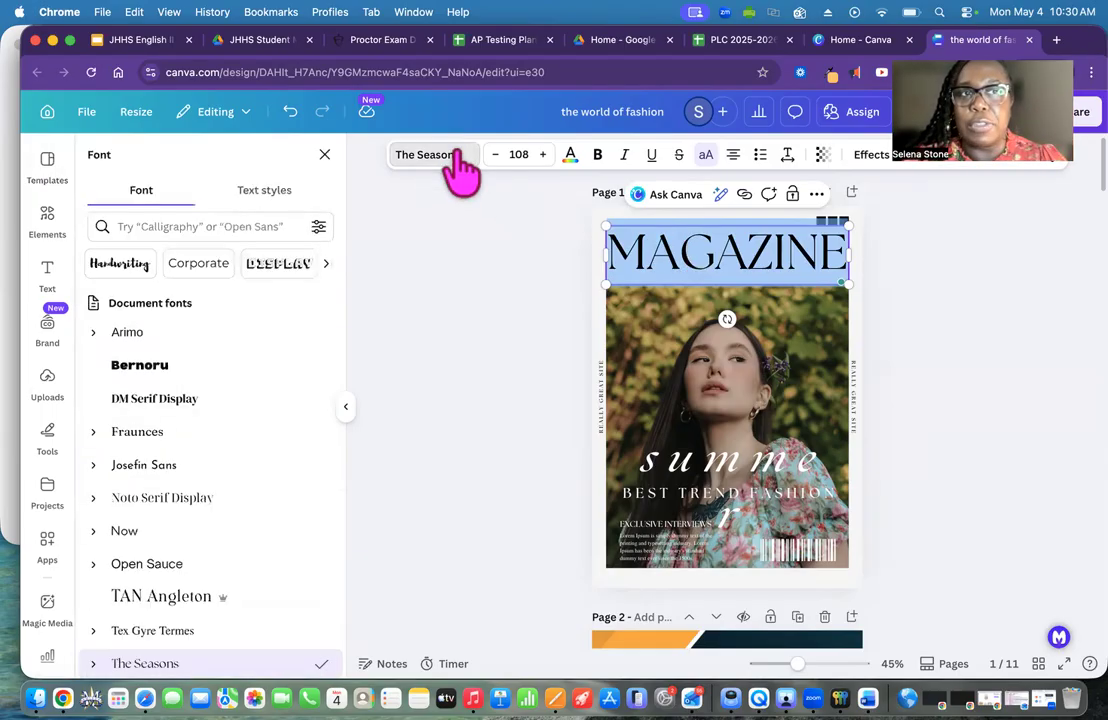
- Change the "Table Of Contents" heading to The Seasons font and replace the Now font with it across the whole design
scroll(740, 292, down, 8)
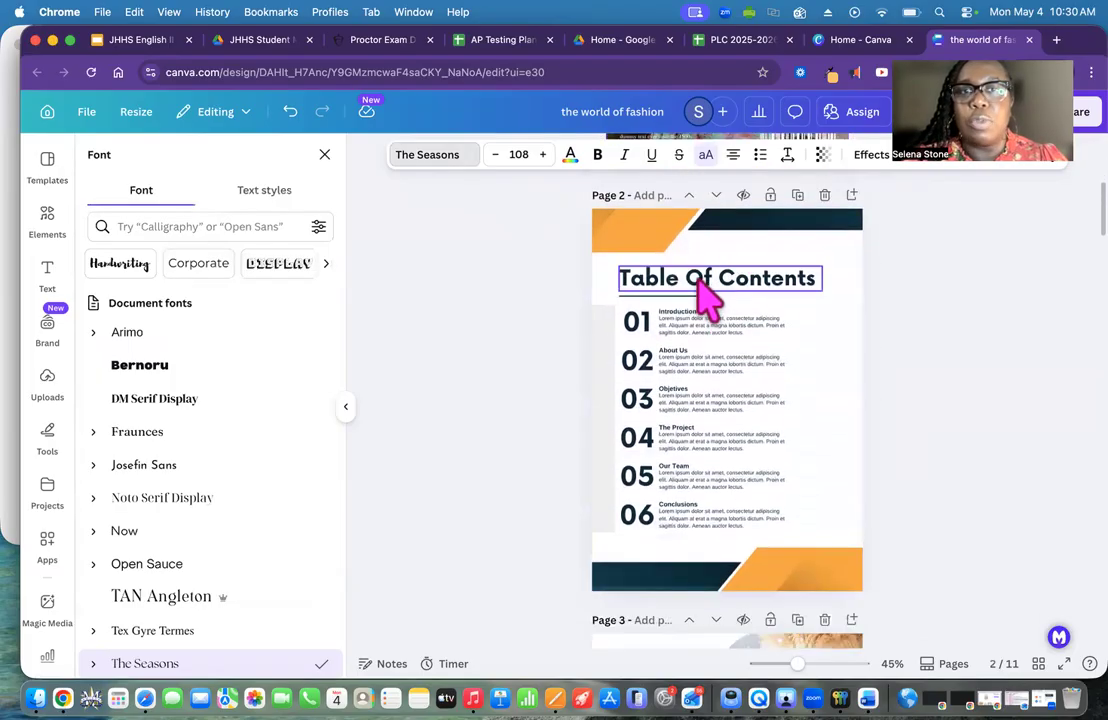
double_click(697, 279)
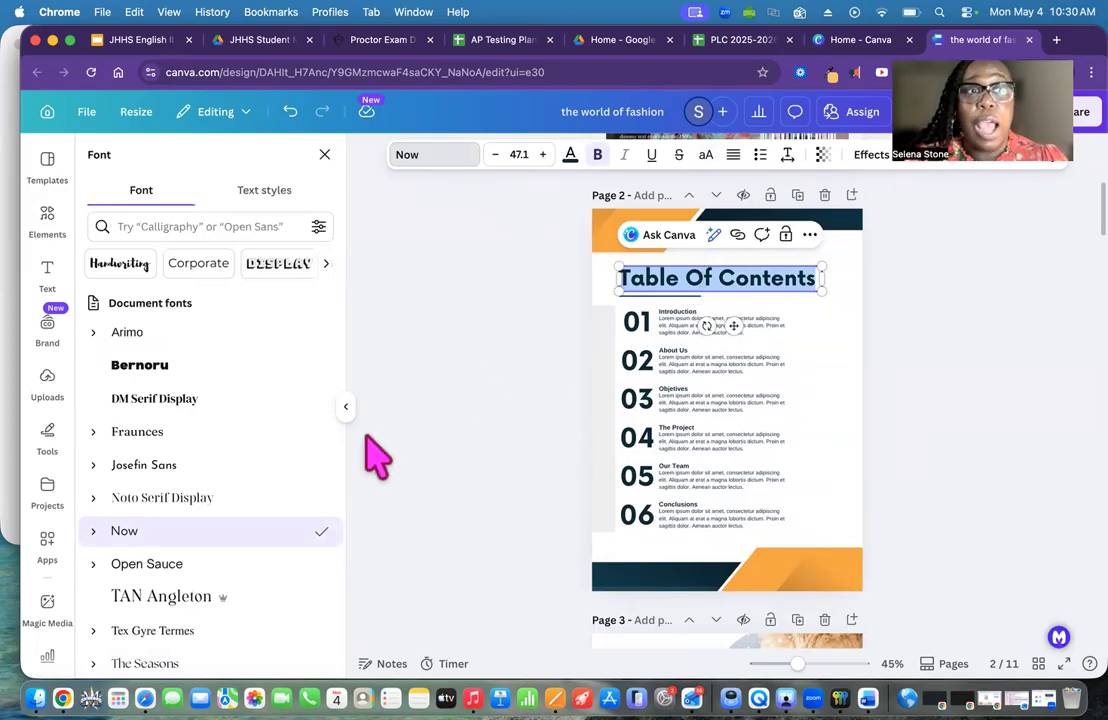
click(207, 226)
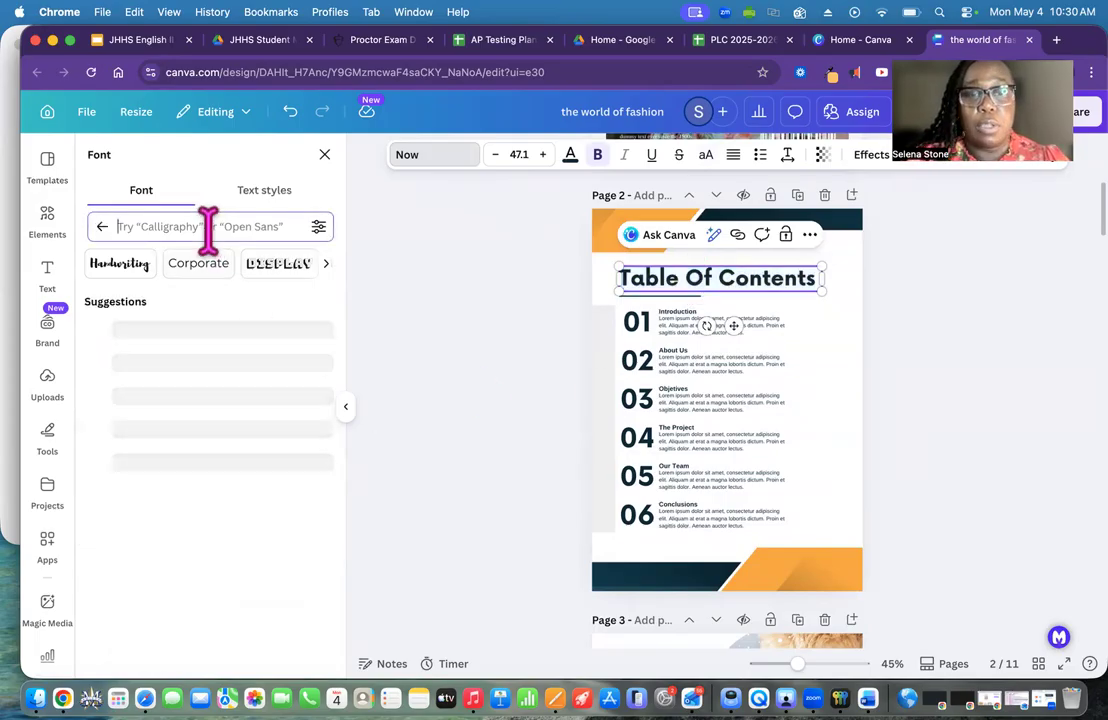
text(season)
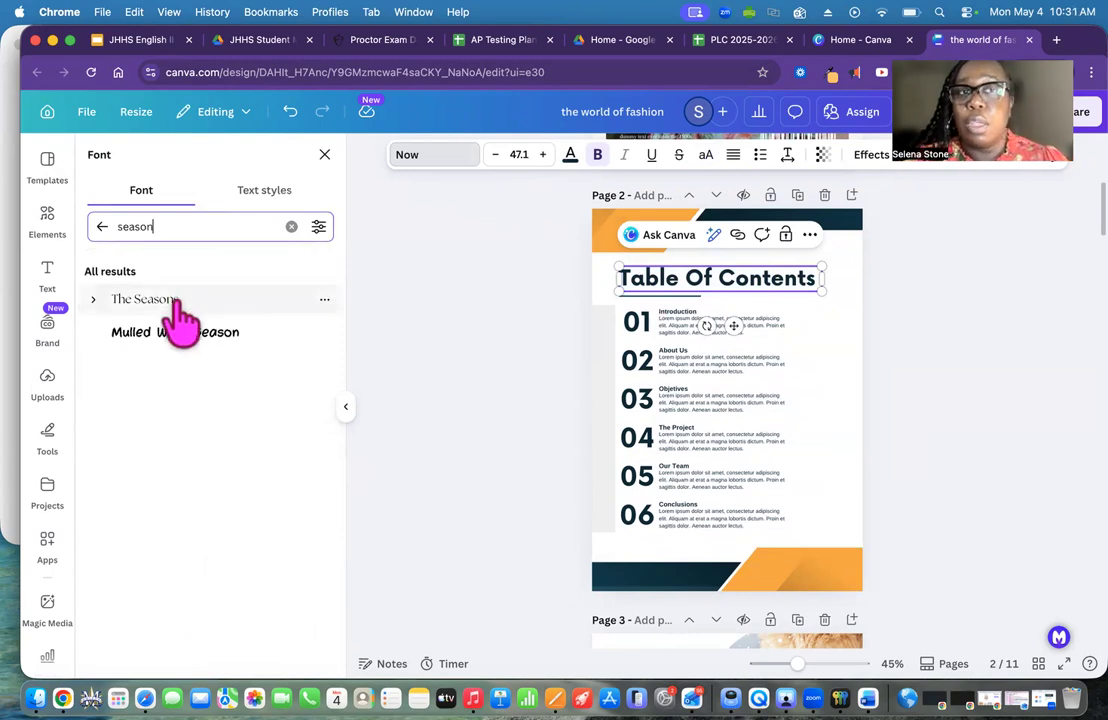
click(181, 316)
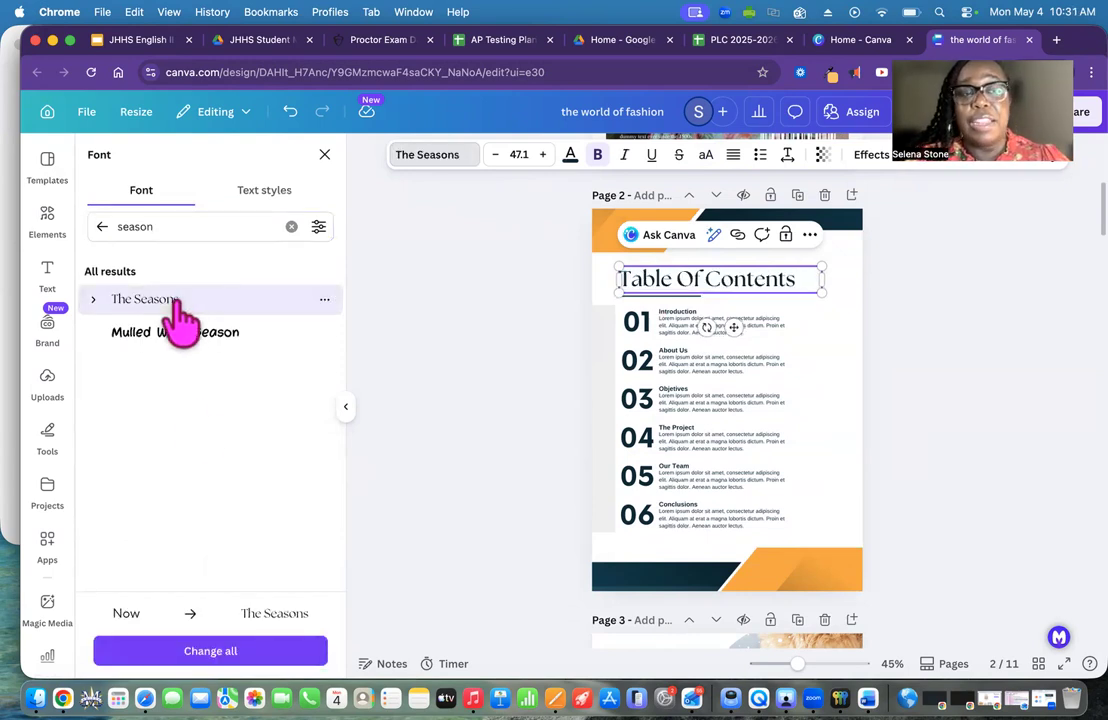
click(210, 651)
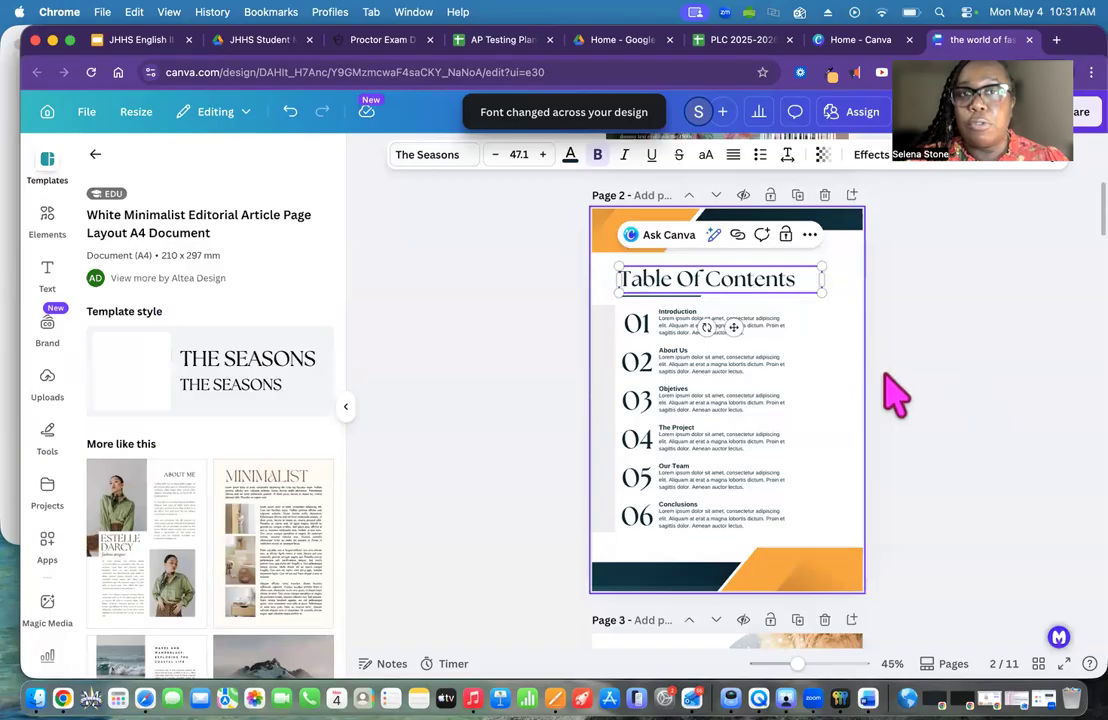
- Change the "Editor's Notes" heading to The Seasons font and replace TAN Angleton with it across the whole design
scroll(890, 395, down, 1)
scroll(882, 382, down, 4)
double_click(627, 357)
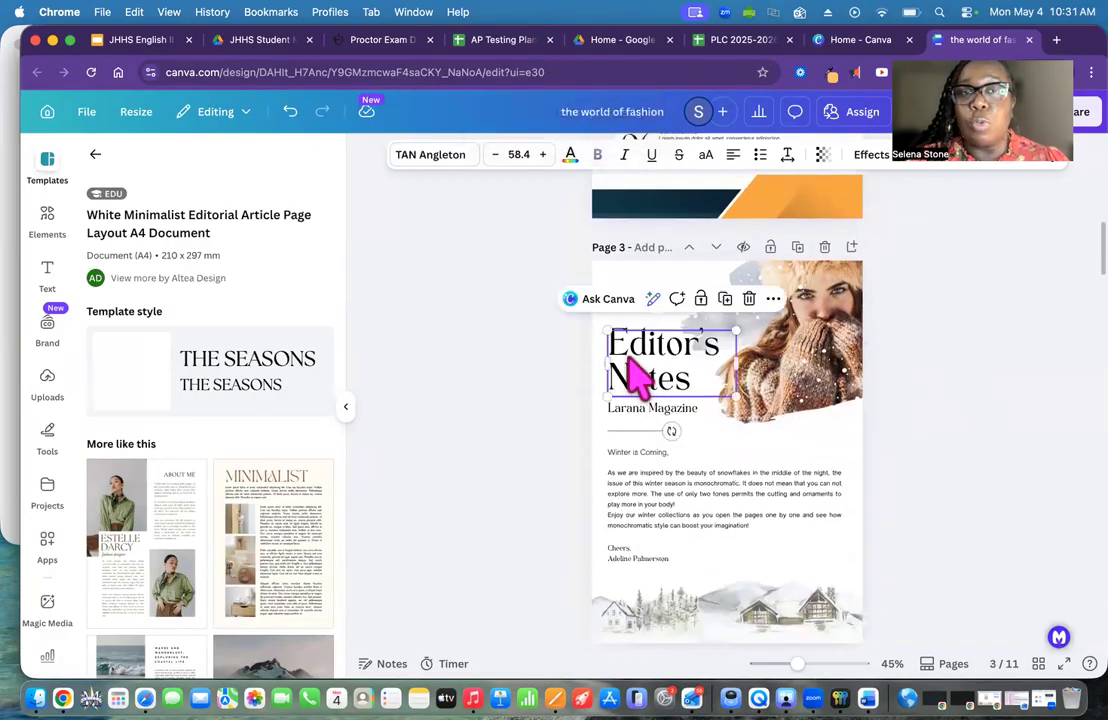
drag(695, 376, 610, 345)
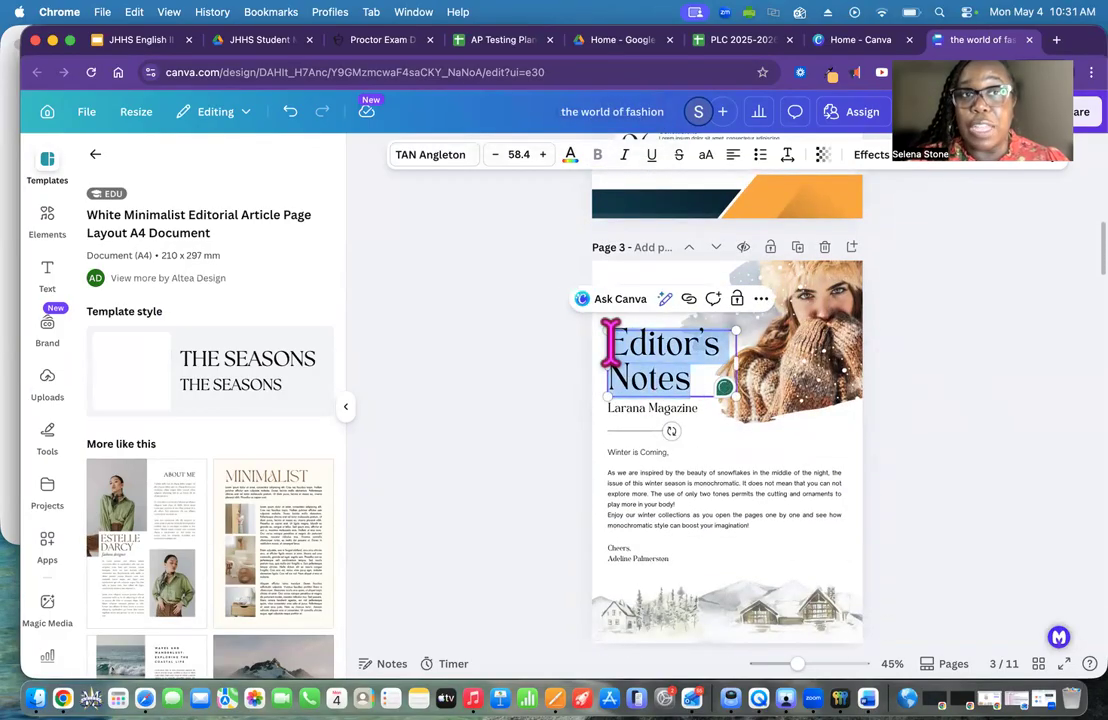
click(445, 160)
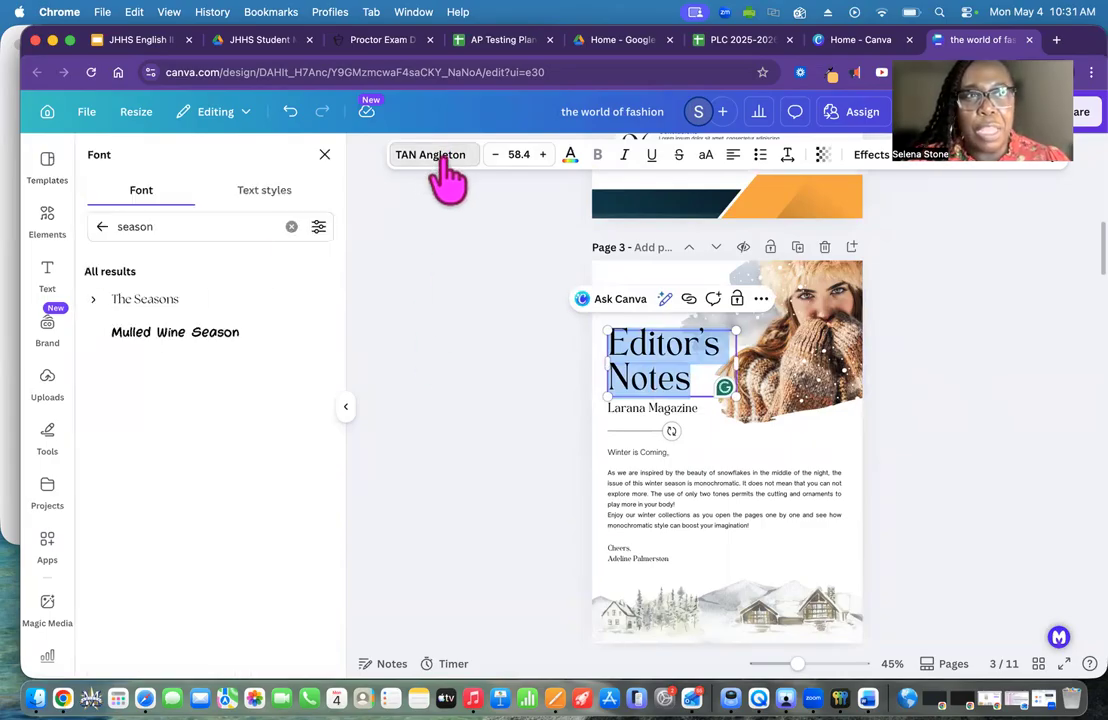
click(170, 320)
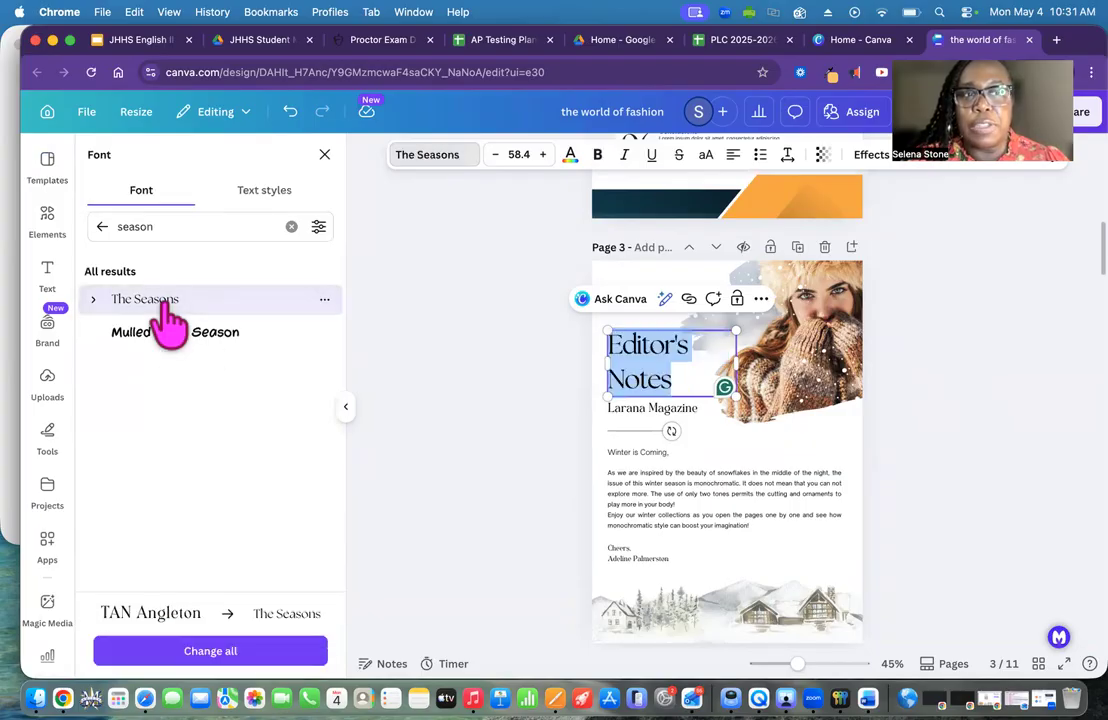
click(213, 653)
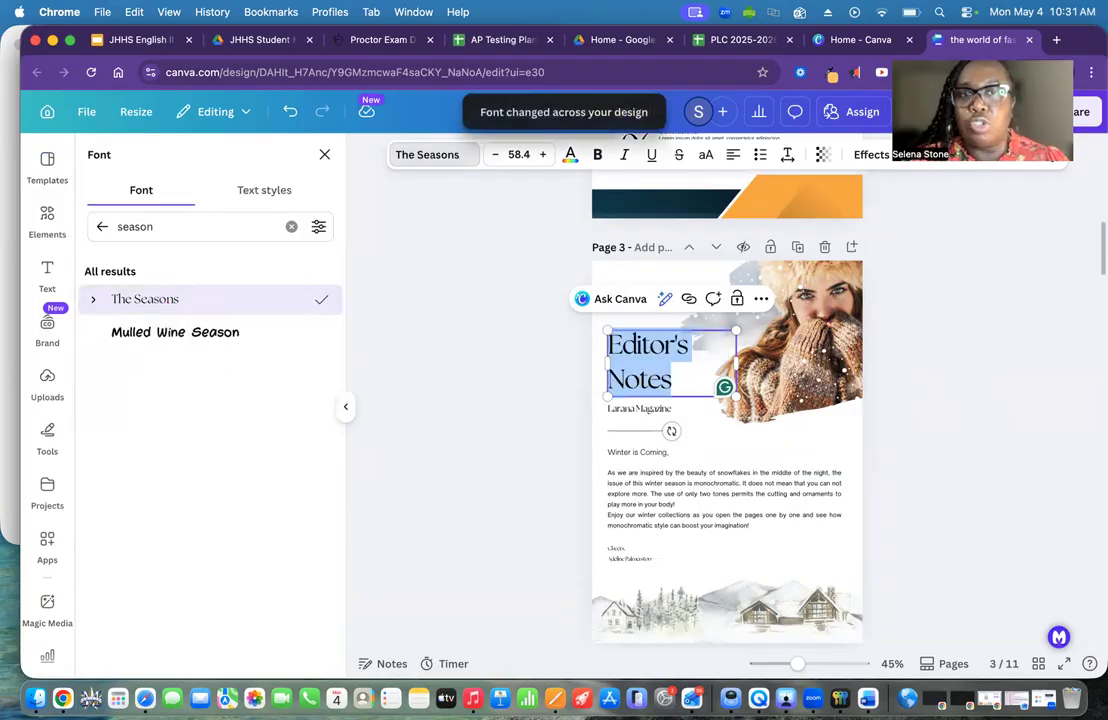
- Change "The World of Fashion" title on page 4 to The Seasons font
scroll(760, 540, down, 6)
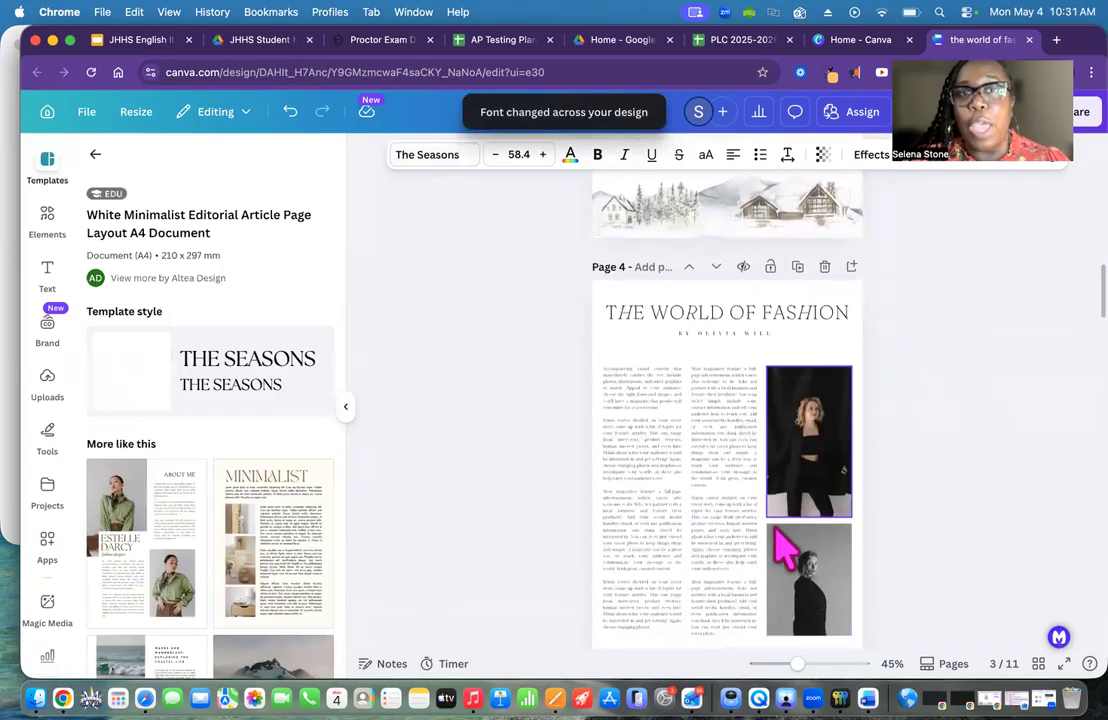
click(735, 322)
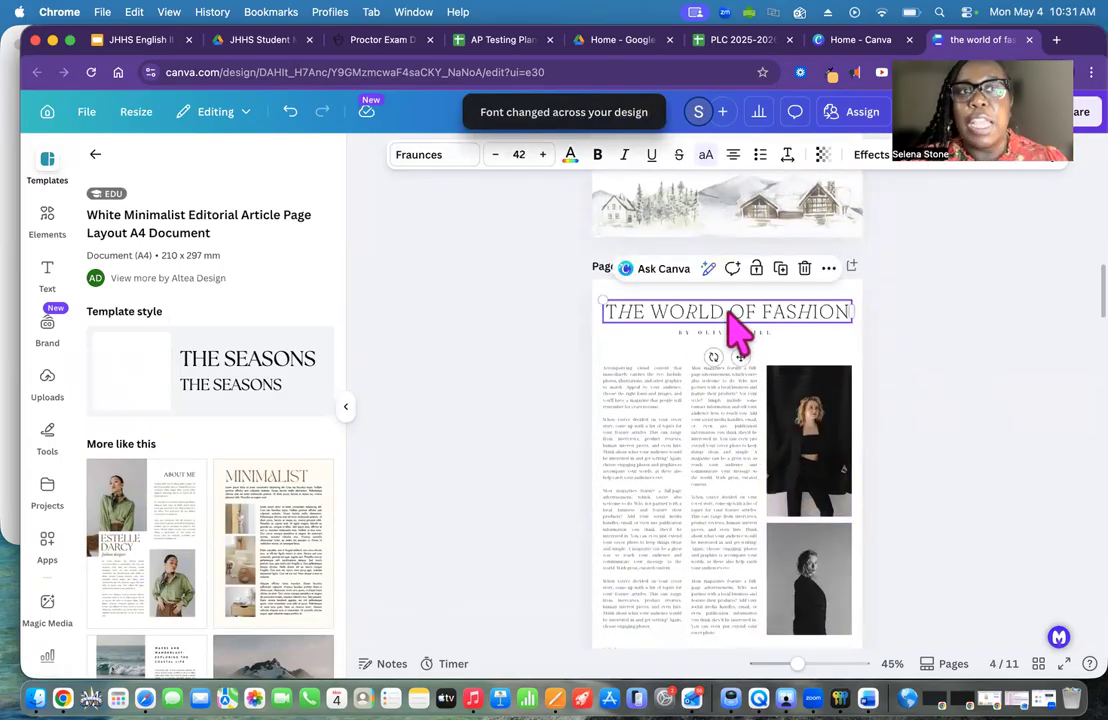
double_click(727, 310)
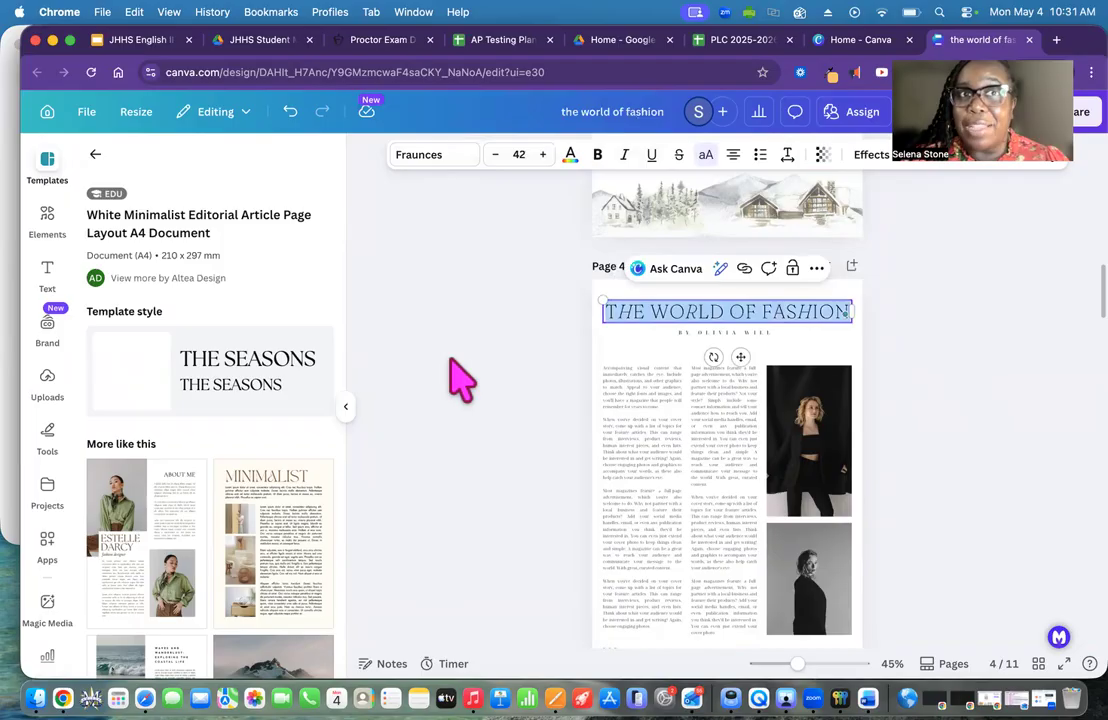
click(437, 164)
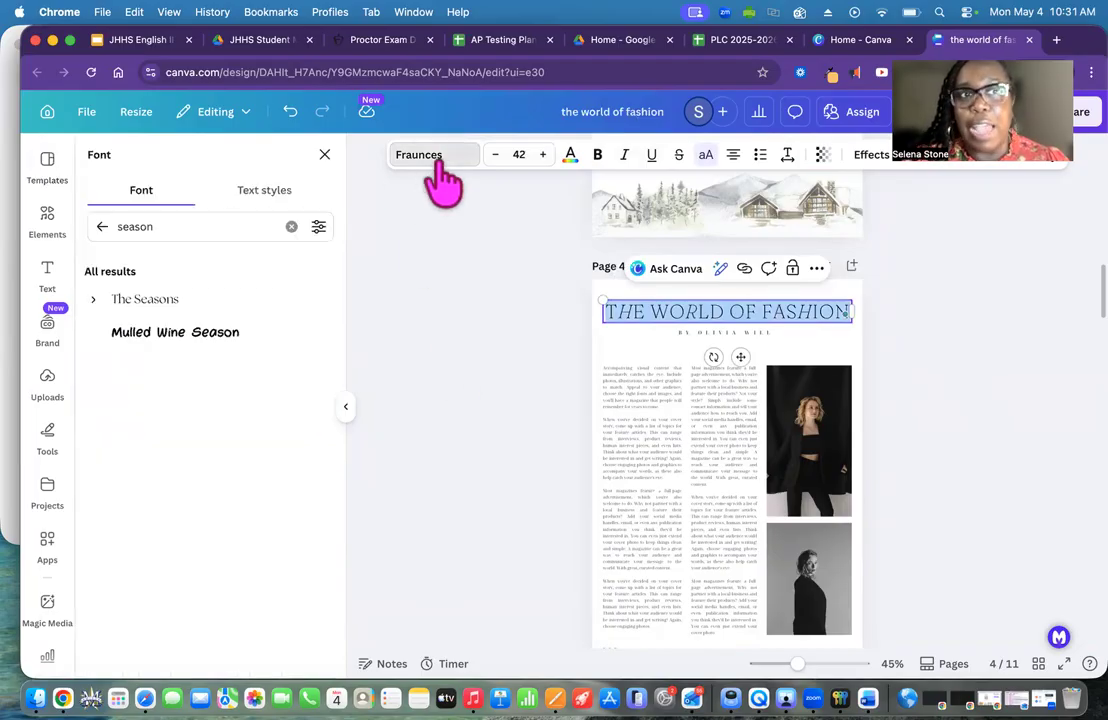
click(165, 318)
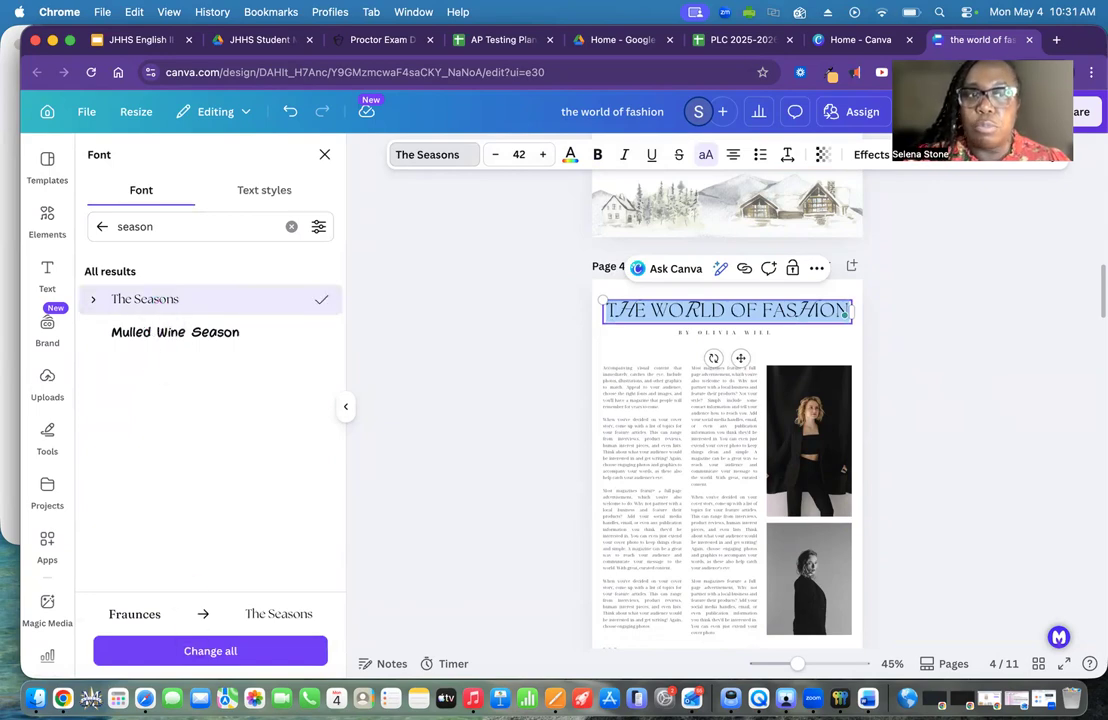
- Replace Fraunces with The Seasons across the whole design and check the heading fonts on pages 6, 7 and 8
click(210, 651)
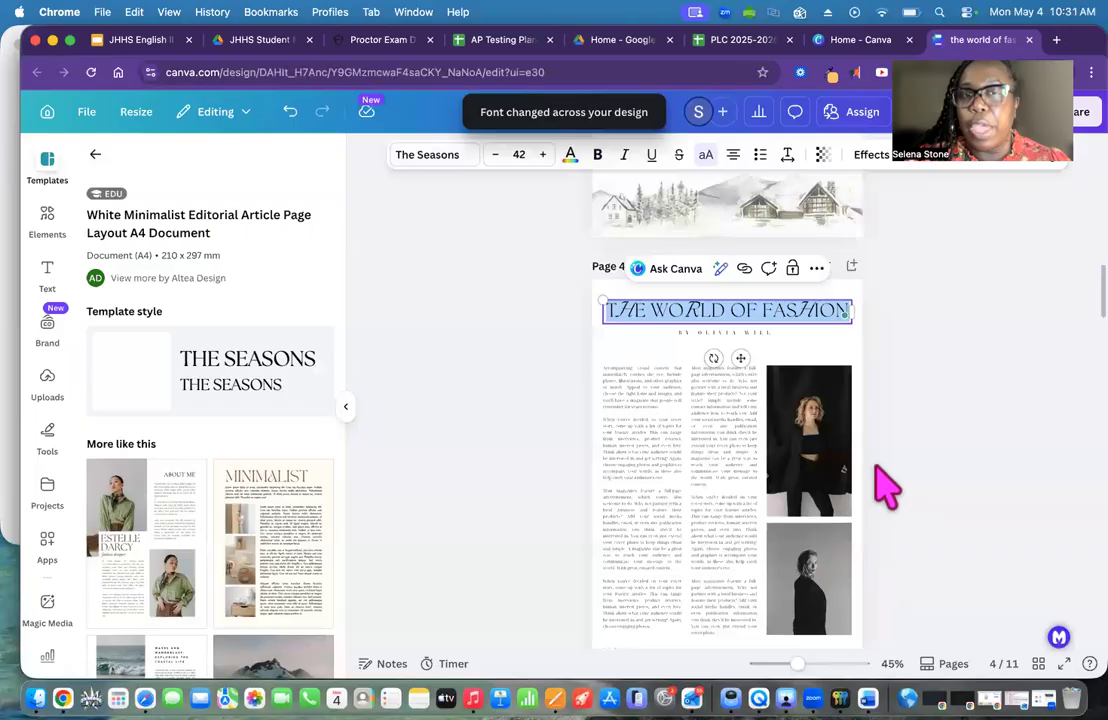
scroll(883, 485, down, 10)
scroll(887, 487, down, 2)
click(660, 360)
double_click(648, 341)
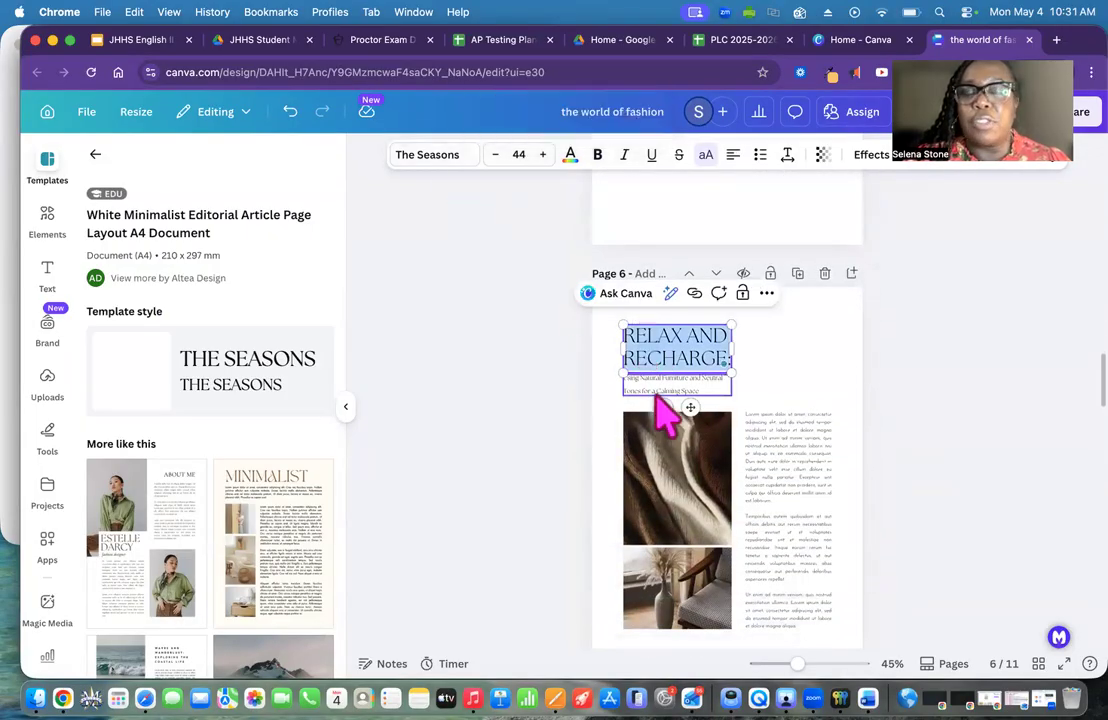
scroll(655, 403, down, 5)
double_click(662, 245)
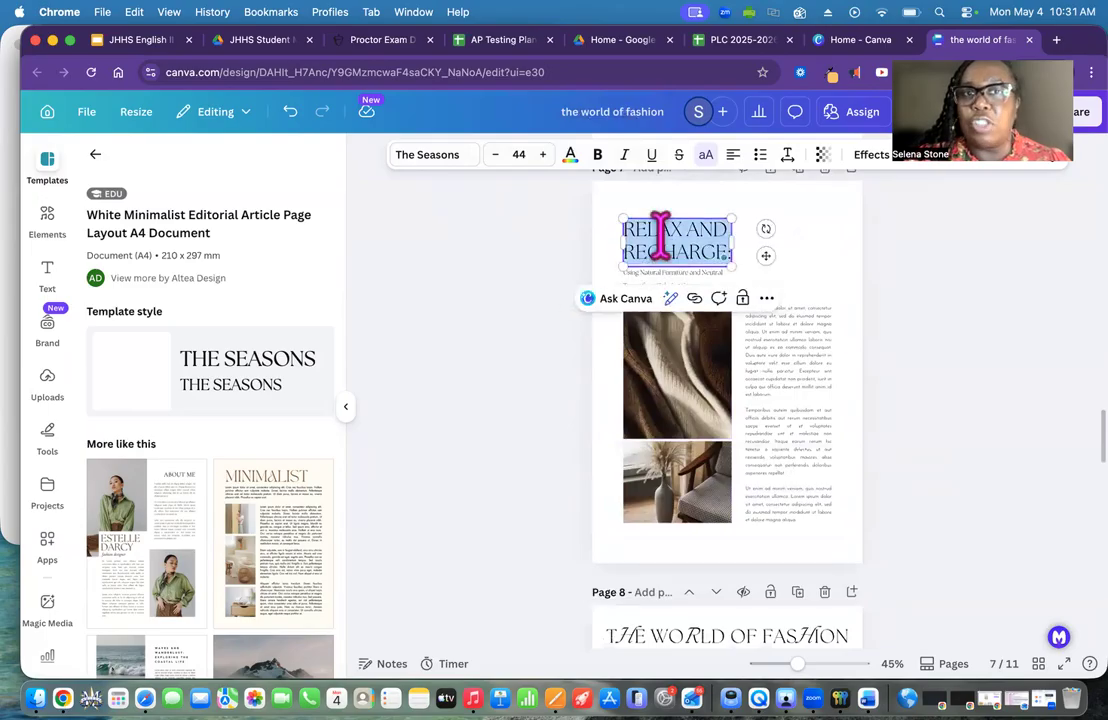
scroll(660, 235, down, 3)
click(663, 438)
double_click(658, 435)
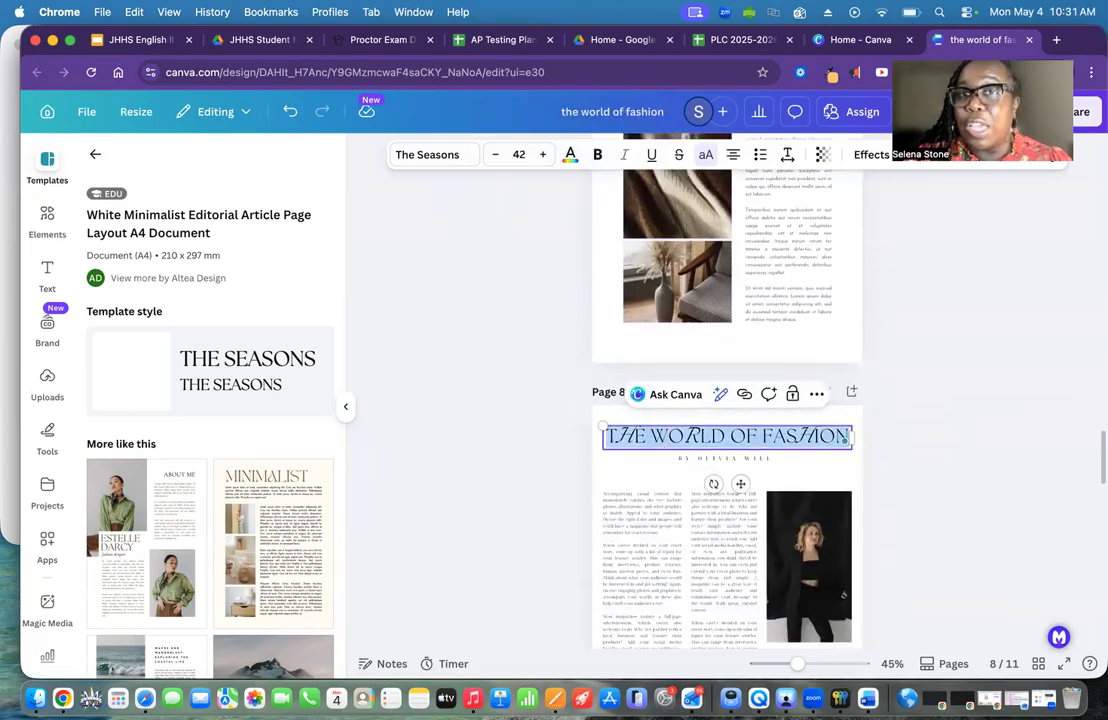
click(925, 437)
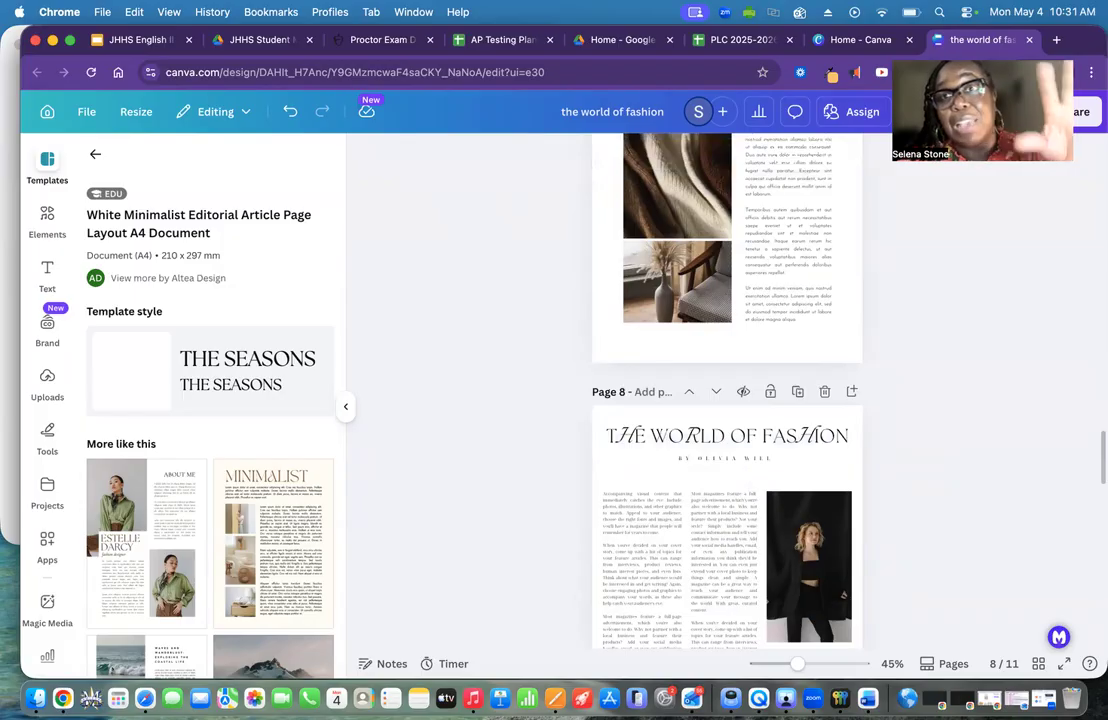
- Select the description under "Introduction" on page 2 and filter the font choices to the Paragraph category
scroll(727, 390, up, 20)
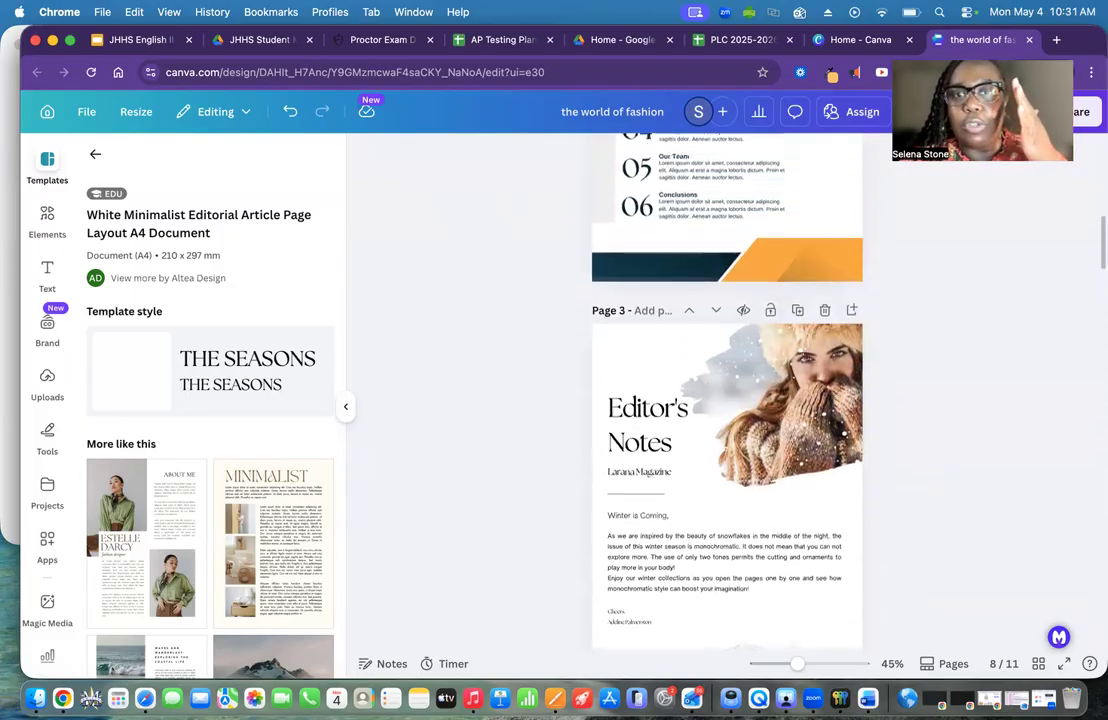
scroll(727, 390, up, 10)
scroll(727, 390, up, 1)
scroll(908, 470, down, 3)
click(697, 352)
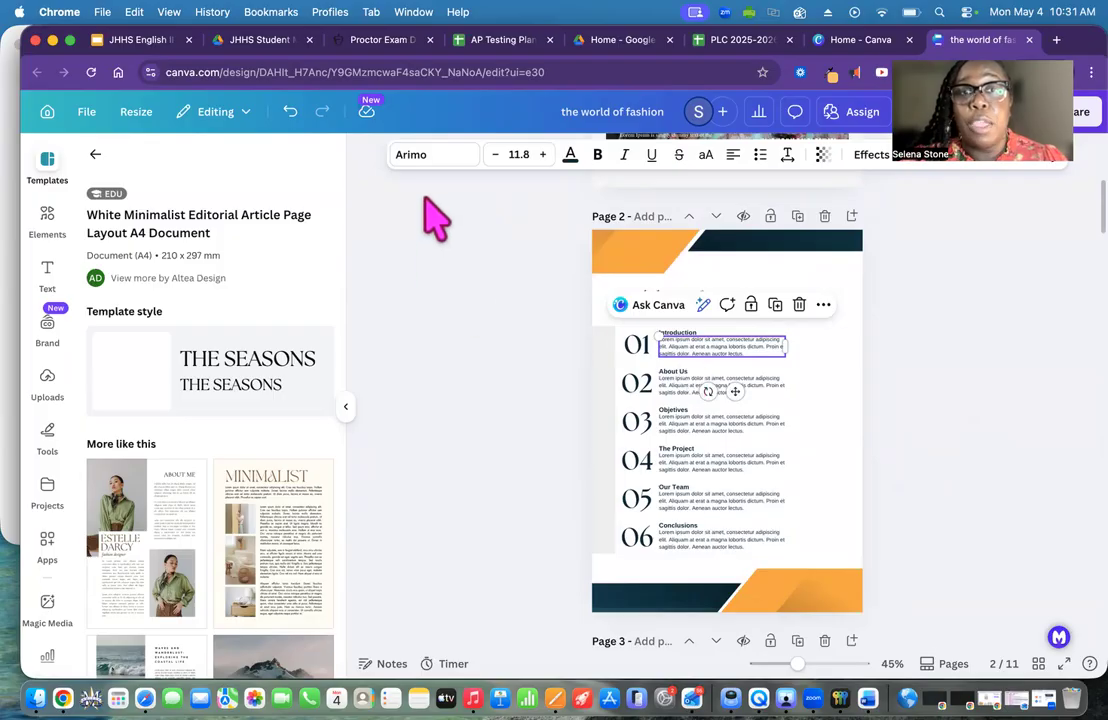
click(413, 155)
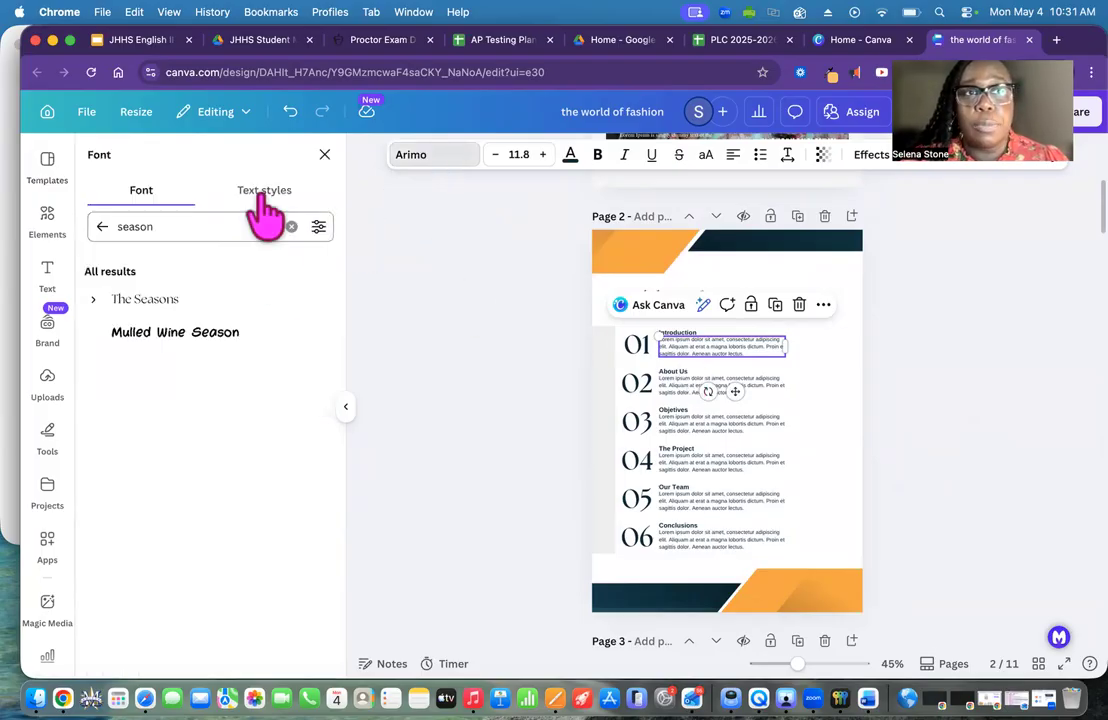
click(324, 155)
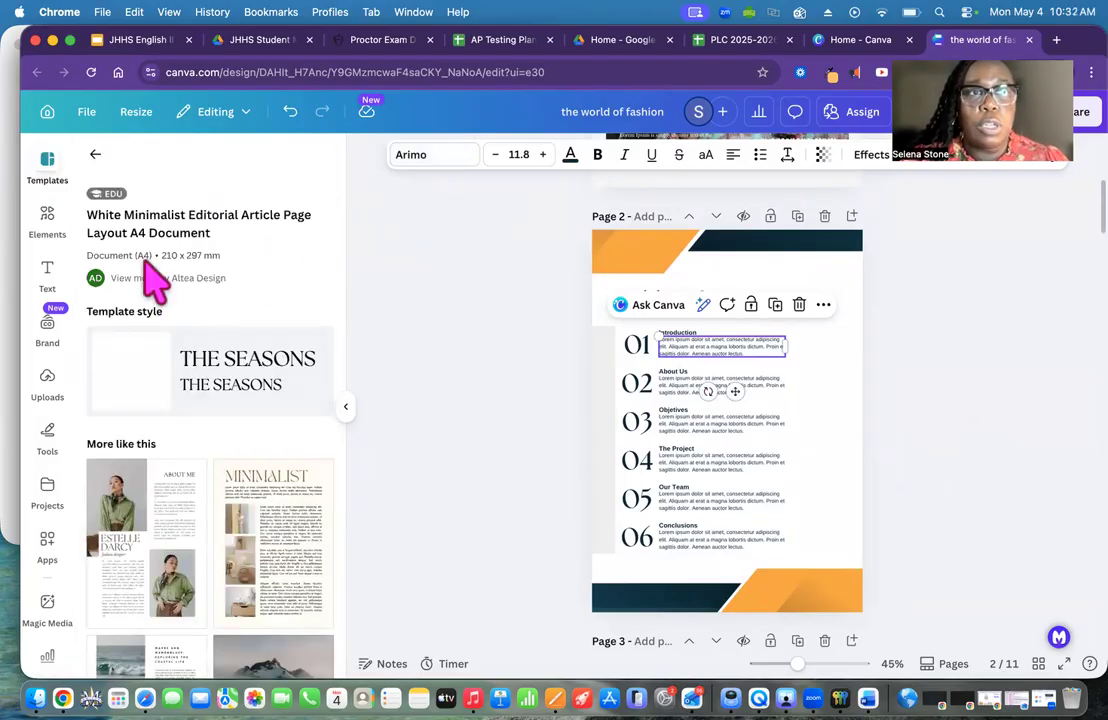
click(95, 154)
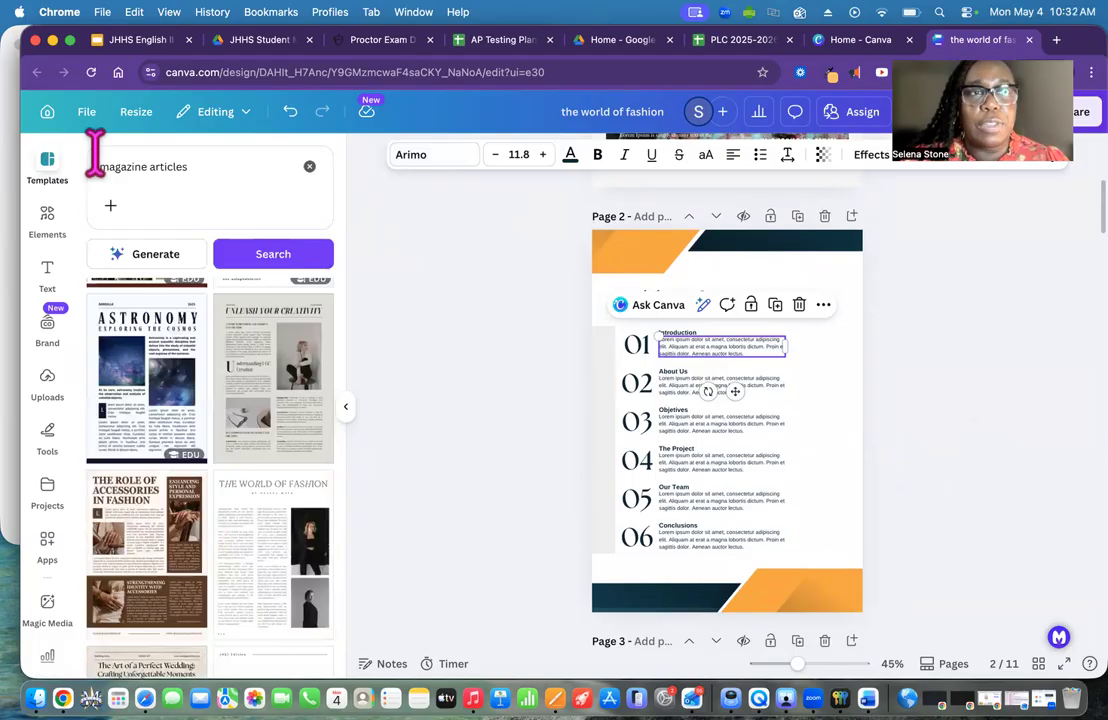
click(428, 160)
click(290, 228)
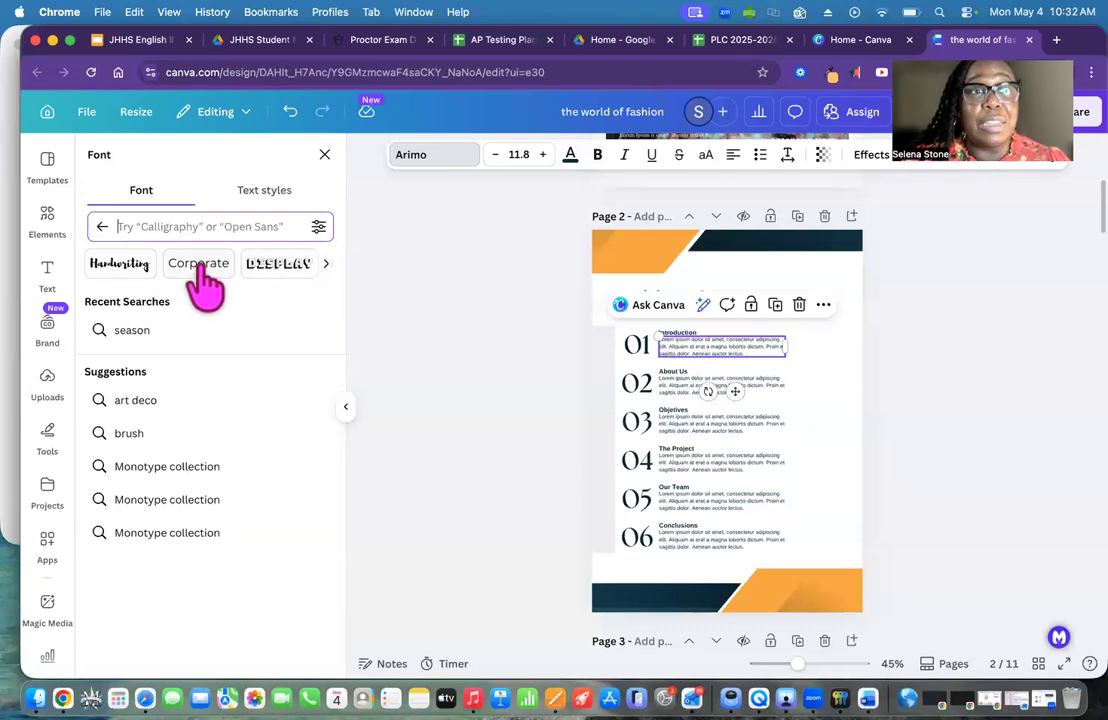
click(324, 265)
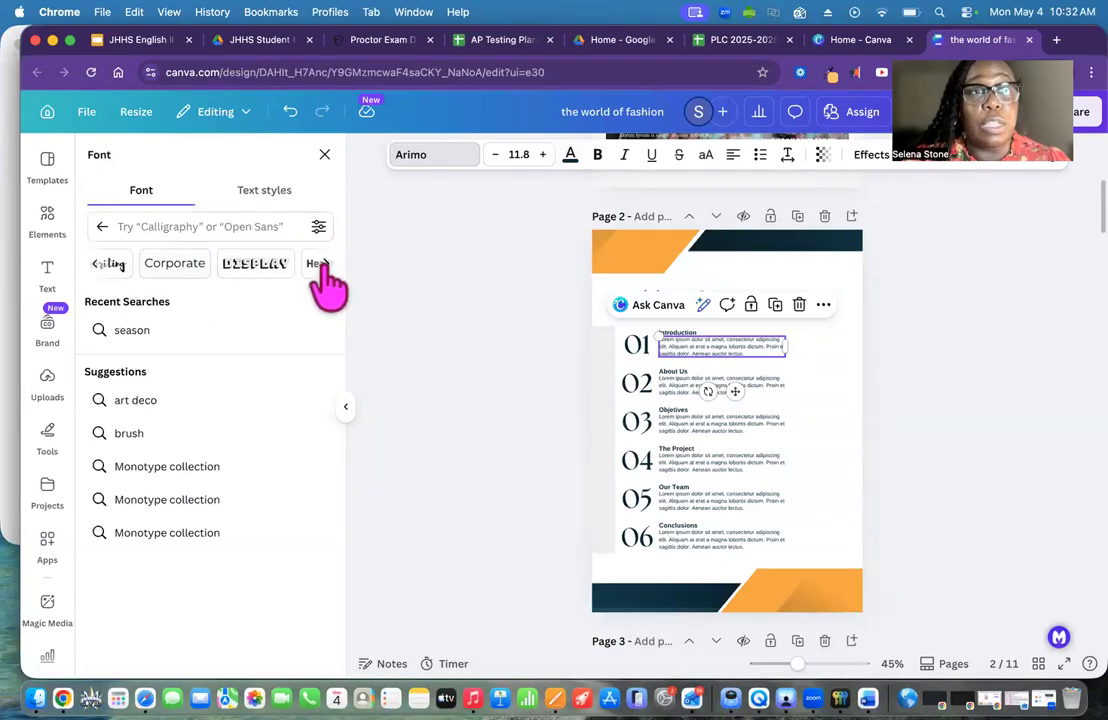
click(184, 272)
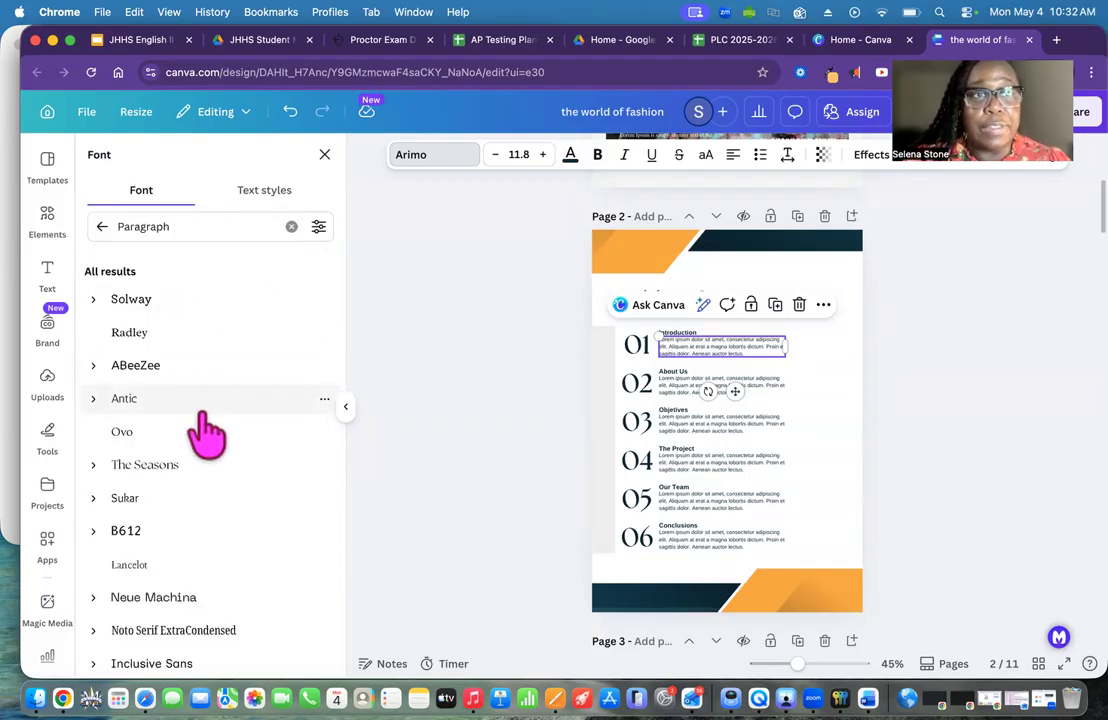
- Change the page 2 "Introduction" description to Rugrats Sans and replace Arimo with it across the whole design
scroll(205, 430, down, 4)
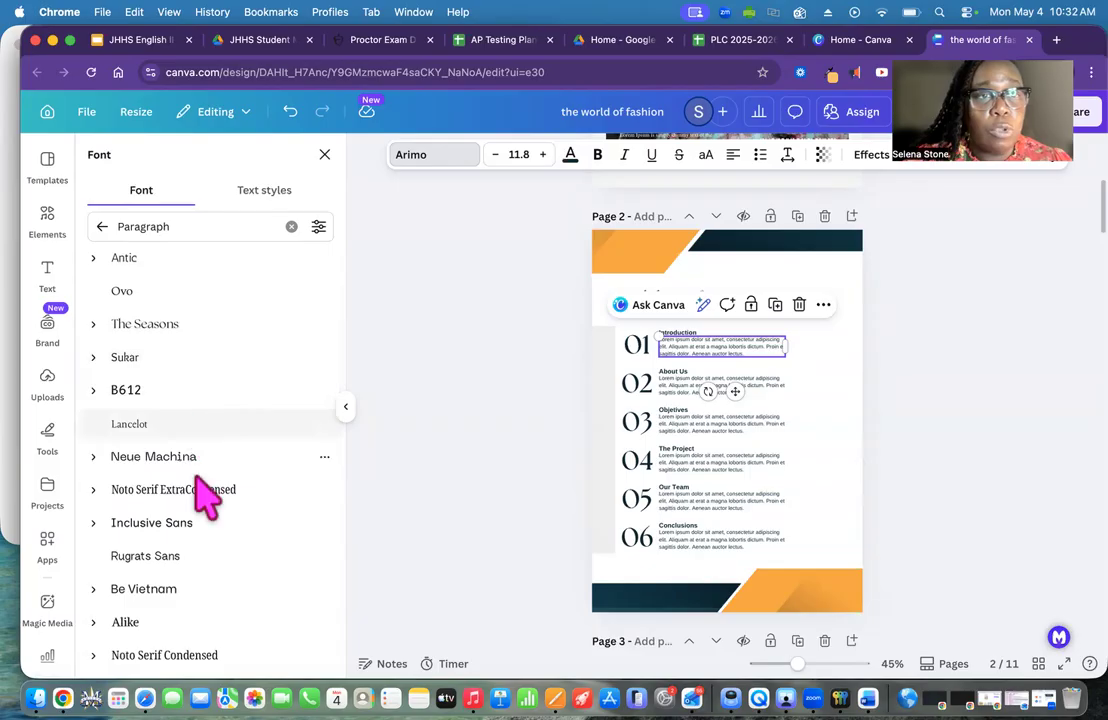
scroll(205, 560, down, 2)
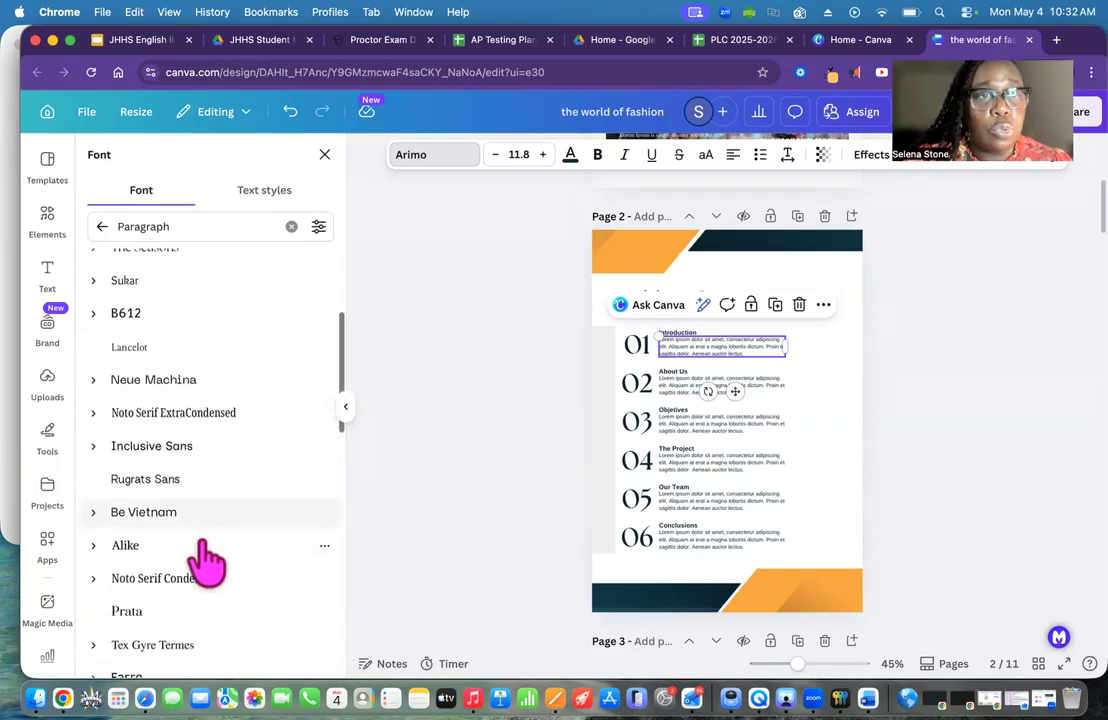
click(184, 478)
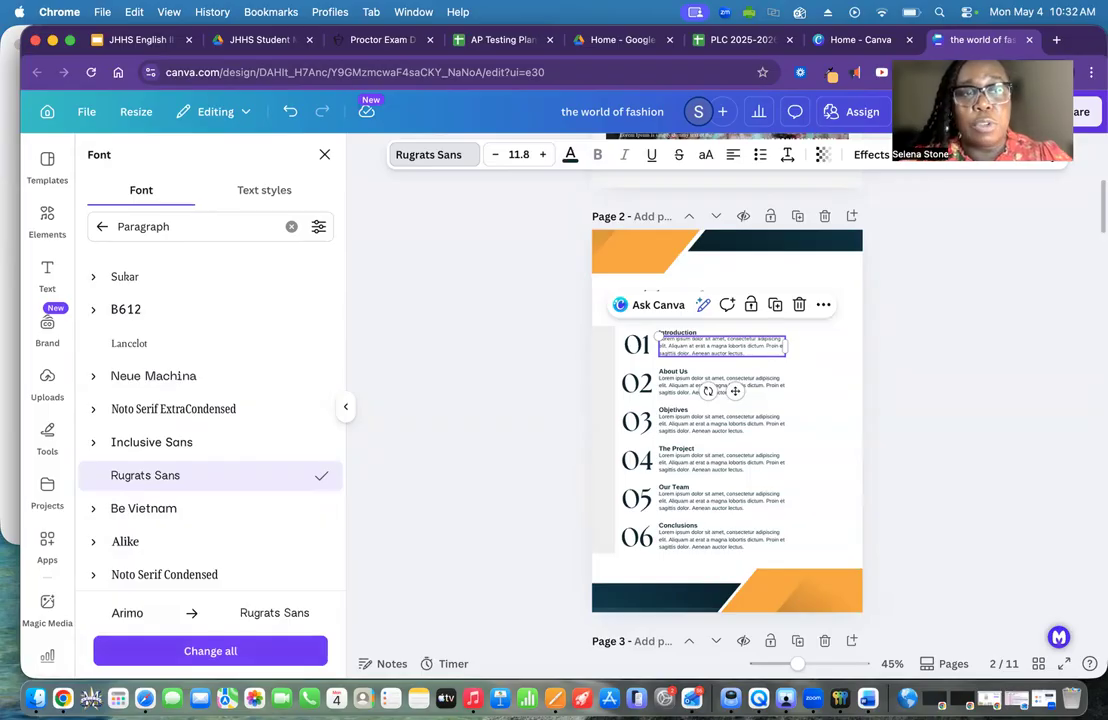
click(210, 651)
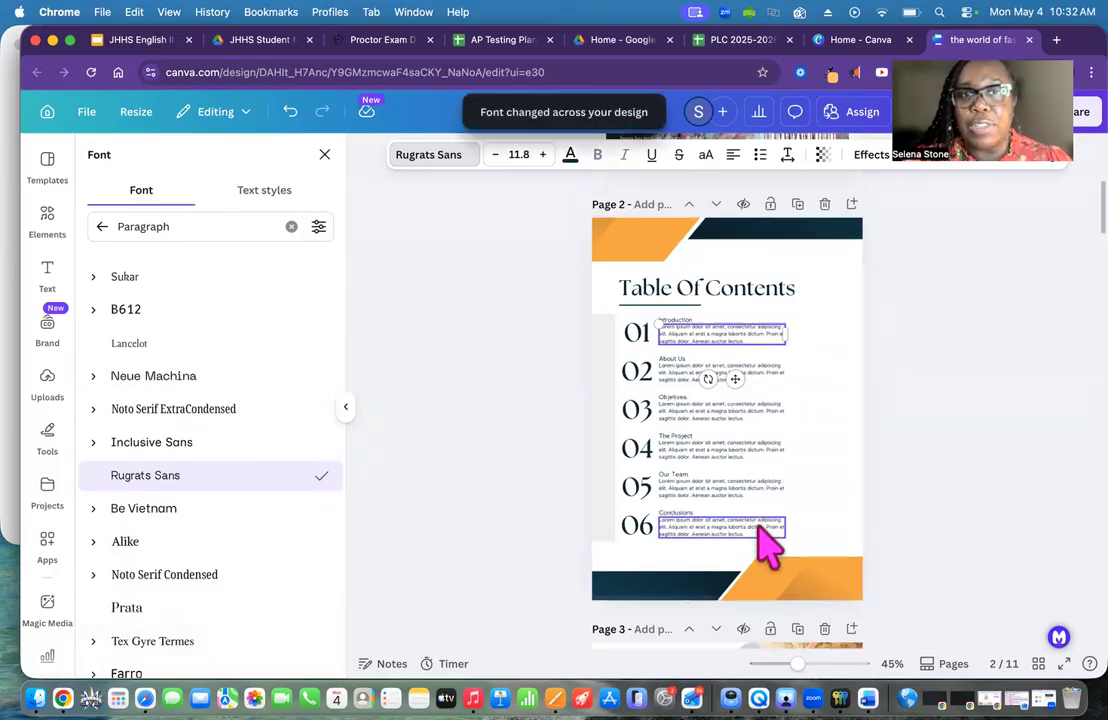
- Change the Editor's Notes body text on page 3 to Rugrats Sans and replace Open Sauce with it across the whole design
scroll(768, 545, down, 5)
click(683, 493)
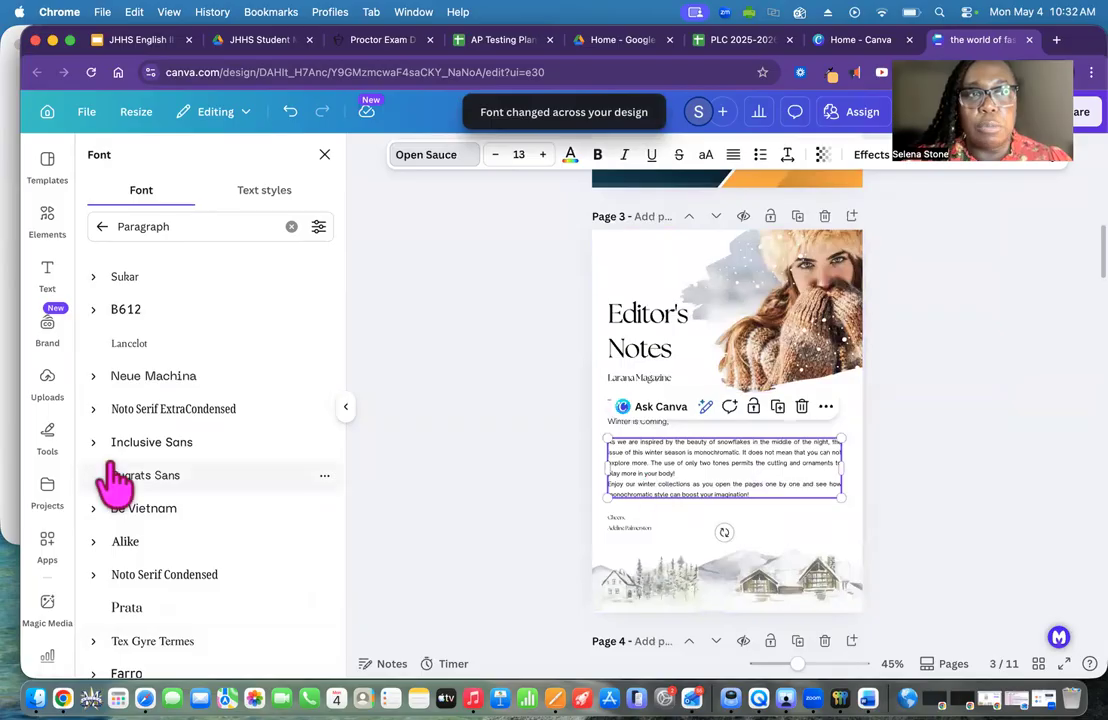
scroll(720, 475, down, 1)
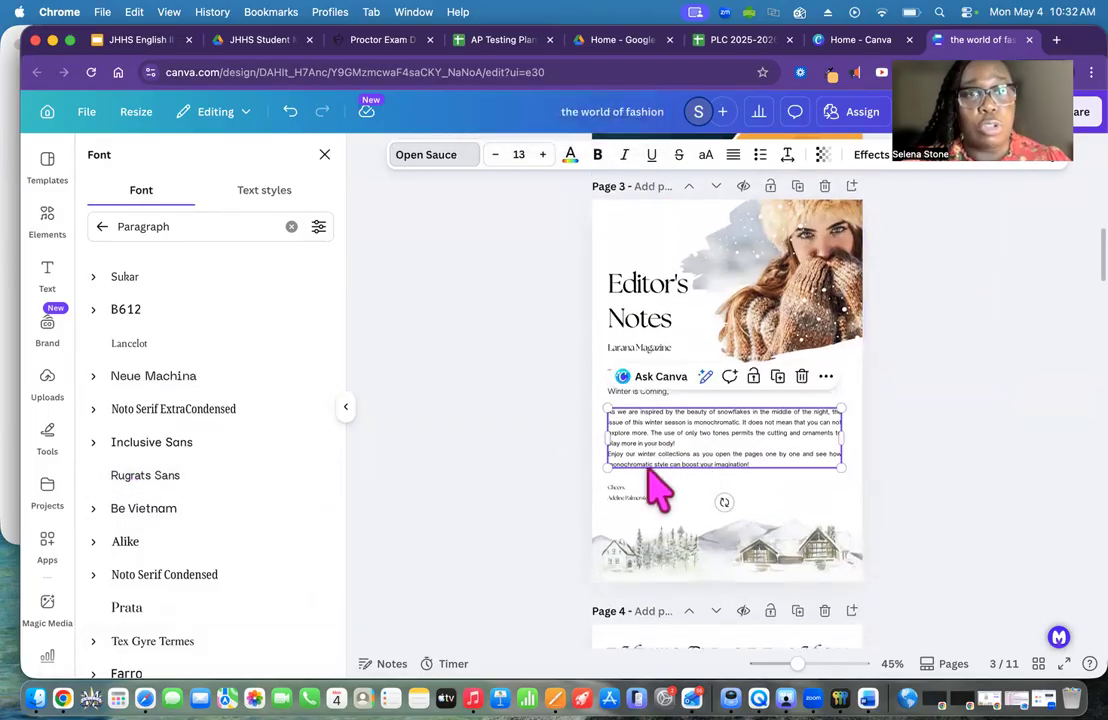
click(977, 412)
click(1022, 400)
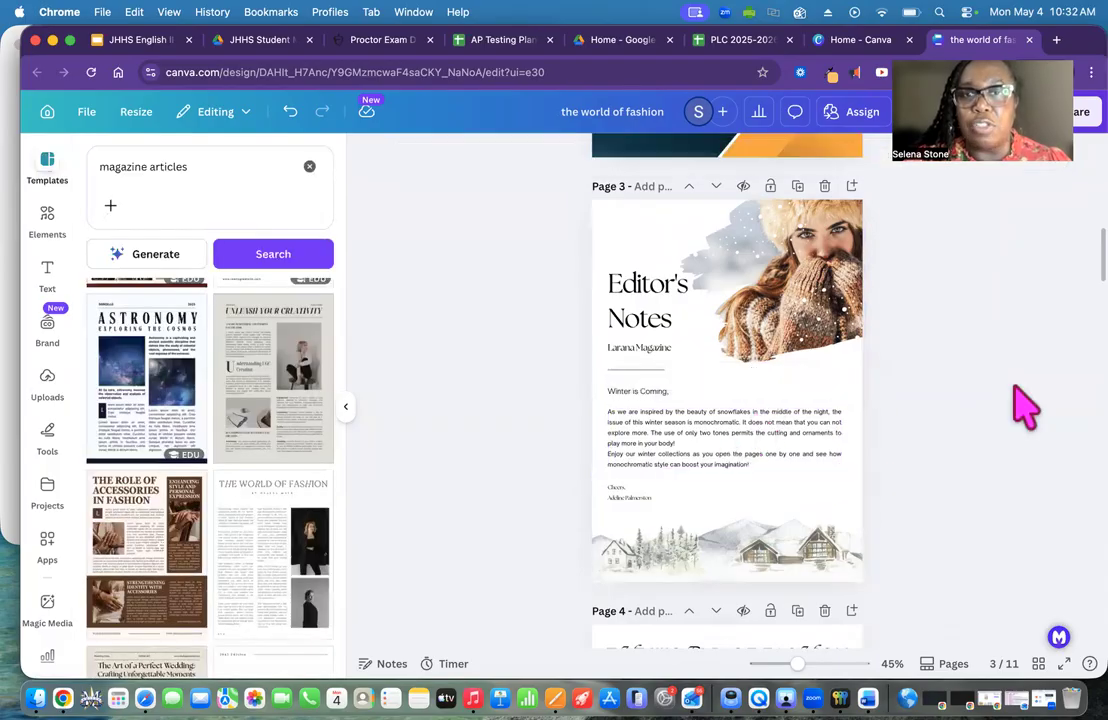
click(750, 428)
click(449, 163)
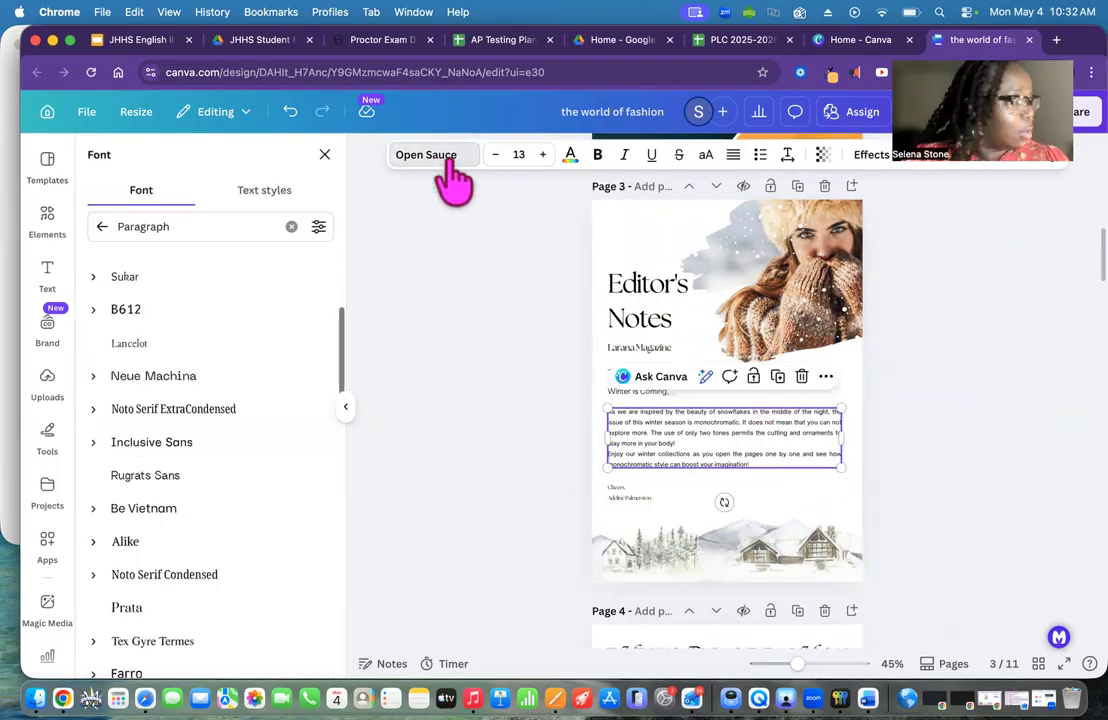
click(158, 476)
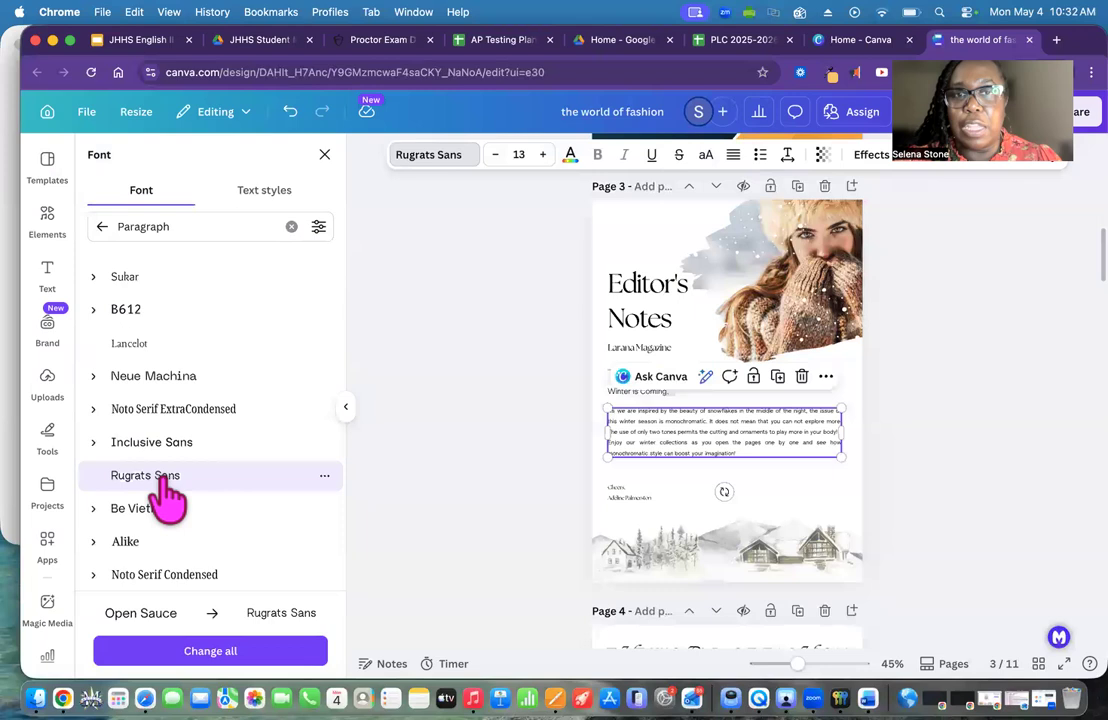
click(210, 651)
- Change the first article column on page 4 to Rugrats Sans and apply the font replacement across the whole design
scroll(712, 540, down, 5)
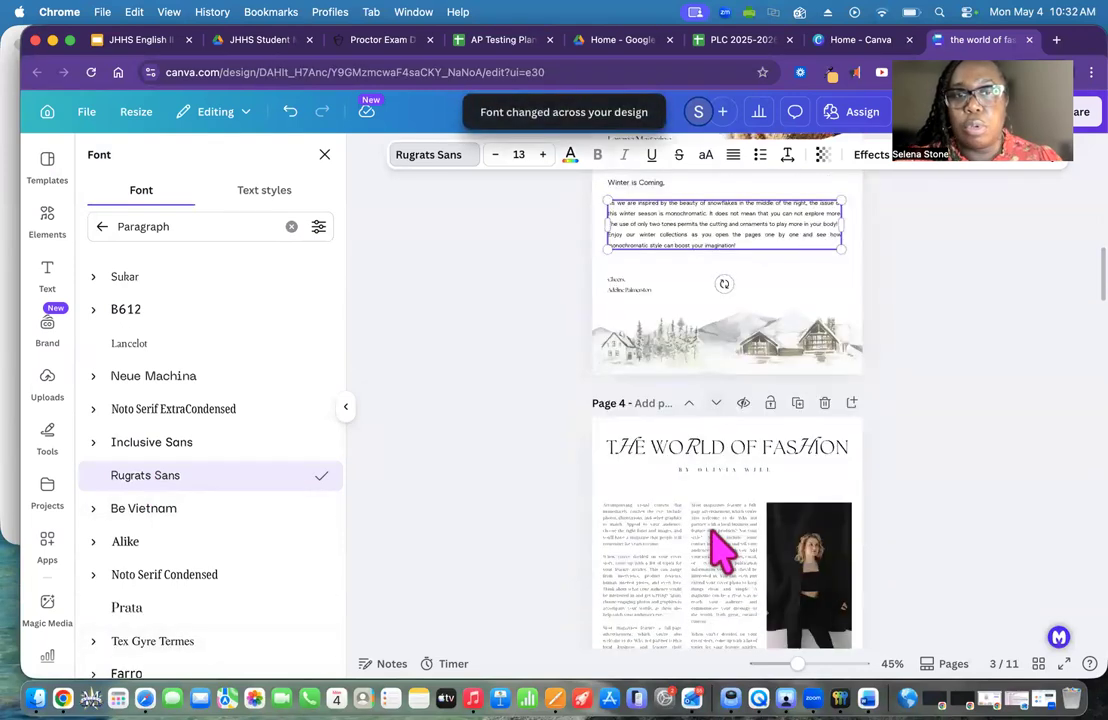
click(655, 425)
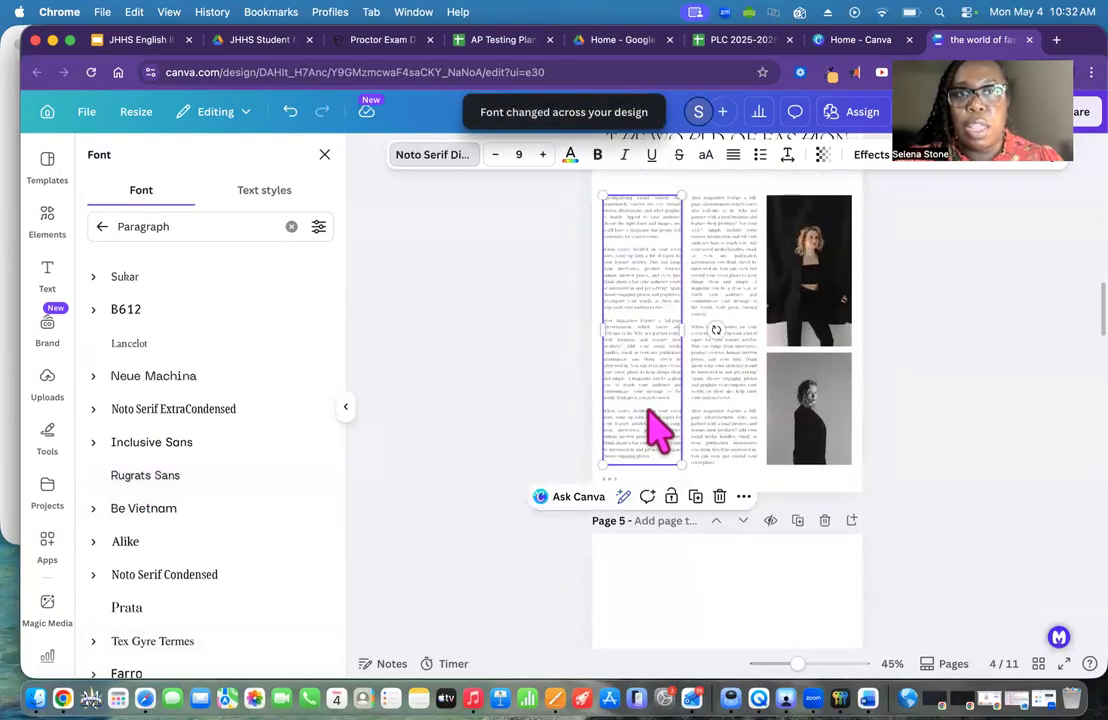
click(158, 482)
click(197, 651)
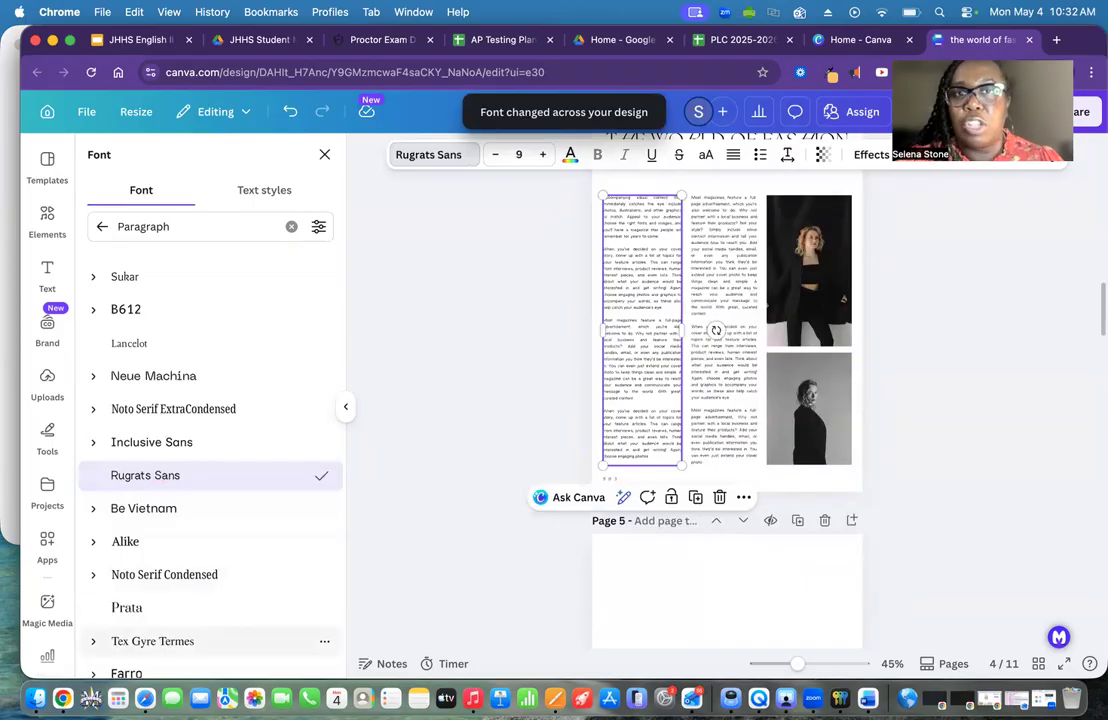
- Change the "Relax and Recharge" body text on page 6 to Rugrats Sans and apply the font replacement across the whole design
scroll(752, 400, down, 5)
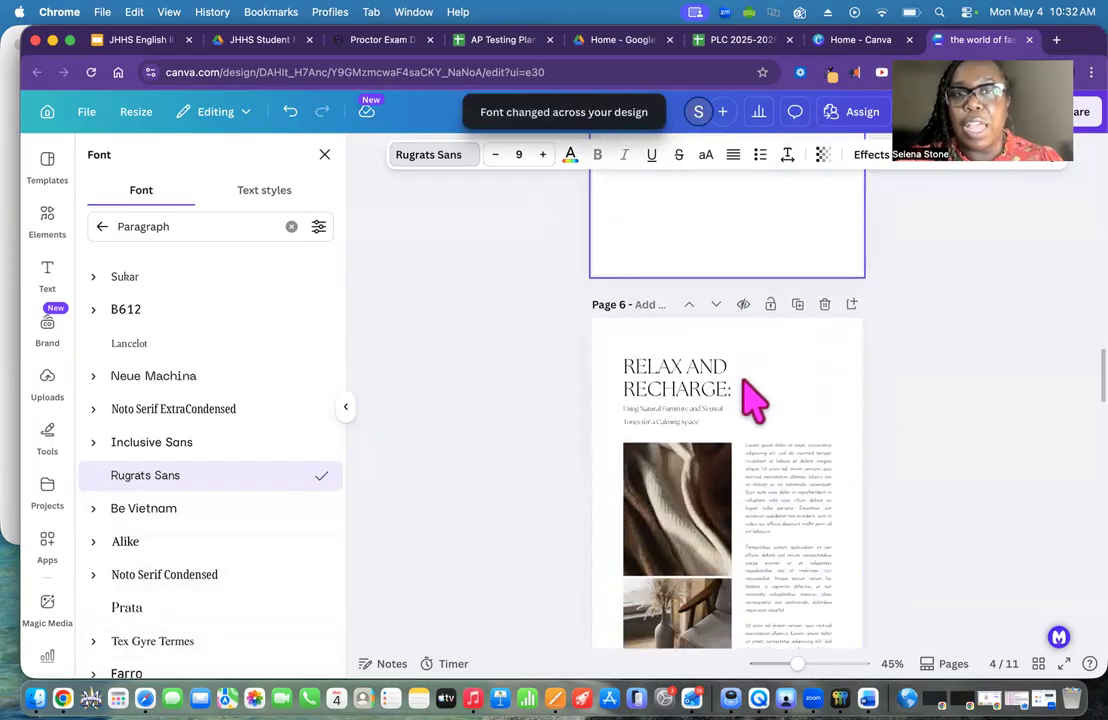
click(796, 440)
click(165, 477)
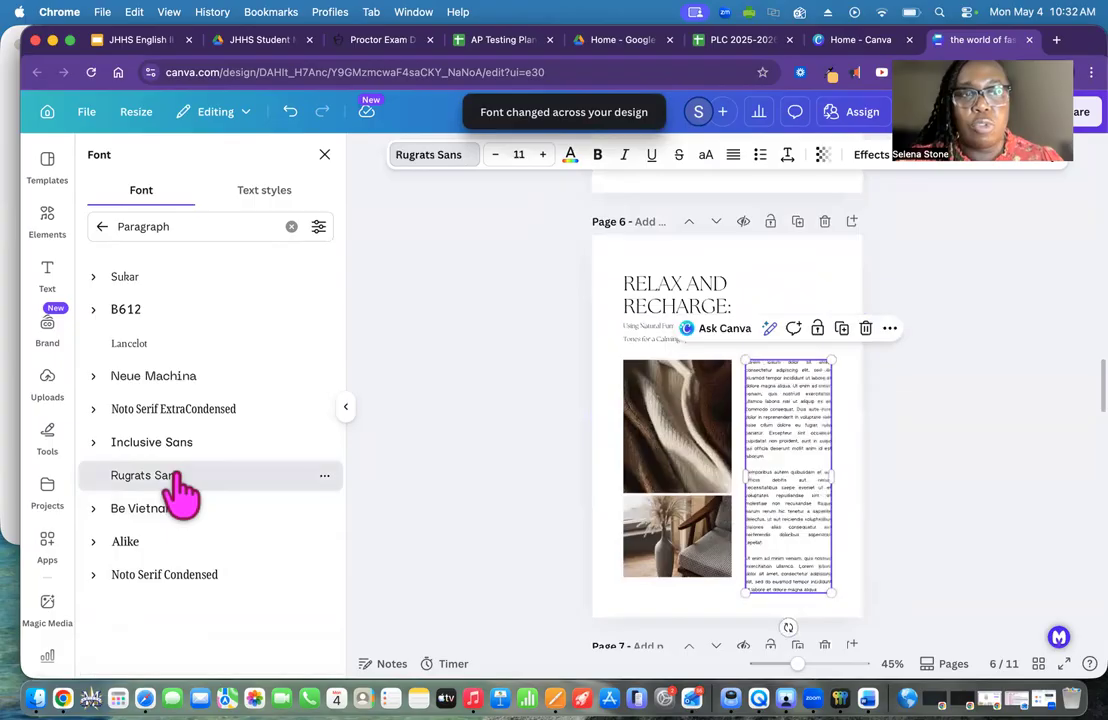
click(210, 651)
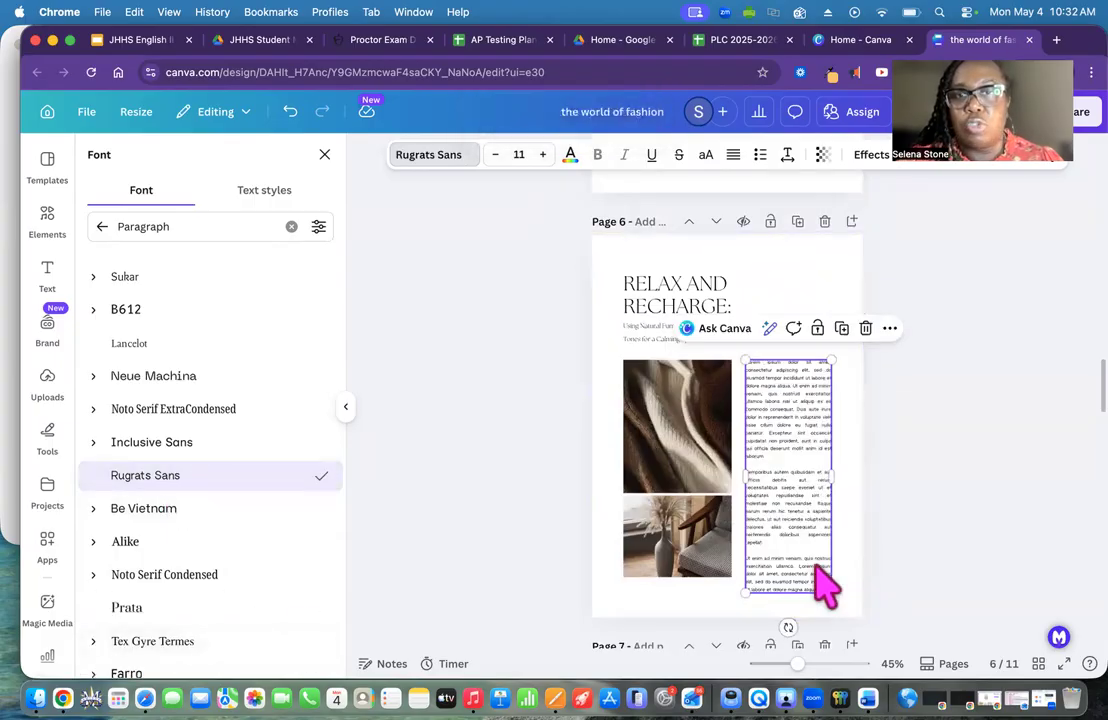
- Zoom in to 143% and examine the body text font of the "Relax and Recharge" article on page 10
scroll(878, 514, down, 6)
scroll(878, 514, down, 10)
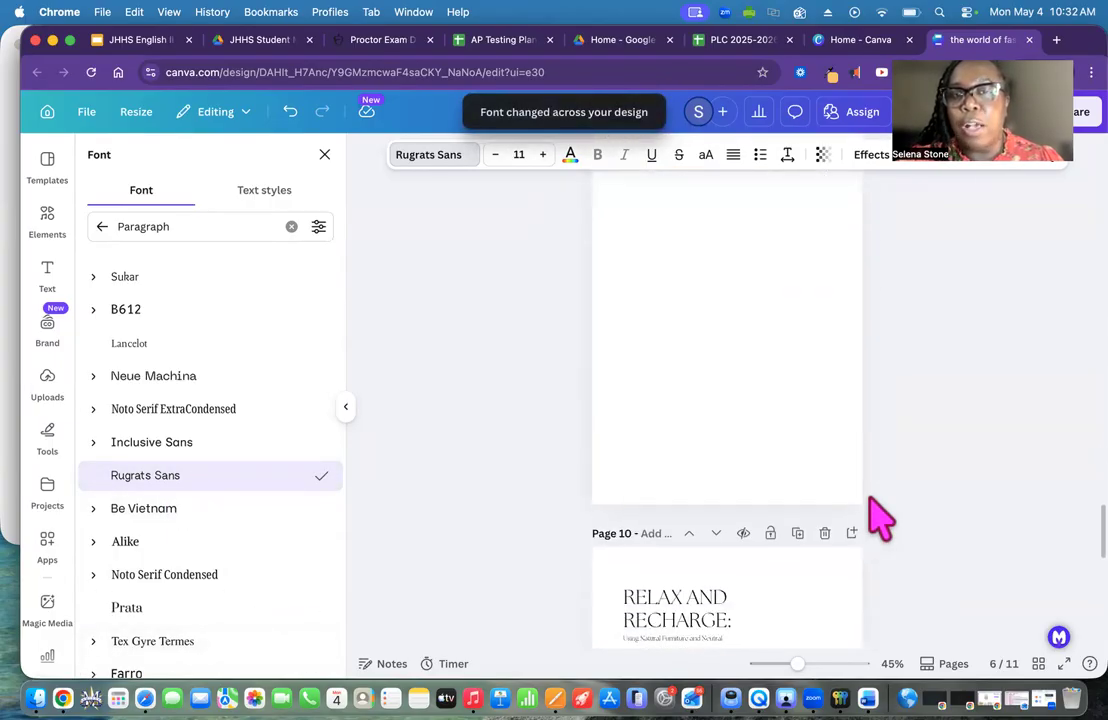
scroll(831, 556, down, 2)
drag(798, 664, 829, 664)
scroll(882, 543, up, 5)
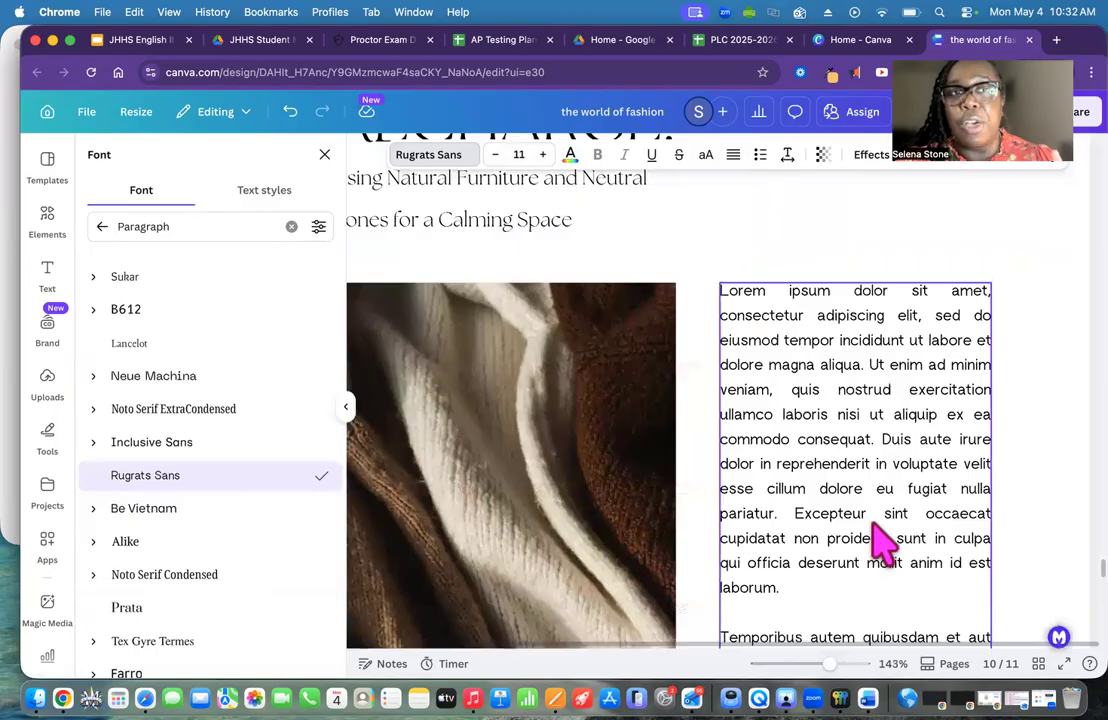
- Close the font list and side panel, review the pages back up to the cover, and set the zoom to 77%
click(322, 154)
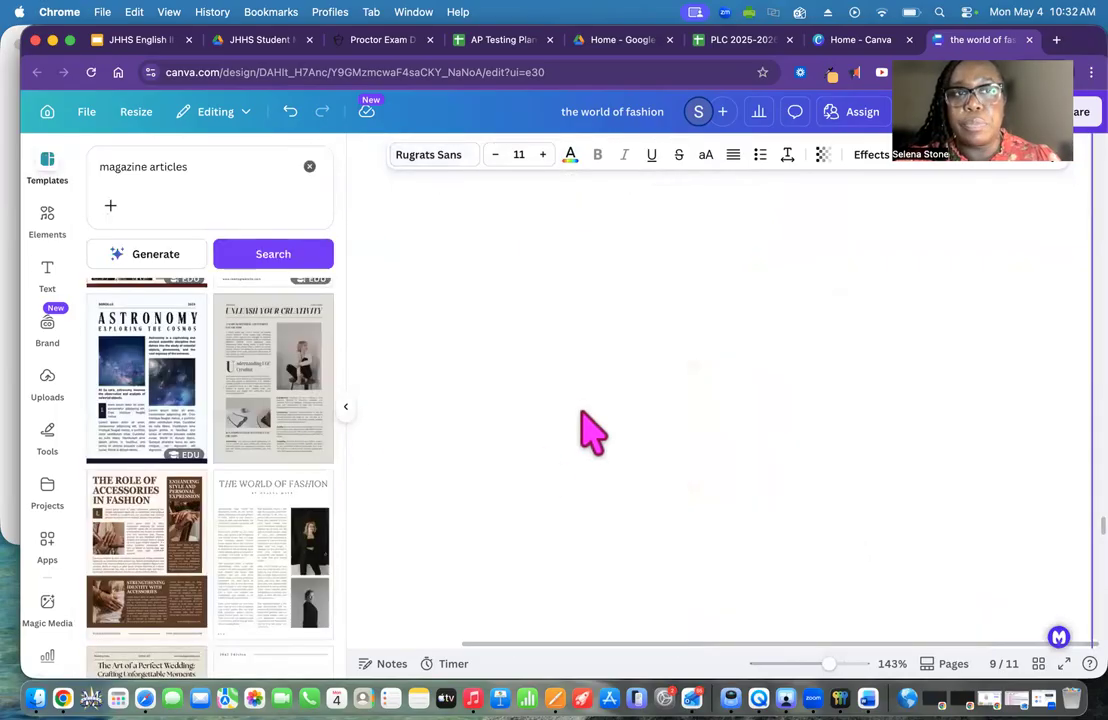
click(352, 425)
scroll(554, 460, up, 20)
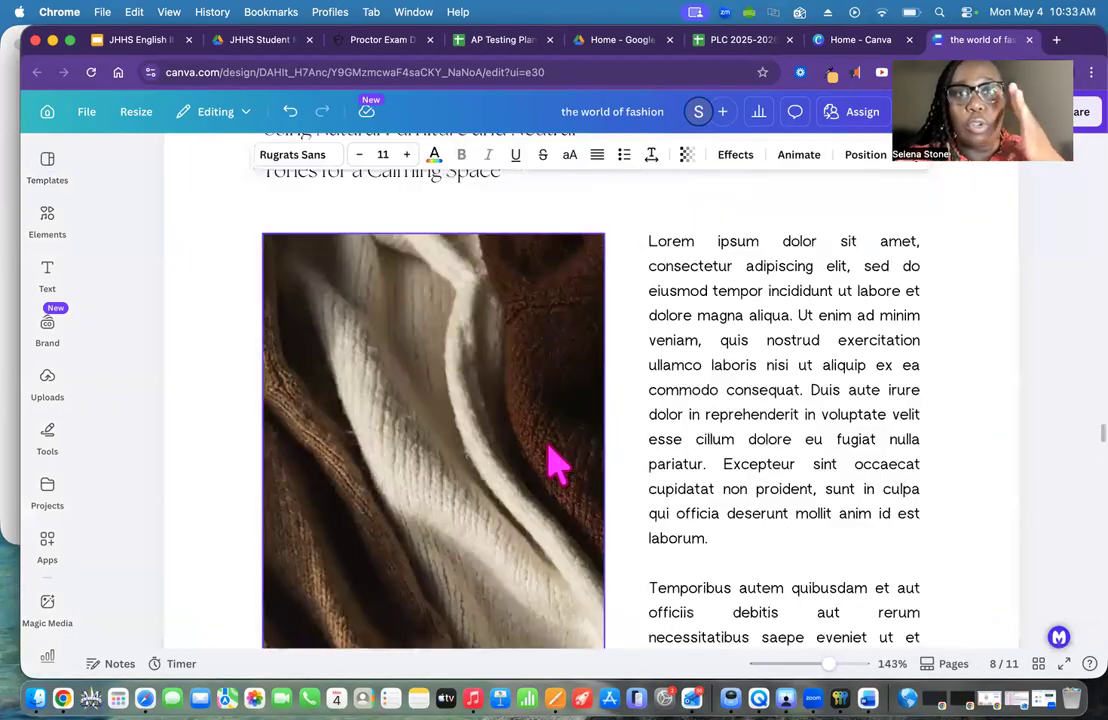
scroll(557, 462, up, 20)
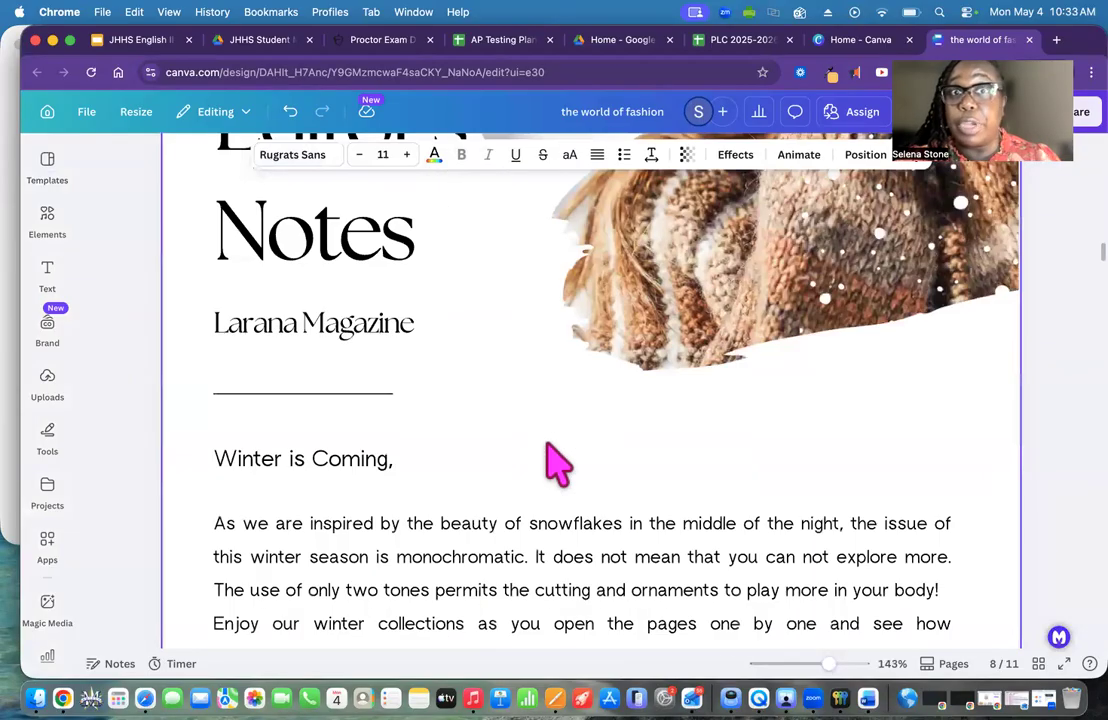
scroll(556, 461, up, 20)
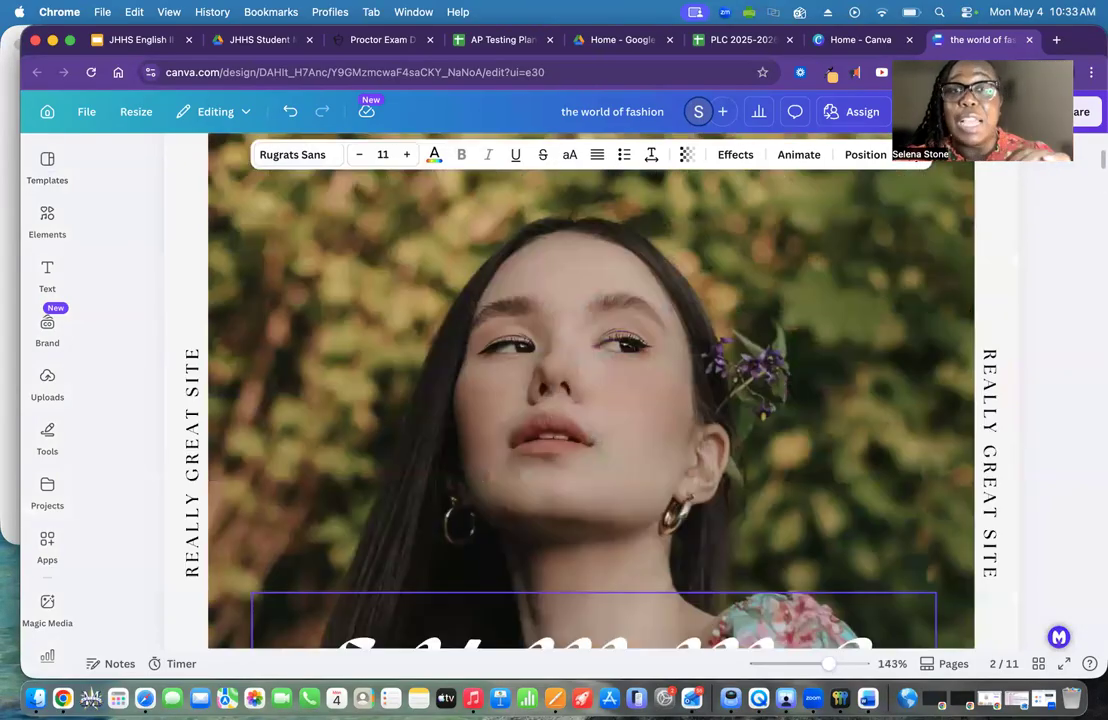
scroll(556, 461, up, 5)
drag(828, 663, 811, 663)
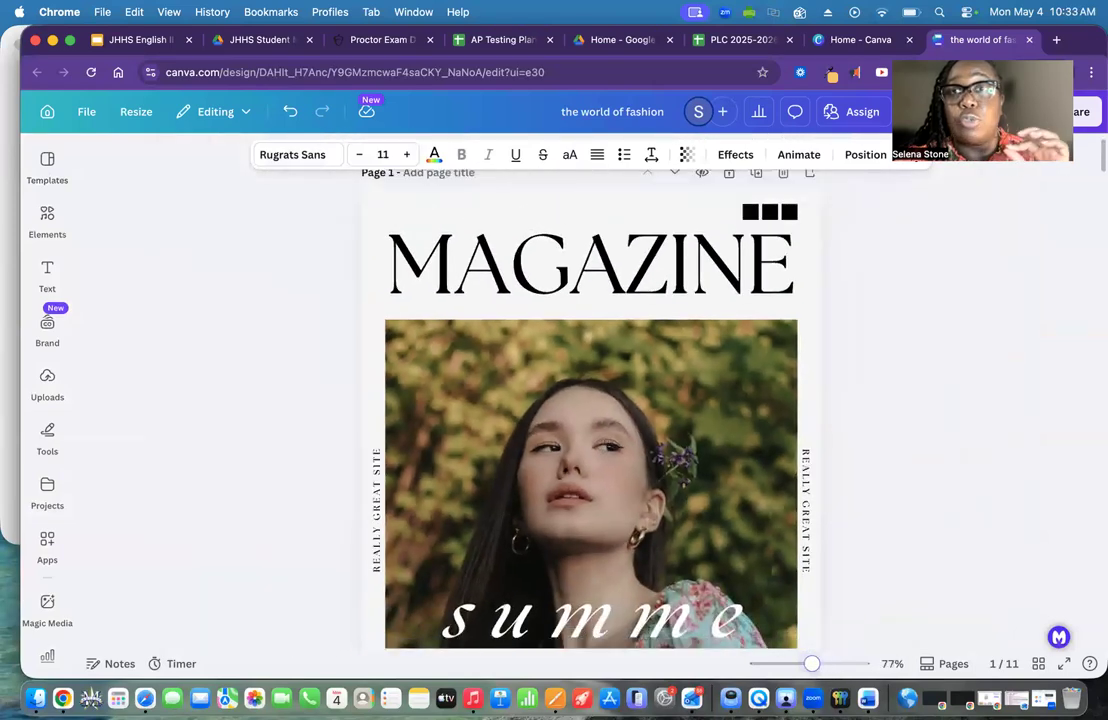
- Select the main photo on the magazine cover and start a new search in the elements library
scroll(725, 500, down, 10)
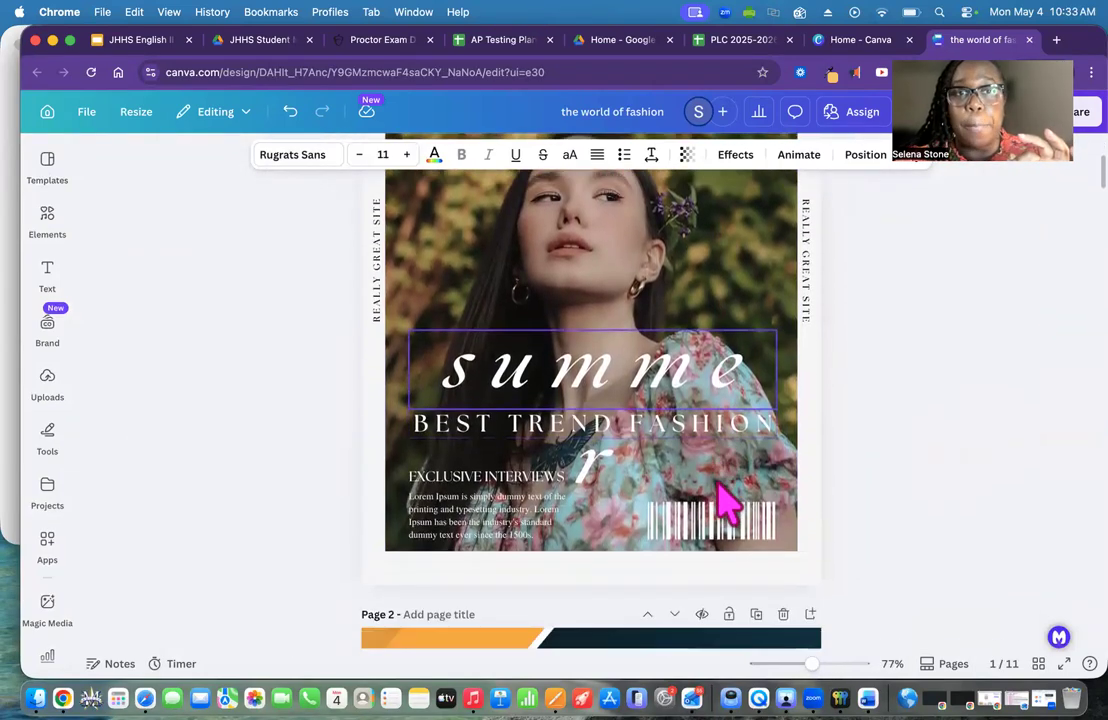
scroll(725, 500, down, 8)
scroll(726, 500, up, 18)
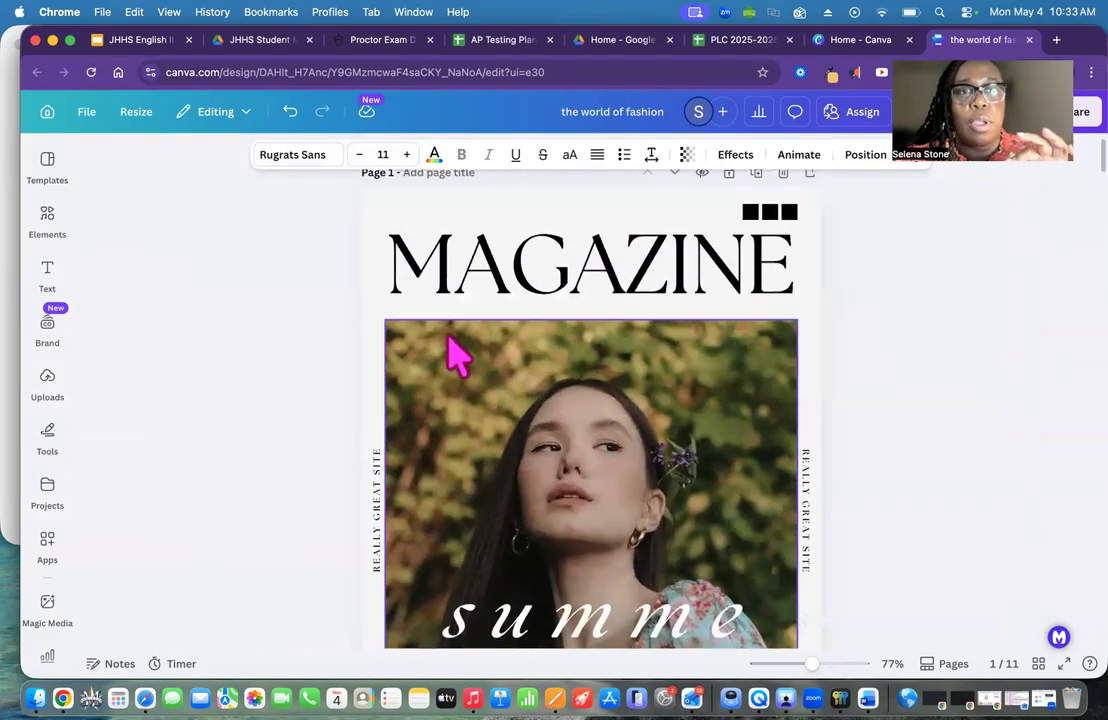
click(455, 352)
scroll(440, 400, down, 8)
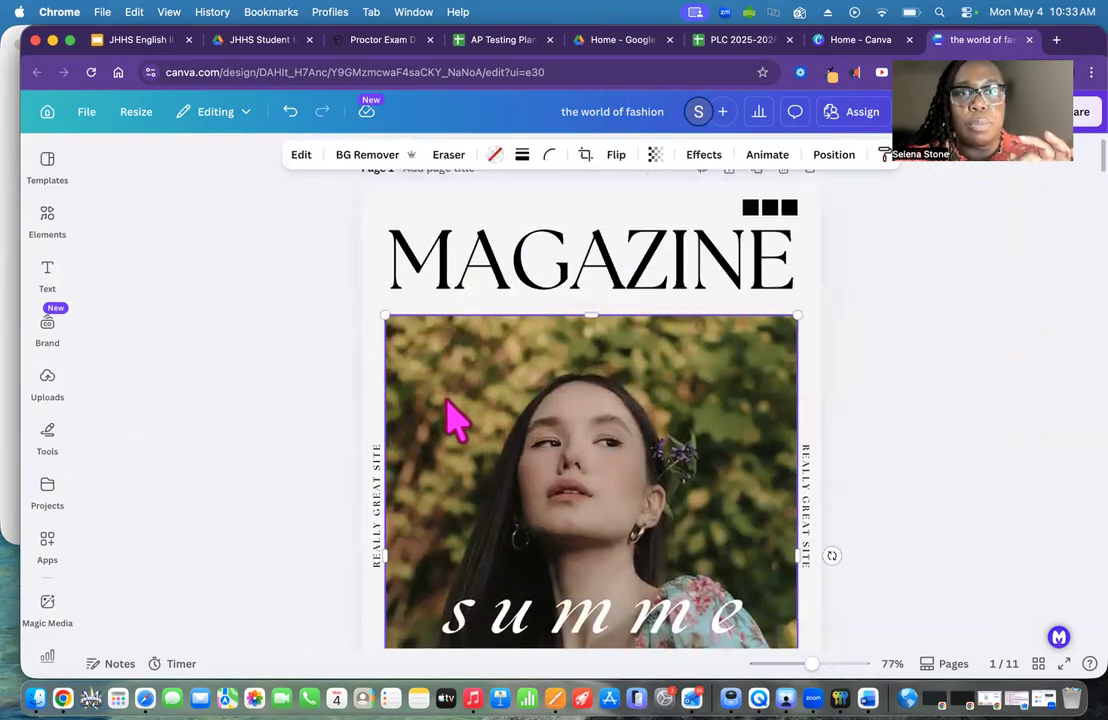
click(47, 222)
click(172, 170)
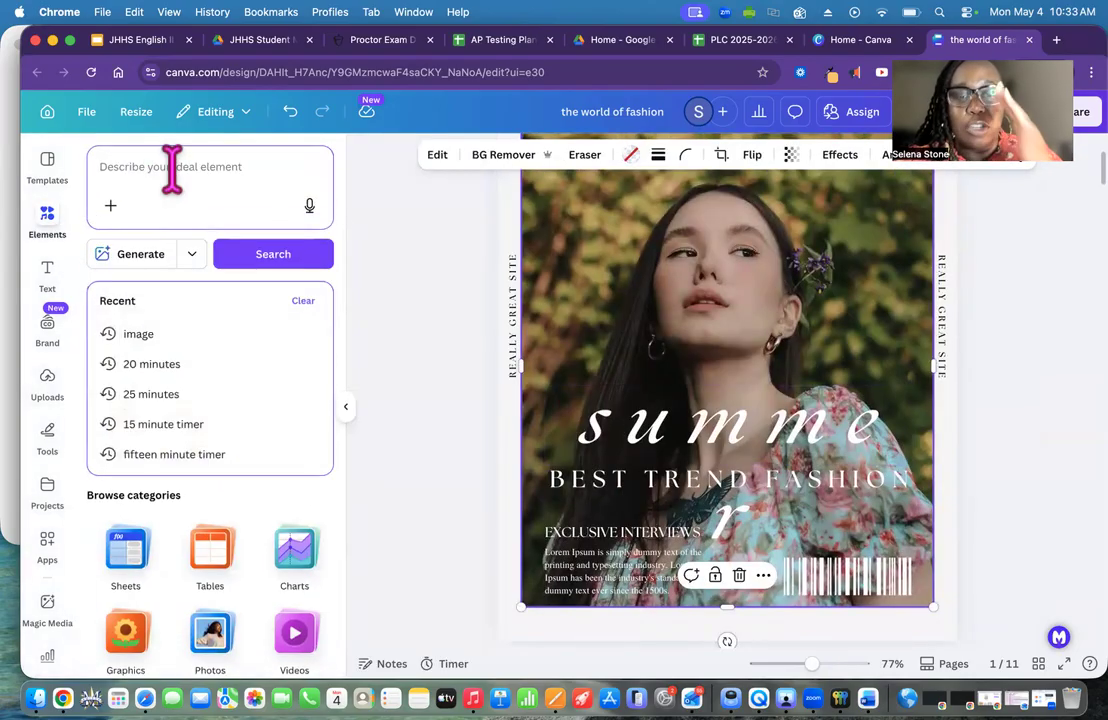
text(trava)
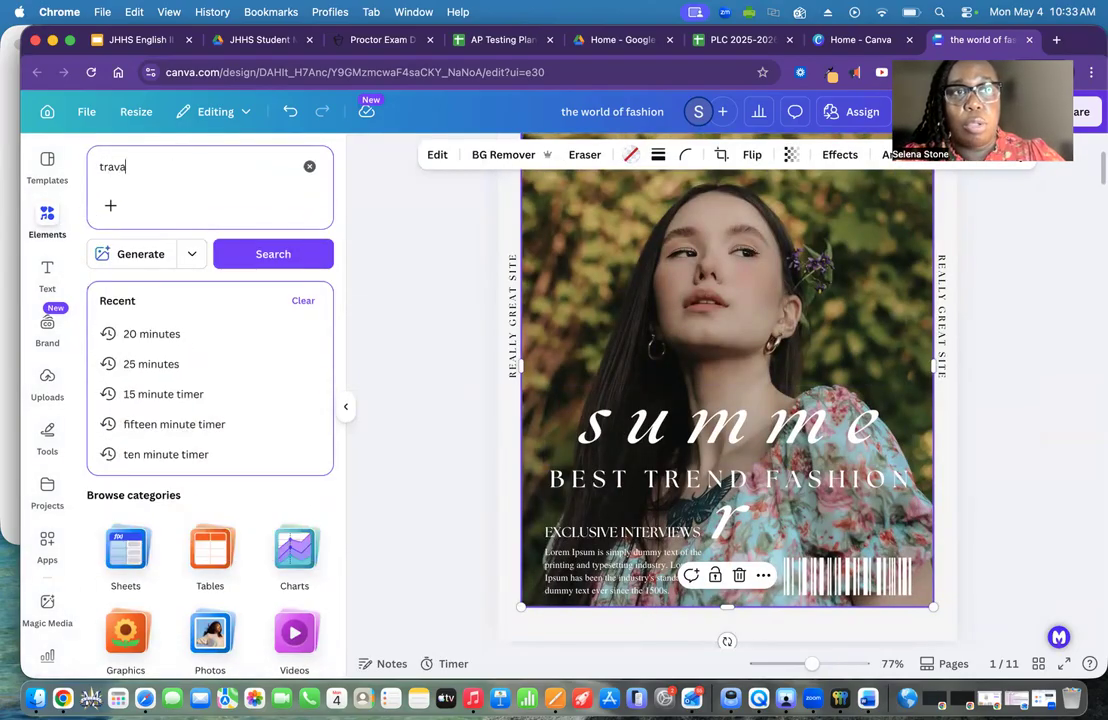
text(eling)
key(BackSpace)
key(BackSpace)
key(BackSpace)
key(BackSpace)
key(BackSpace)
key(BackSpace)
- Search the elements library for "create an image of a black family traveling to st lucia for vacation"
text(create an image of a black family)
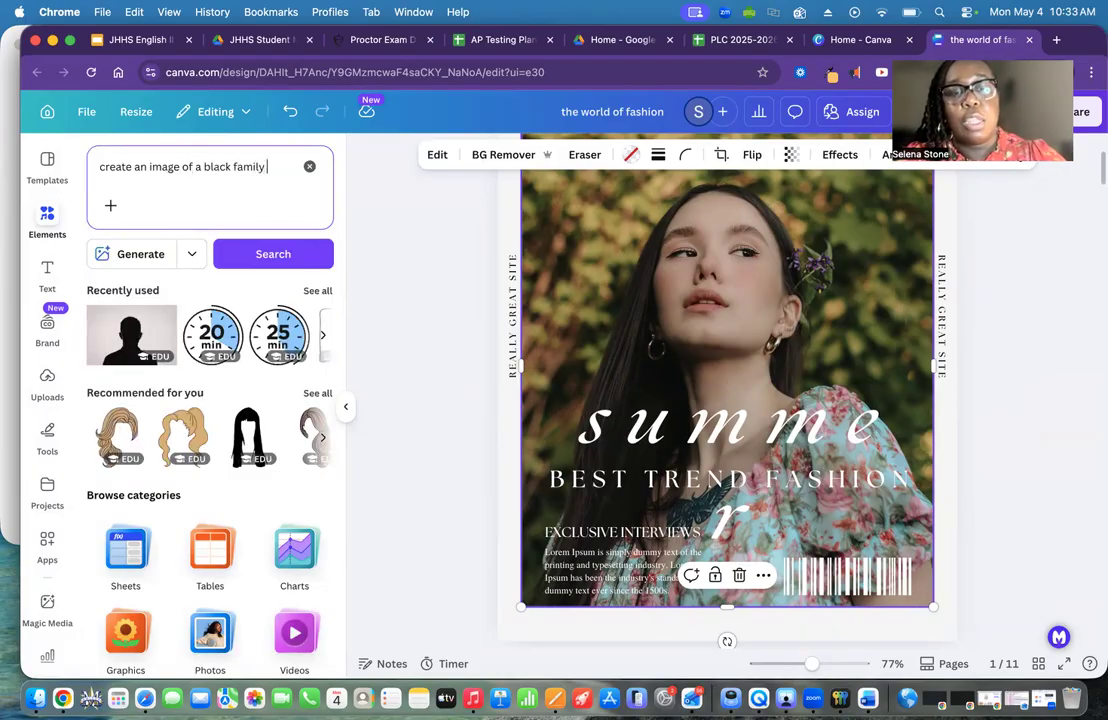
text(veling to st lucia for vacation)
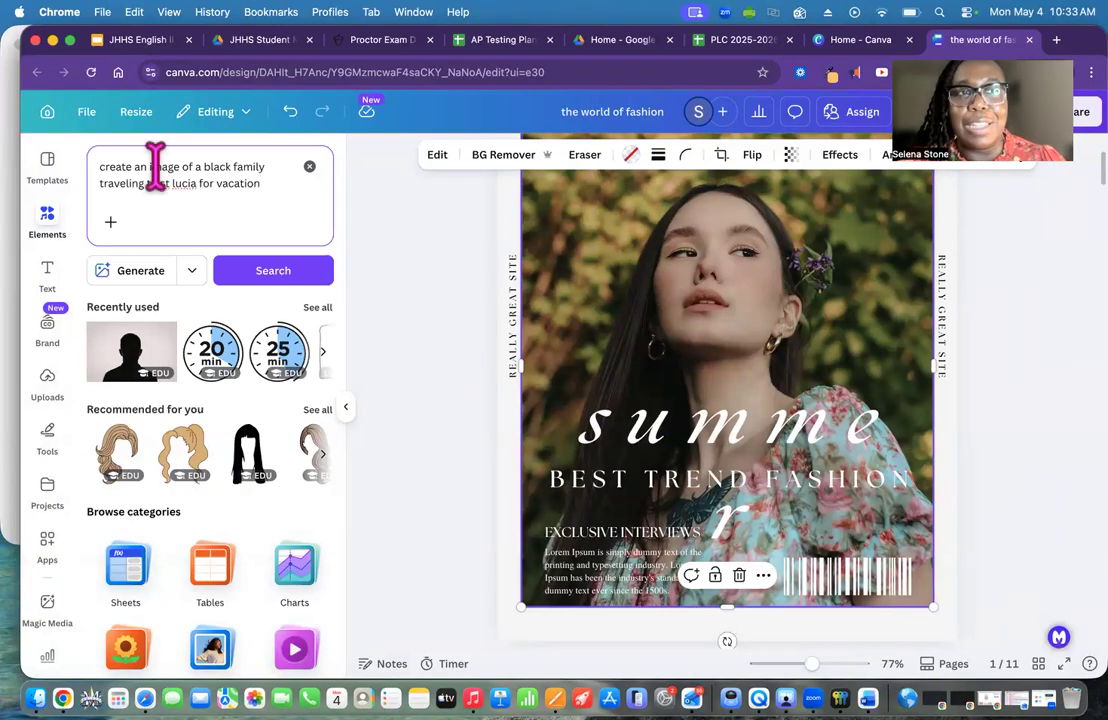
click(271, 279)
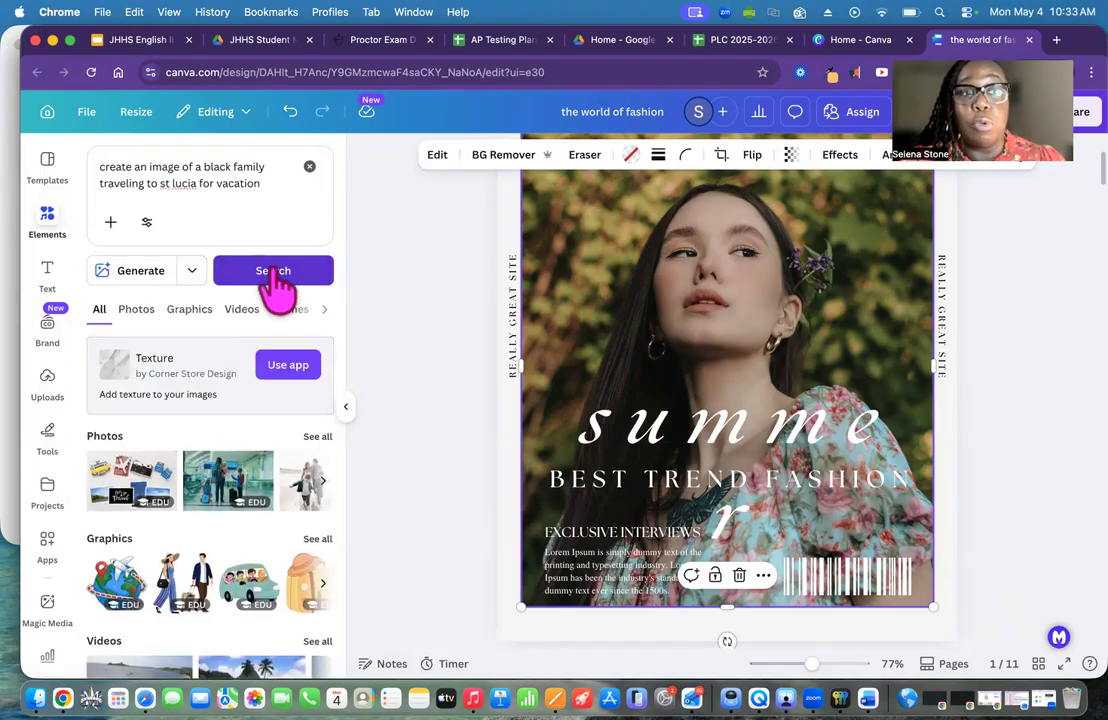
- Browse the video and photo results for a suitable picture of a family on vacation
scroll(257, 594, down, 5)
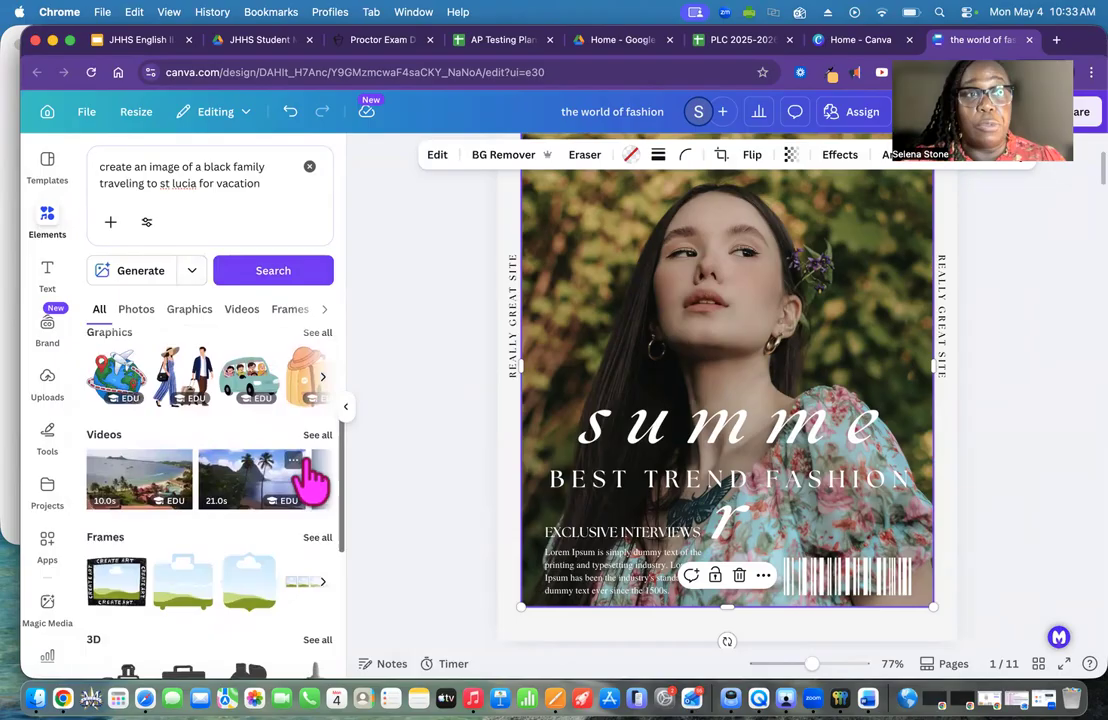
click(317, 436)
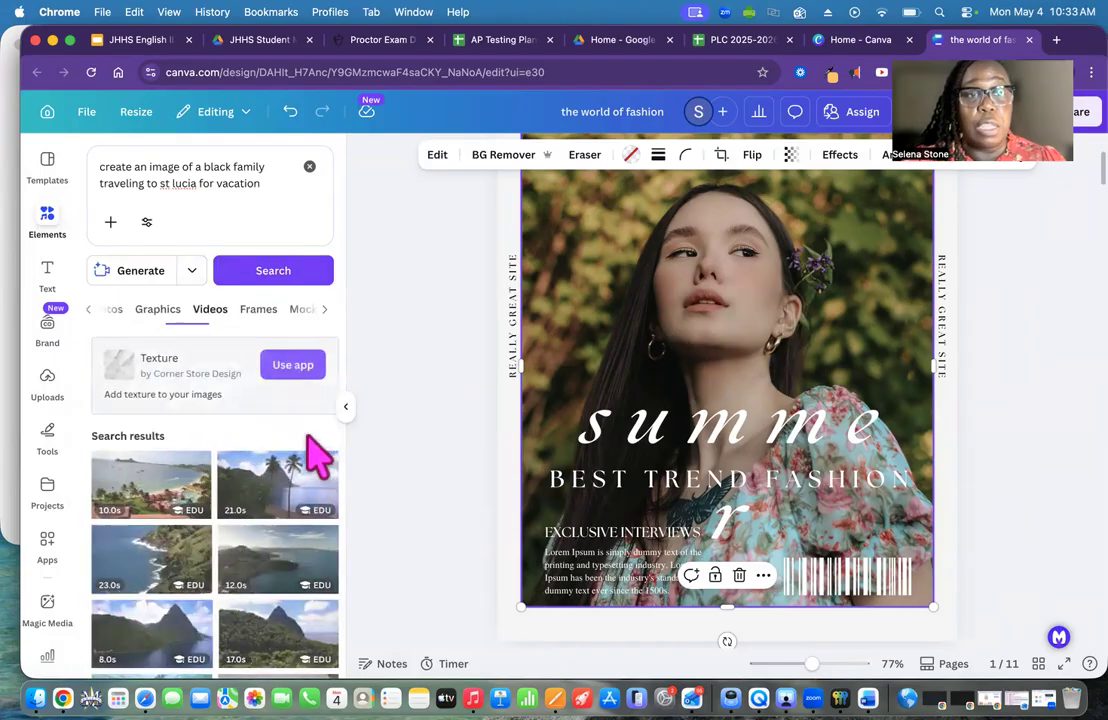
click(97, 310)
click(132, 310)
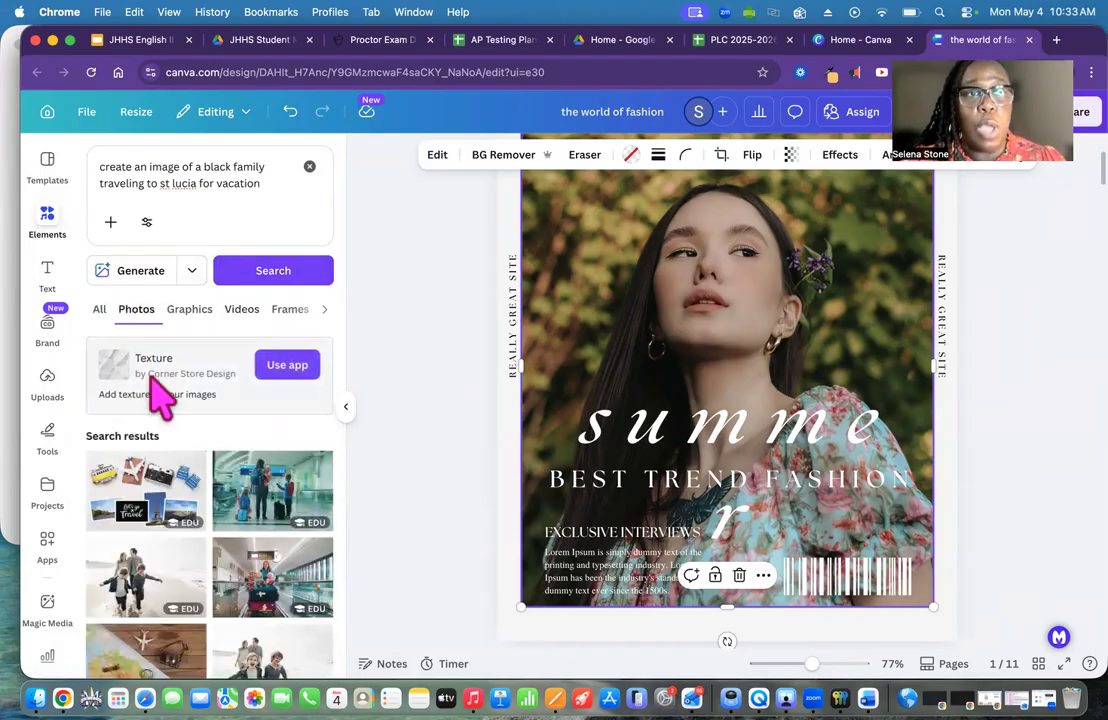
scroll(250, 575, down, 10)
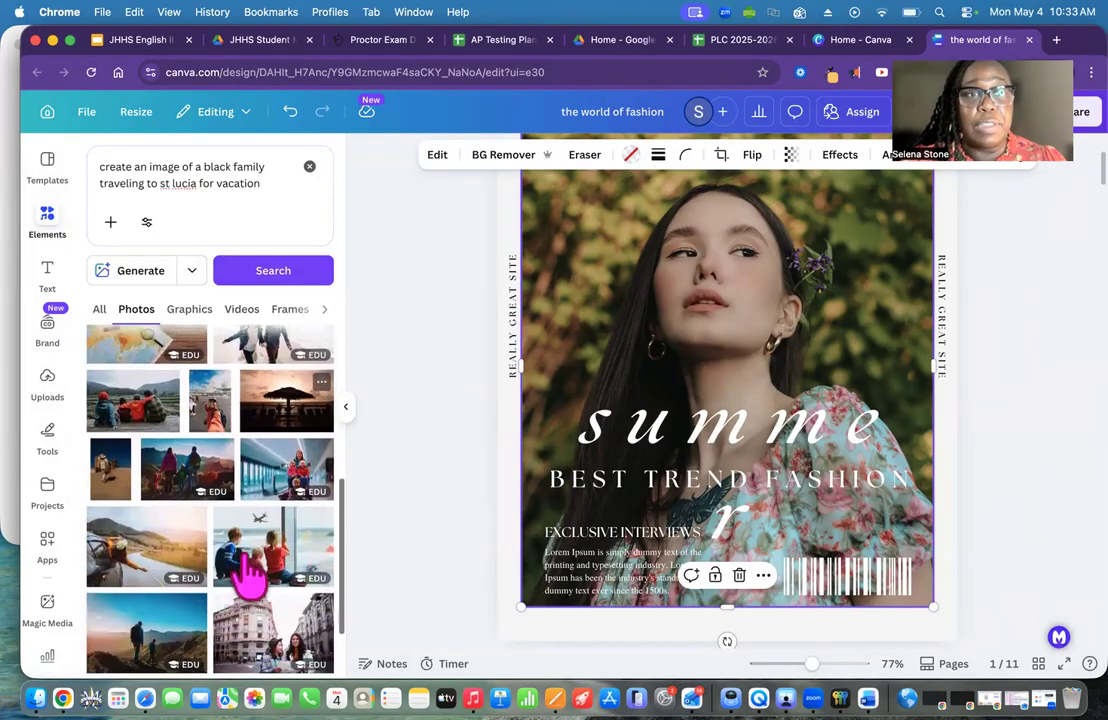
scroll(250, 575, down, 5)
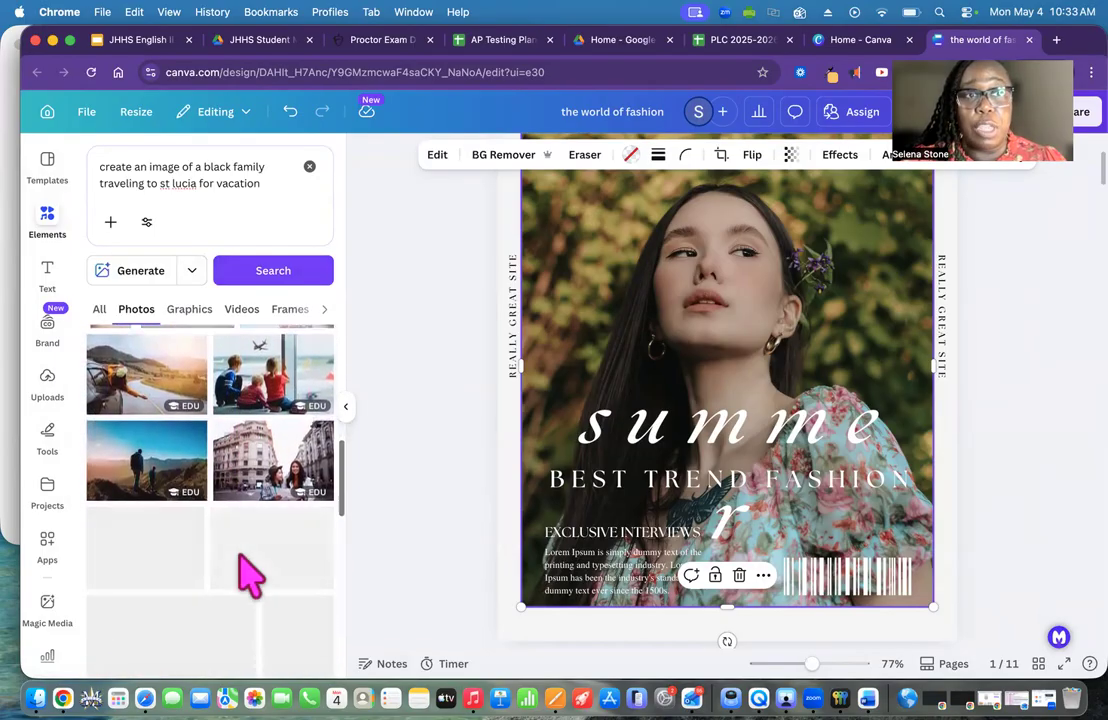
scroll(240, 555, up, 2)
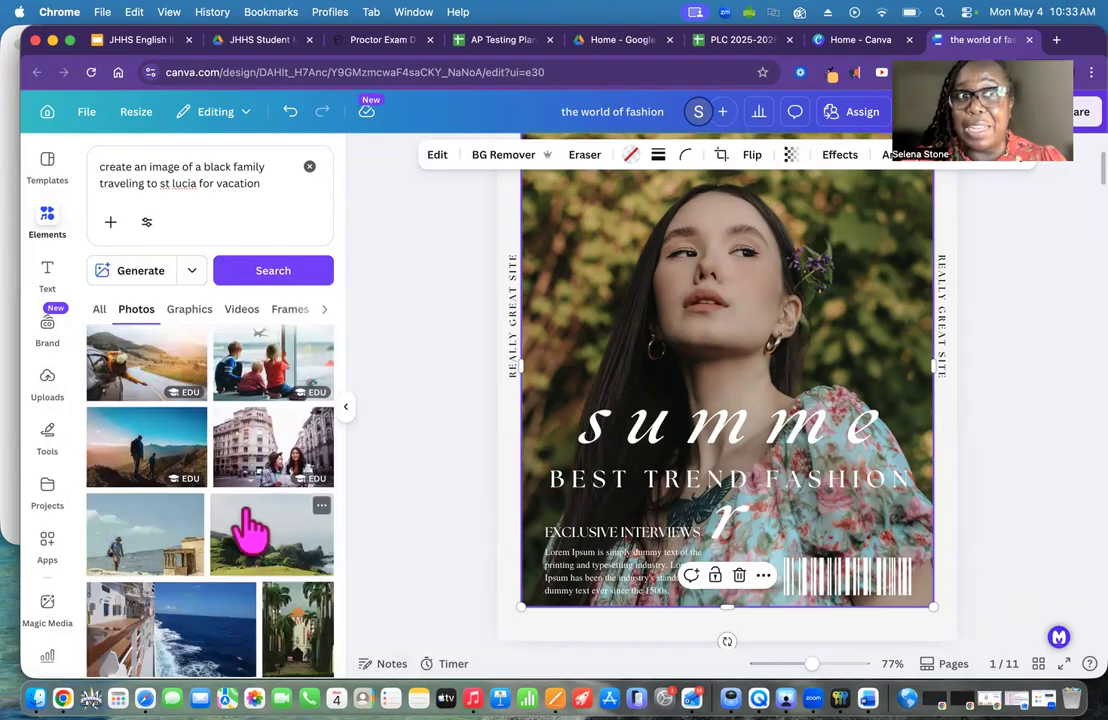
scroll(245, 480, down, 4)
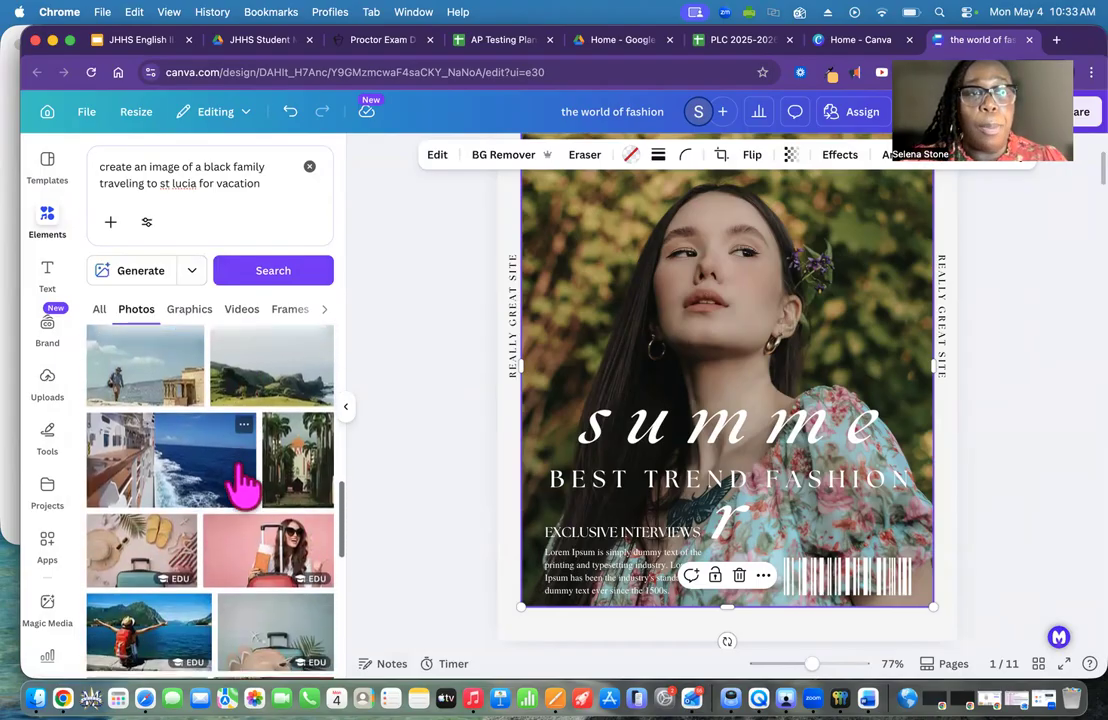
scroll(243, 483, down, 4)
scroll(240, 485, up, 3)
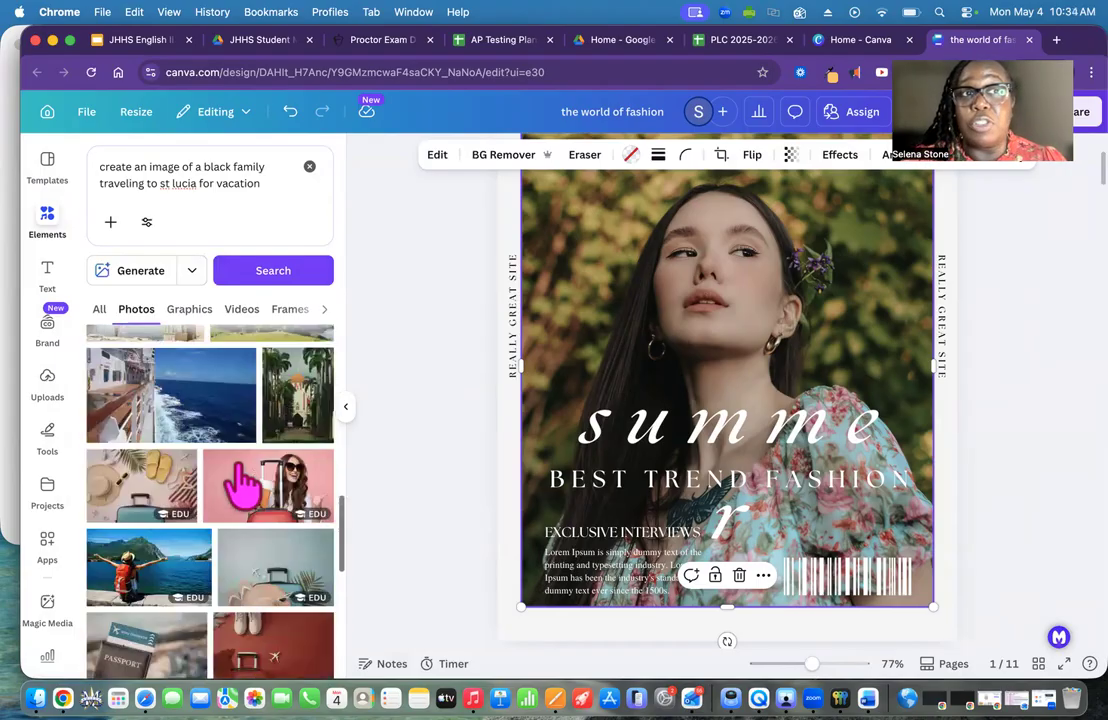
scroll(243, 485, down, 5)
scroll(240, 485, up, 2)
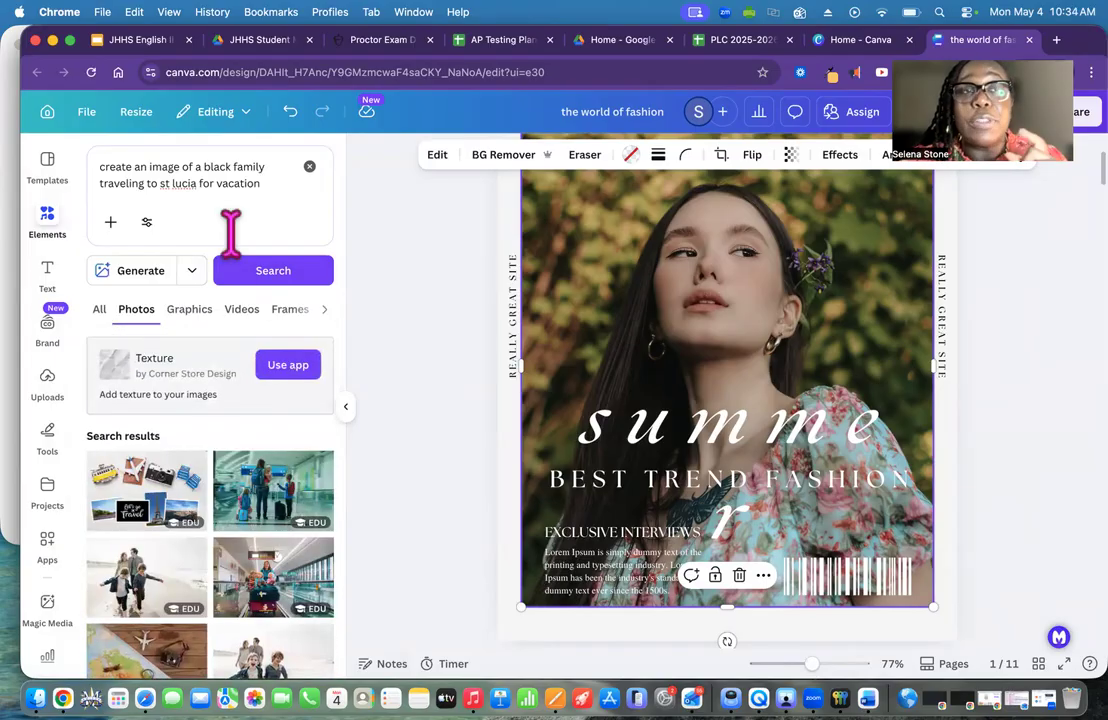
- Add "- make it a realistic image" to the prompt and generate images from it
click(265, 183)
text(- make it a realistic image)
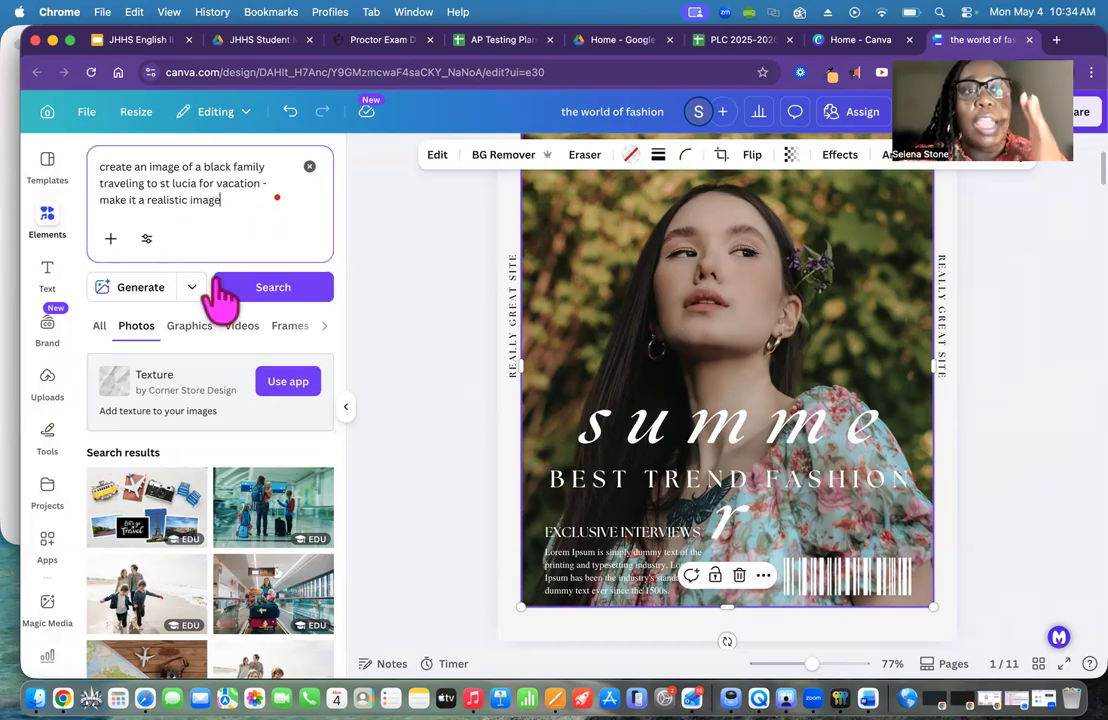
click(140, 288)
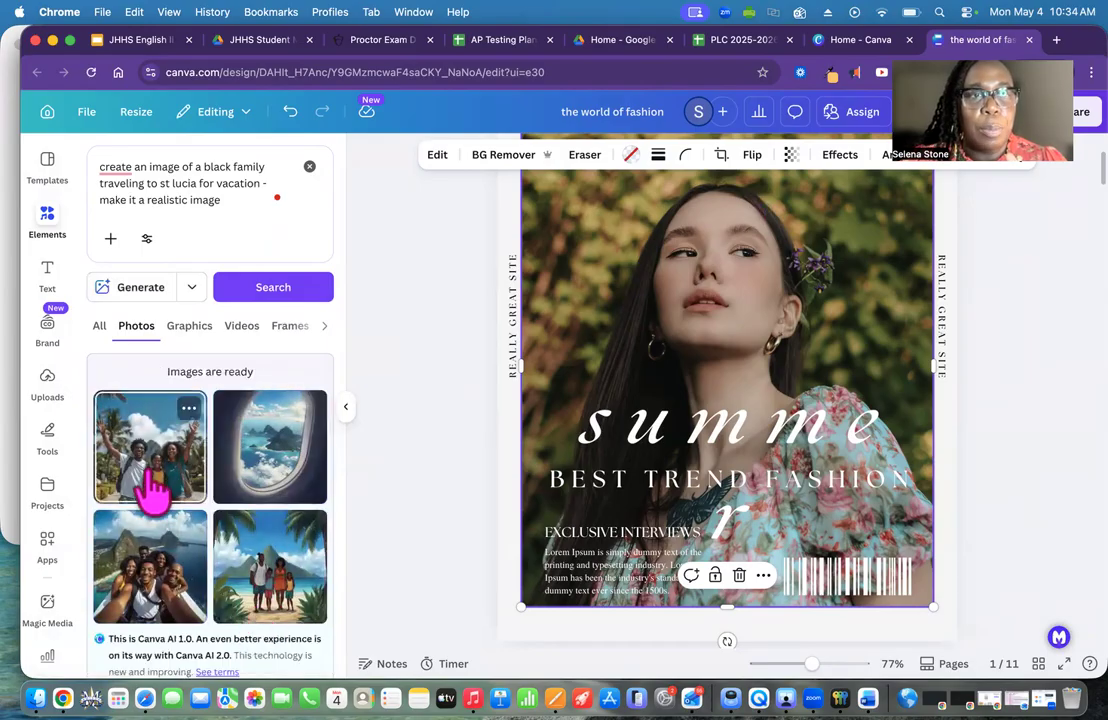
- Replace the cover photo with the generated image of the family taking a selfie in front of the mountains and bay
drag(166, 583, 600, 330)
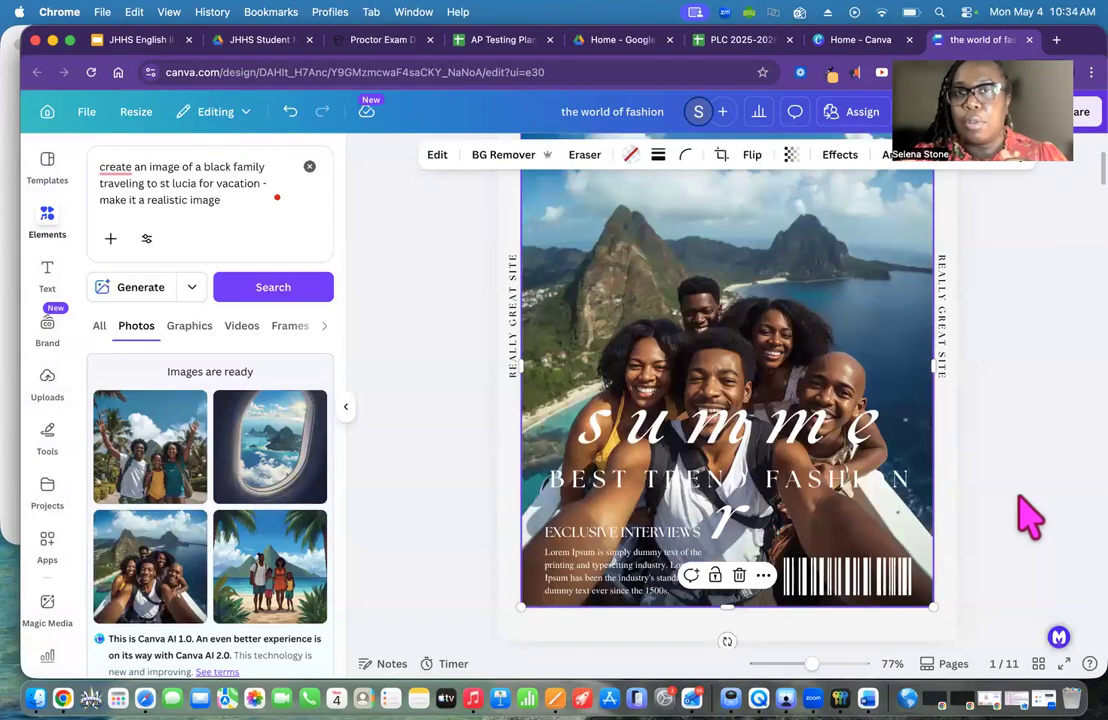
scroll(1021, 502, up, 2)
scroll(1030, 515, down, 2)
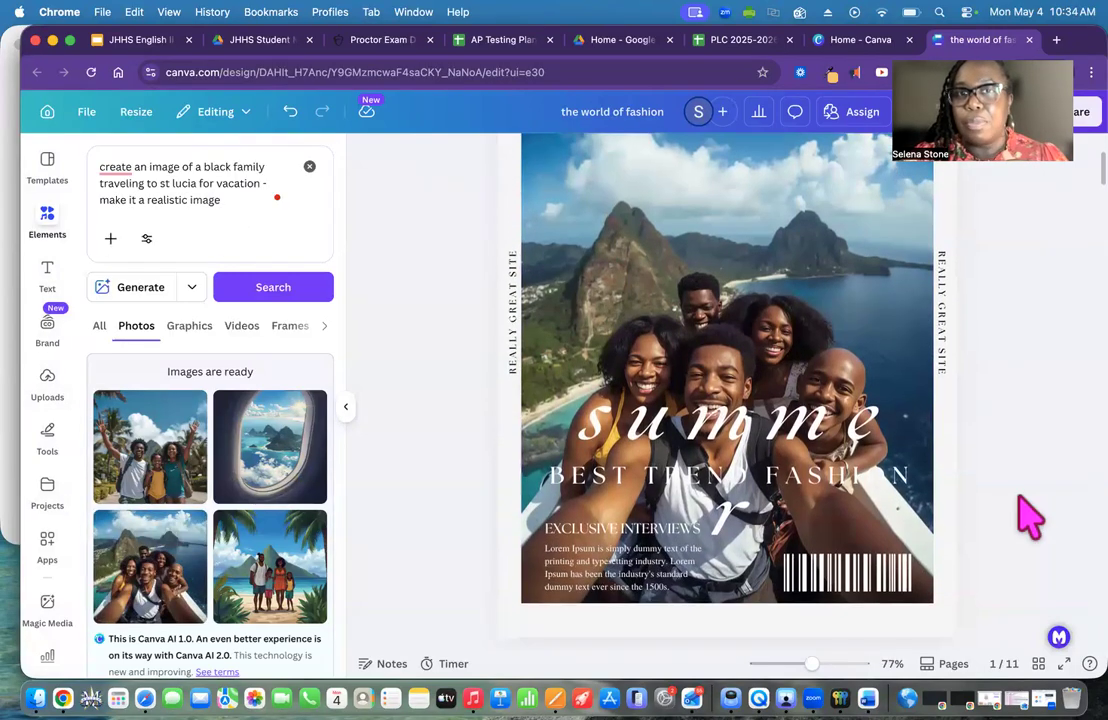
- Replace the italic "summer" text on the cover with "Let's Get Away" and move it up over the sky in the photo
double_click(766, 422)
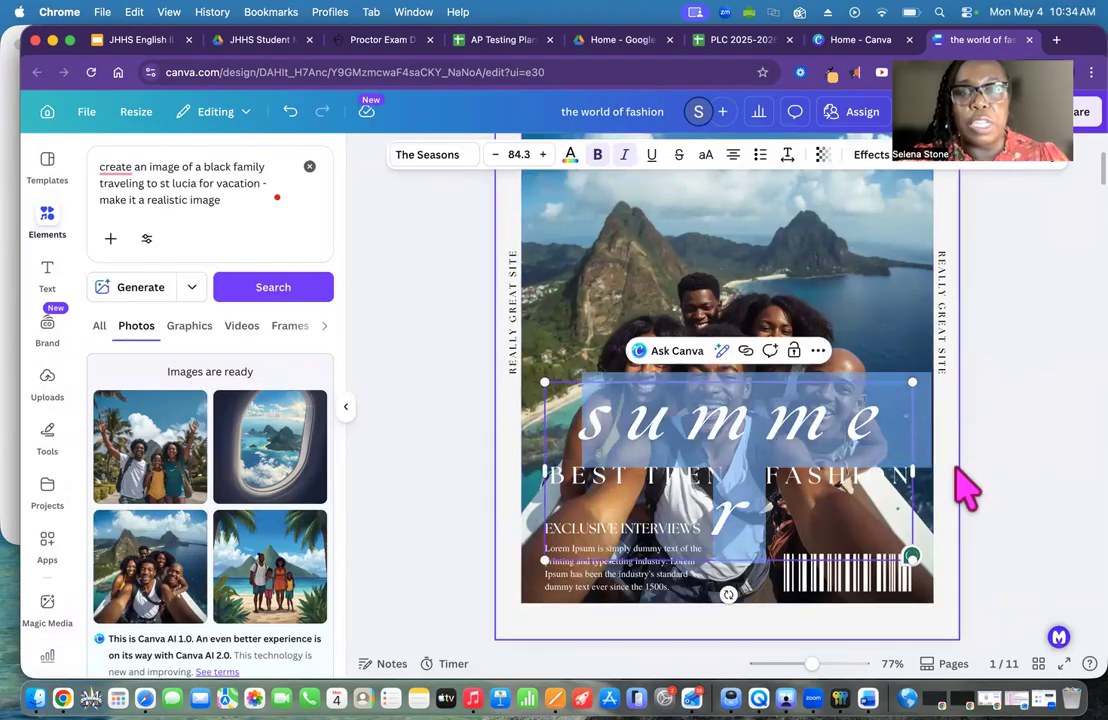
text(Let's)
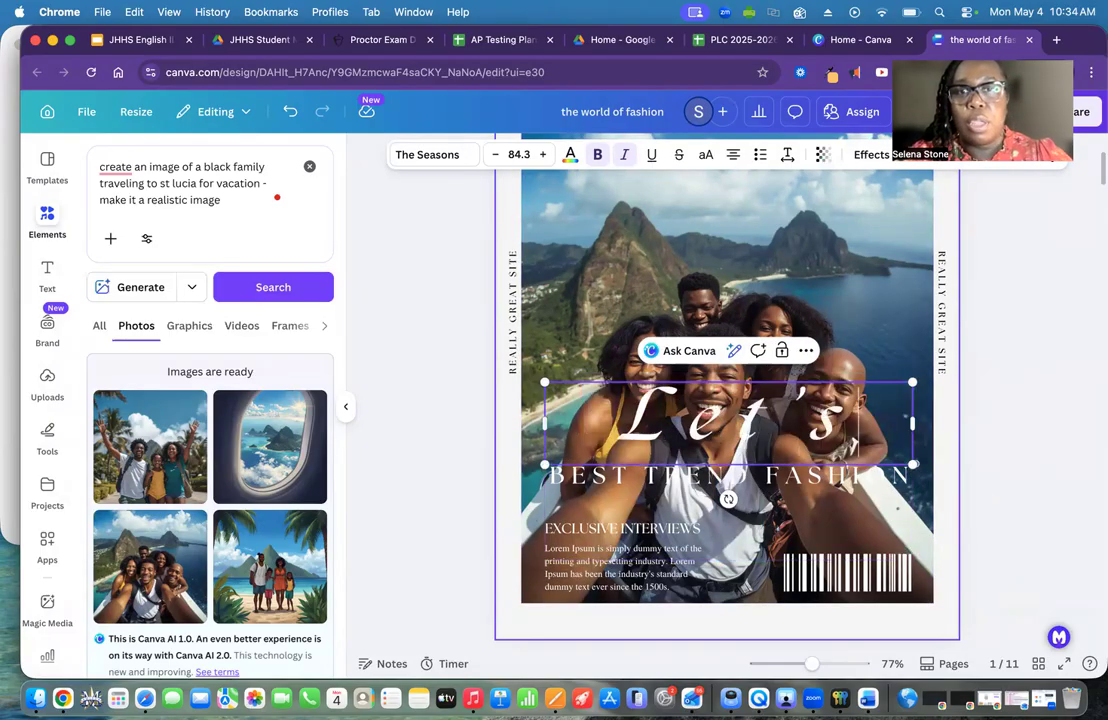
text( Get Away)
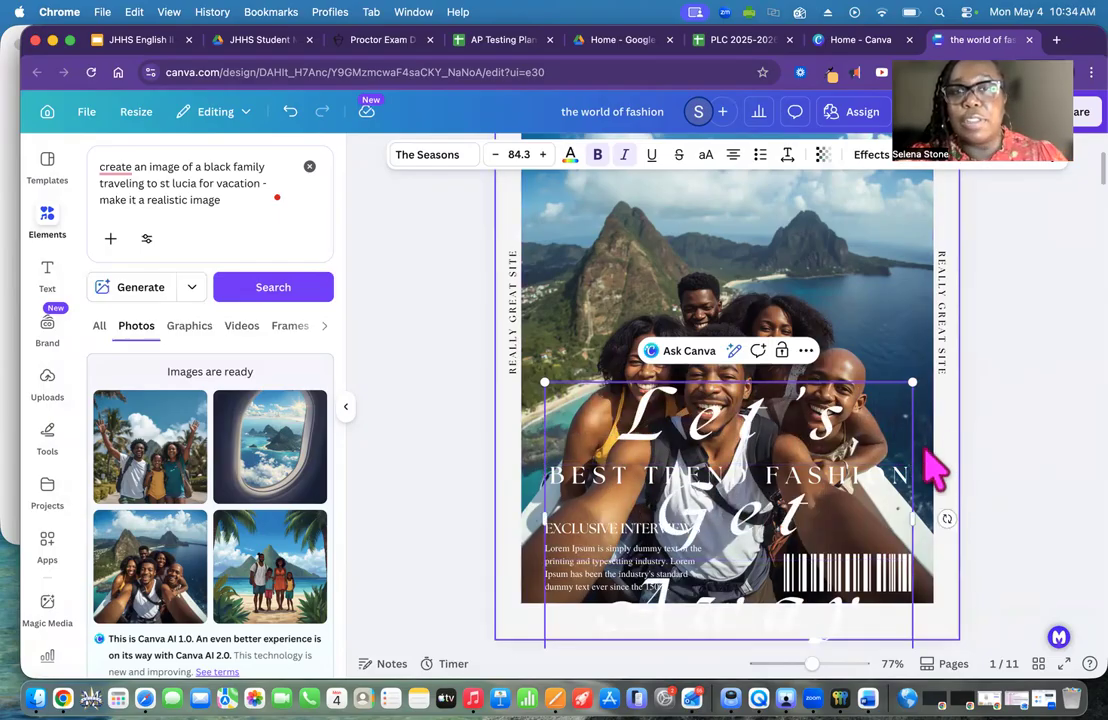
scroll(920, 448, up, 2)
click(1029, 512)
scroll(793, 585, up, 2)
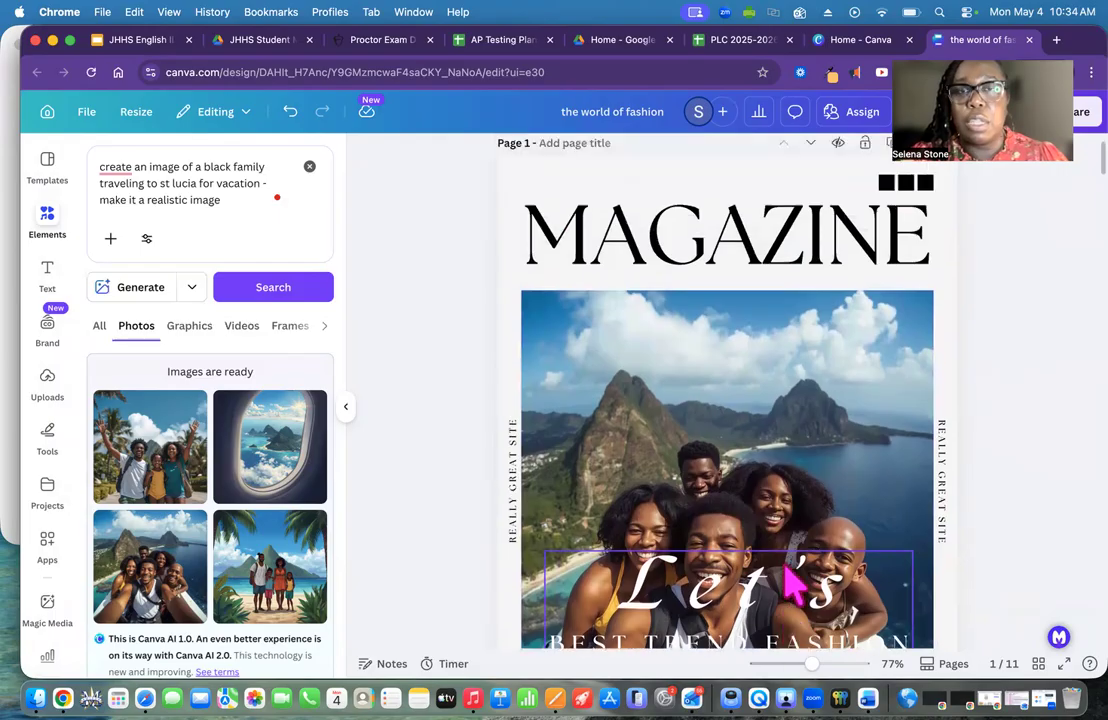
scroll(786, 581, down, 1)
drag(760, 572, 742, 272)
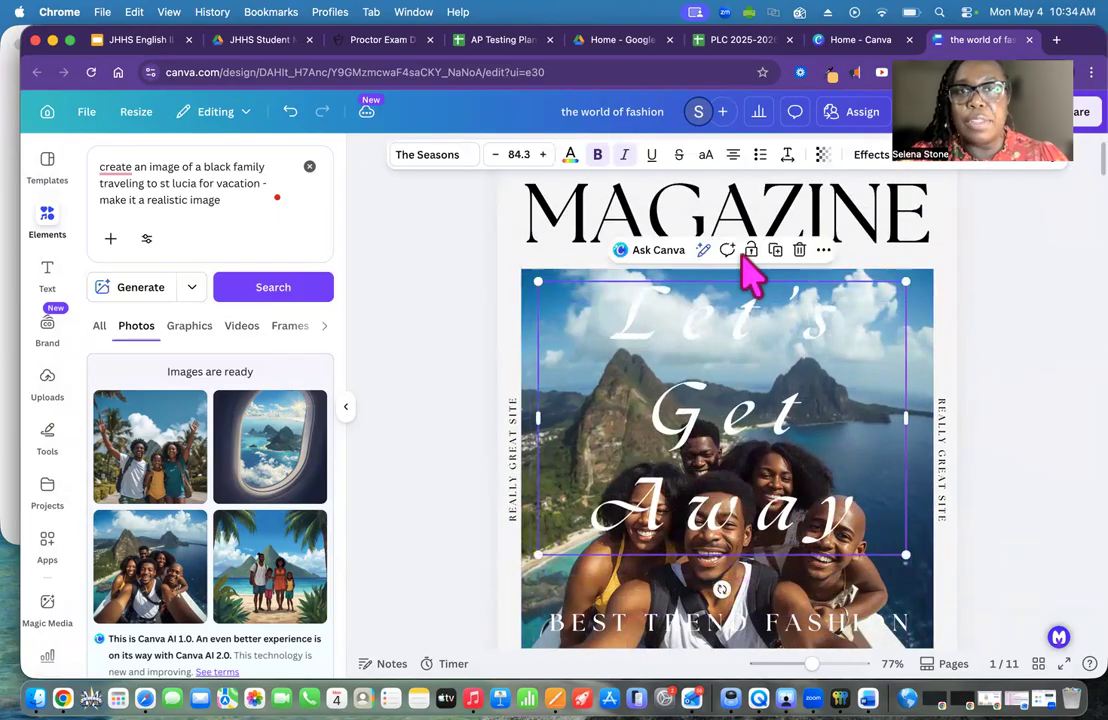
- Change the "MAGAZINE" title on the cover to "LET'S GET AWAY"
click(737, 242)
click(730, 225)
text(LET'S GET)
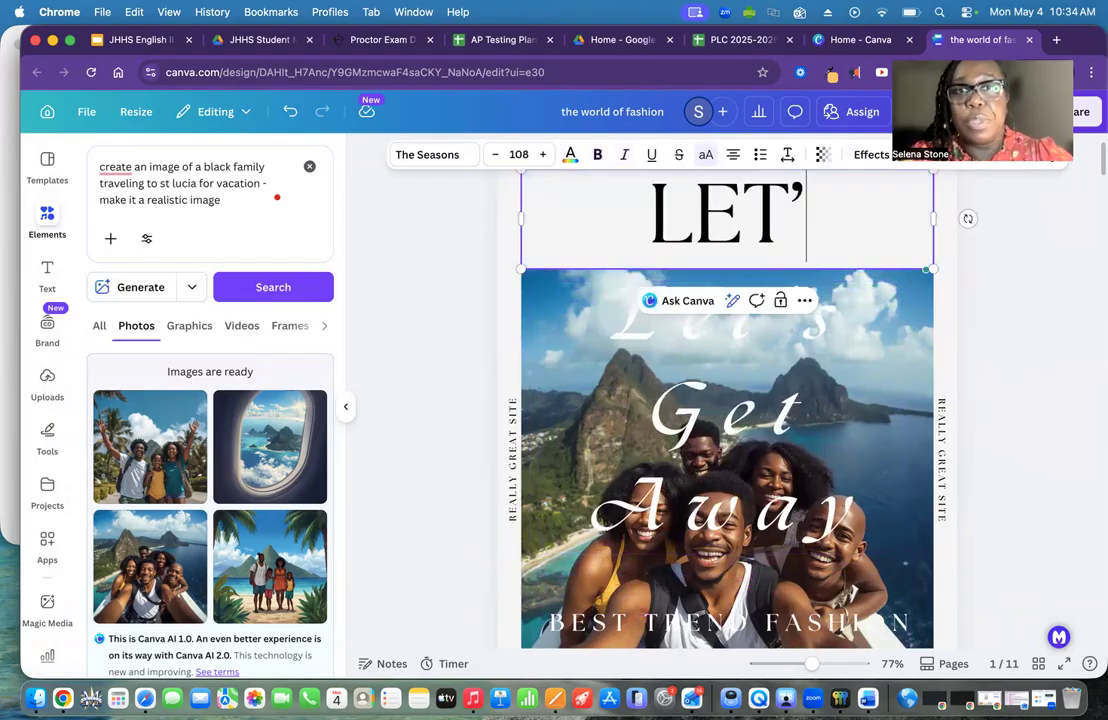
text( AW)
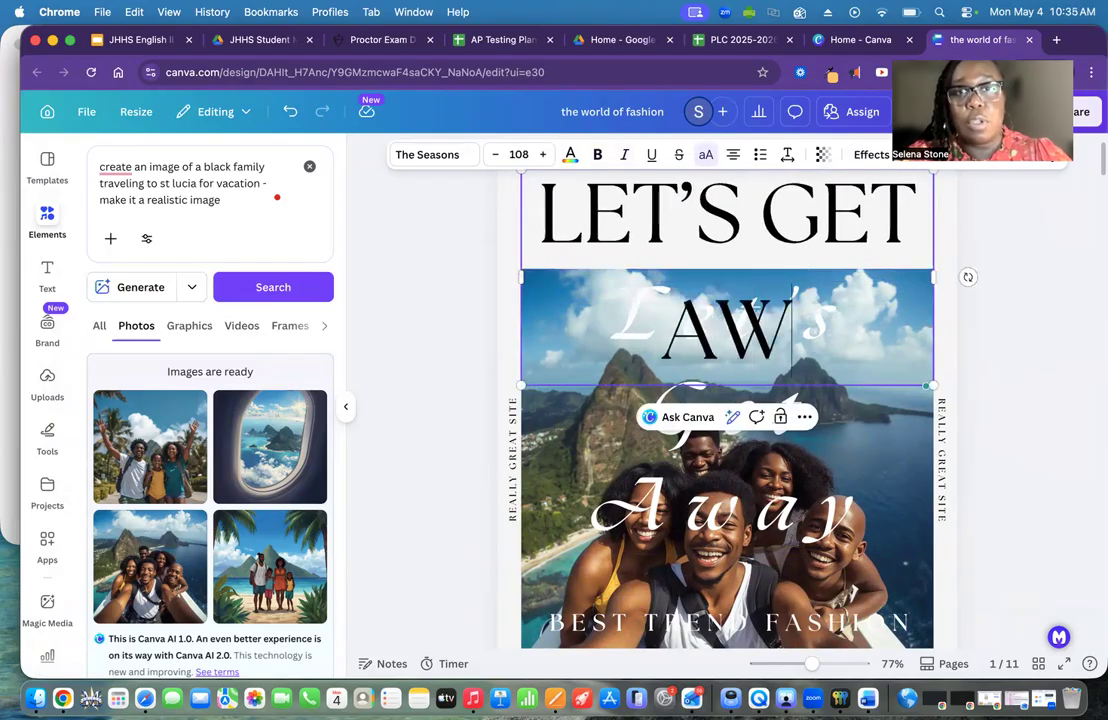
text(AY)
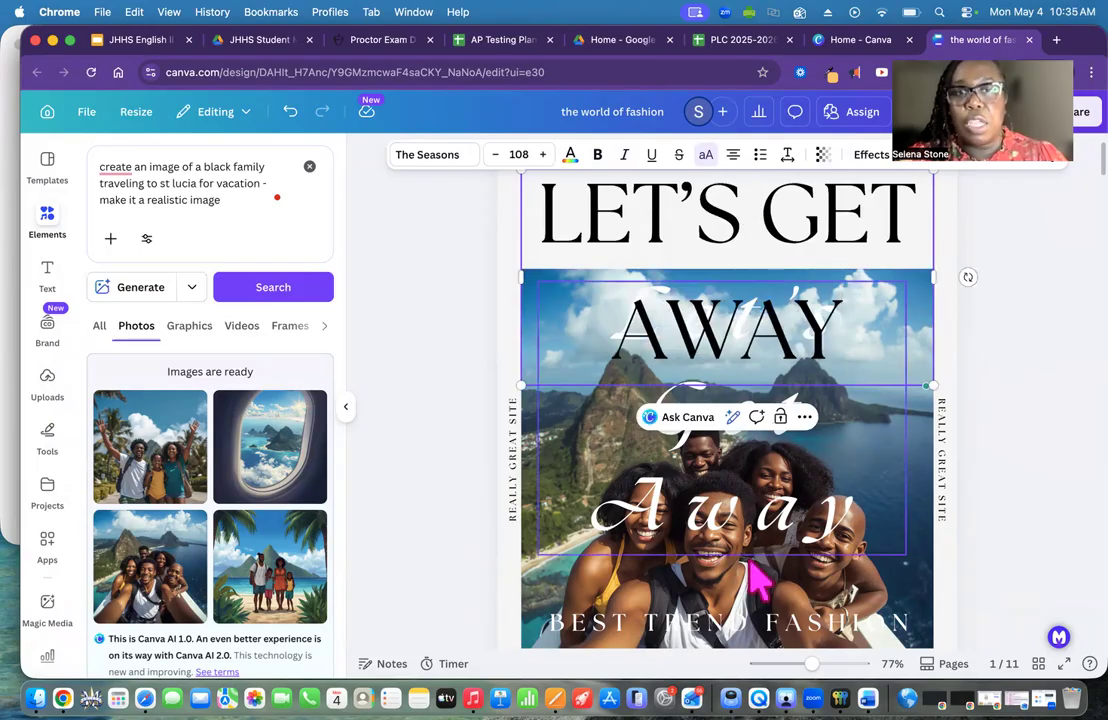
- Delete the white italic "Let's Get Away" text box from the cover
click(745, 505)
scroll(740, 495, down, 5)
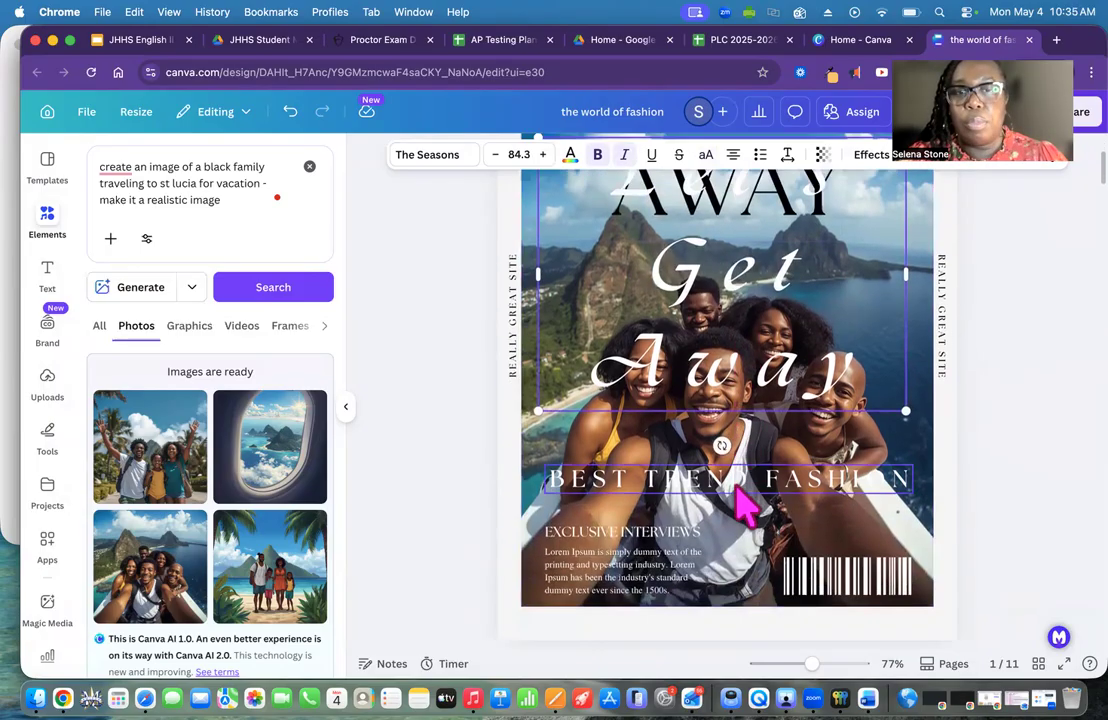
key(Escape)
click(765, 293)
key(Delete)
scroll(765, 293, up, 3)
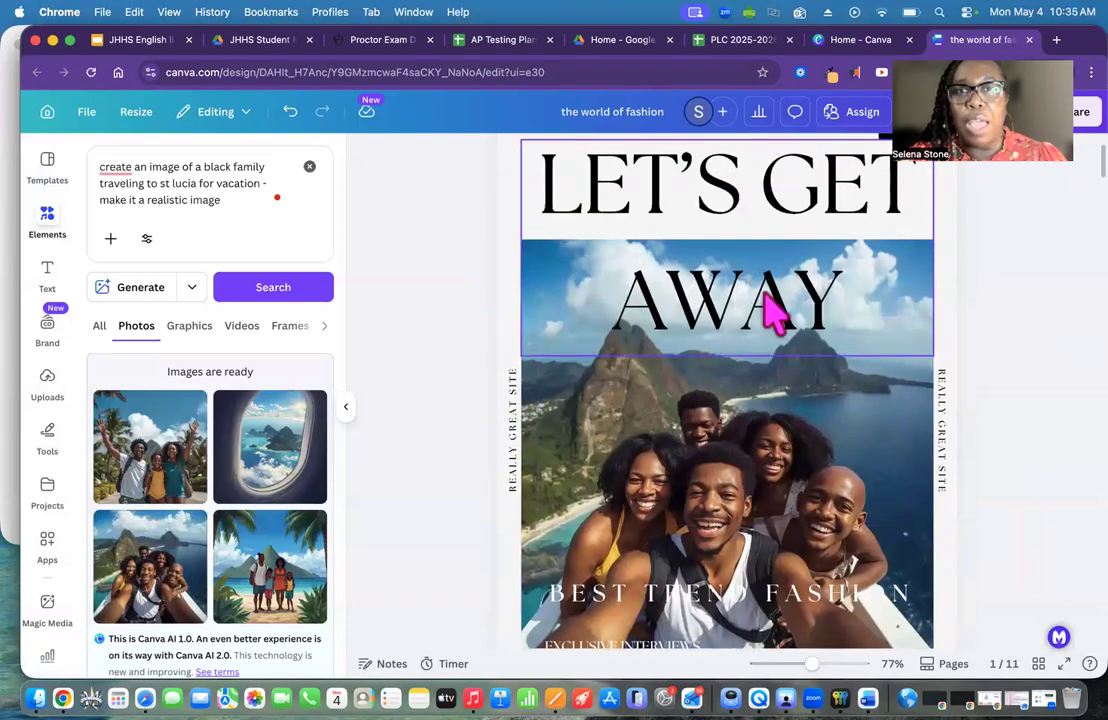
- Set the font size of the black "LET'S GET AWAY" cover title to 80
click(775, 313)
scroll(740, 290, up, 2)
double_click(717, 245)
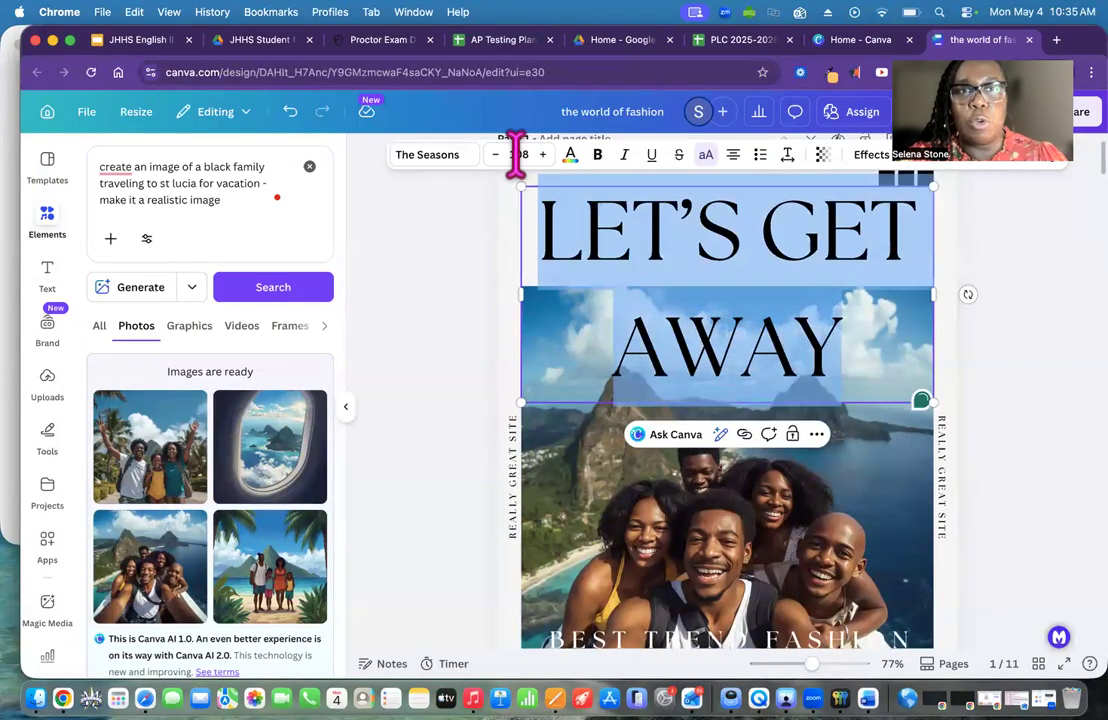
click(518, 154)
text(80)
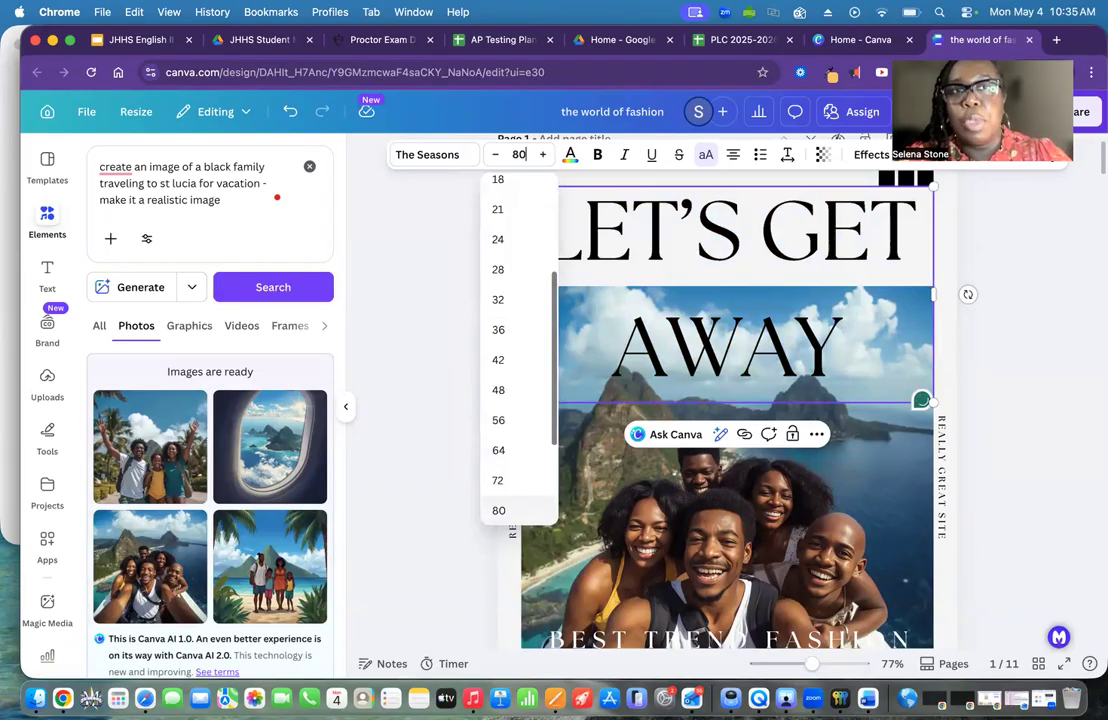
key(Return)
scroll(720, 270, up, 2)
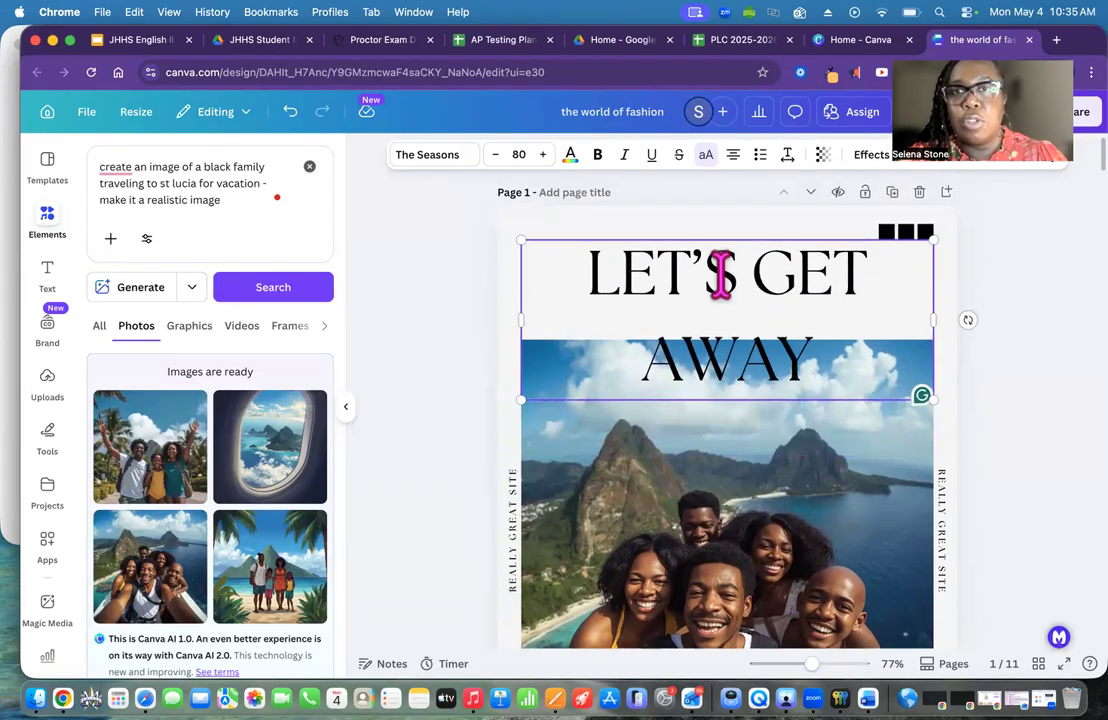
- Scale the cover title down to a font size of about 64.1 and reposition it at the head of the cover page
drag(771, 320, 772, 307)
drag(930, 362, 924, 275)
drag(775, 255, 770, 282)
scroll(767, 507, down, 10)
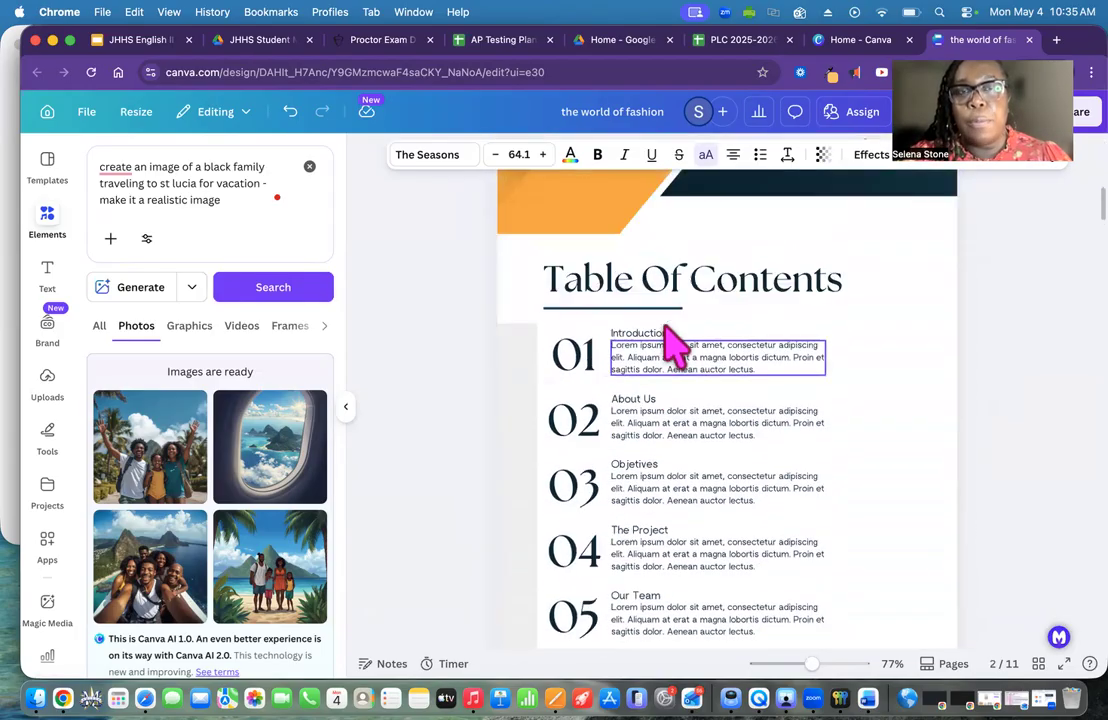
- Review the cover's title, photo and text against the header design of the Table Of Contents page
scroll(675, 345, up, 10)
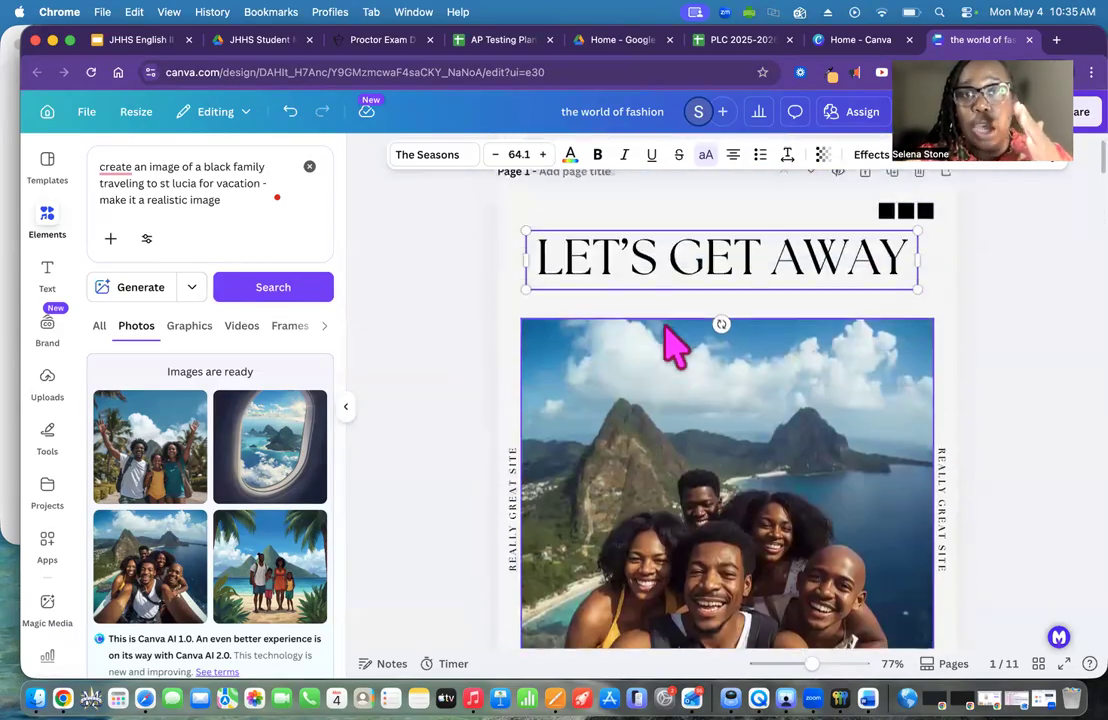
scroll(675, 345, up, 1)
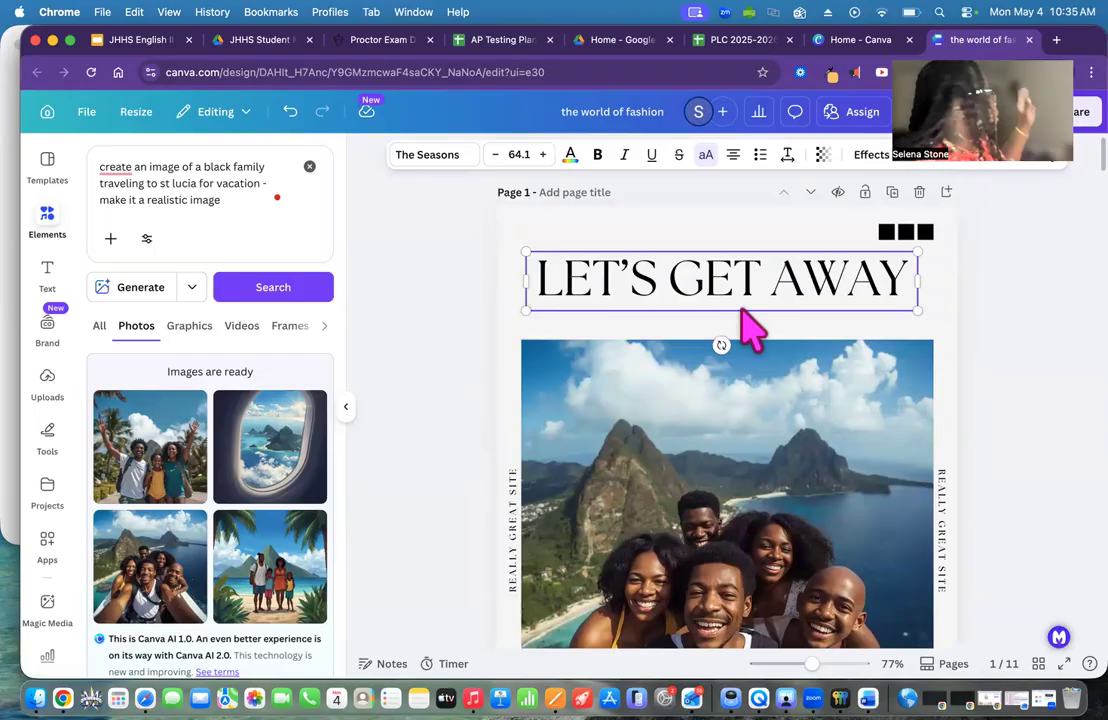
scroll(908, 490, down, 3)
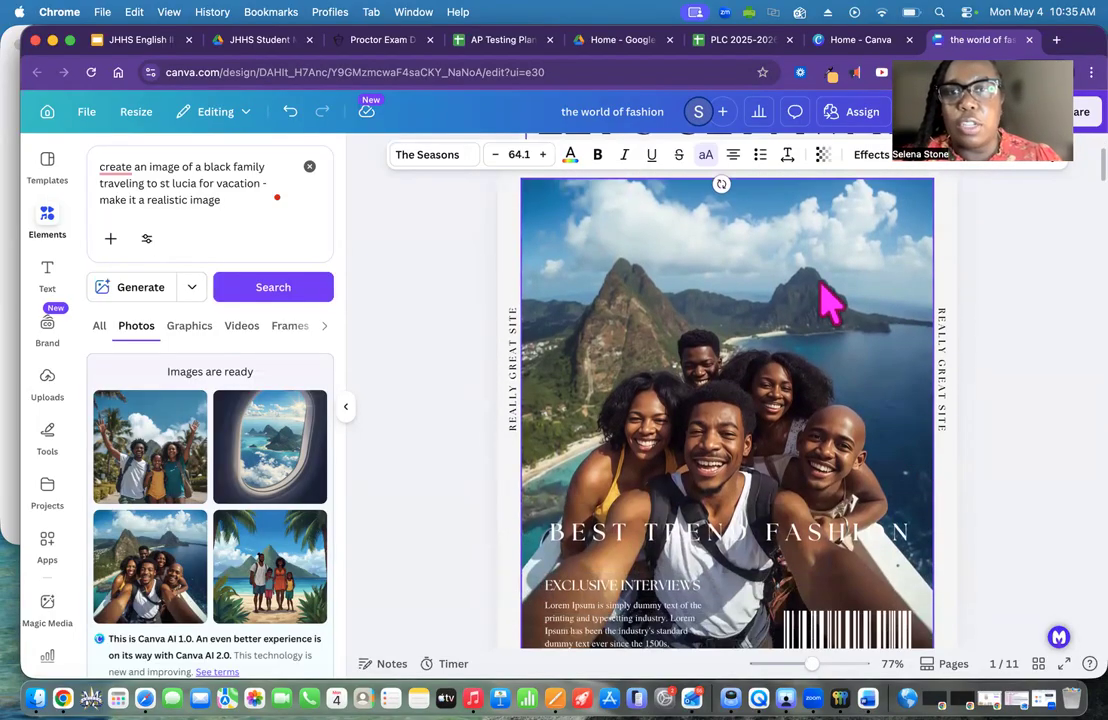
click(823, 289)
scroll(823, 280, down, 5)
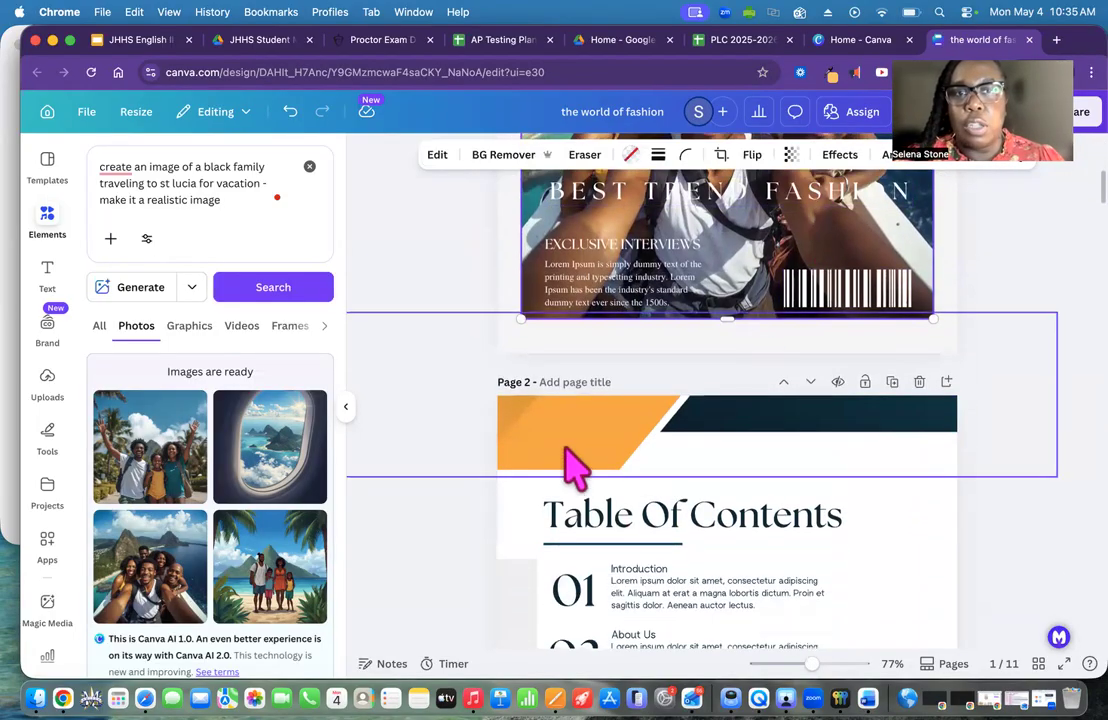
scroll(564, 465, up, 5)
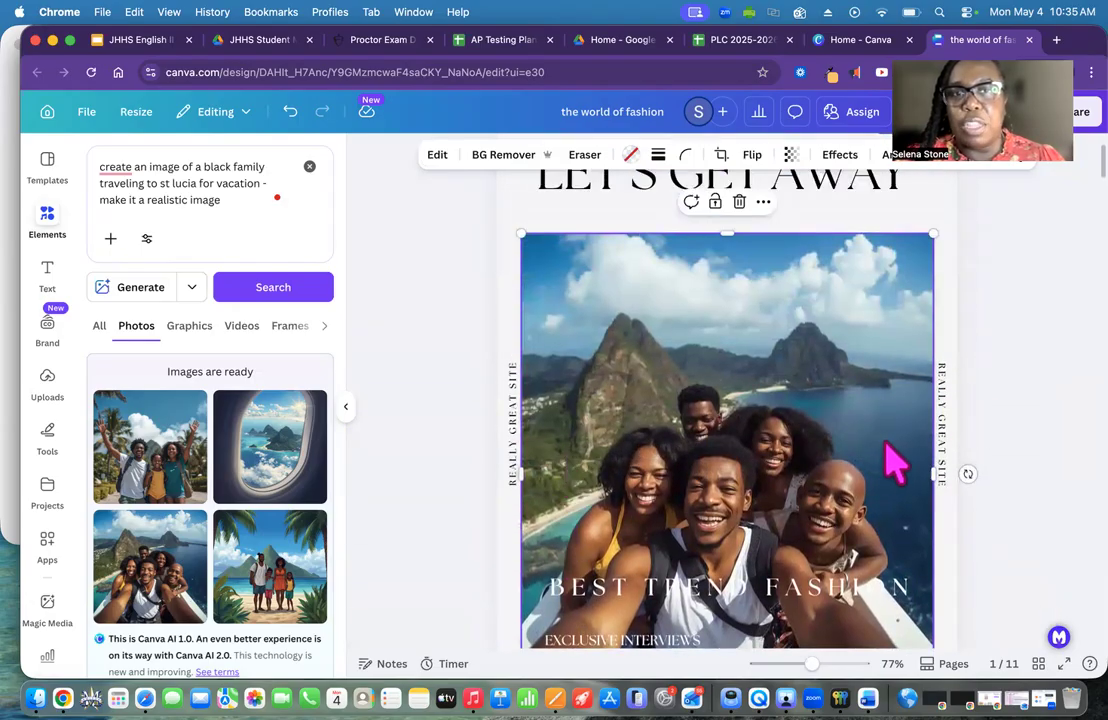
scroll(638, 360, down, 3)
scroll(638, 360, up, 2)
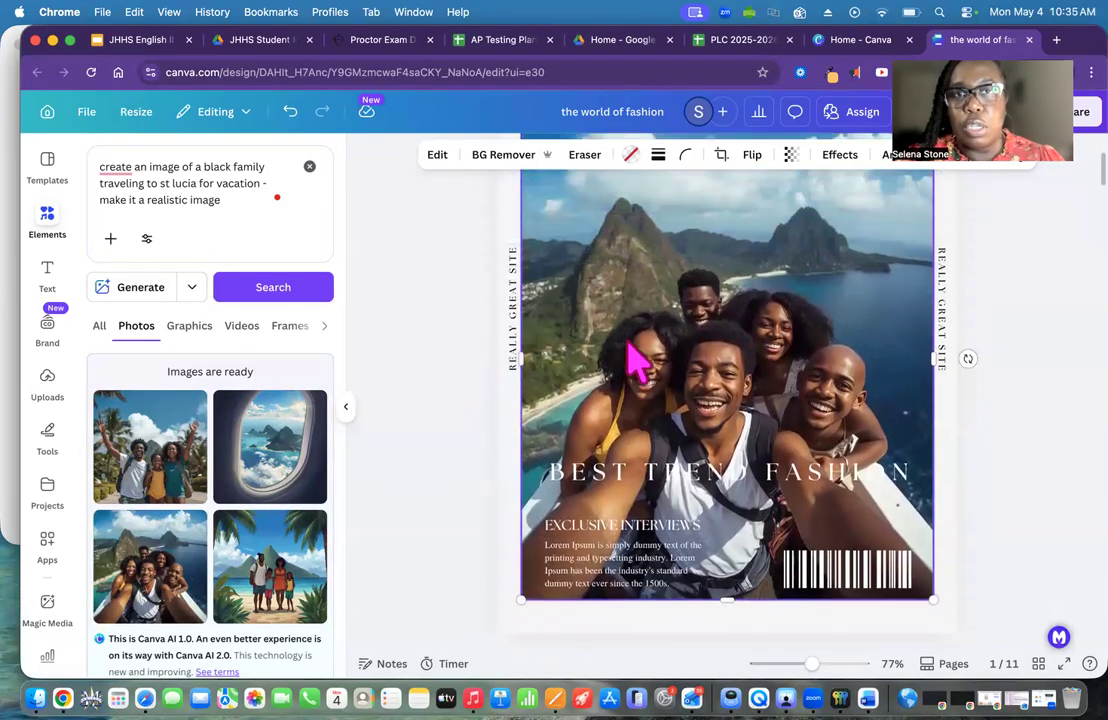
scroll(600, 610, down, 2)
scroll(605, 612, down, 1)
- Recolor the dark blue part of page 2's header shape with the cover photo's slate blue and apply the change across all pages
click(600, 615)
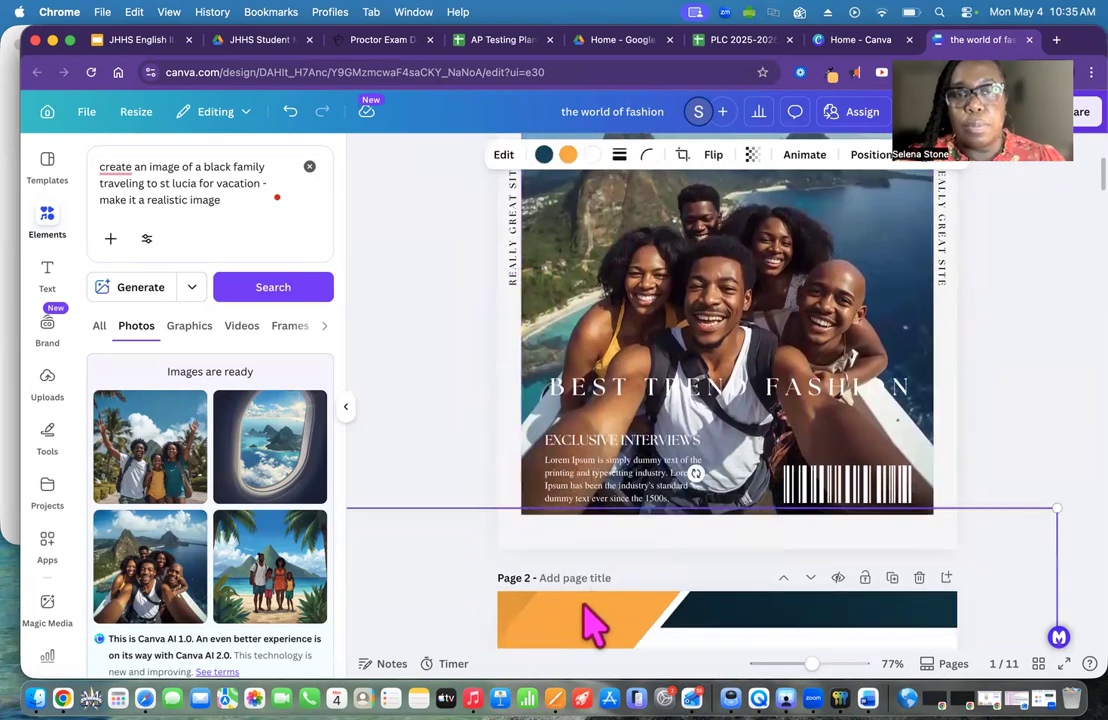
scroll(660, 555, down, 2)
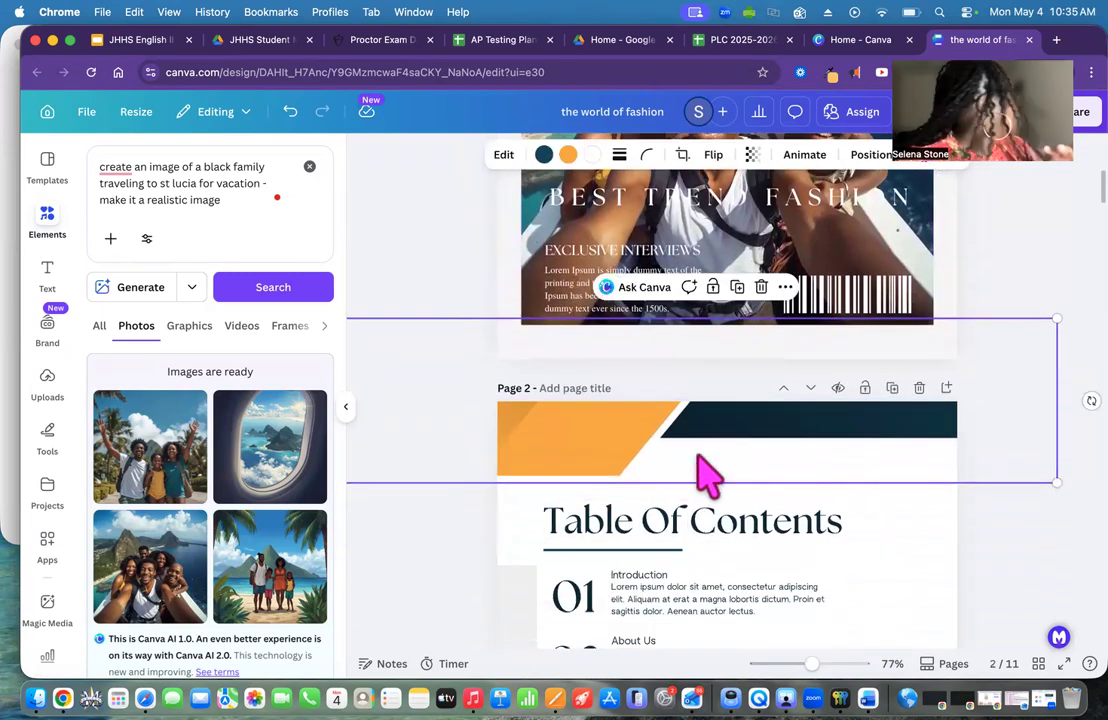
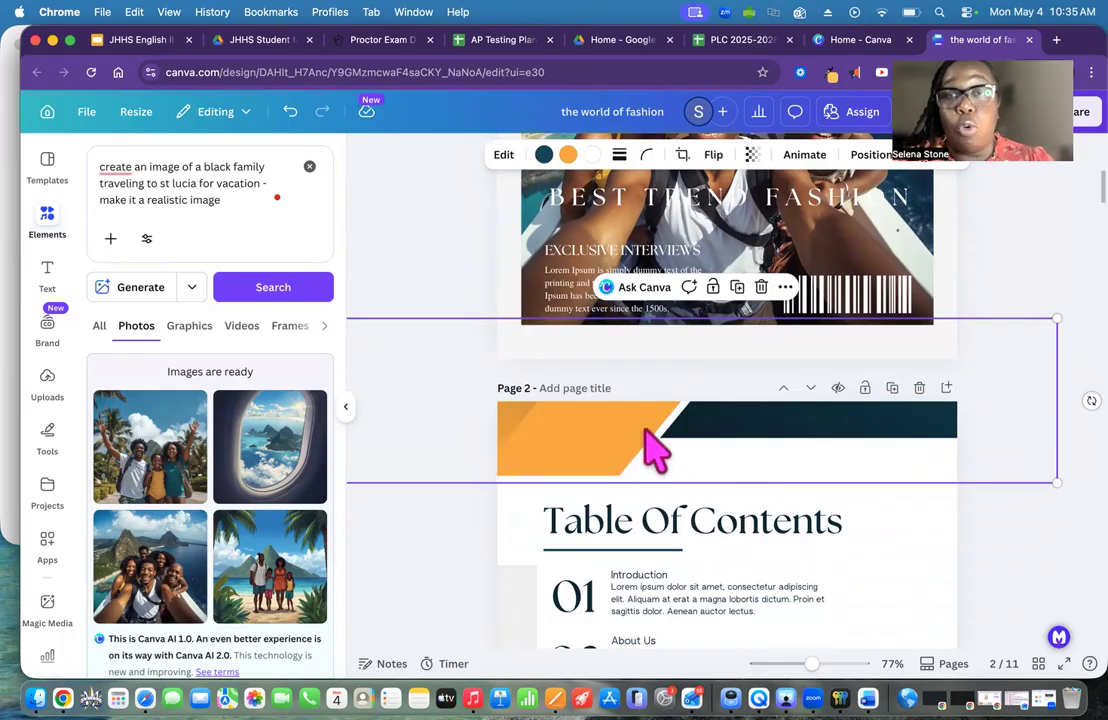
scroll(655, 450, down, 1)
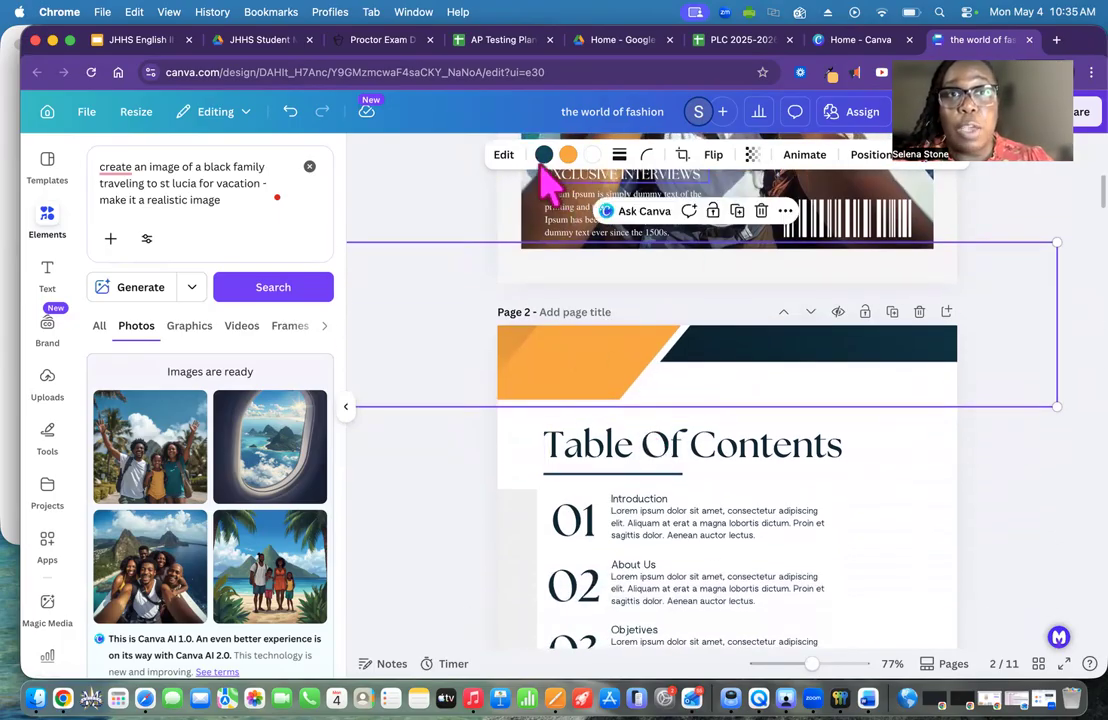
click(545, 157)
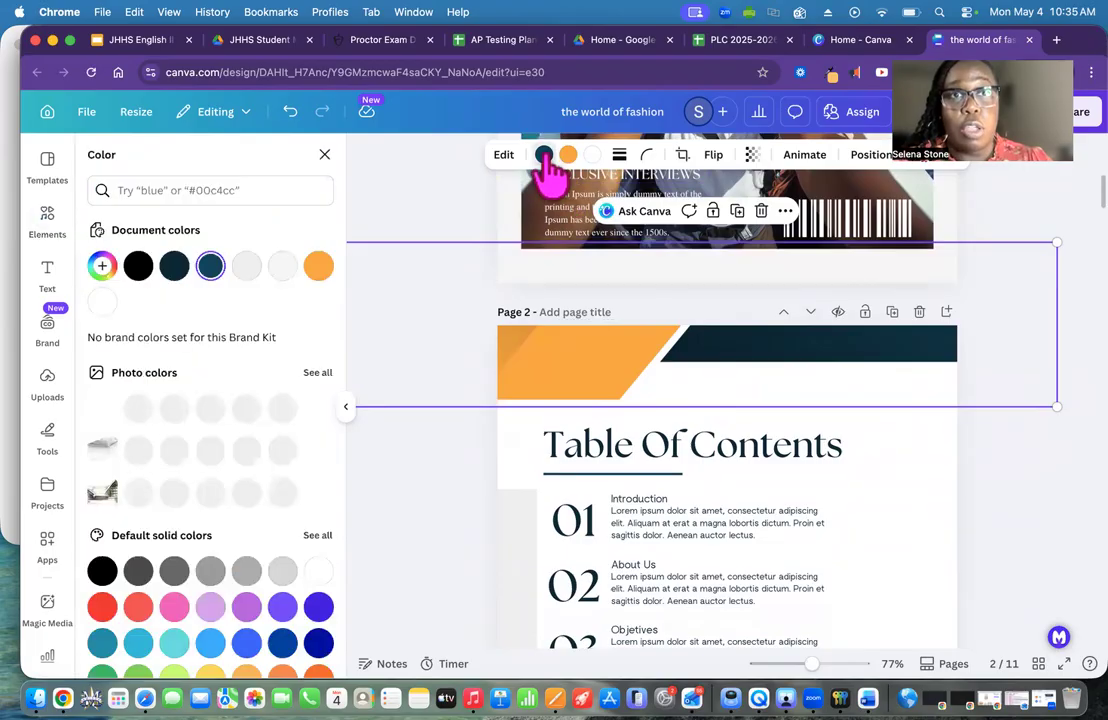
scroll(700, 320, up, 2)
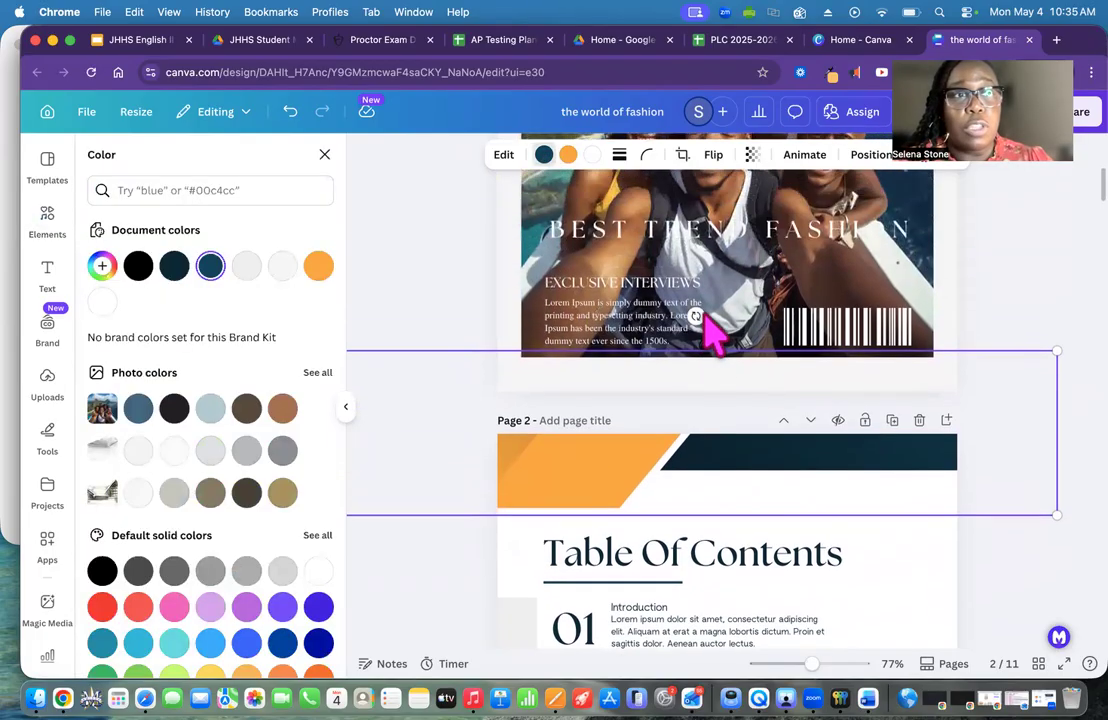
click(139, 410)
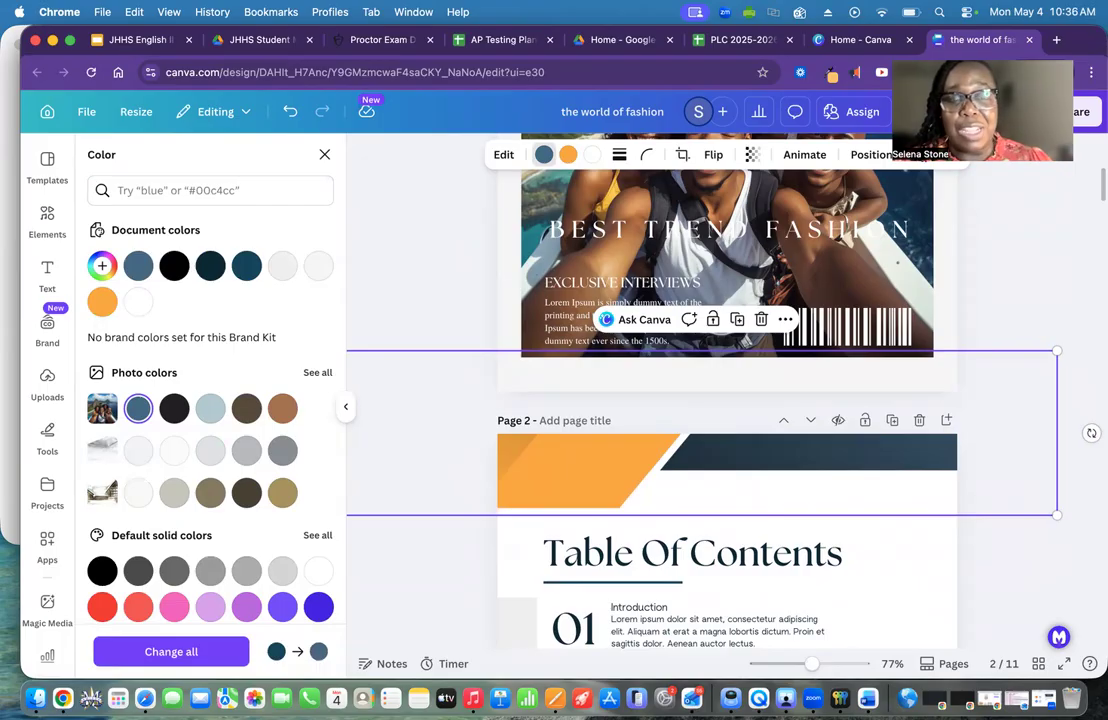
click(210, 648)
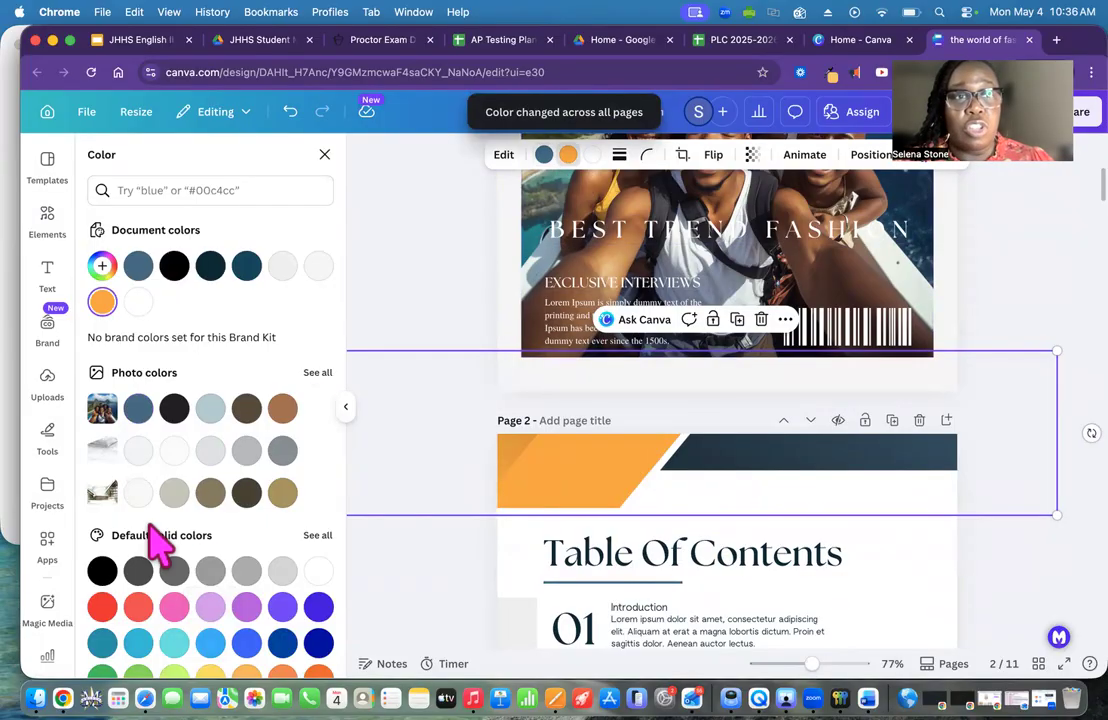
- Replace the header shape's orange with the cover photo's light blue-grey and apply the change across all pages
click(570, 157)
click(570, 160)
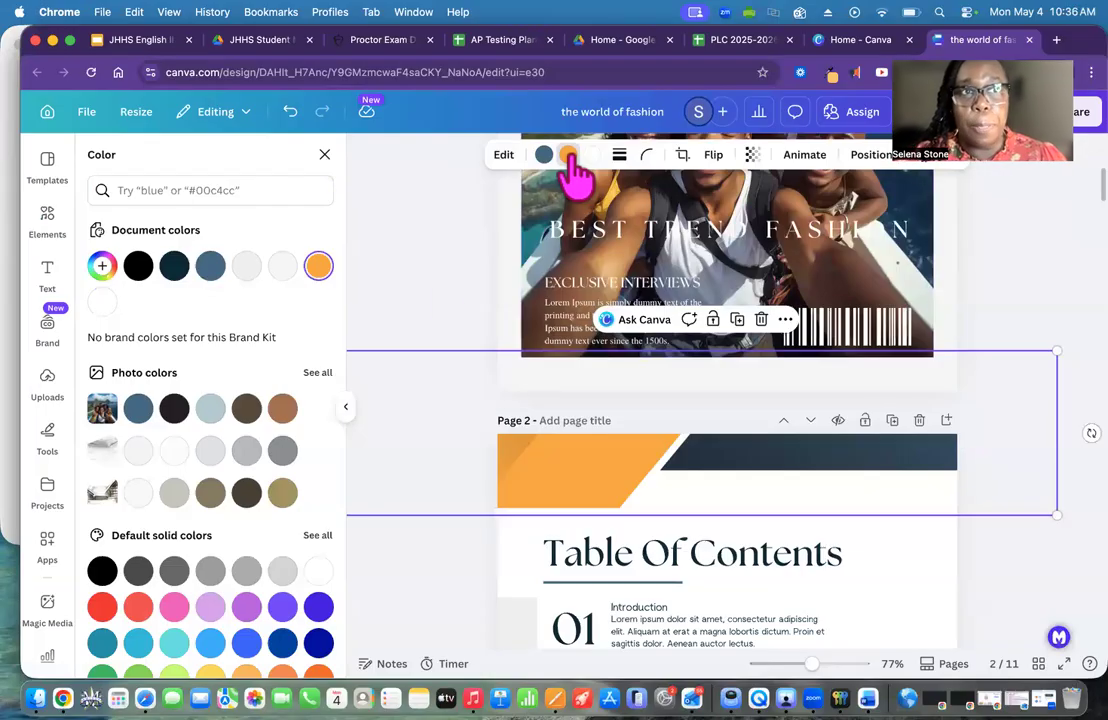
click(211, 410)
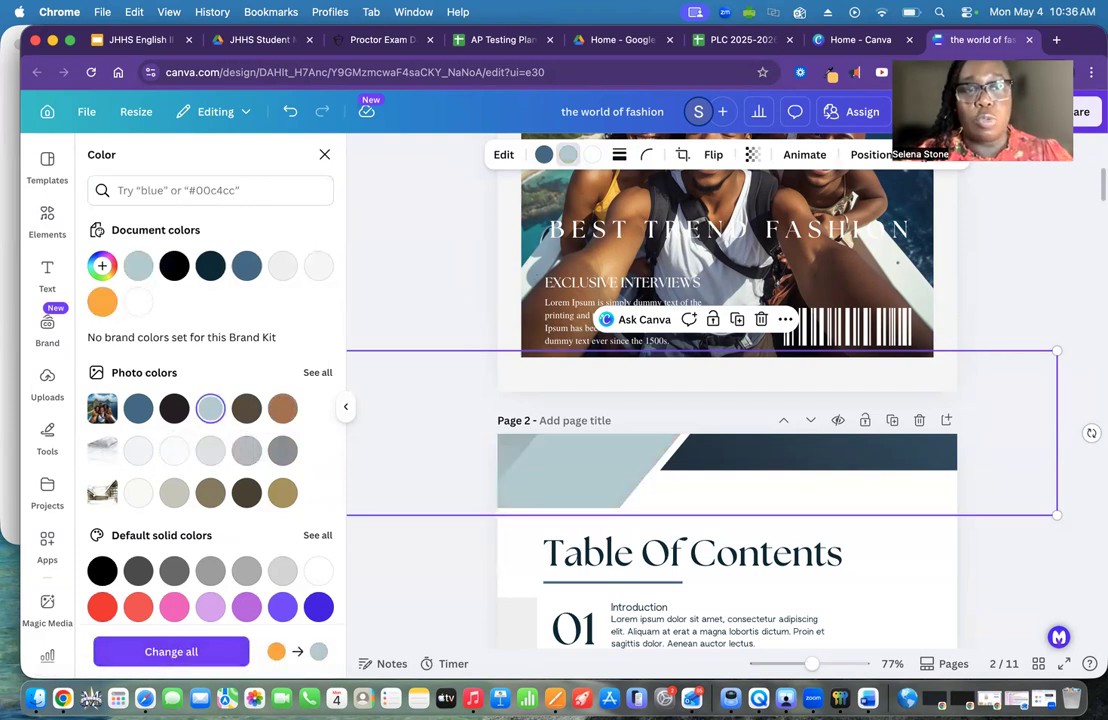
click(171, 651)
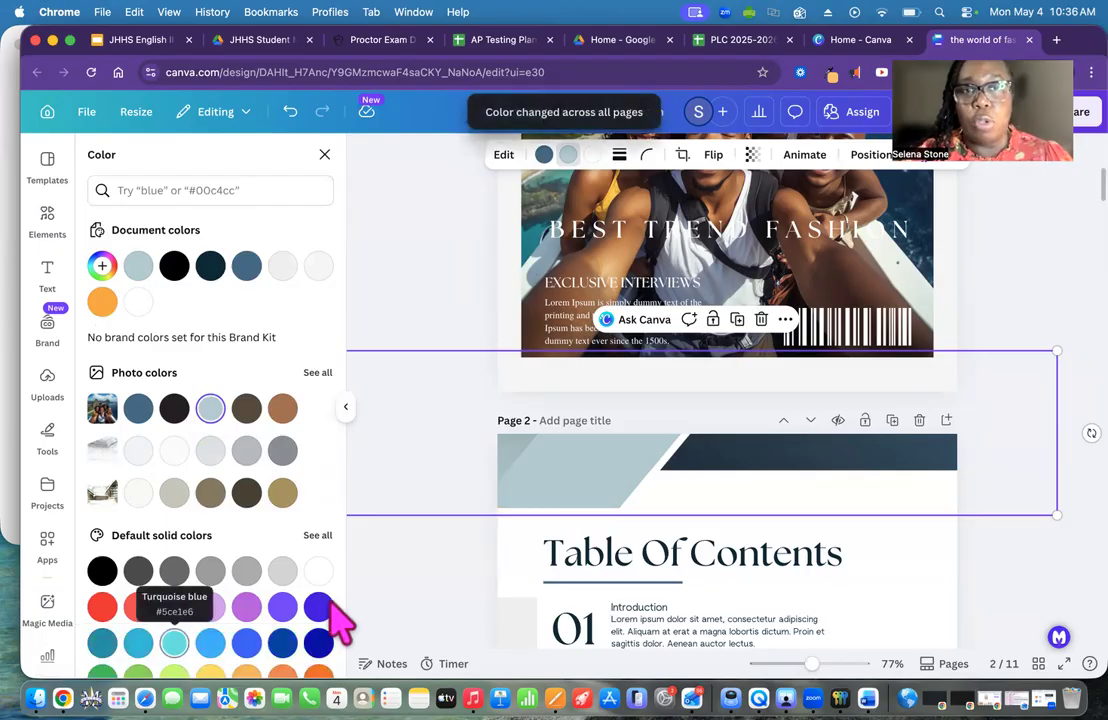
- Replace the article heading "THE WORLD OF FASHION" on page 4 with "TRAVEL SAFETY"
scroll(589, 564, down, 10)
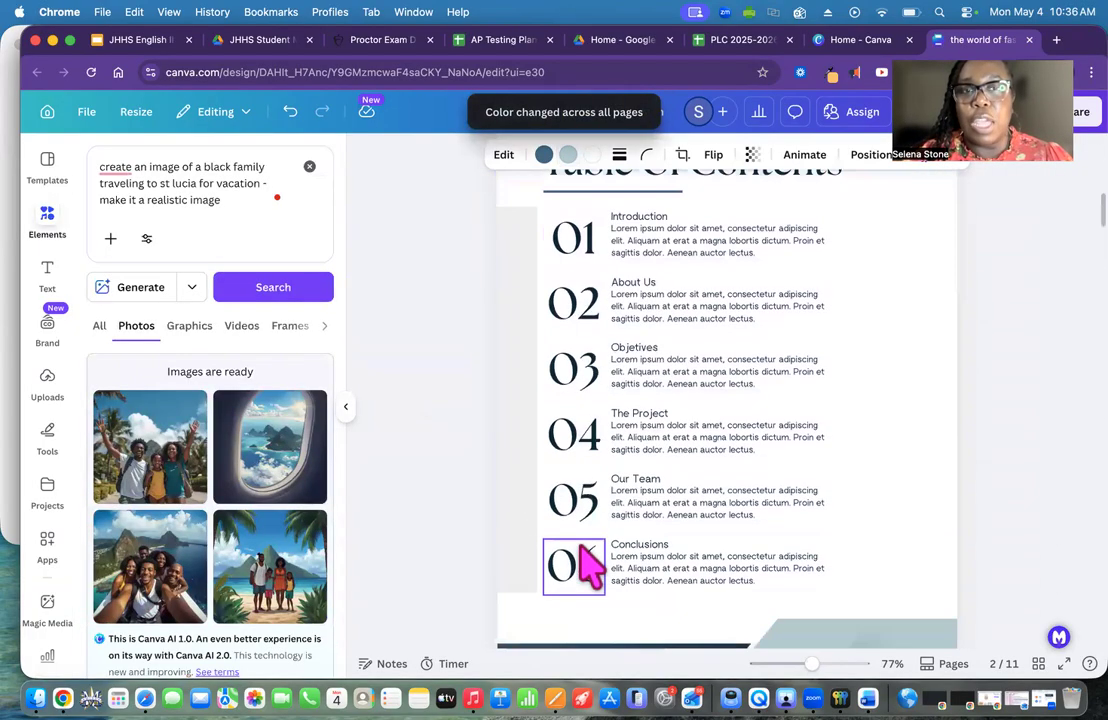
scroll(590, 566, down, 5)
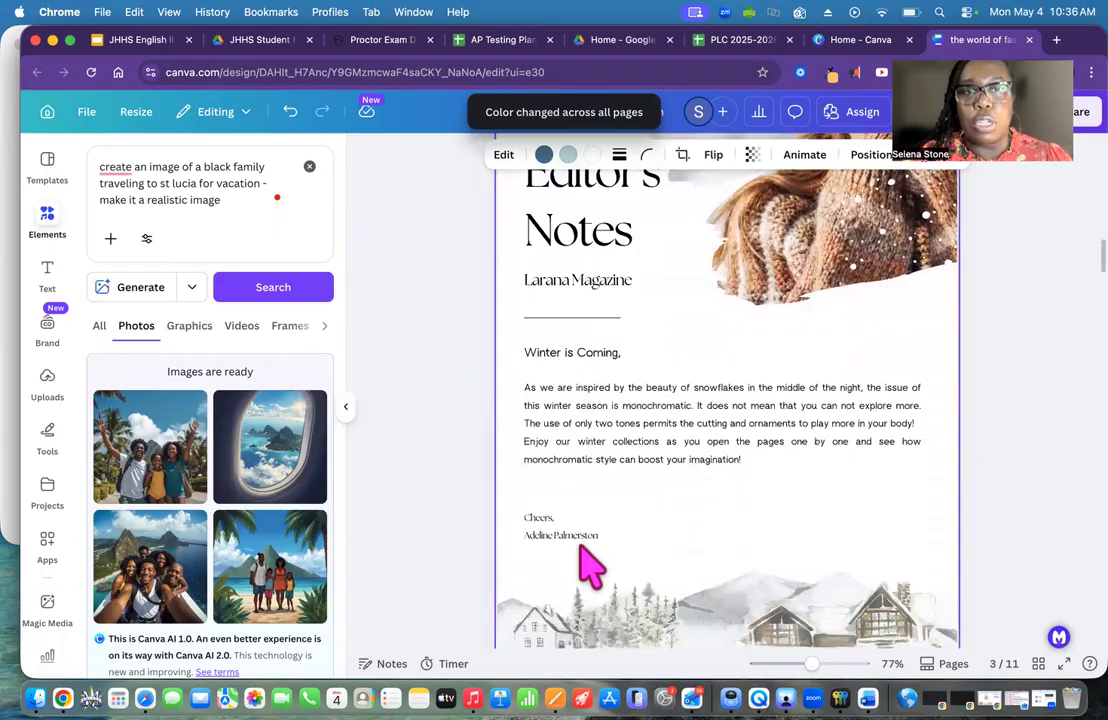
scroll(592, 565, up, 5)
scroll(483, 490, down, 15)
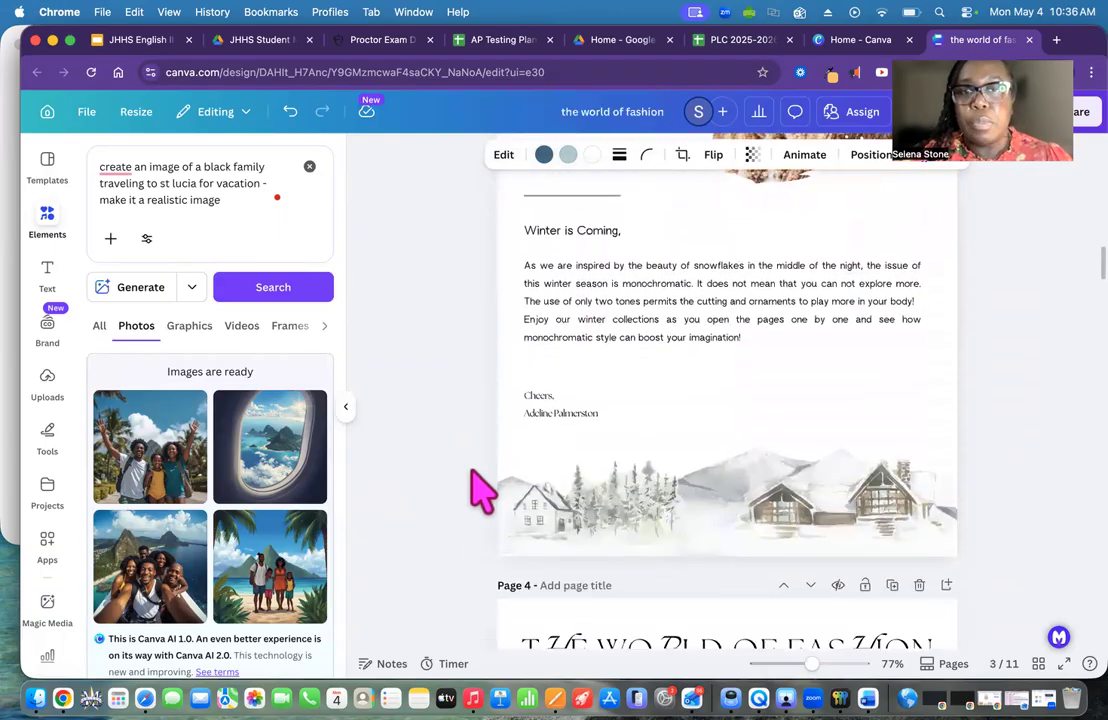
scroll(480, 490, up, 2)
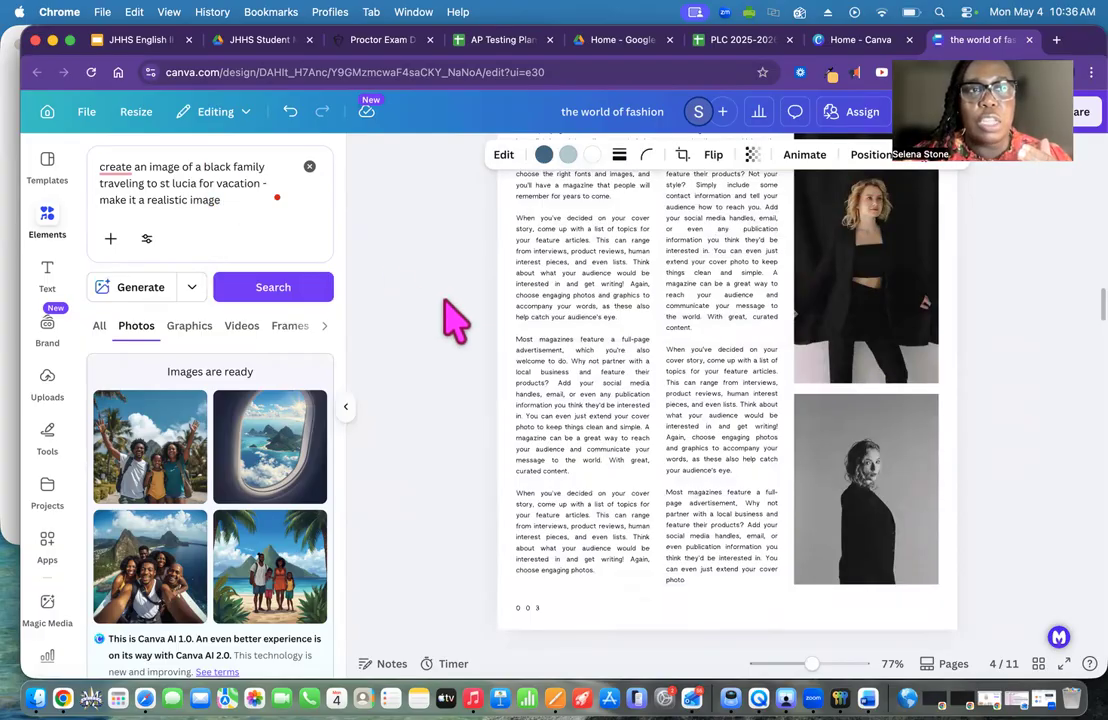
scroll(455, 320, up, 3)
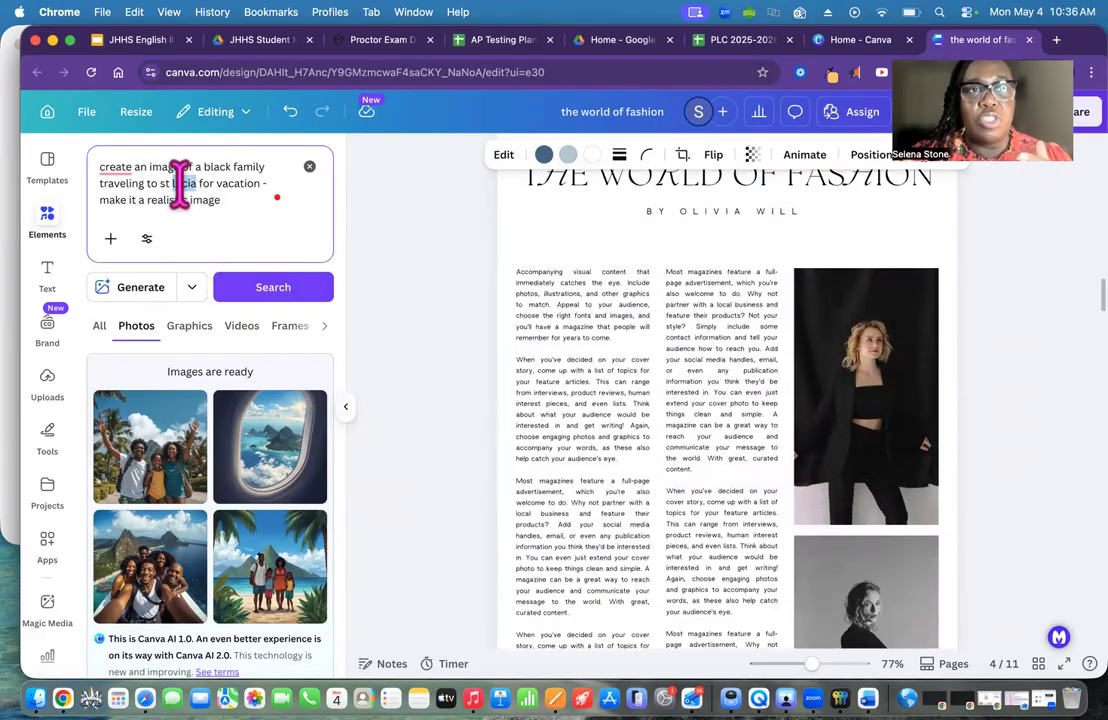
triple_click(180, 184)
scroll(602, 292, up, 2)
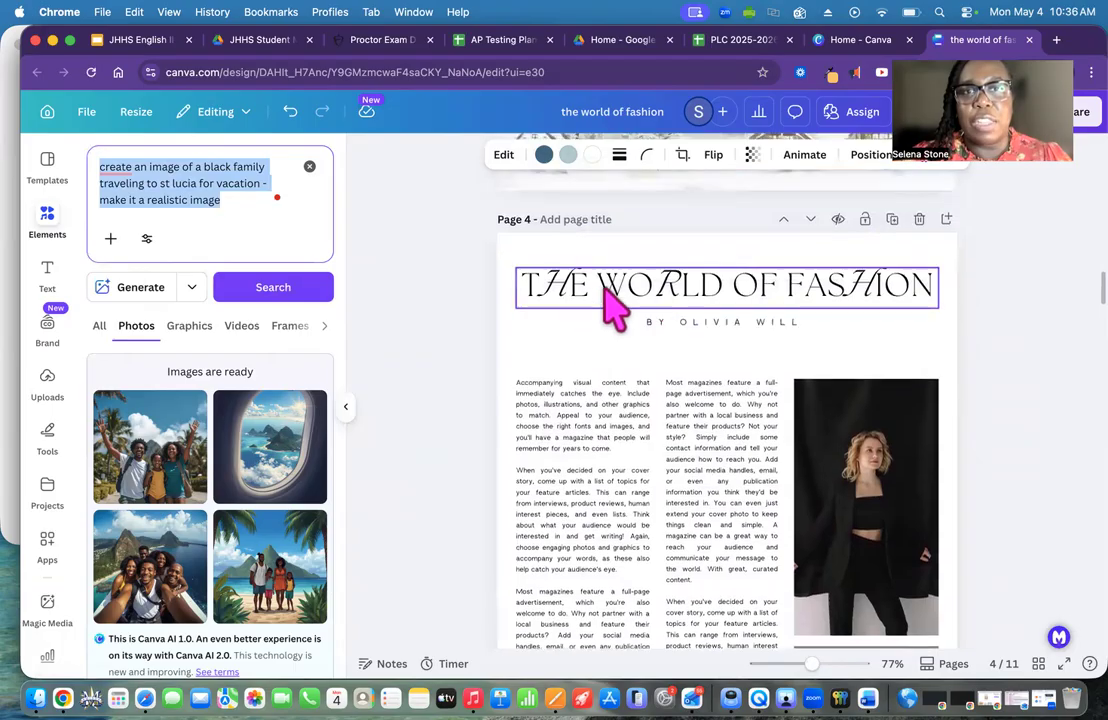
click(648, 295)
click(645, 278)
text(T)
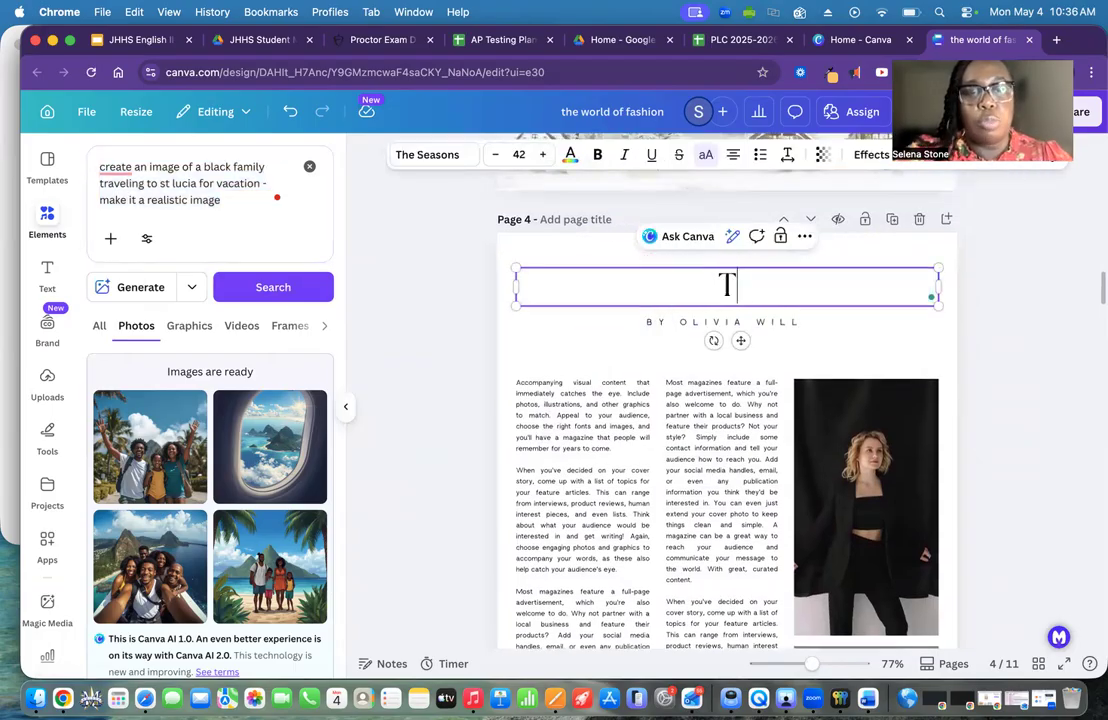
text(RAVEL SAFETY)
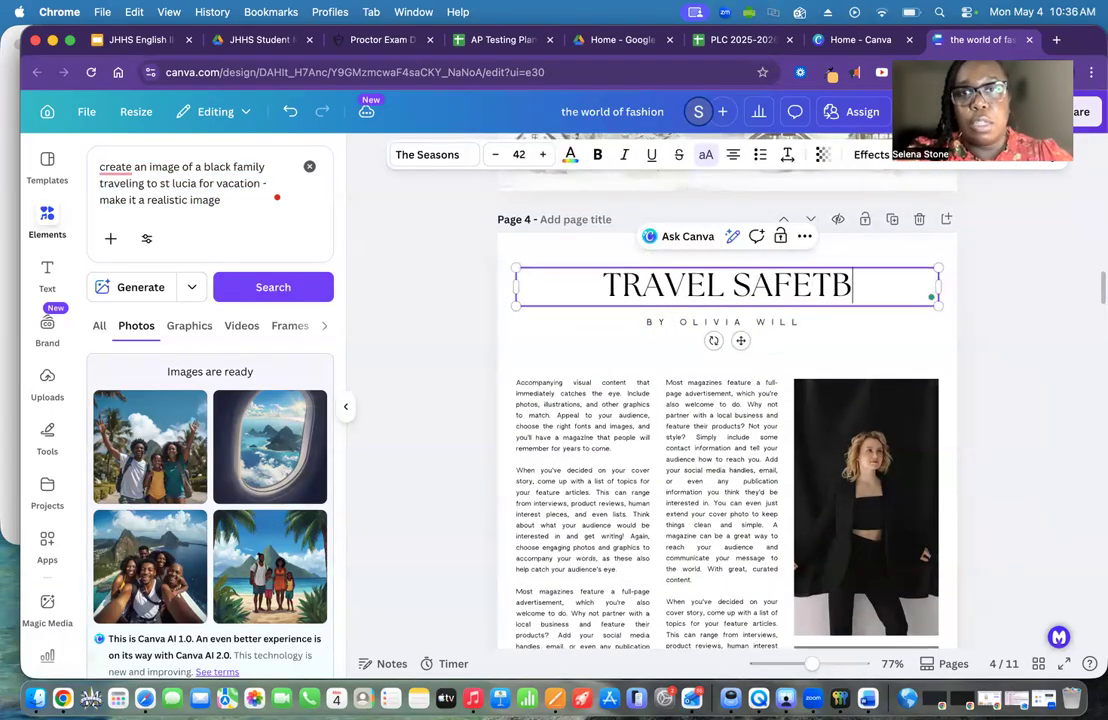
- Replace the placeholder author in the byline under the page 4 heading with the new author's surname, keeping the word "BY"
click(712, 322)
click(808, 322)
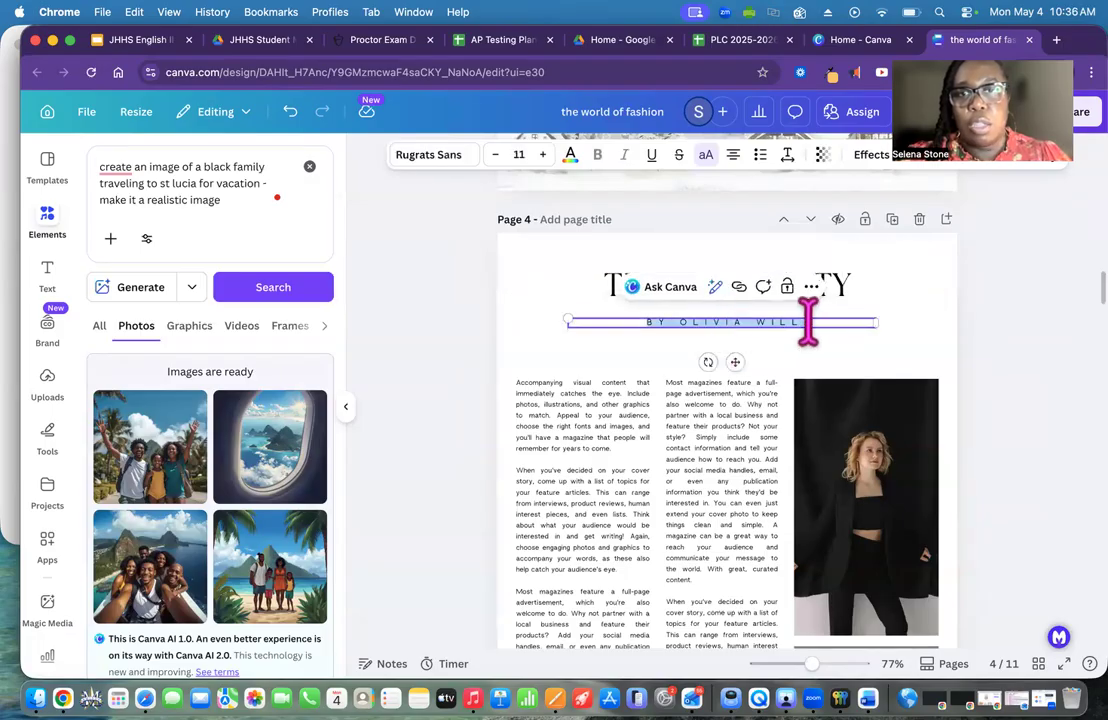
drag(807, 320, 706, 320)
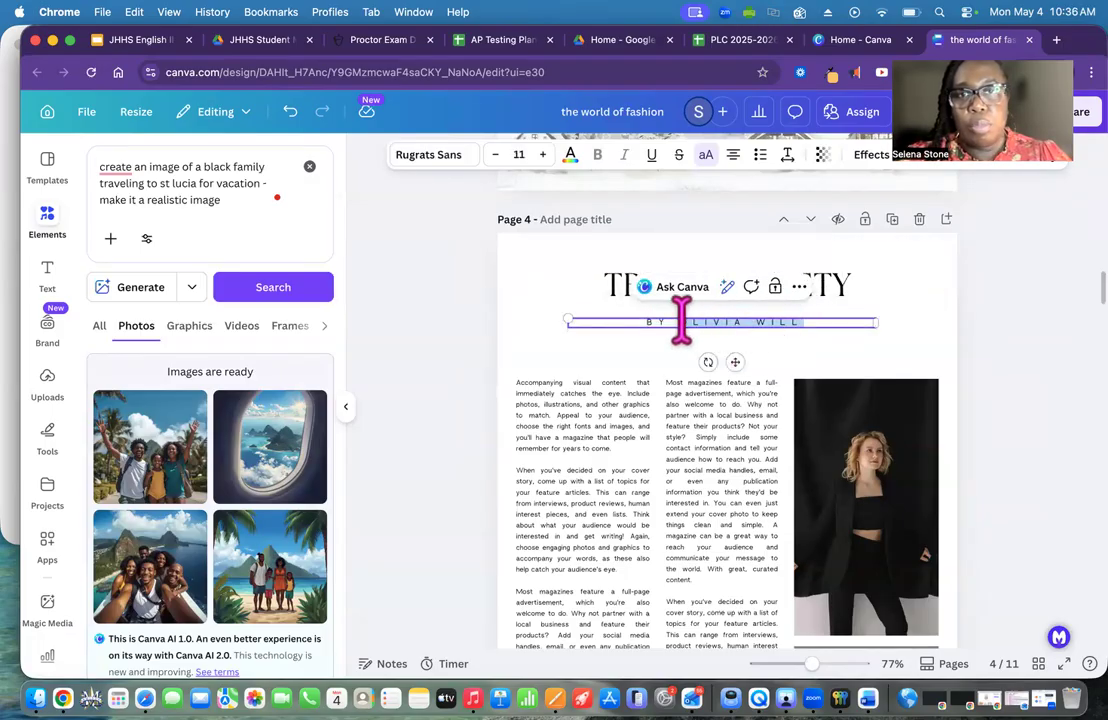
text(STONE)
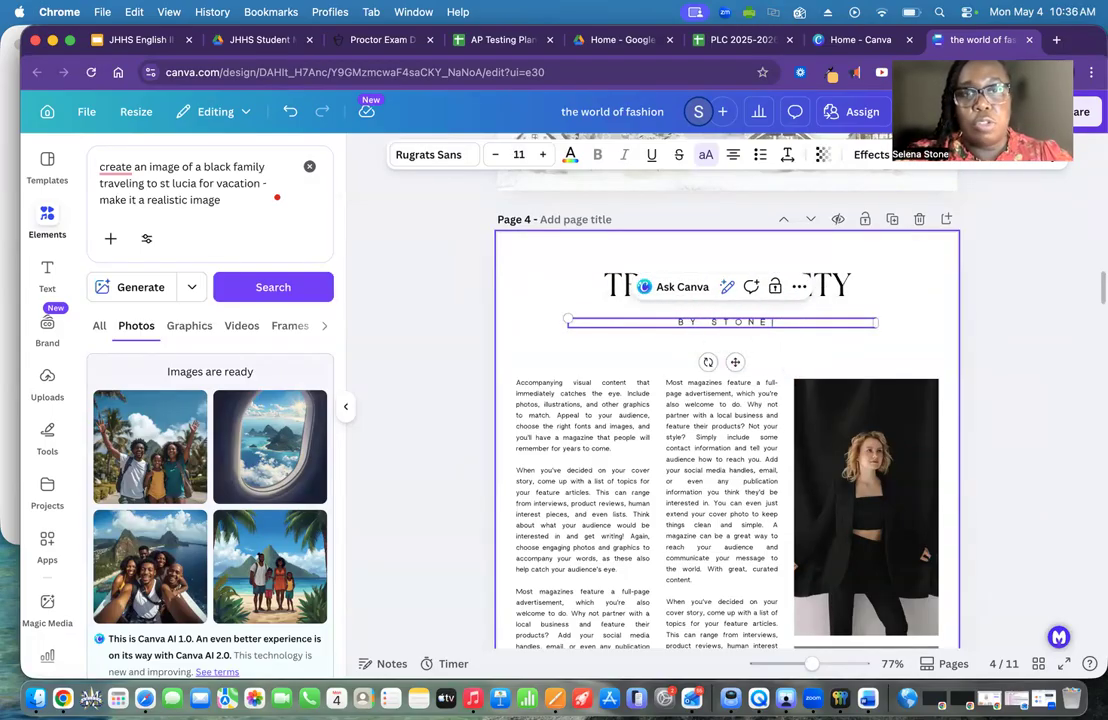
- Select the upper photo beside the page 4 article and search the photo elements for "travel safety"
click(552, 462)
click(688, 472)
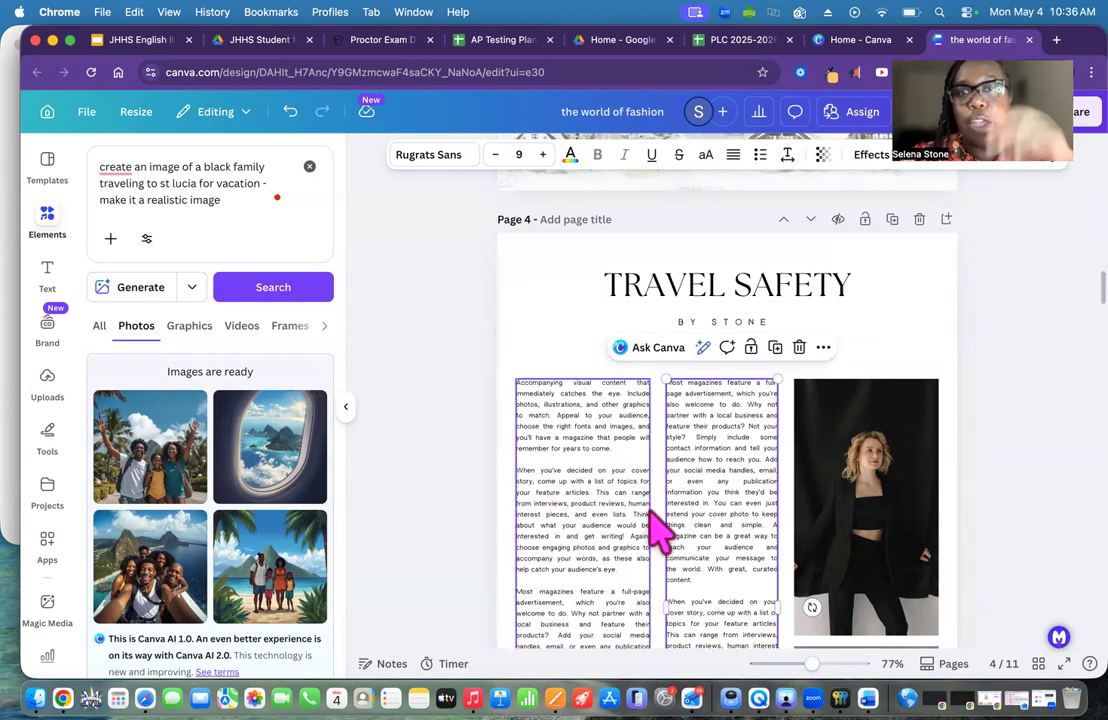
scroll(769, 519, down, 2)
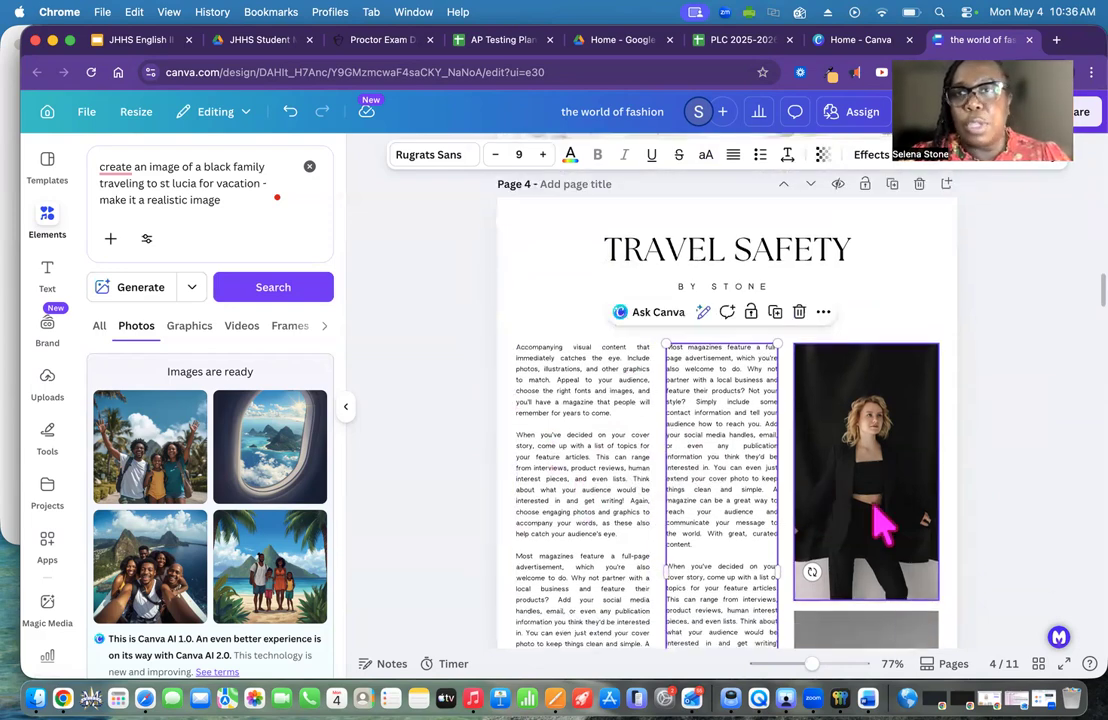
scroll(878, 518, down, 2)
click(845, 410)
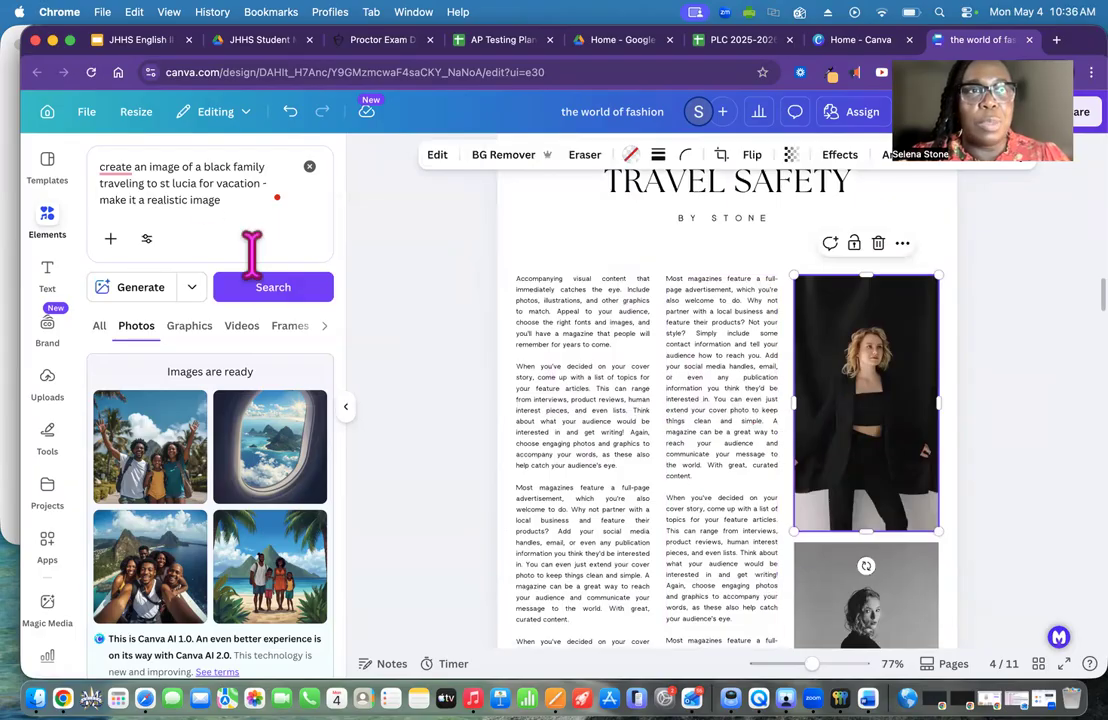
triple_click(152, 170)
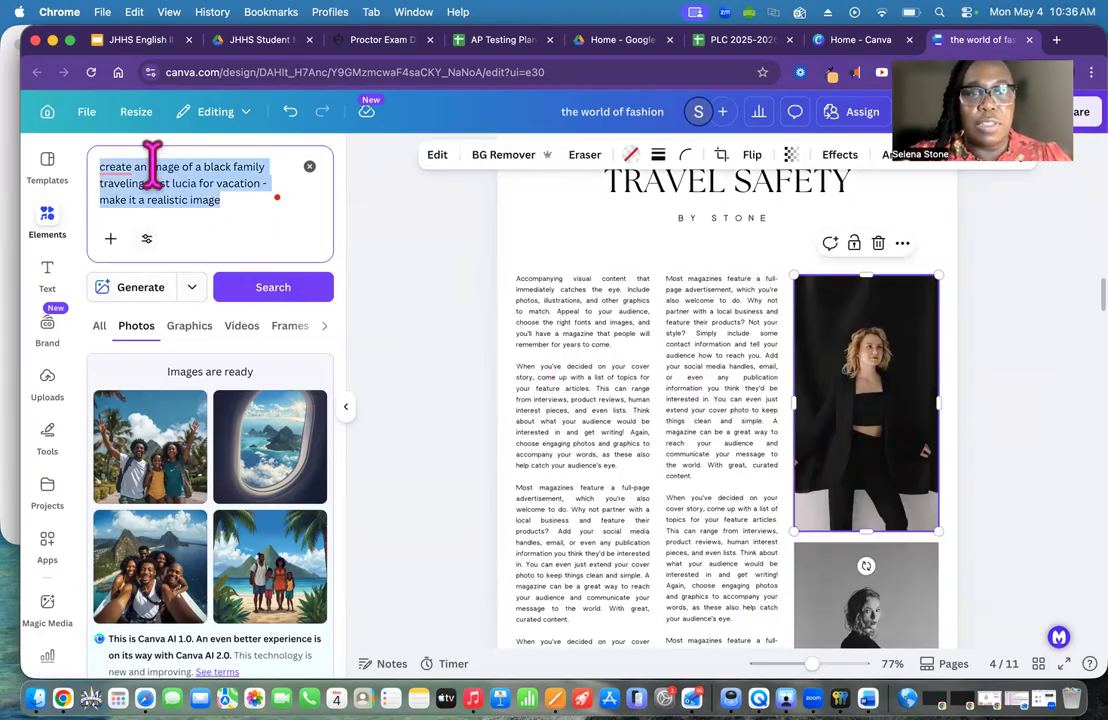
text(travel saf)
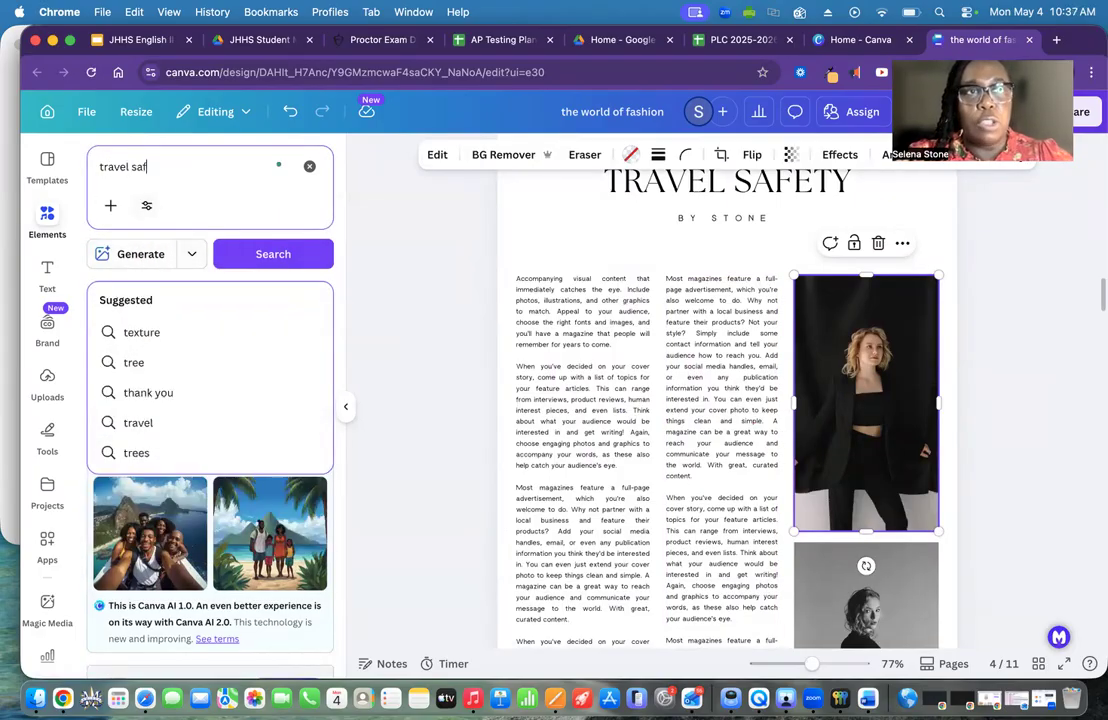
text(ety)
key(Return)
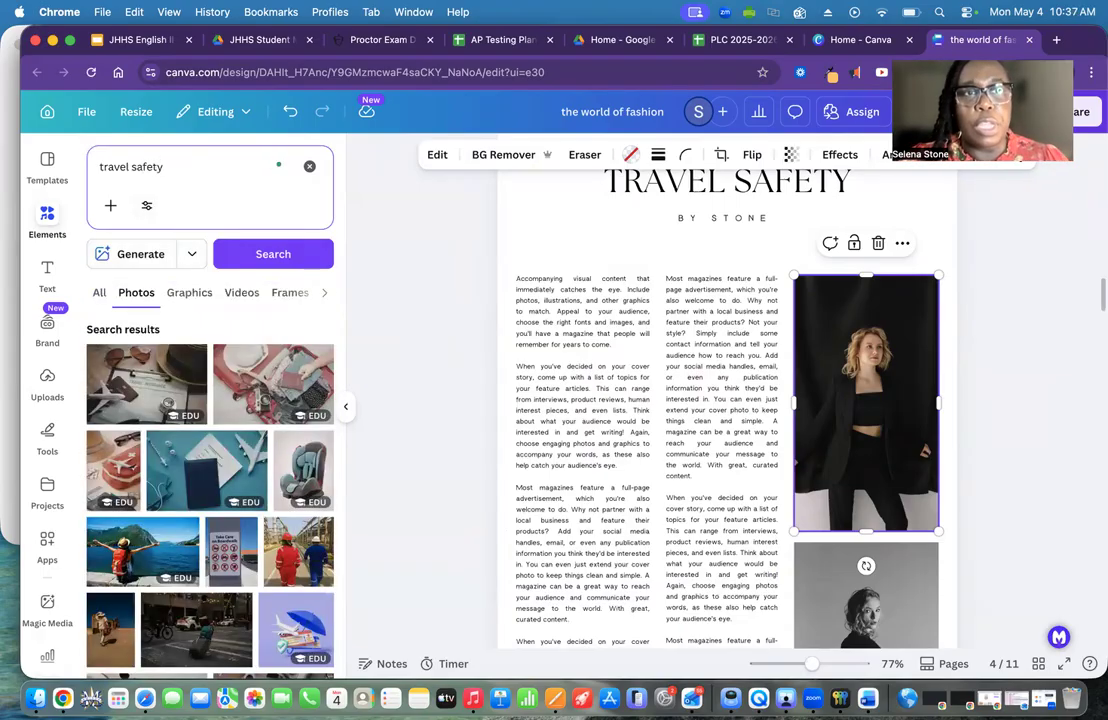
scroll(257, 495, down, 2)
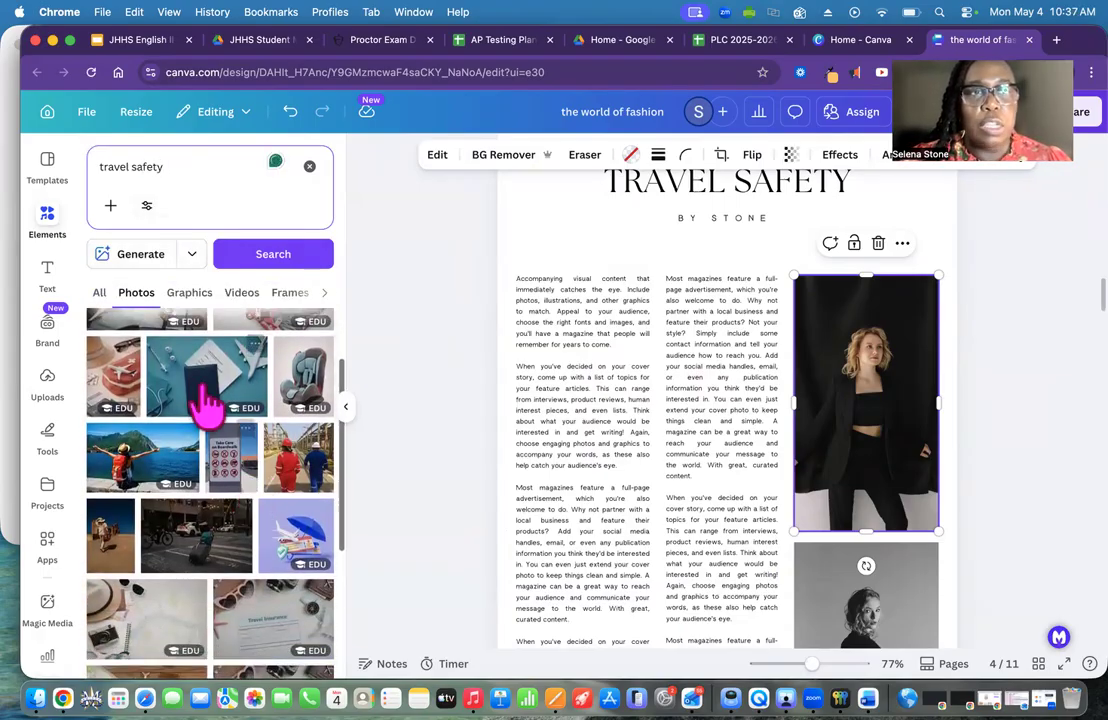
- Replace the two photos beside the page 4 article with the passport-and-plane photo and the face mask photo with the yellow airplane
drag(197, 393, 855, 404)
scroll(858, 405, down, 5)
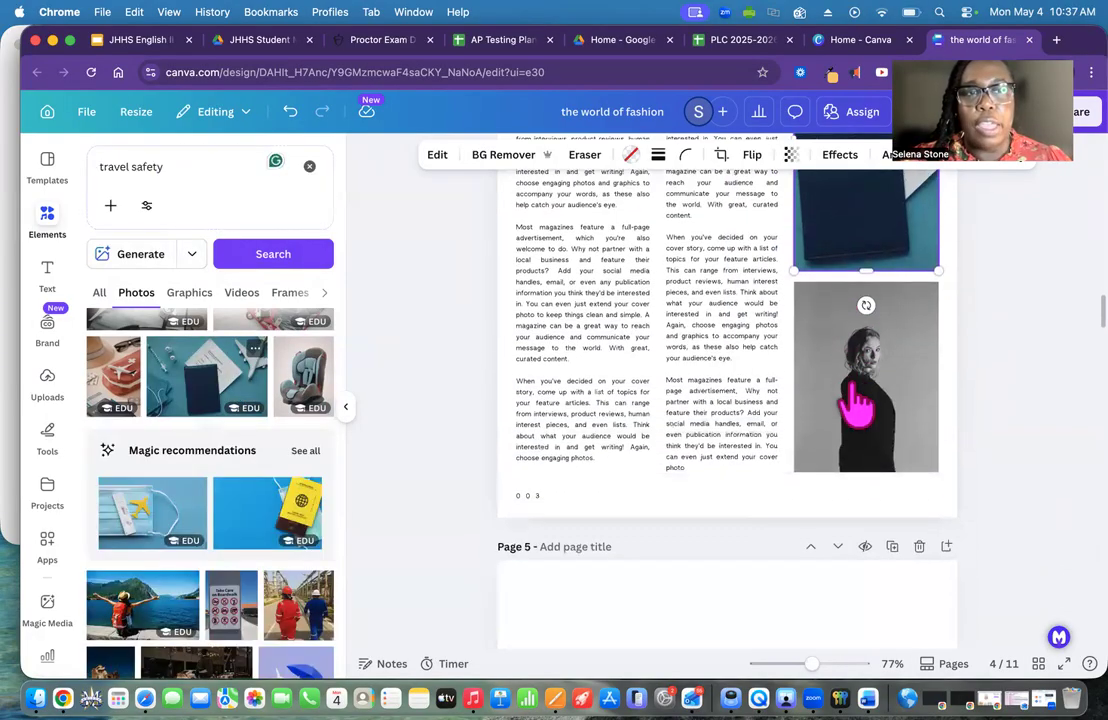
drag(130, 533, 903, 361)
double_click(848, 382)
key(Return)
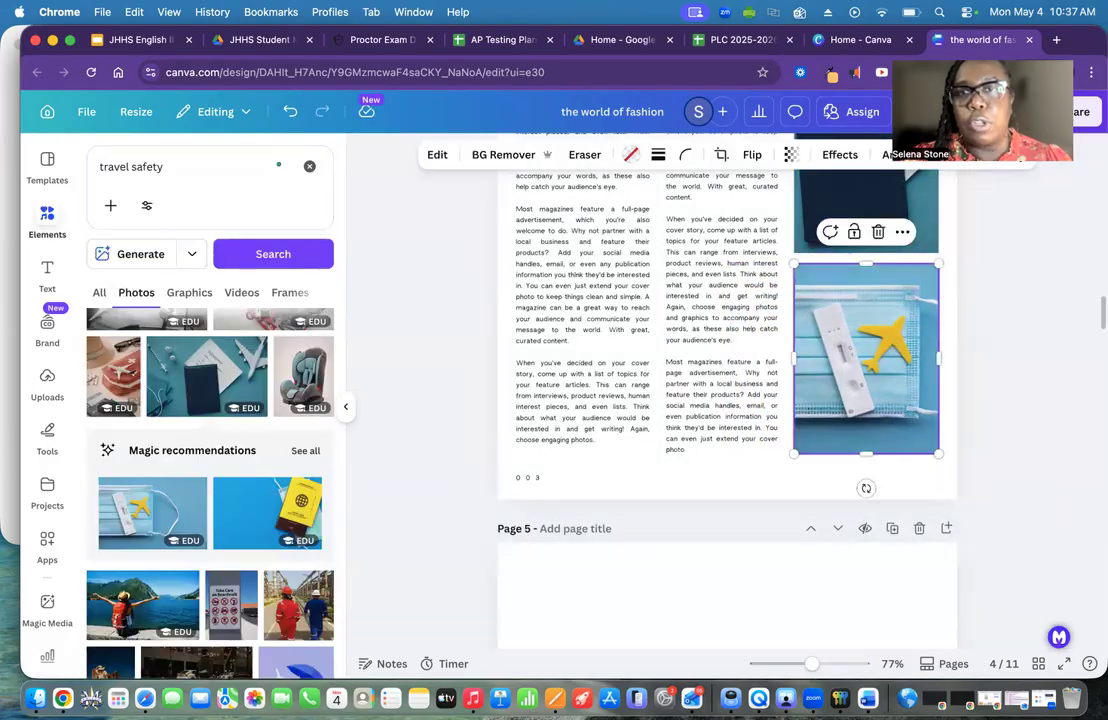
click(1026, 465)
- Select the blank page 5, and search Google Images for "spirit airlines" in a new browser tab
scroll(1026, 465, up, 5)
scroll(1026, 470, down, 15)
scroll(1026, 470, up, 5)
click(713, 352)
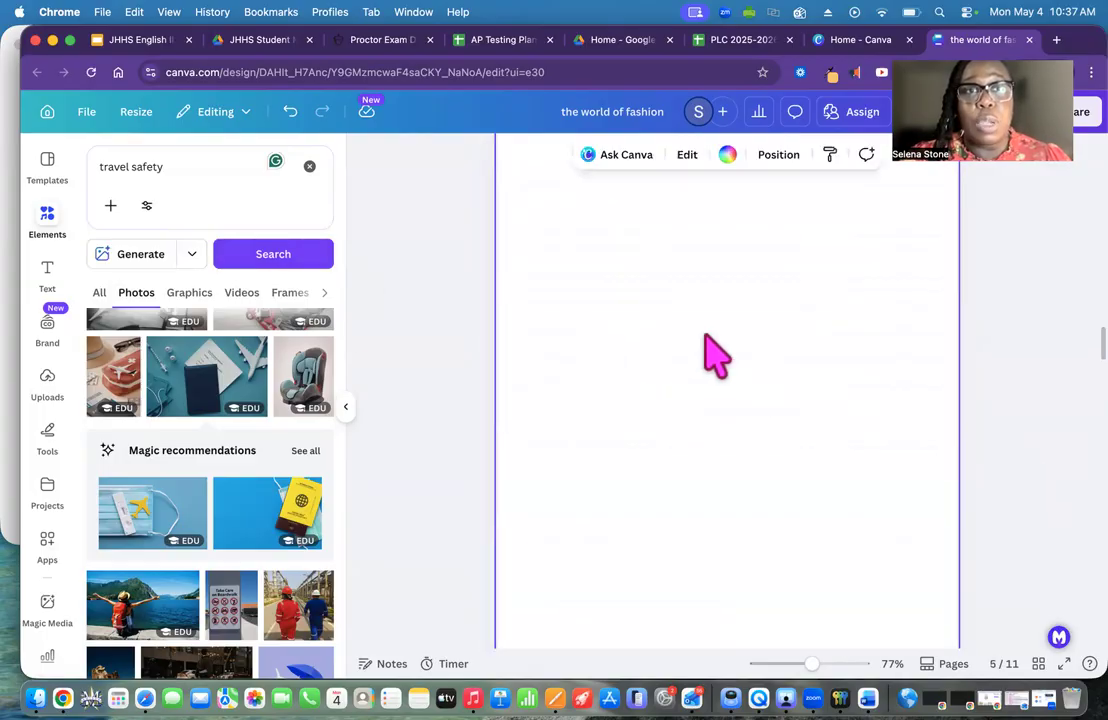
click(172, 162)
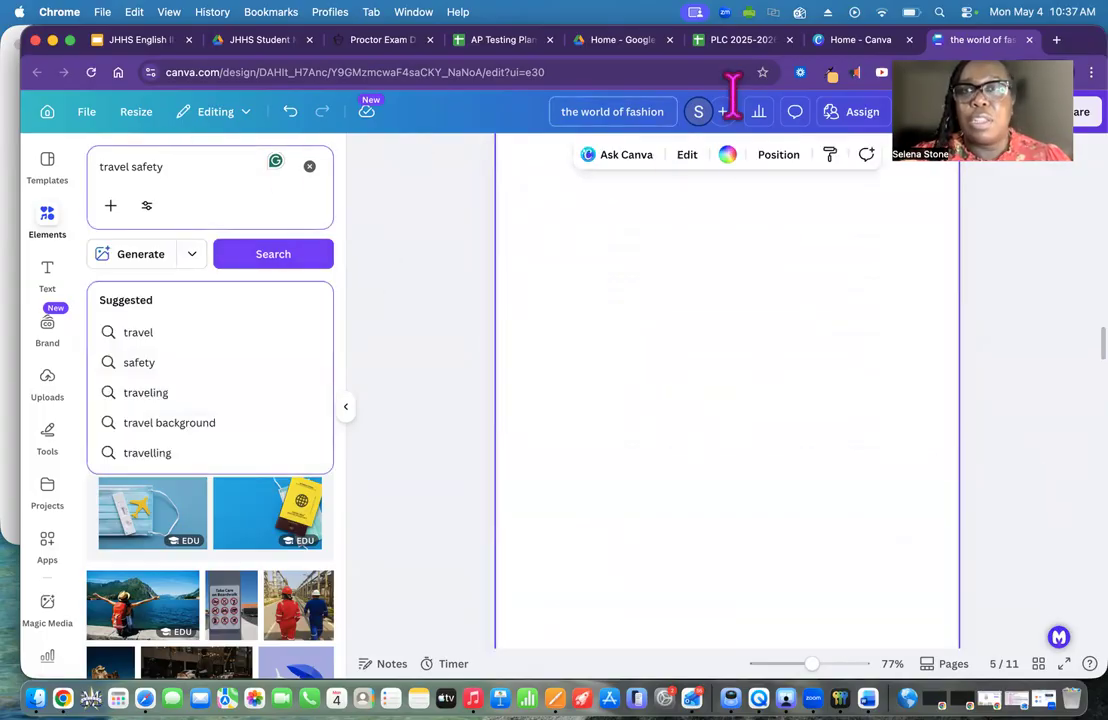
key(super+t)
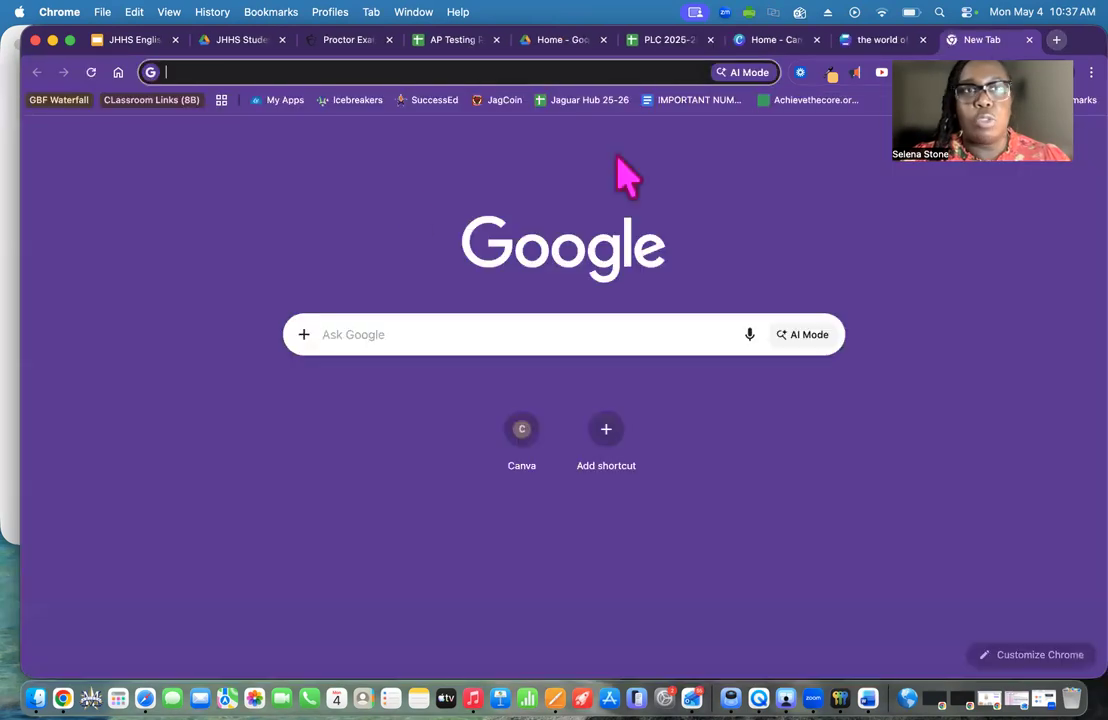
click(405, 342)
text(spirt)
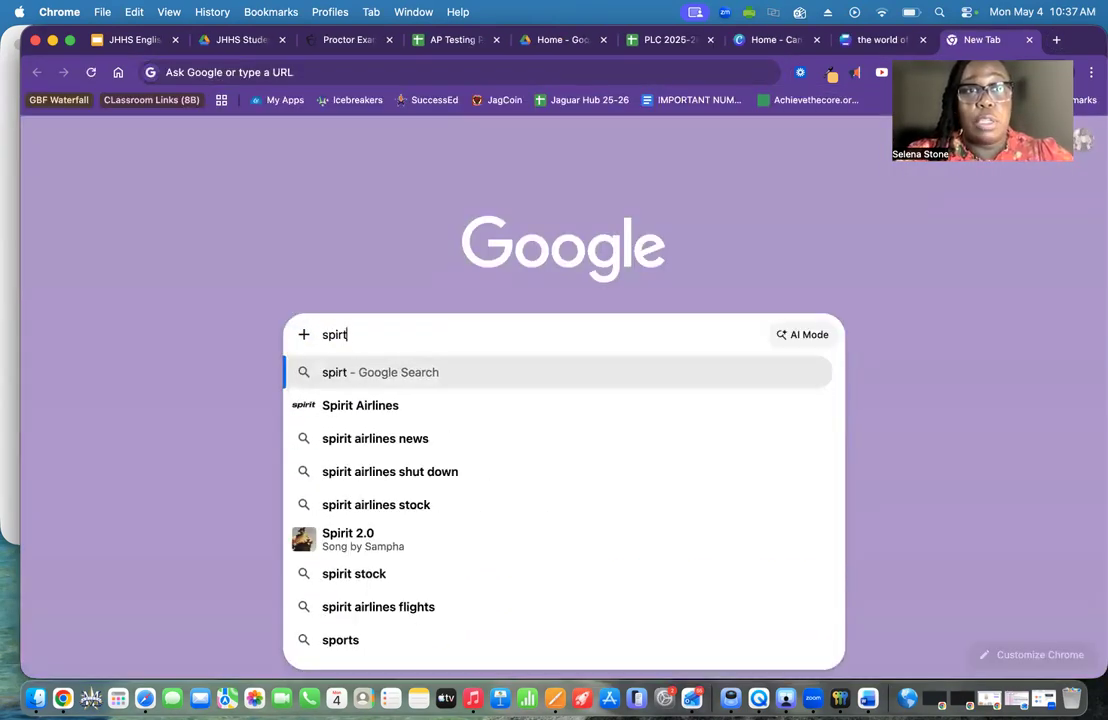
key(BackSpace)
text(it)
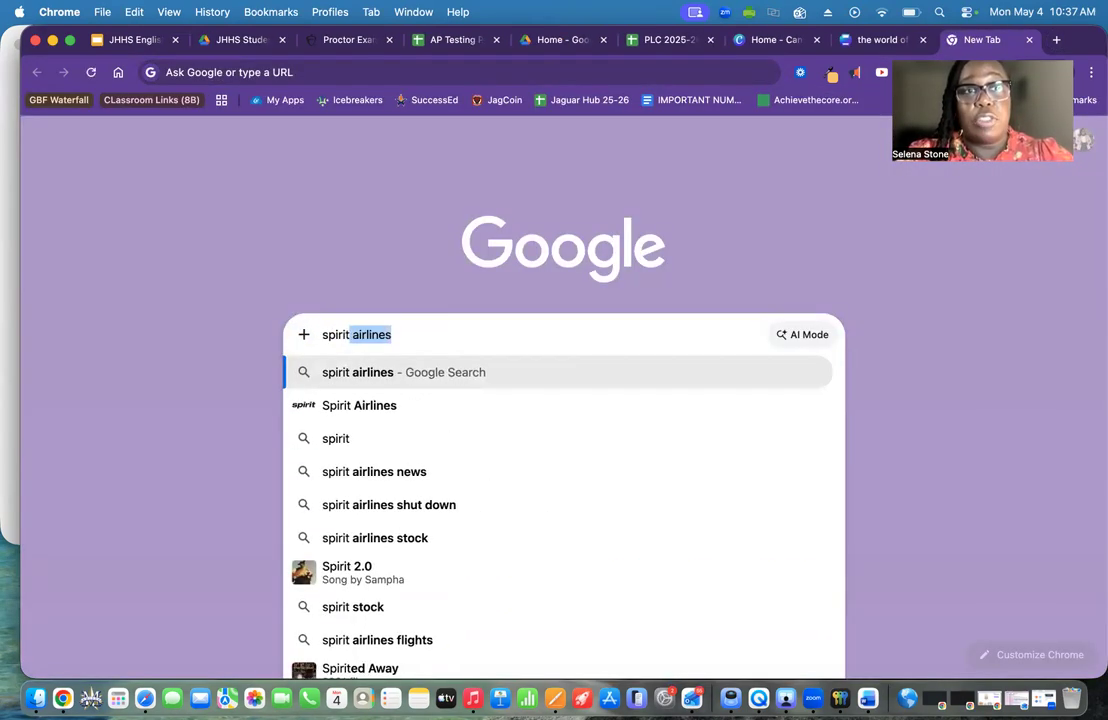
key(Return)
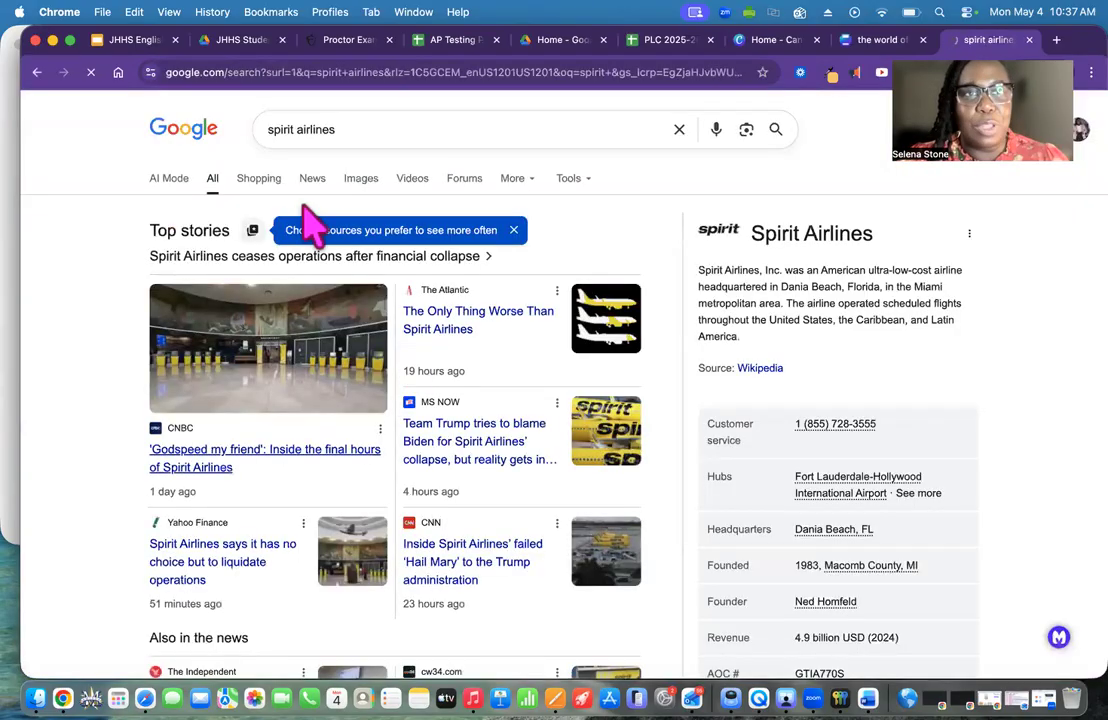
click(366, 186)
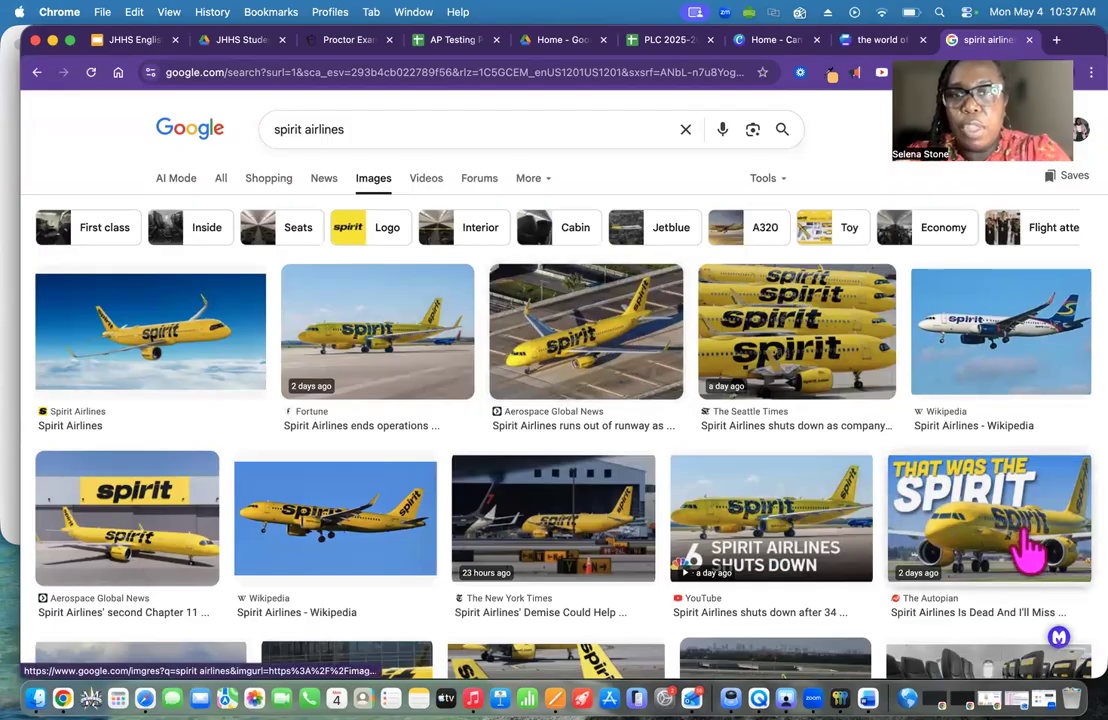
- Refine the image search to "spirit airlines advertisement" and look through the ads for a suitable one
scroll(1028, 550, down, 5)
scroll(1026, 549, down, 3)
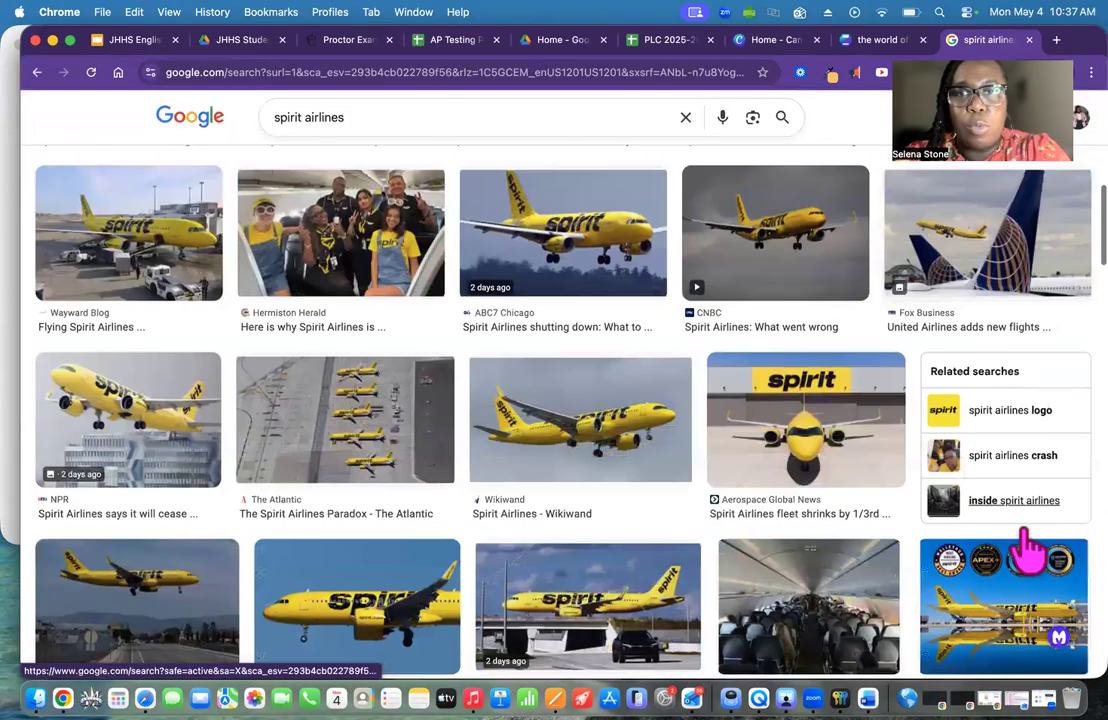
scroll(1026, 549, up, 6)
click(490, 130)
text(a)
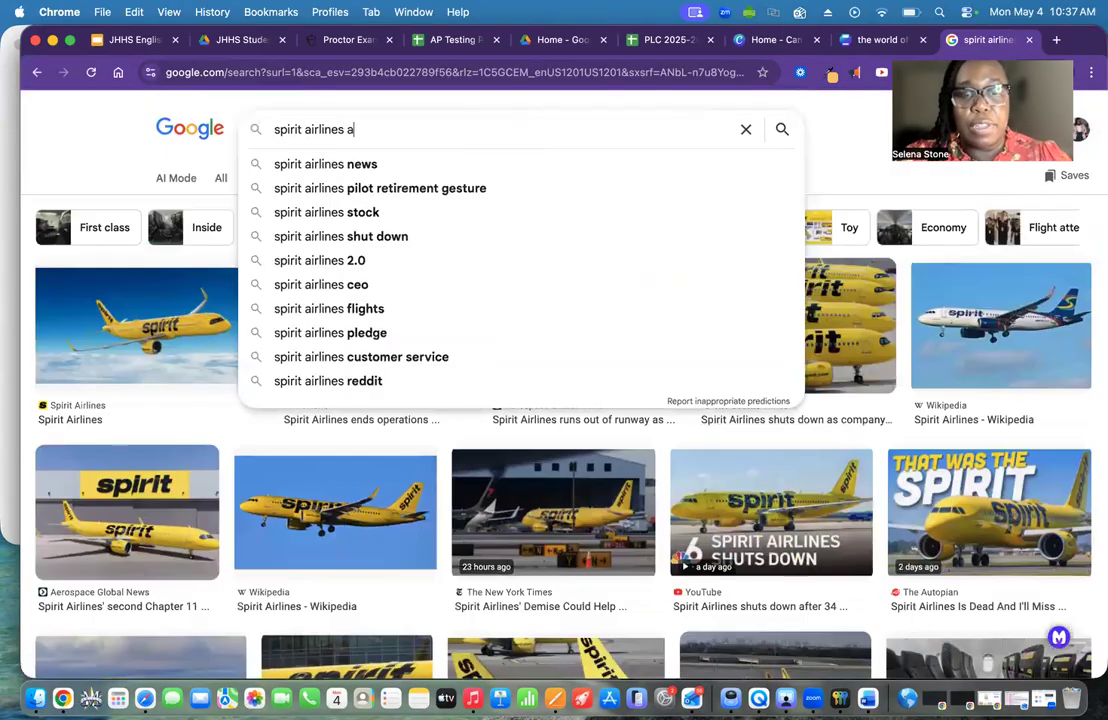
text(dver)
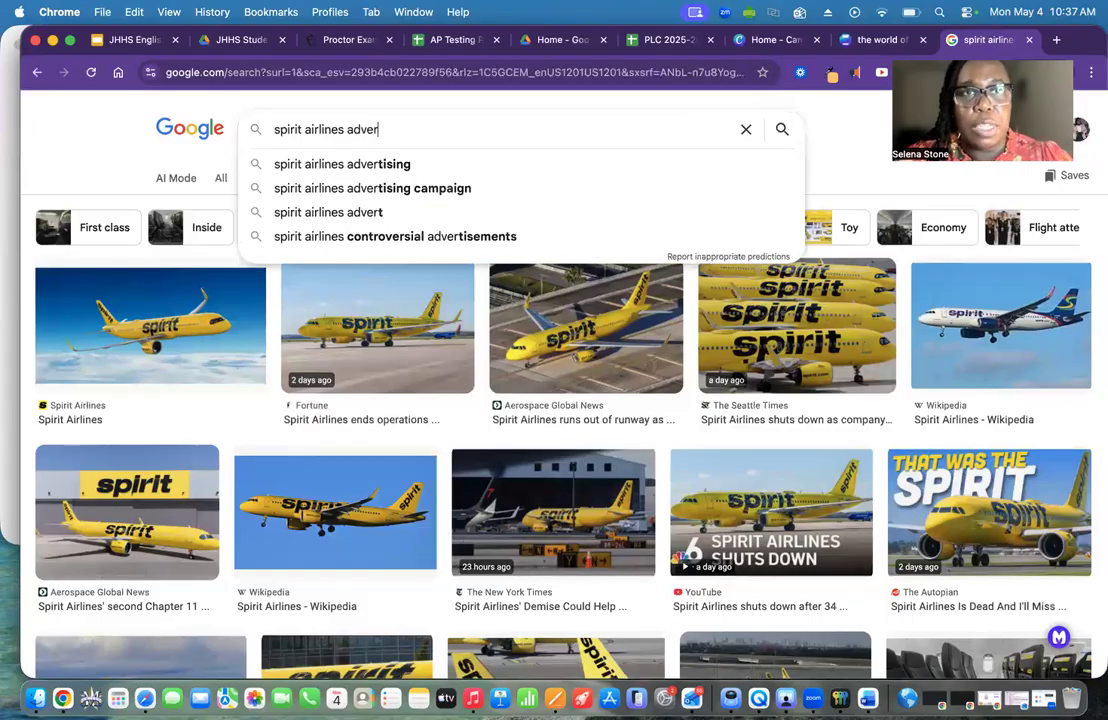
text(tisement)
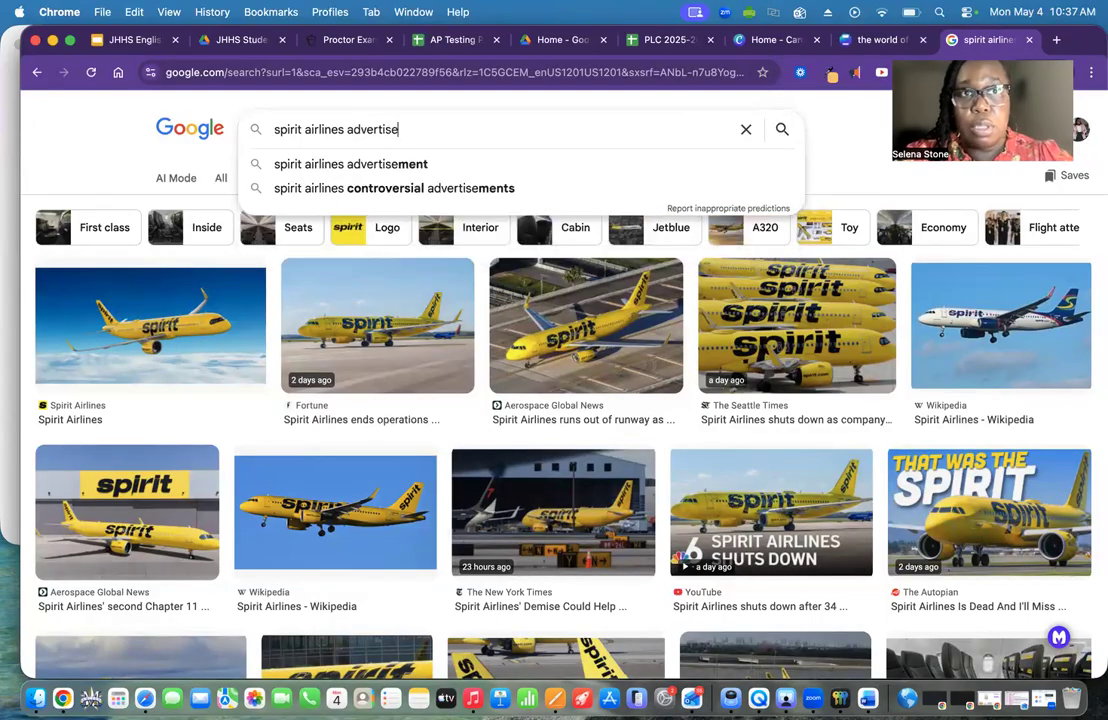
key(Return)
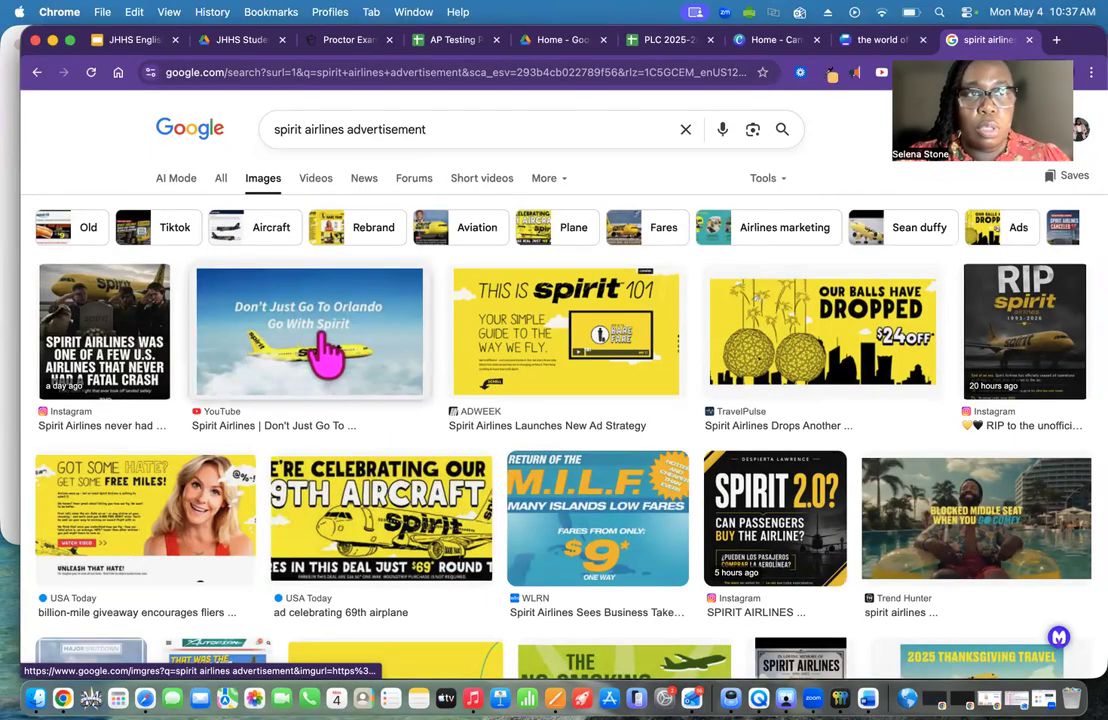
scroll(328, 352, down, 5)
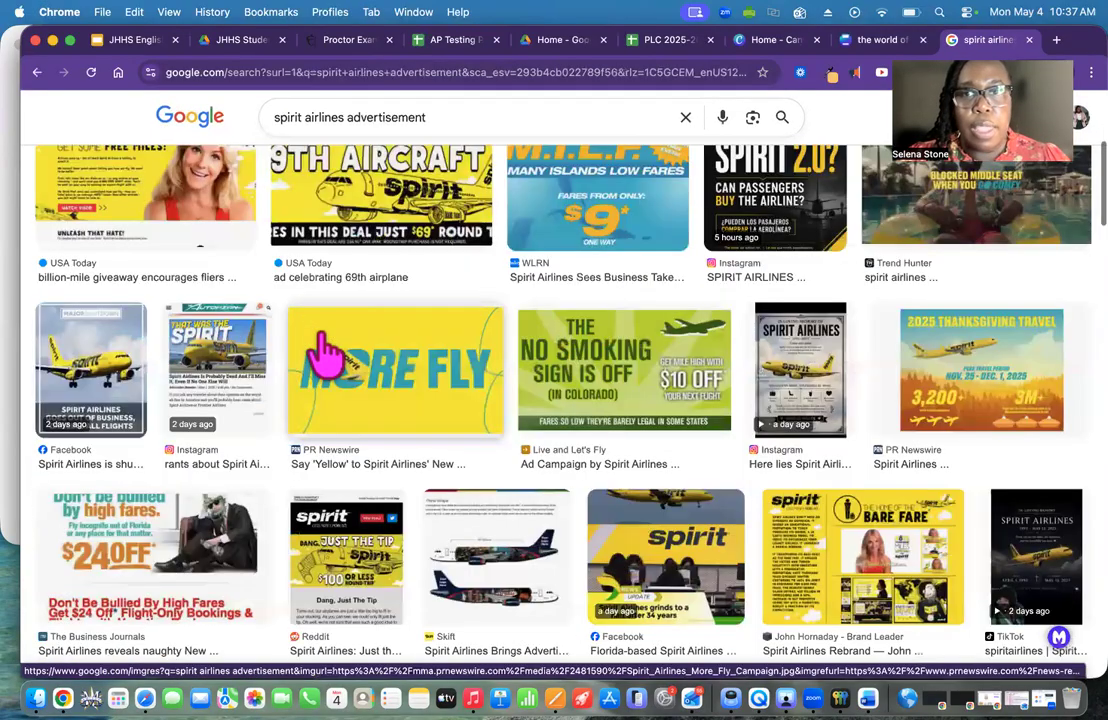
scroll(329, 290, up, 5)
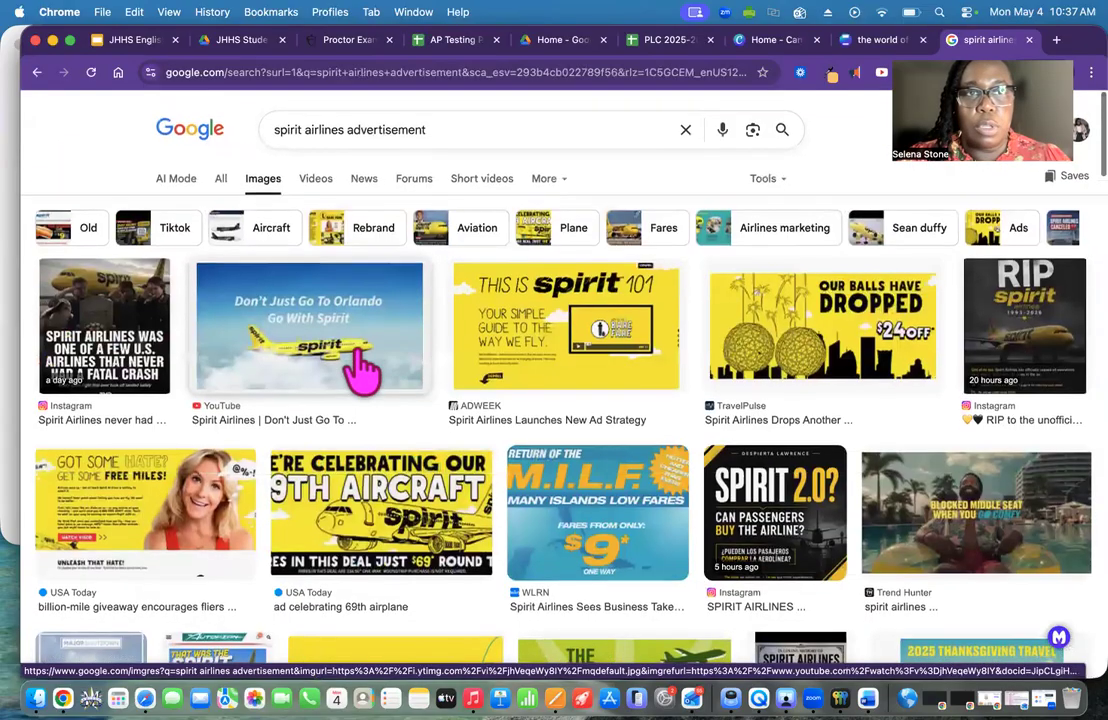
- Try to copy the "Don't Just Go To Orlando" Spirit ad image from its preview
click(365, 370)
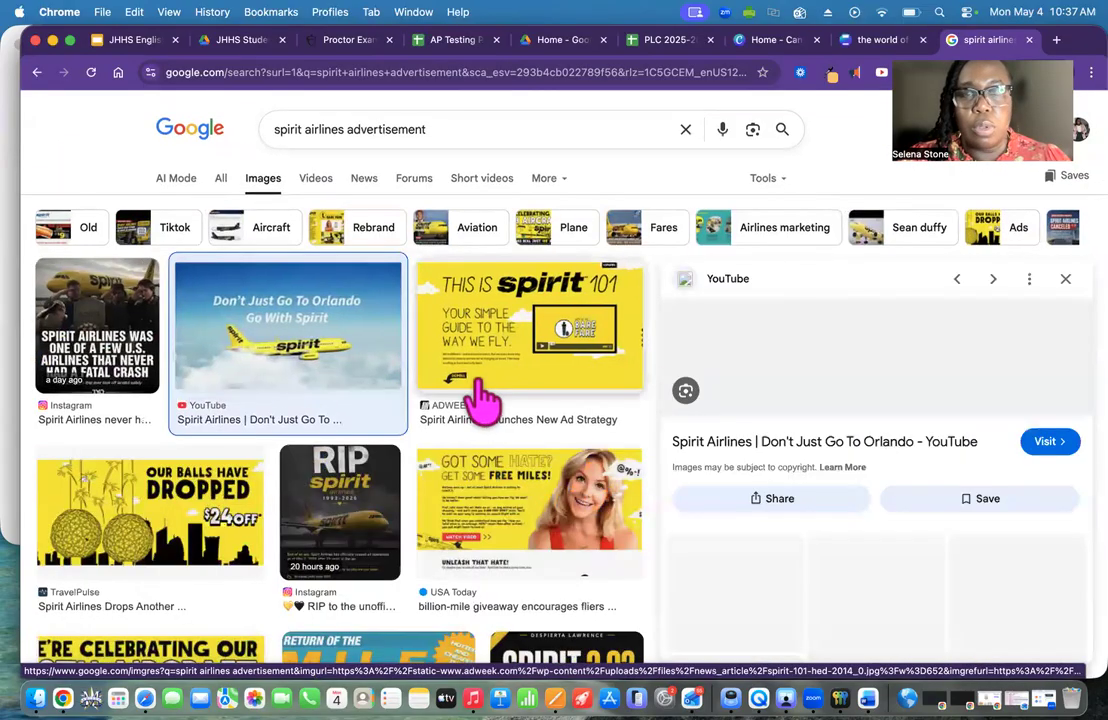
right_click(810, 336)
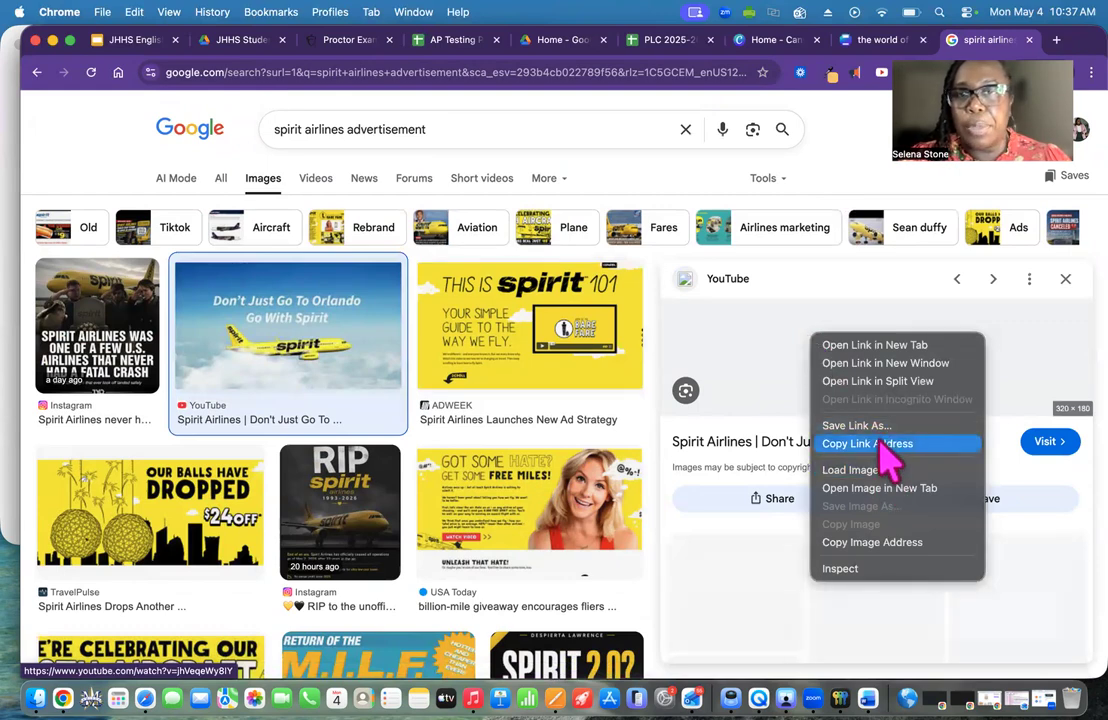
click(285, 309)
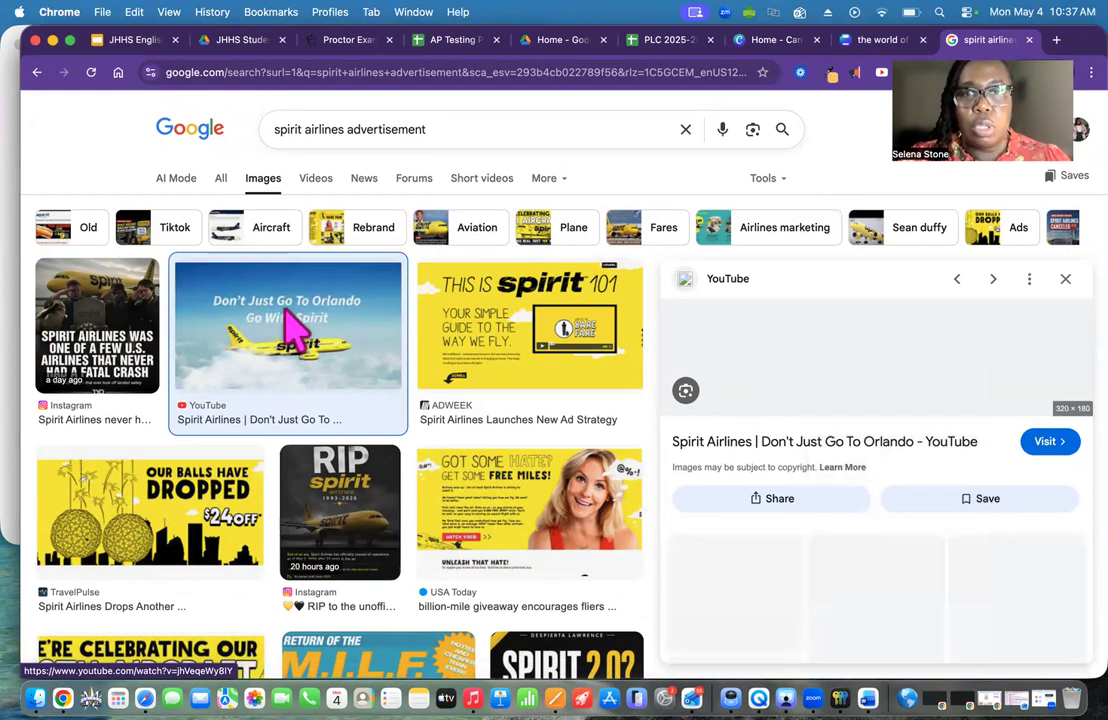
scroll(383, 408, down, 5)
scroll(383, 403, up, 5)
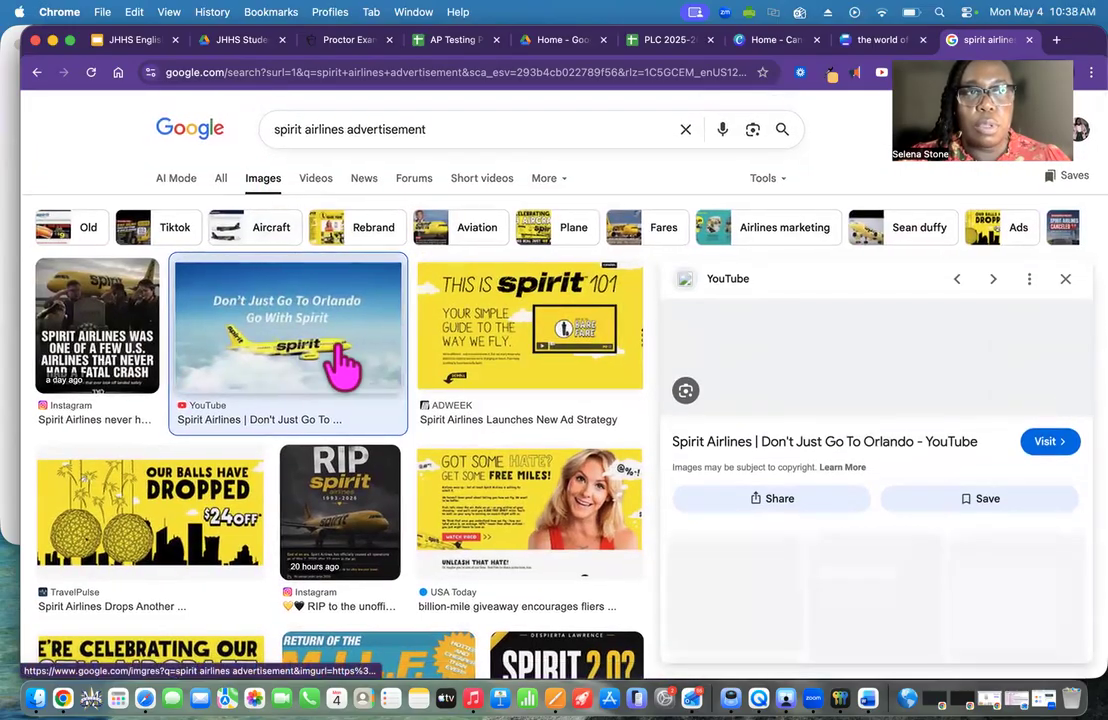
scroll(317, 505, down, 2)
scroll(317, 502, up, 2)
- Change the image search to "delta airlines advertisement" and copy the IMM International in-flight advertising image
double_click(293, 129)
text(delta)
key(Return)
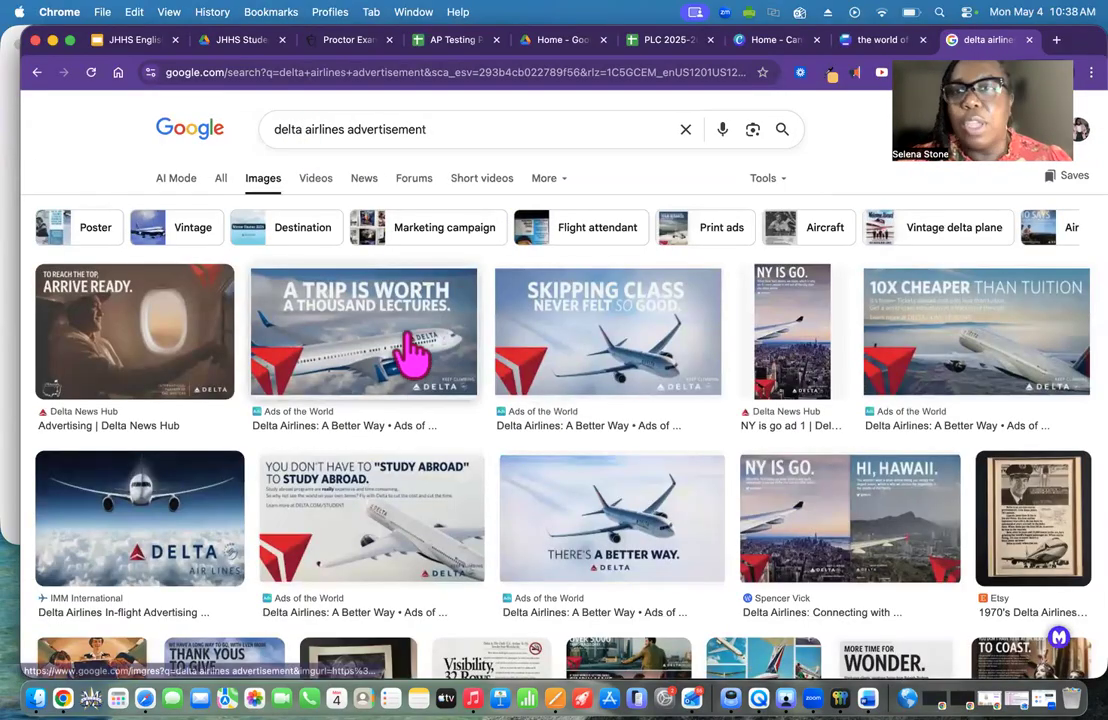
scroll(614, 517, down, 3)
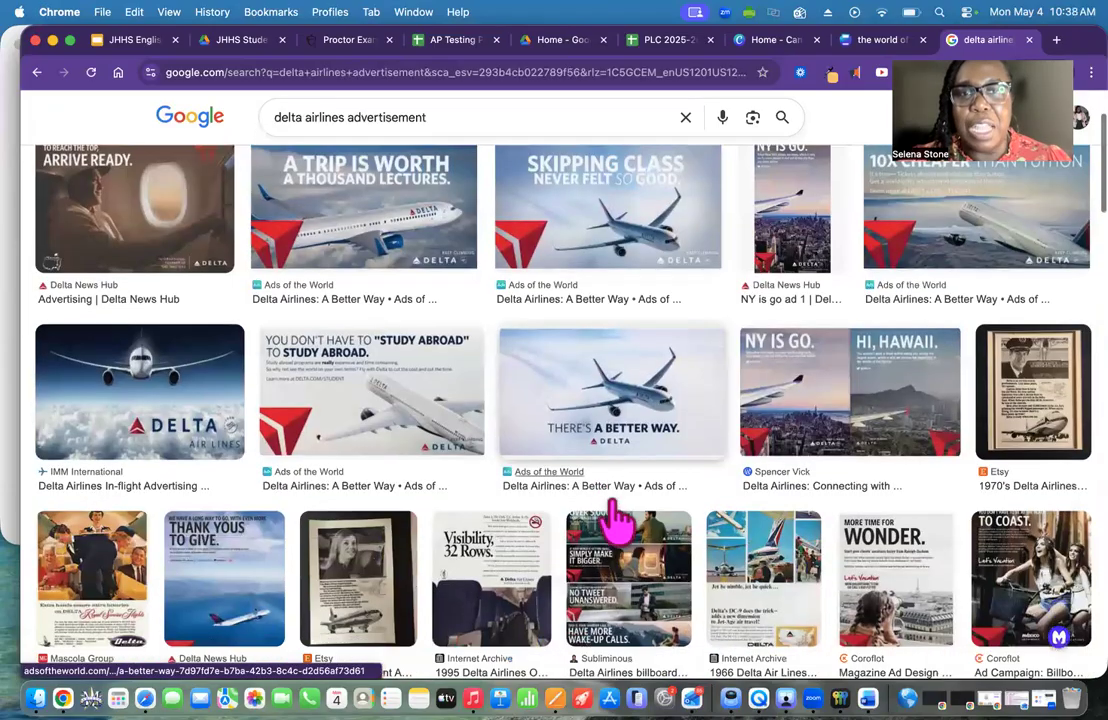
click(157, 396)
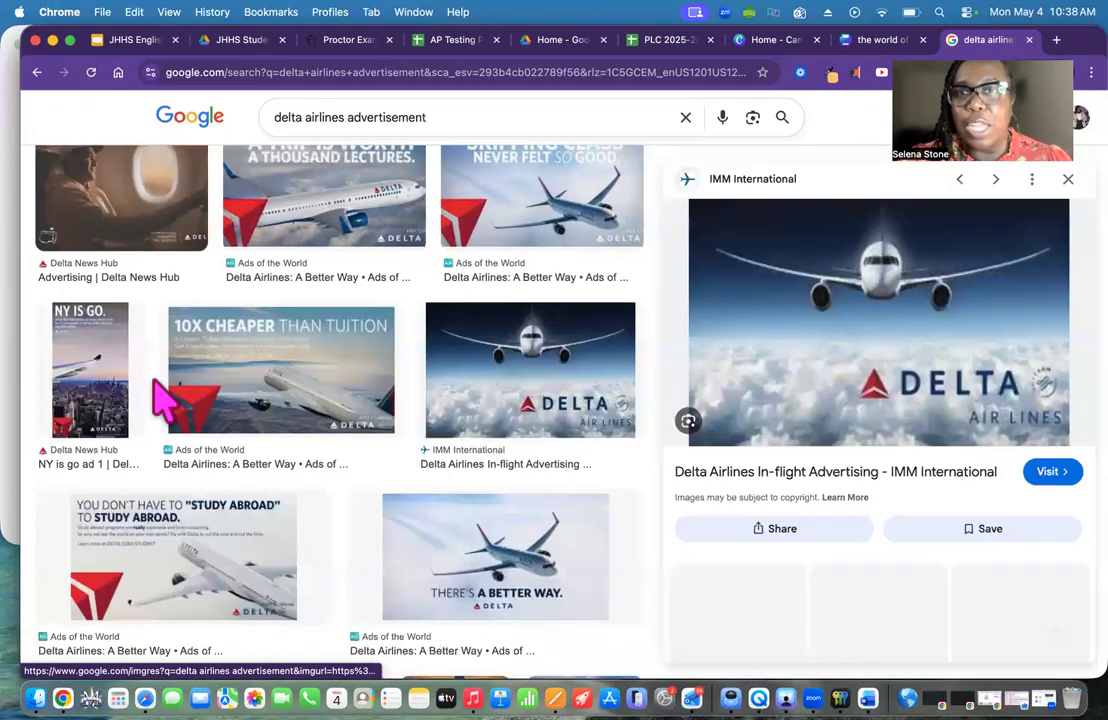
right_click(810, 309)
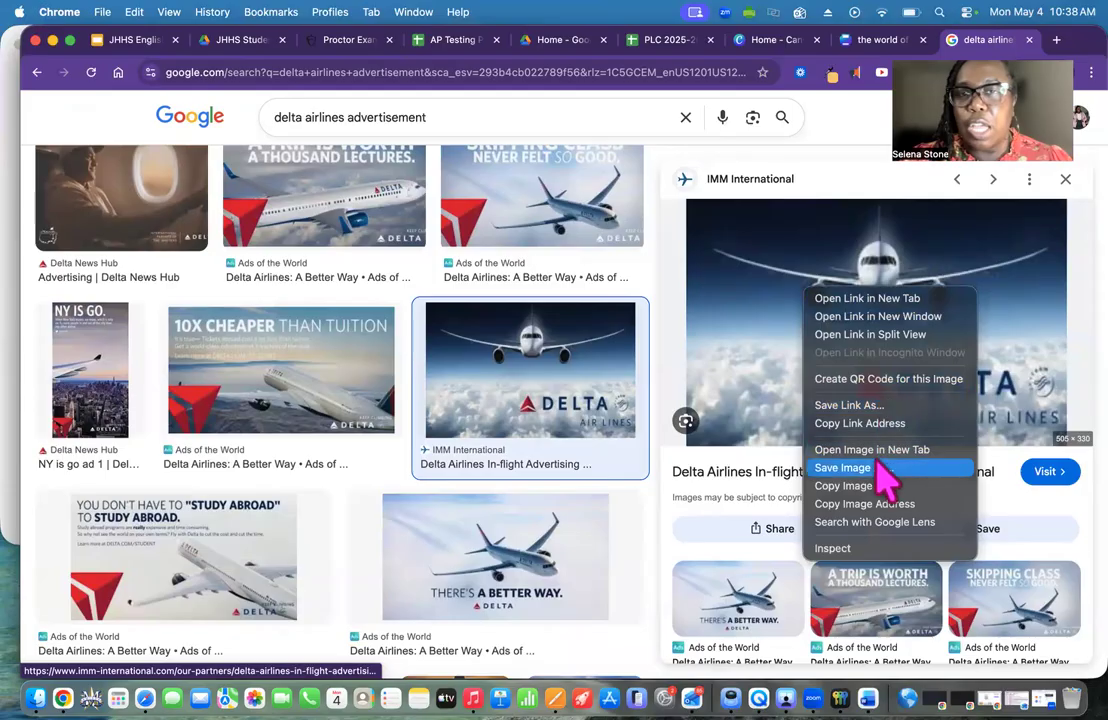
click(860, 486)
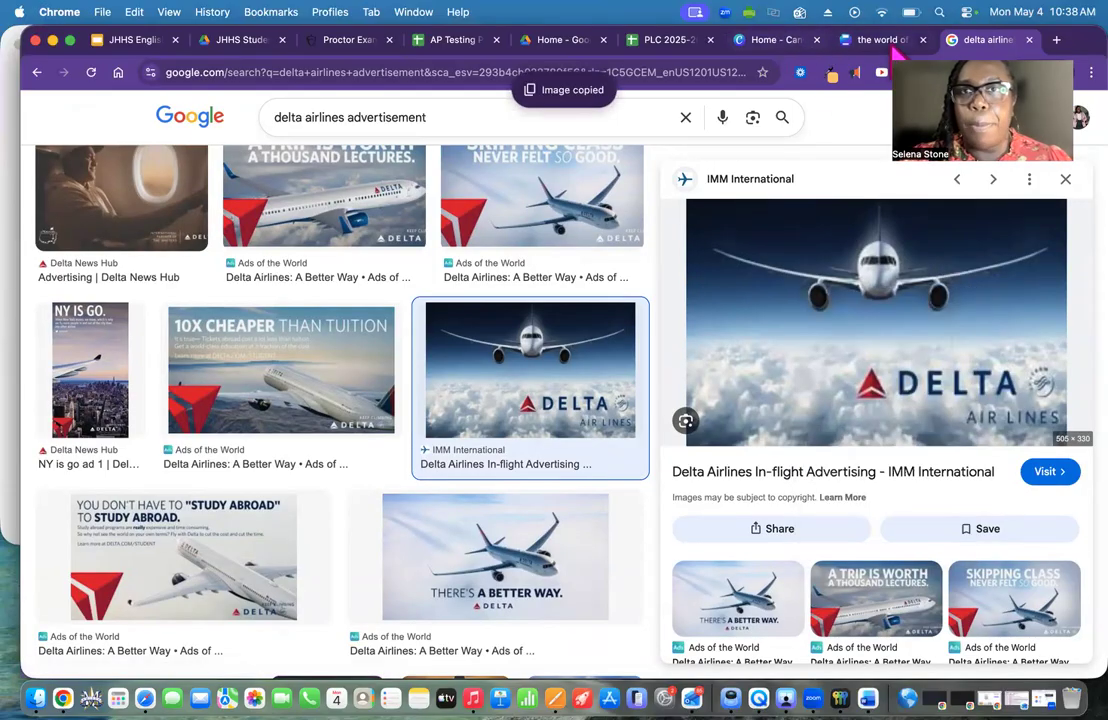
- Return to the Canva magazine and paste the copied Delta ad onto blank page 5, allowing clipboard access
click(895, 45)
right_click(749, 338)
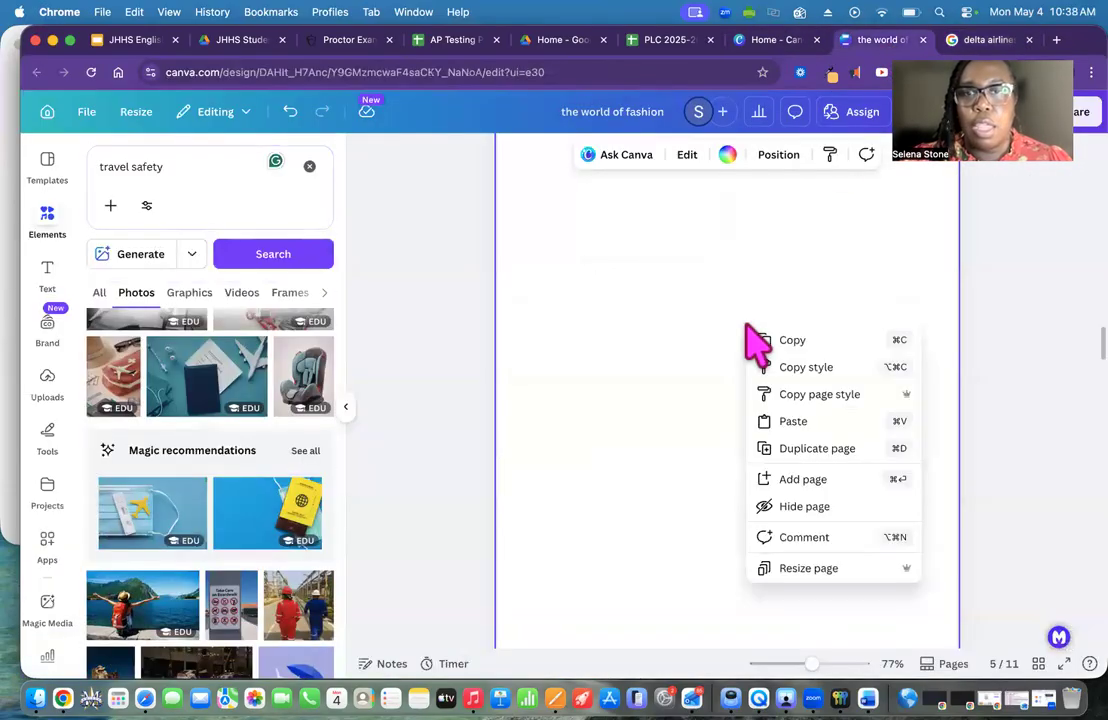
click(822, 423)
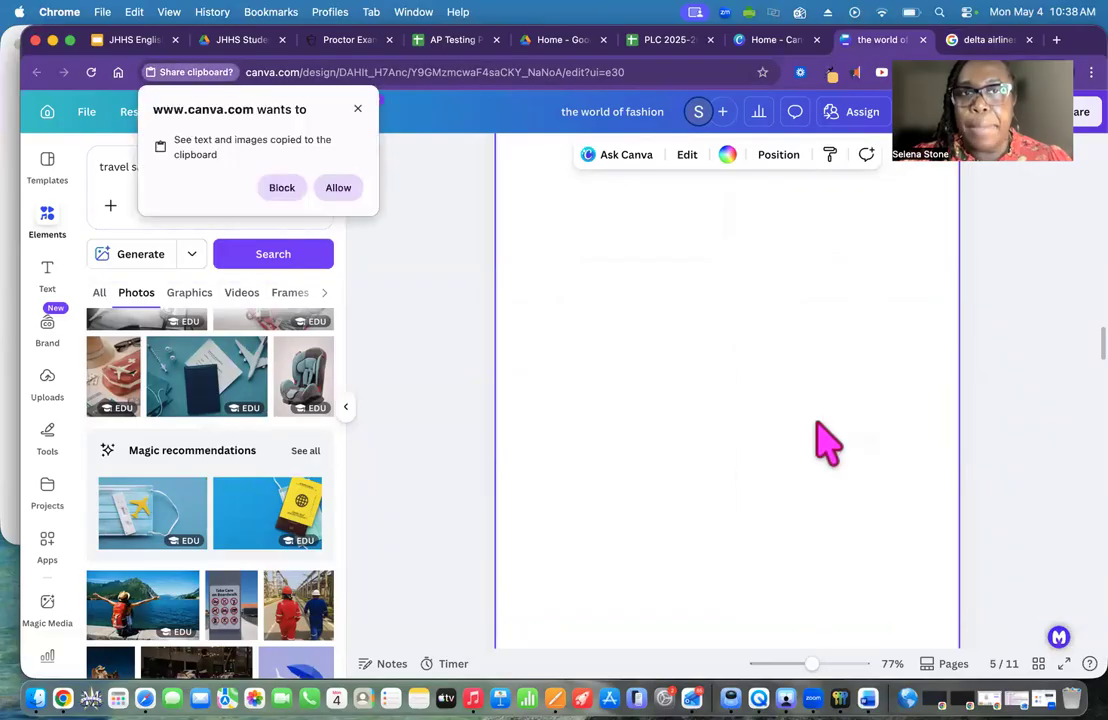
click(340, 188)
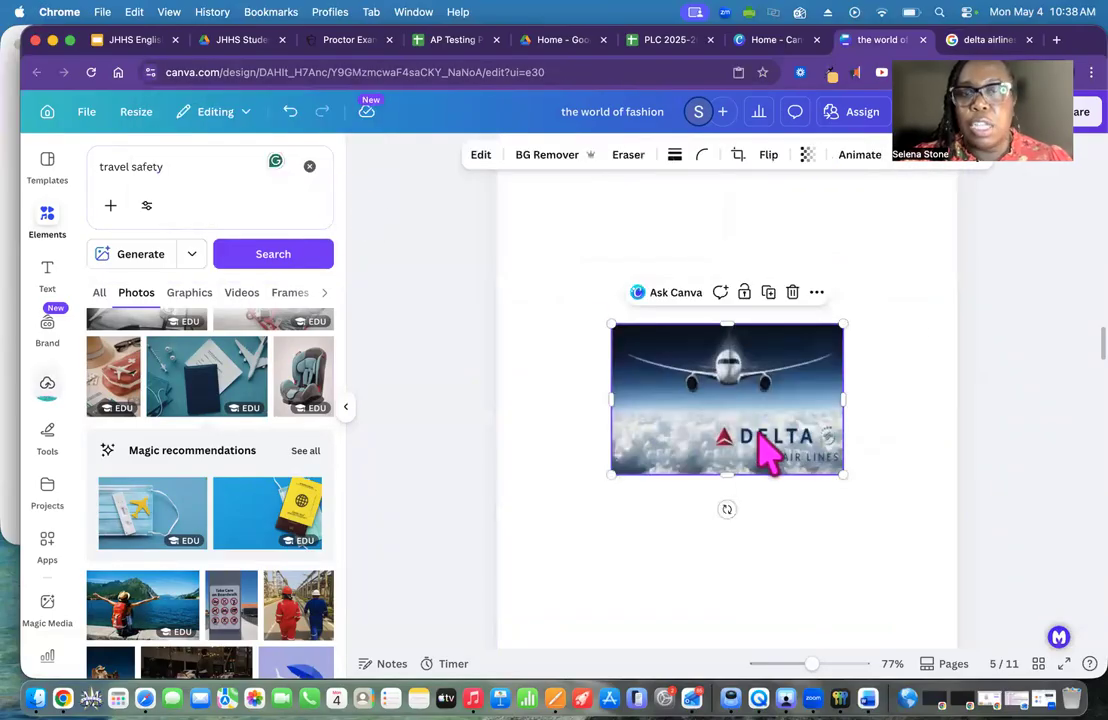
- Move the Delta ad to the top of page 5 and enlarge it to span nearly the full page width
drag(765, 497, 702, 324)
scroll(696, 315, up, 2)
drag(703, 390, 690, 368)
drag(758, 420, 948, 500)
mouse_move(826, 462)
mouse_down()
mouse_move(796, 438)
mouse_move(812, 455)
mouse_up()
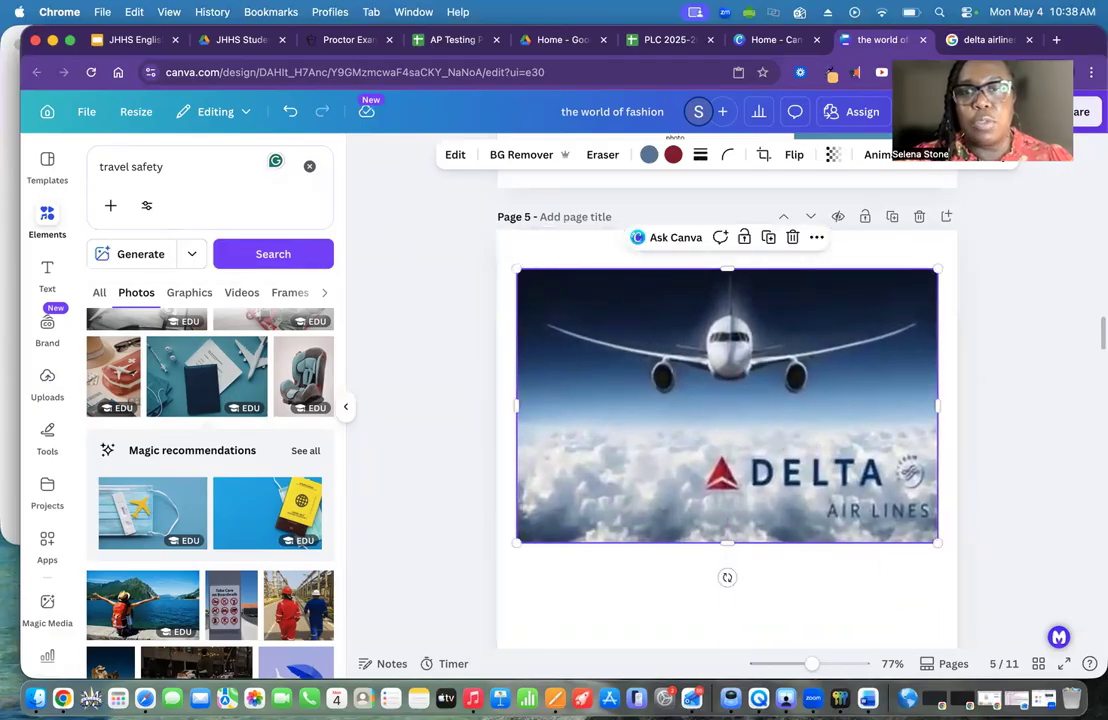
- Move the enlarged Delta ad down toward the middle of page 5
scroll(841, 484, down, 3)
scroll(841, 484, down, 3)
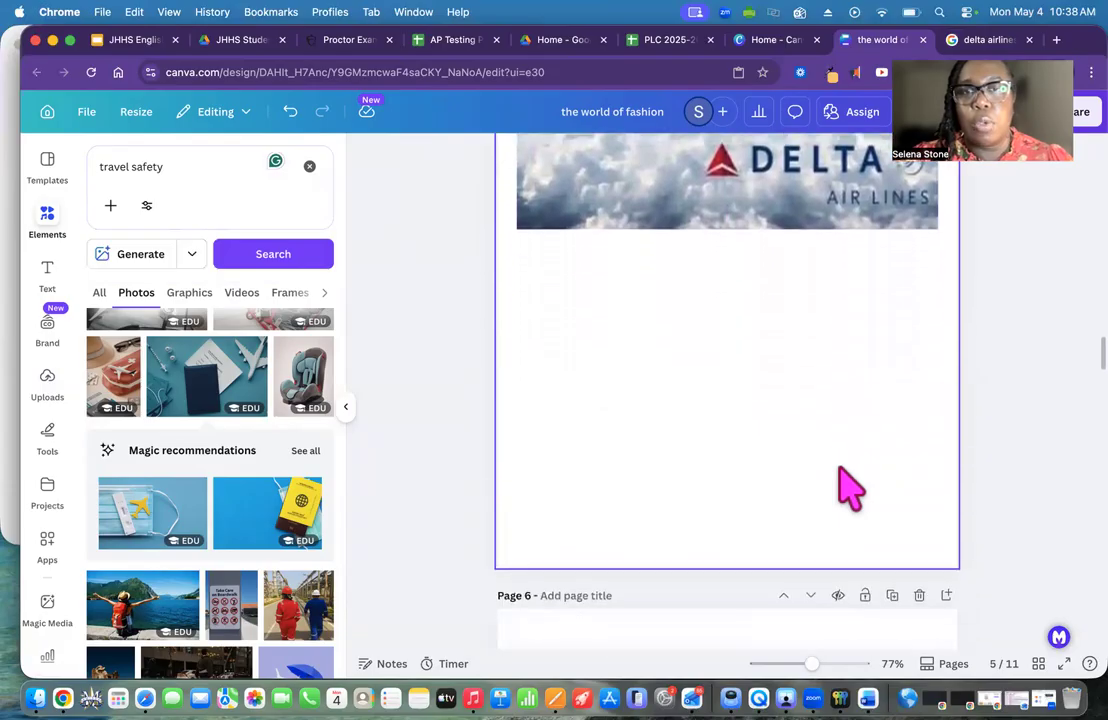
drag(717, 210, 712, 318)
scroll(730, 360, up, 2)
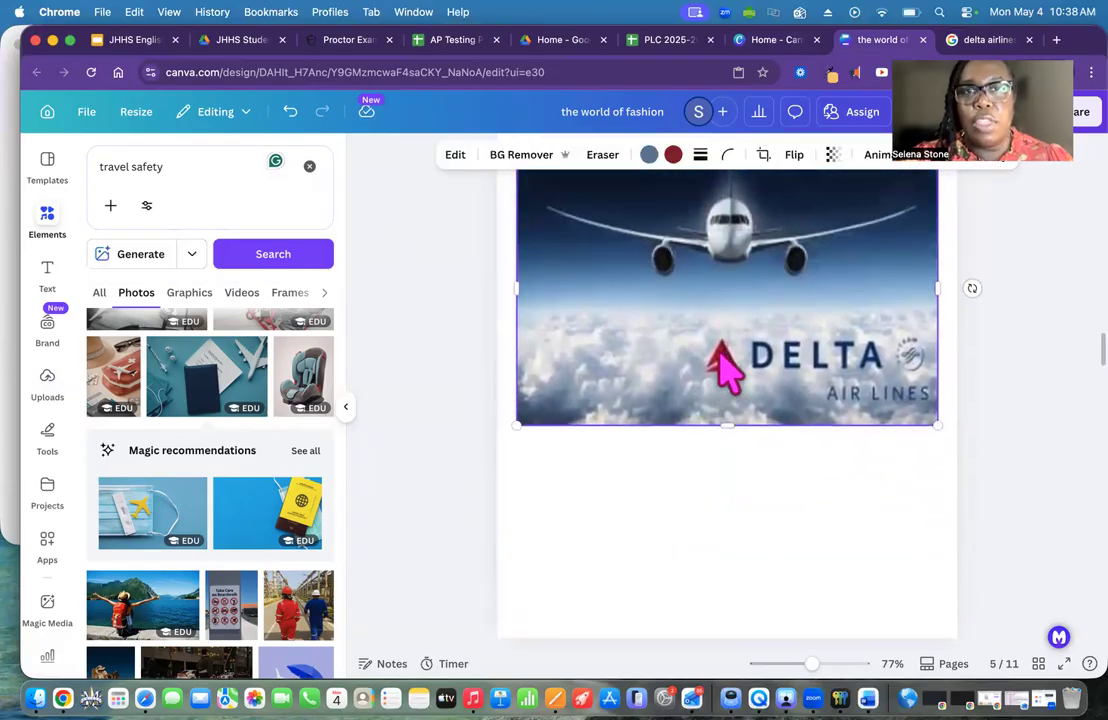
- Set the page 5 background to the darkest navy from the Delta ad's photo colors
scroll(727, 367, up, 3)
click(662, 267)
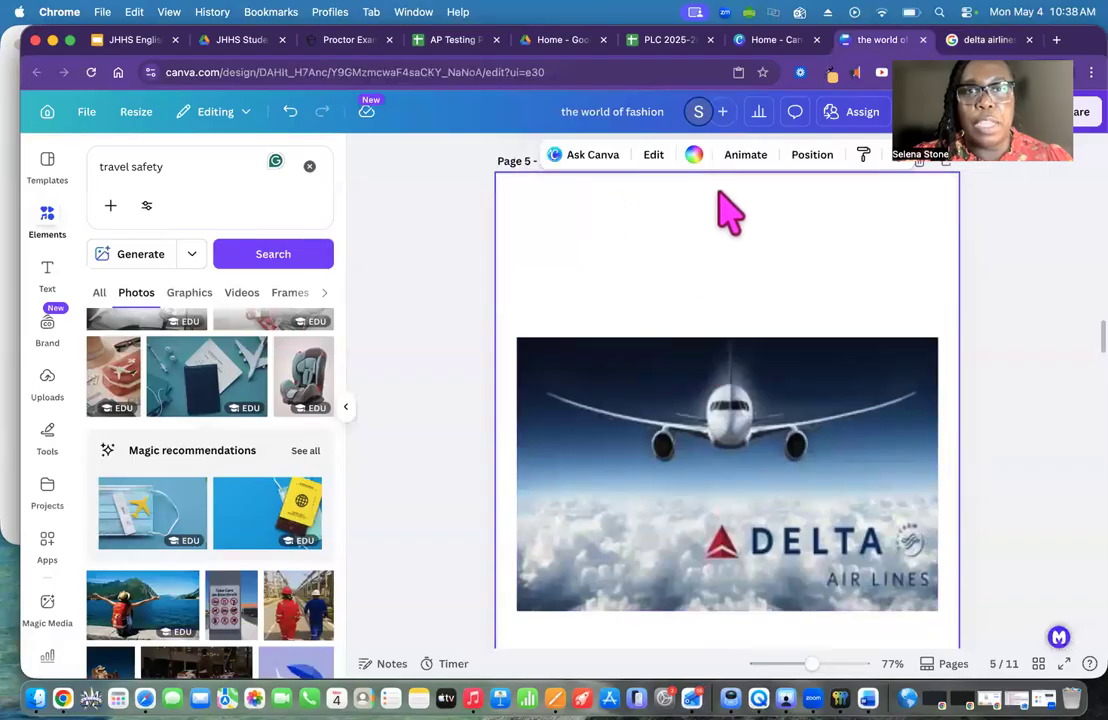
click(694, 156)
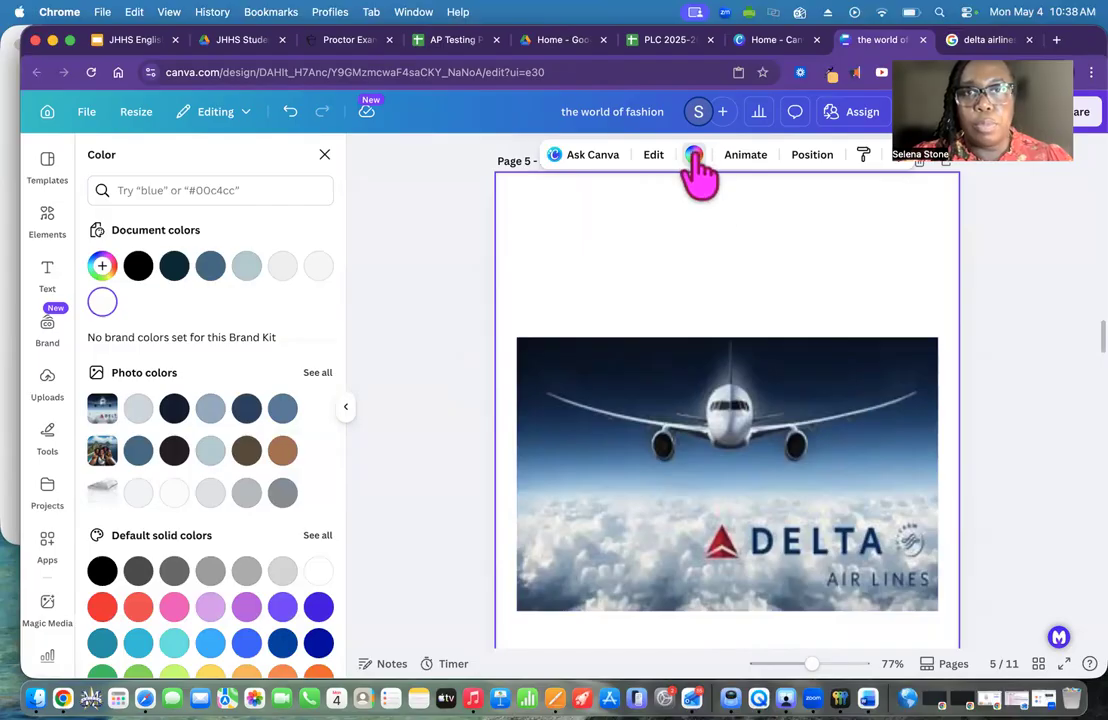
click(246, 409)
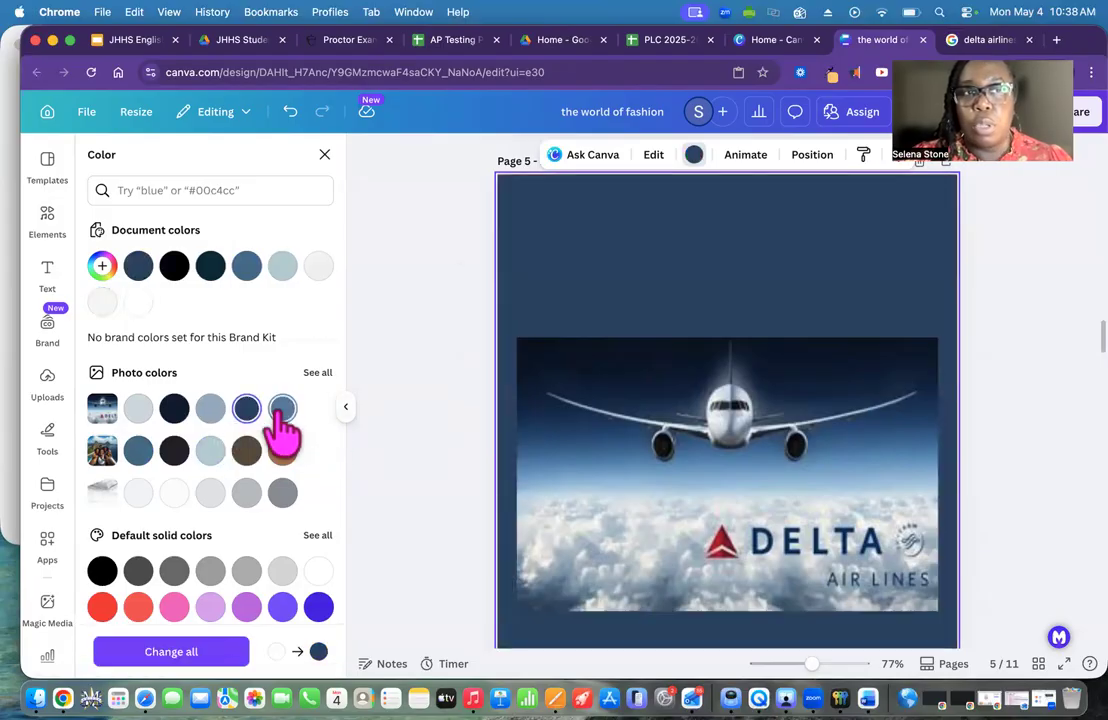
click(176, 418)
click(432, 418)
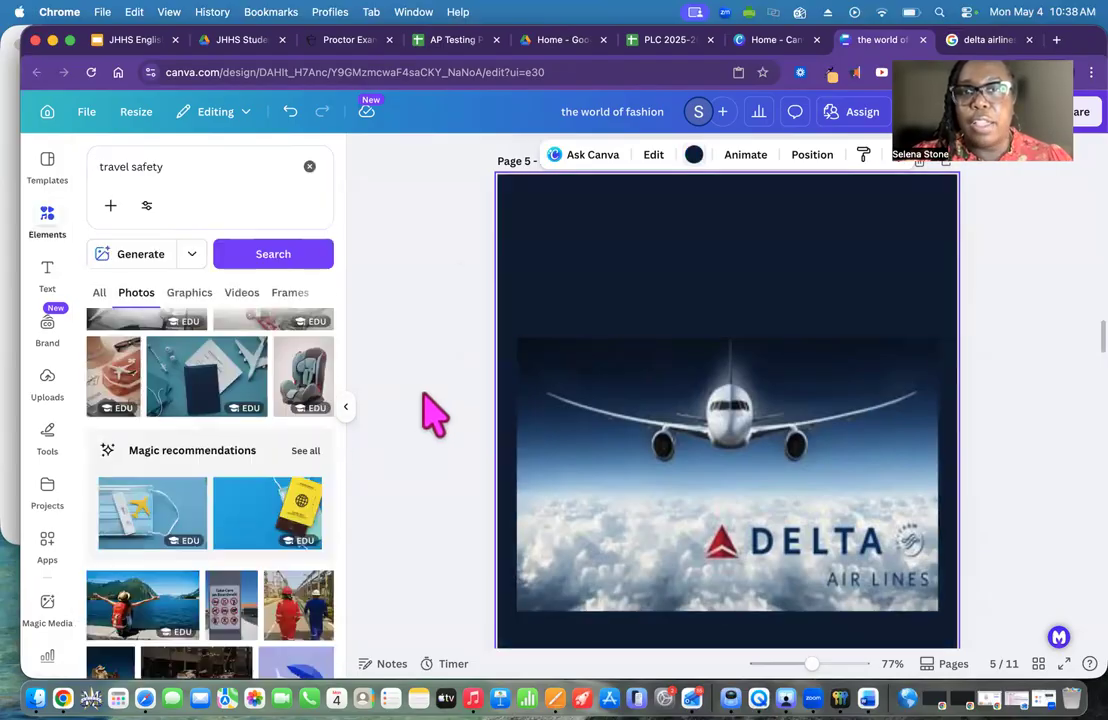
scroll(1009, 425, down, 5)
scroll(1009, 425, up, 4)
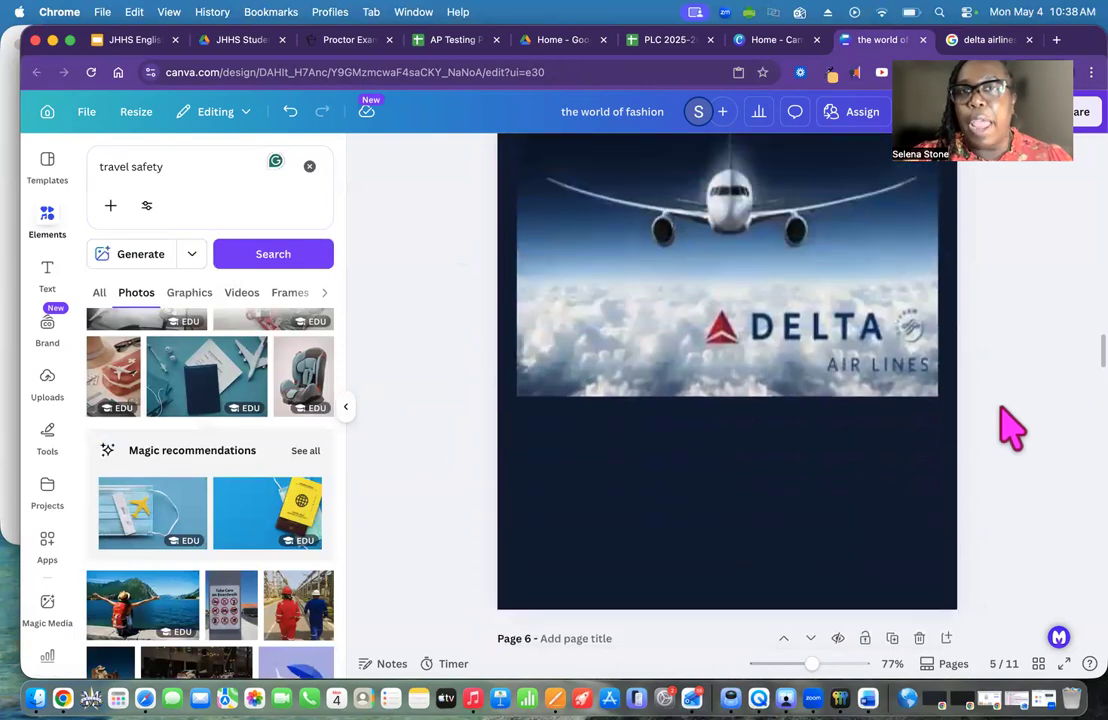
scroll(1009, 425, down, 4)
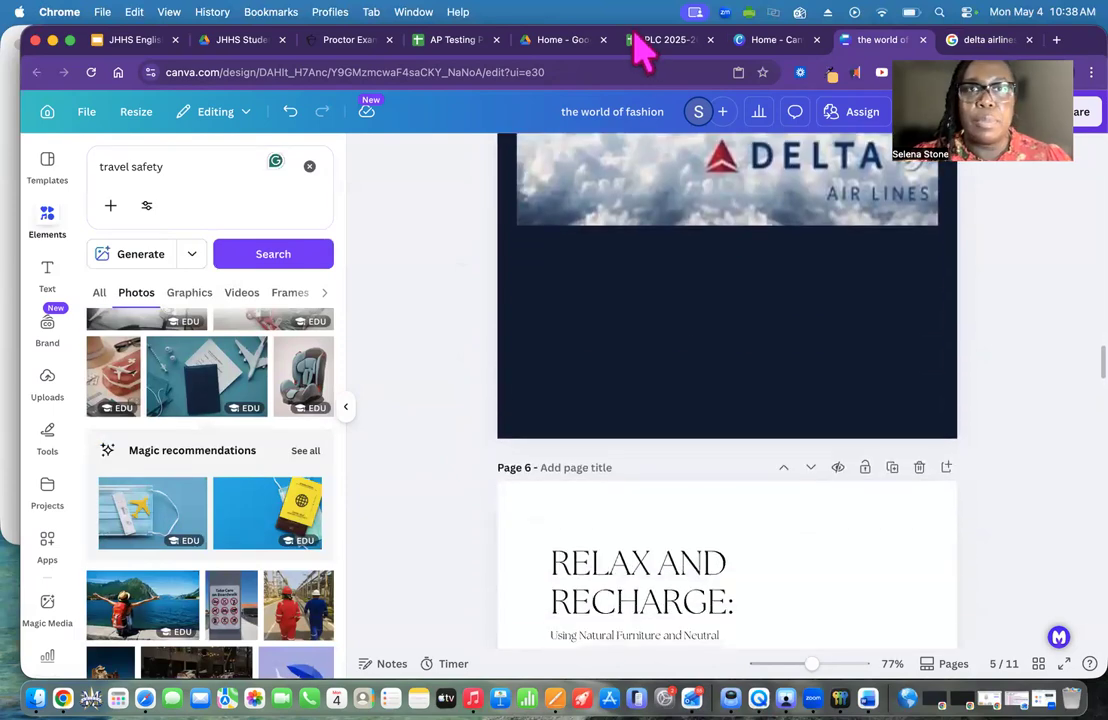